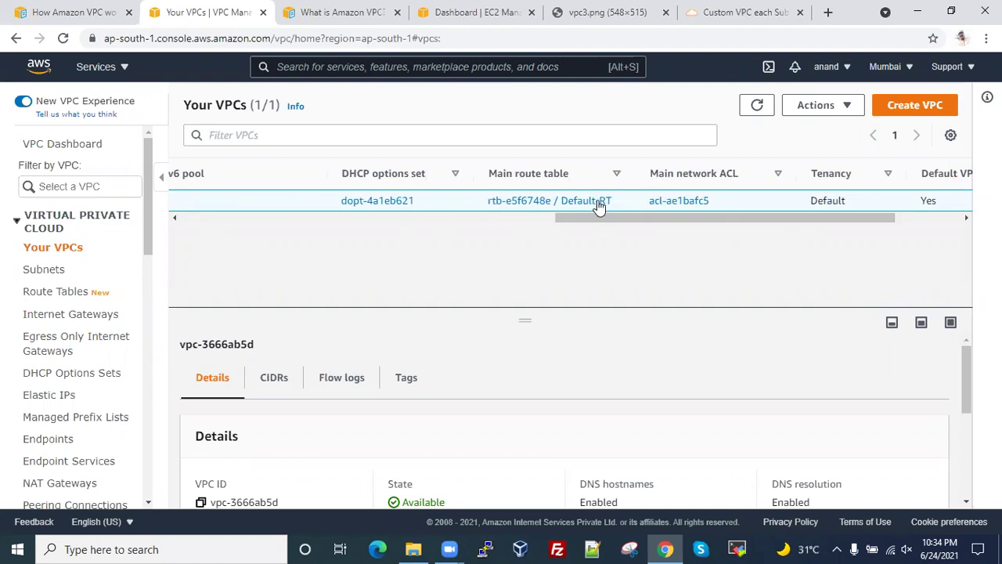
- Start a new VPC with the name tag sameer-vpc and the IPv4 CIDR block 192.168.10.0/24
left_click_drag(619, 223, 242, 217)
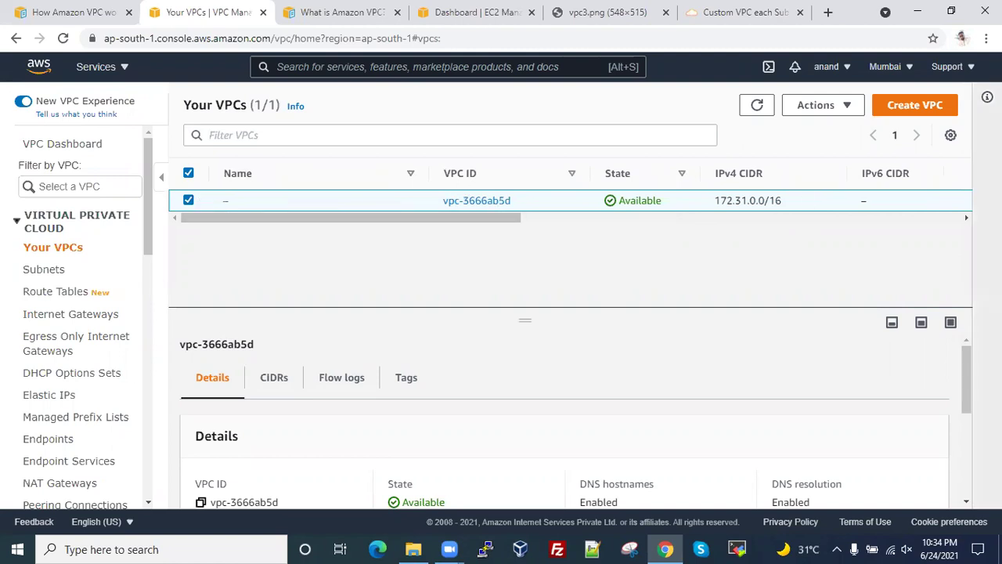
left_click(914, 109)
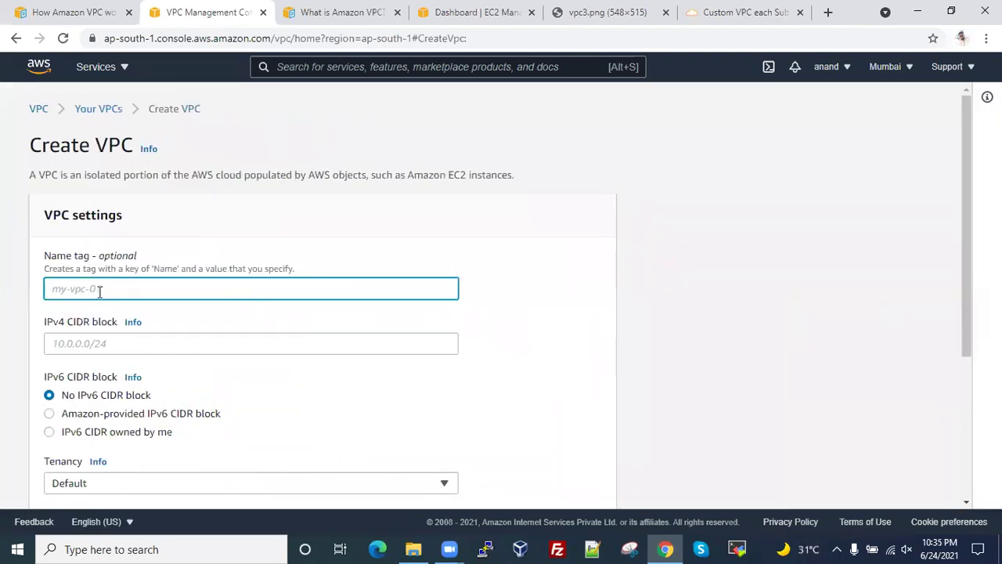
type("sameer-vpc")
scroll(102, 314, "down", 1)
left_click(107, 270)
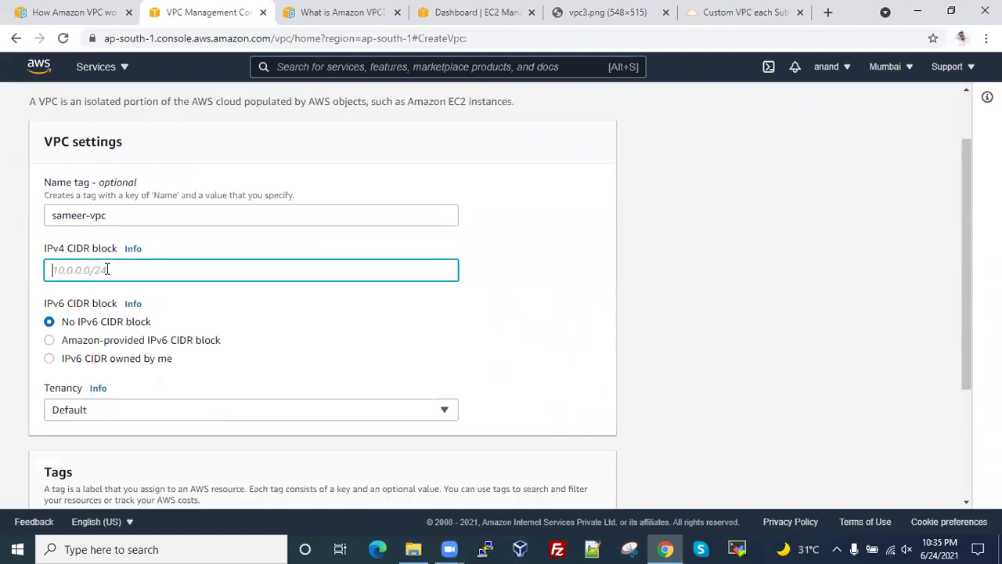
type("192.168.10.0/24")
- Look through the tenancy options, switch the VPC's tenancy to Dedicated and set it back to Default
scroll(281, 283, "down", 2)
left_click(219, 263)
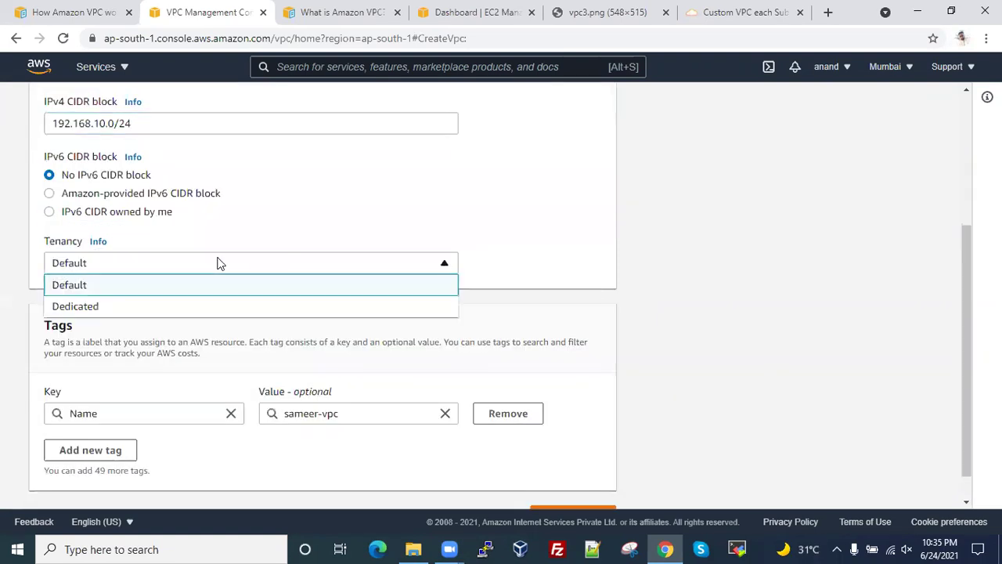
left_click(214, 264)
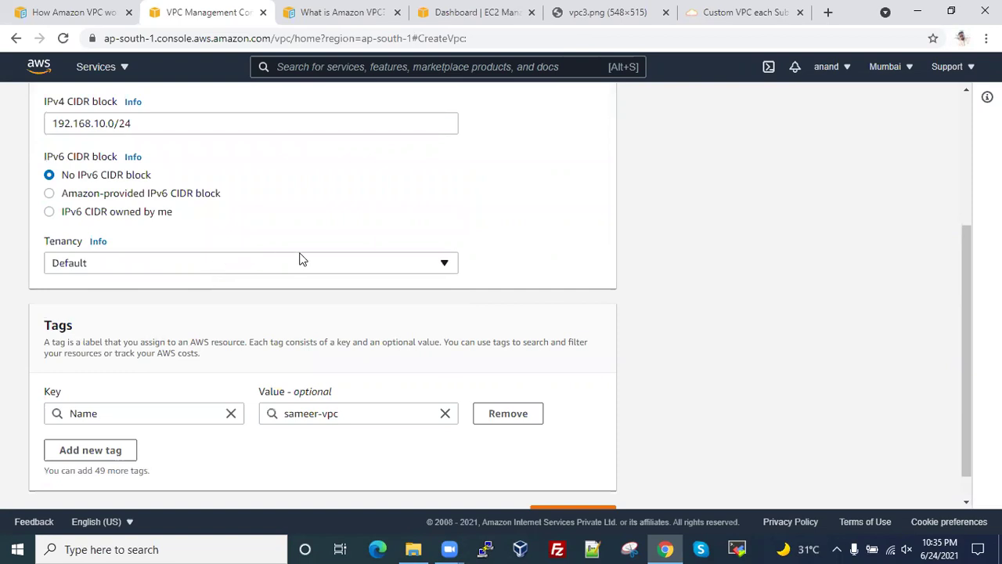
left_click(264, 269)
left_click(99, 306)
left_click(195, 266)
left_click(115, 287)
- Review the name, CIDR, tenancy and tag settings of the new VPC and create it
scroll(203, 266, "up", 1)
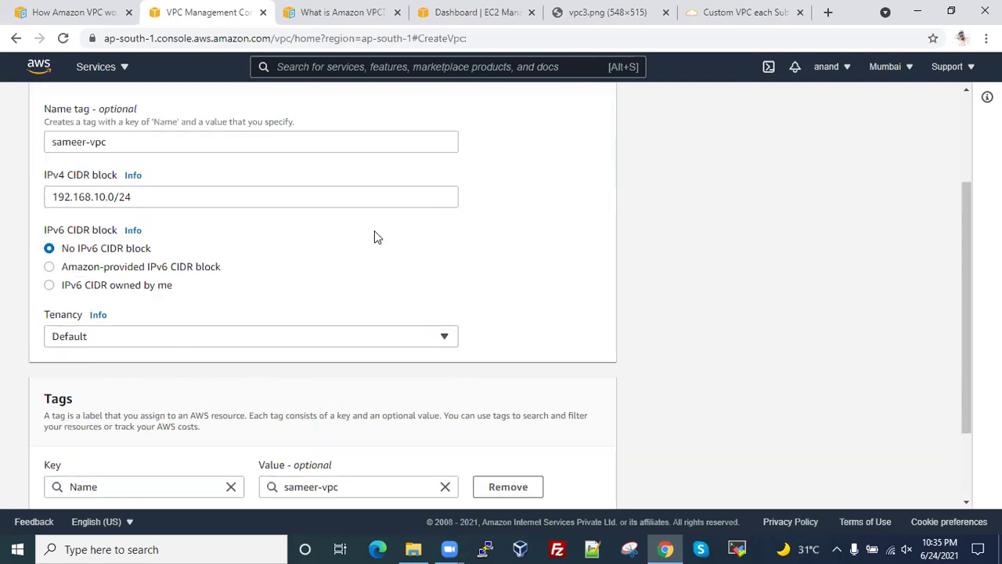
scroll(298, 261, "up", 1)
scroll(299, 262, "up", 1)
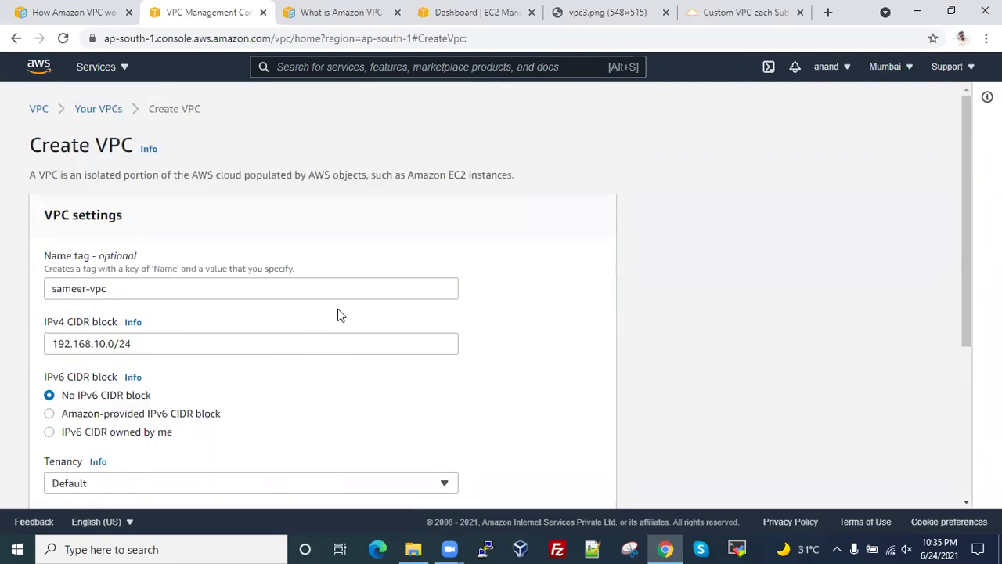
scroll(141, 293, "down", 1)
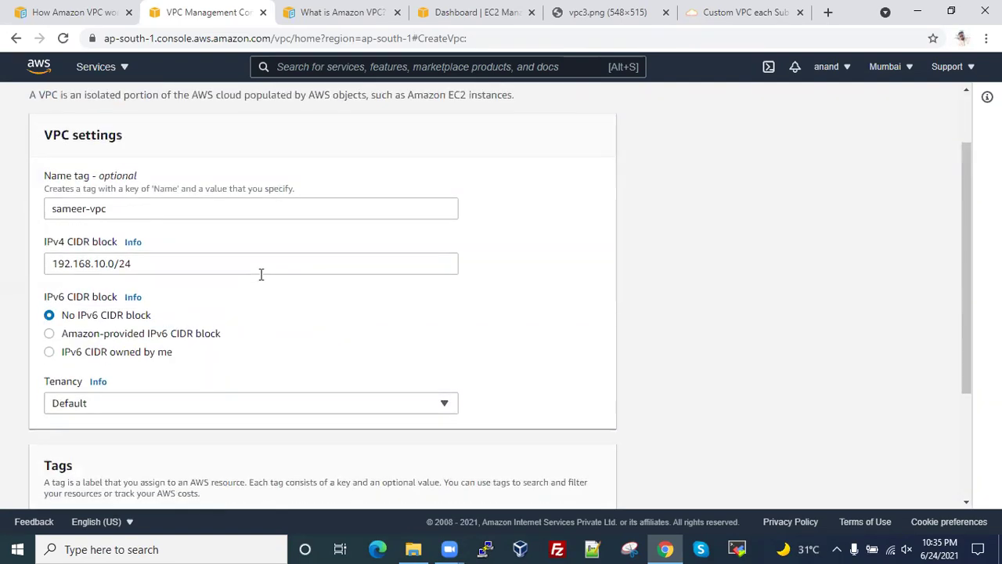
scroll(260, 274, "down", 3)
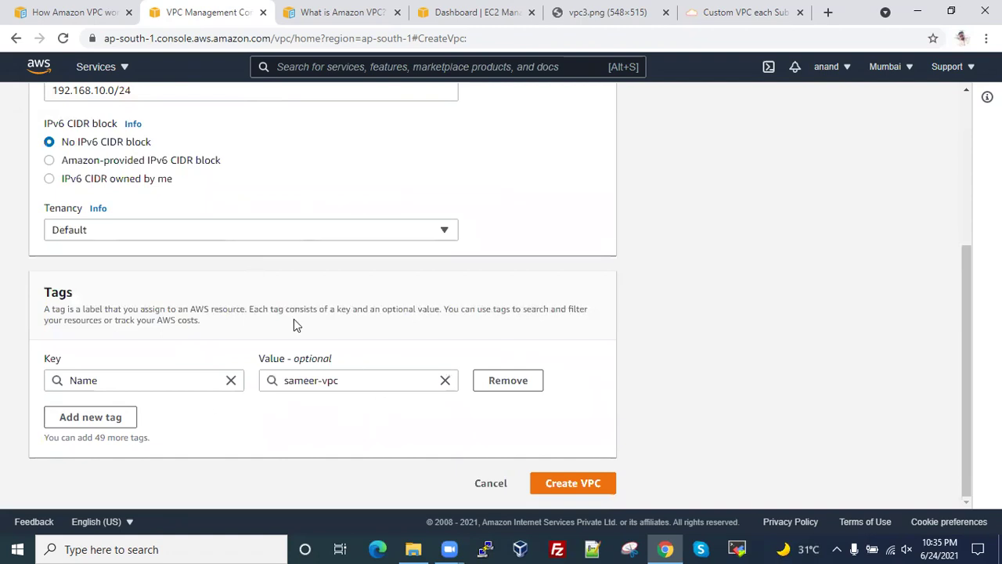
scroll(293, 319, "up", 3)
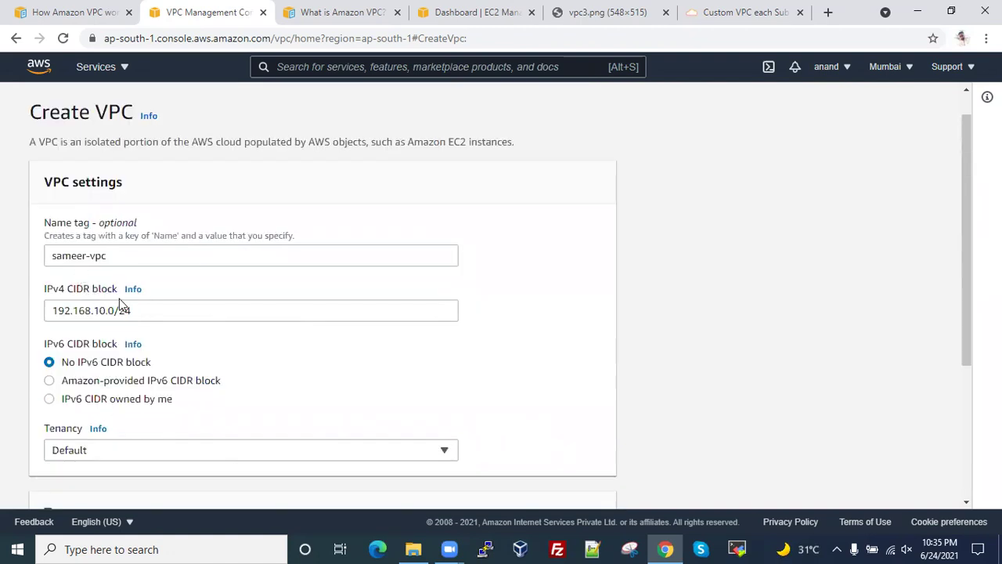
scroll(219, 313, "down", 2)
scroll(493, 394, "down", 3)
left_click(559, 483)
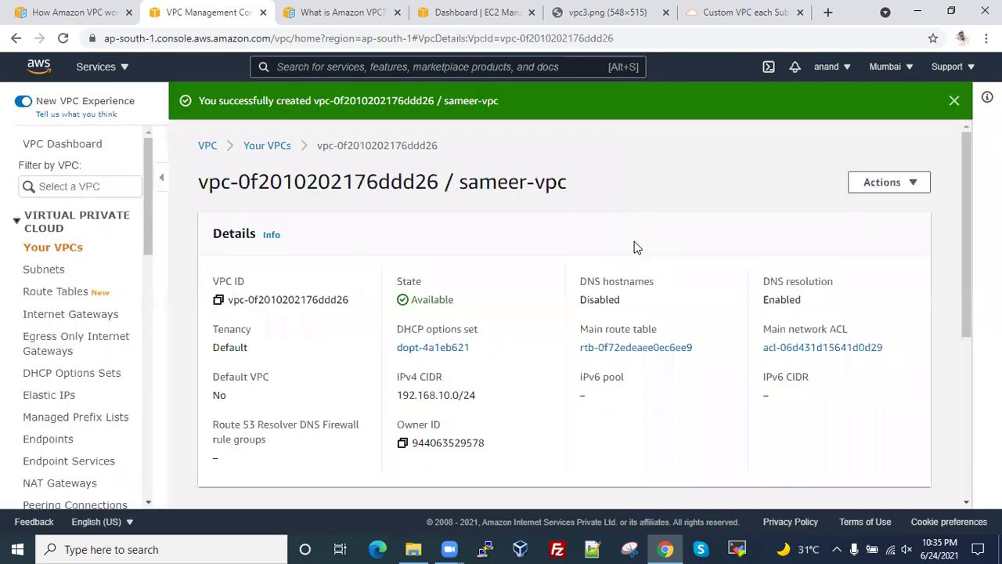
- Create an internet gateway with the name tag sameer-igw
left_click(73, 316)
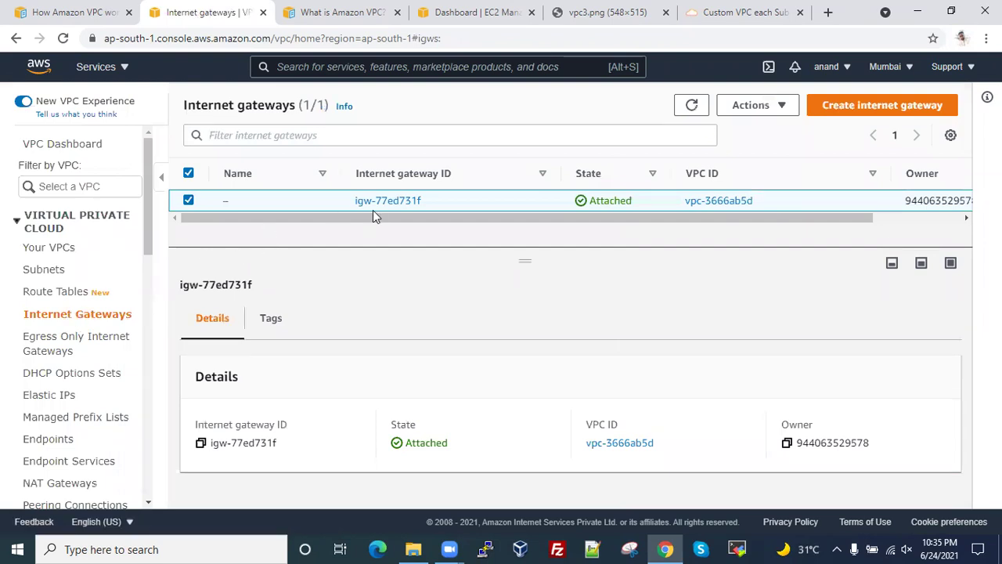
left_click(848, 112)
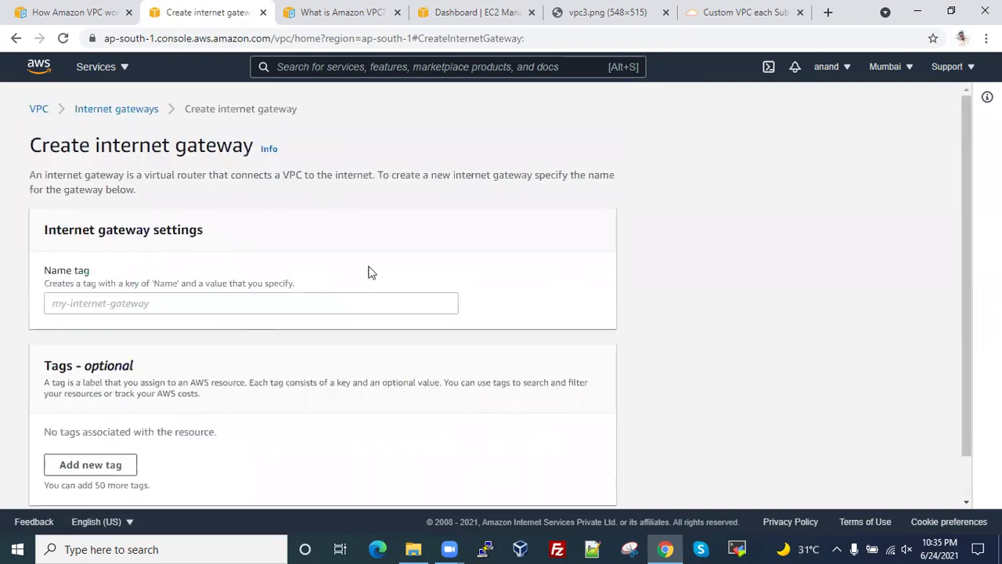
scroll(352, 281, "down", 1)
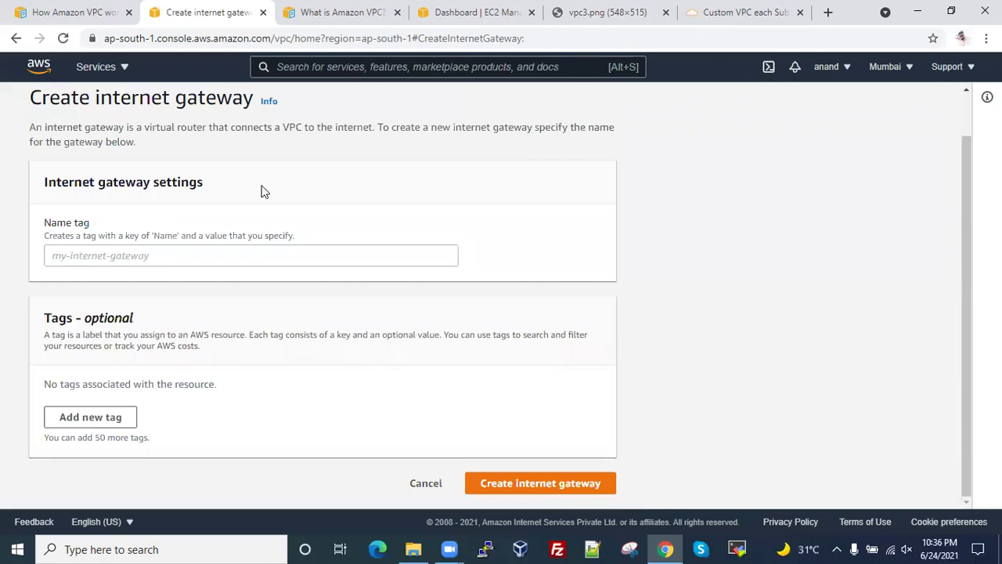
left_click(106, 256)
type("sam")
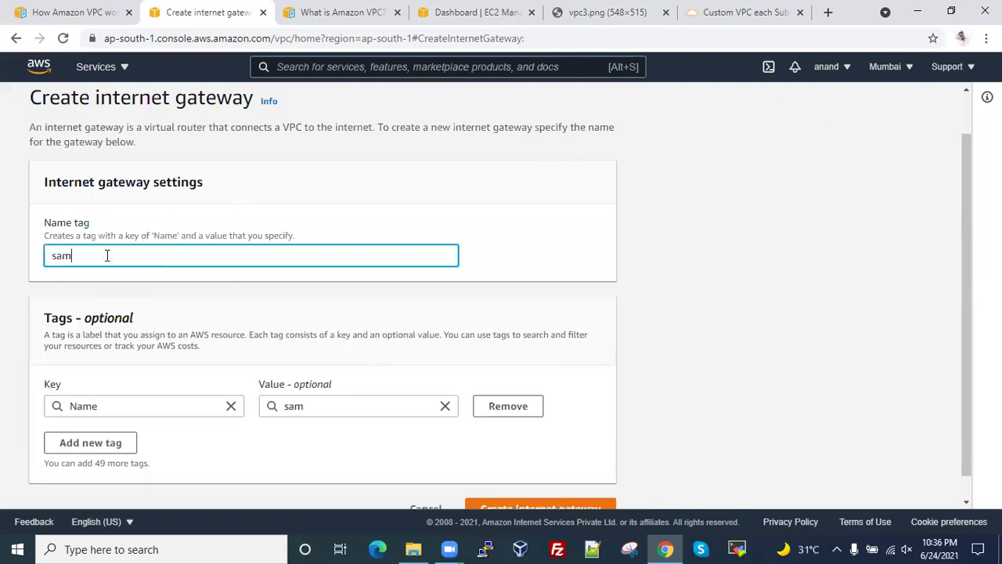
type("eer-igw")
scroll(259, 258, "down", 1)
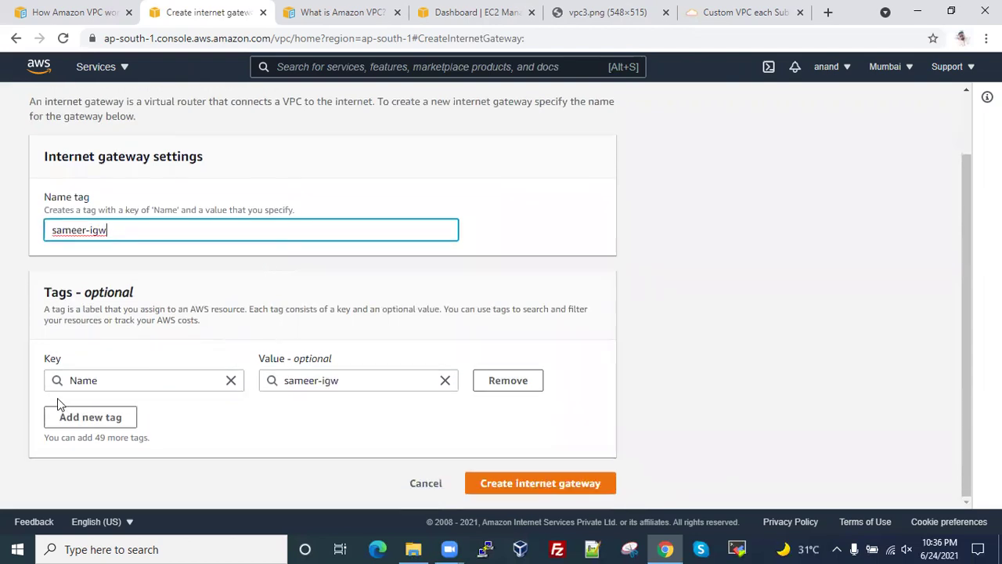
left_click(496, 481)
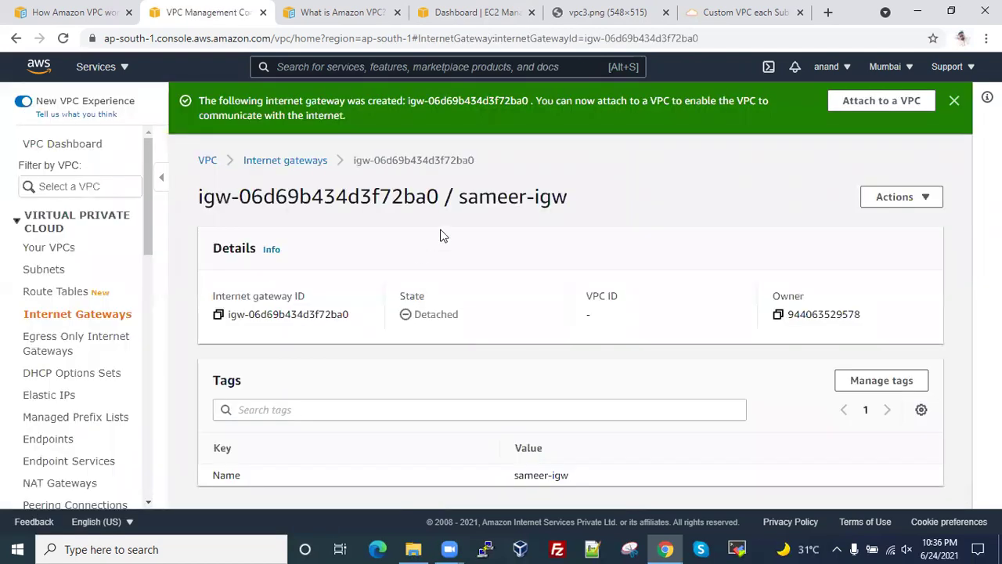
- Attach the new internet gateway to the VPC sameer-vpc
left_click_drag(452, 311, 412, 313)
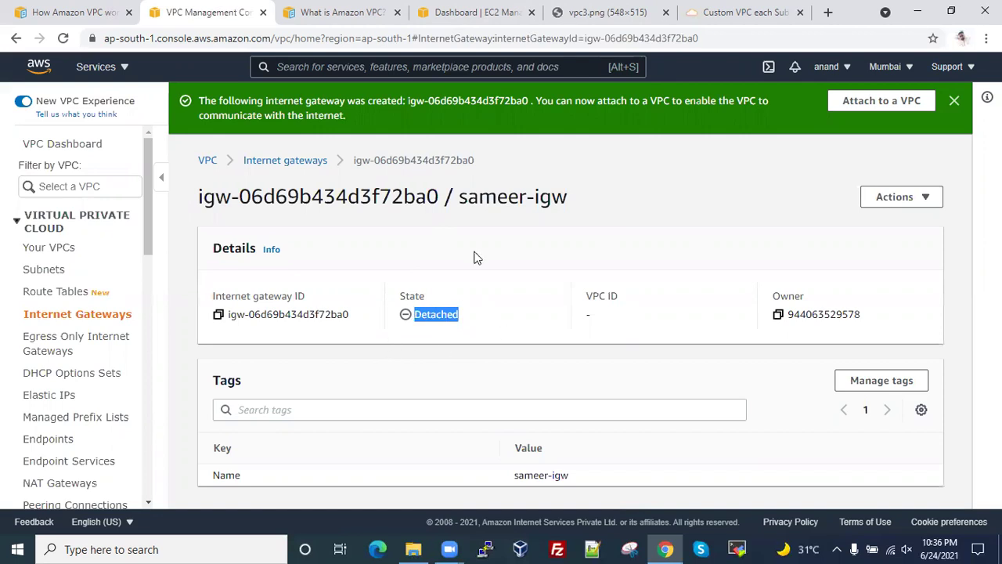
left_click(861, 102)
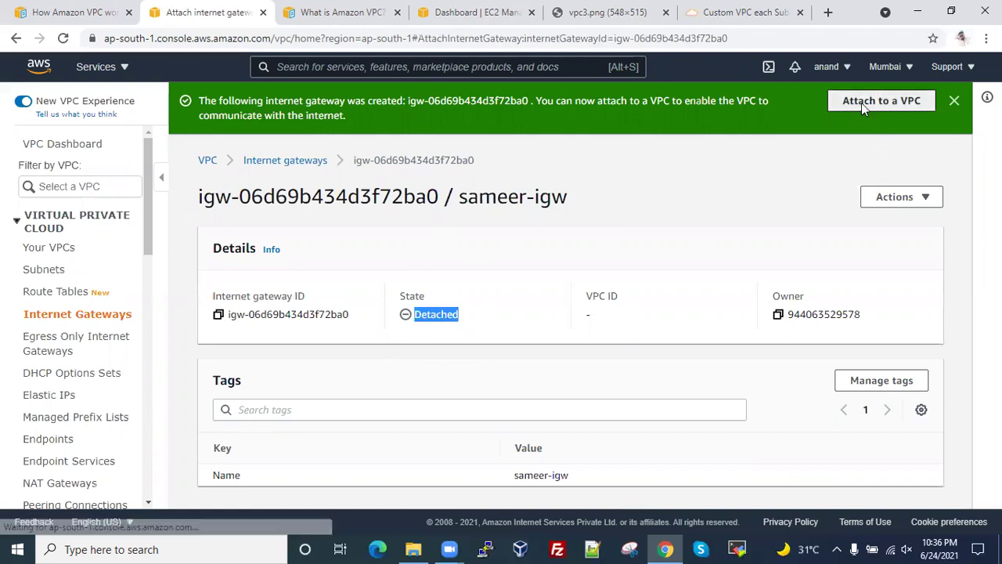
left_click(118, 281)
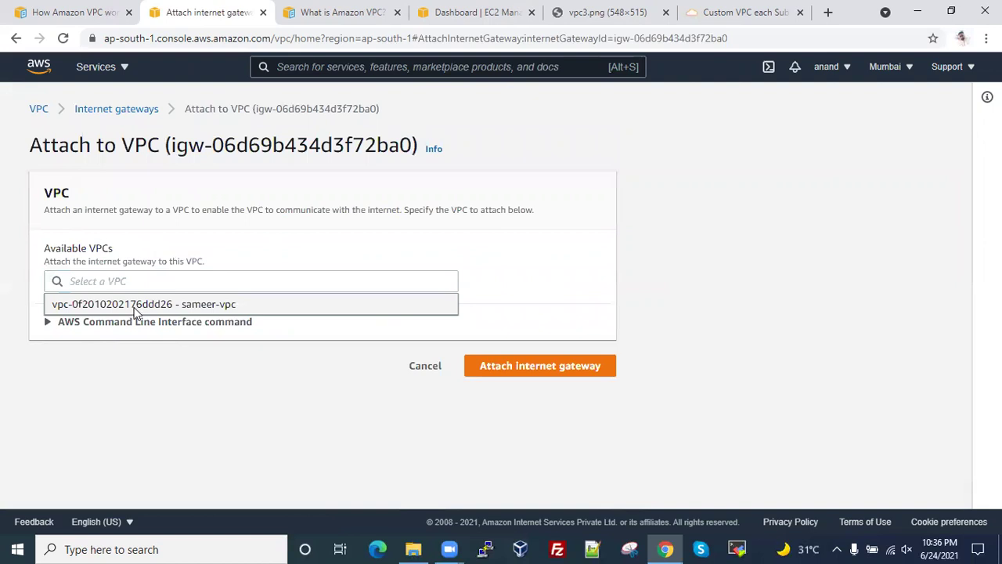
left_click(135, 305)
left_click(504, 366)
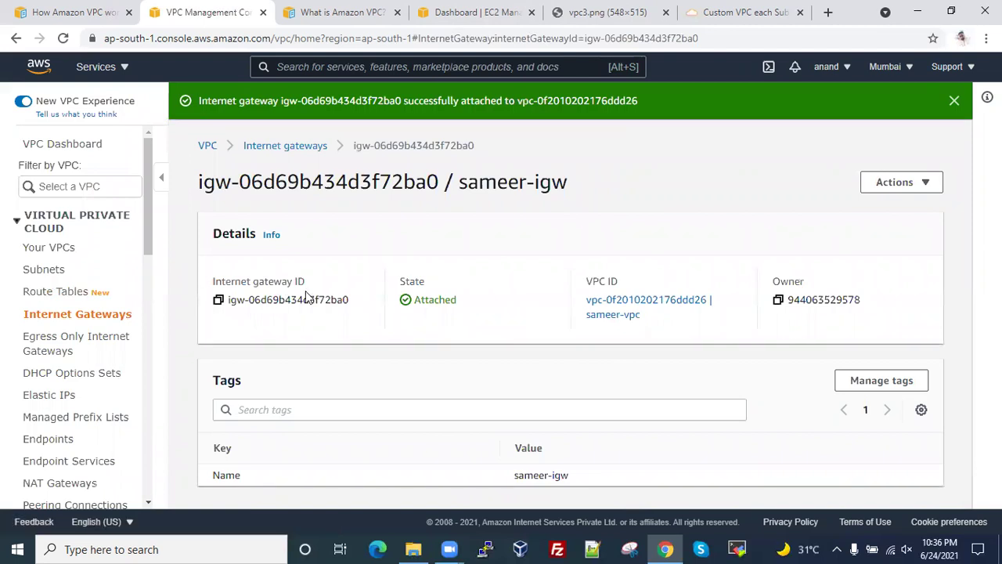
- Name the unnamed route table of the new VPC Public-Rt
left_click(66, 293)
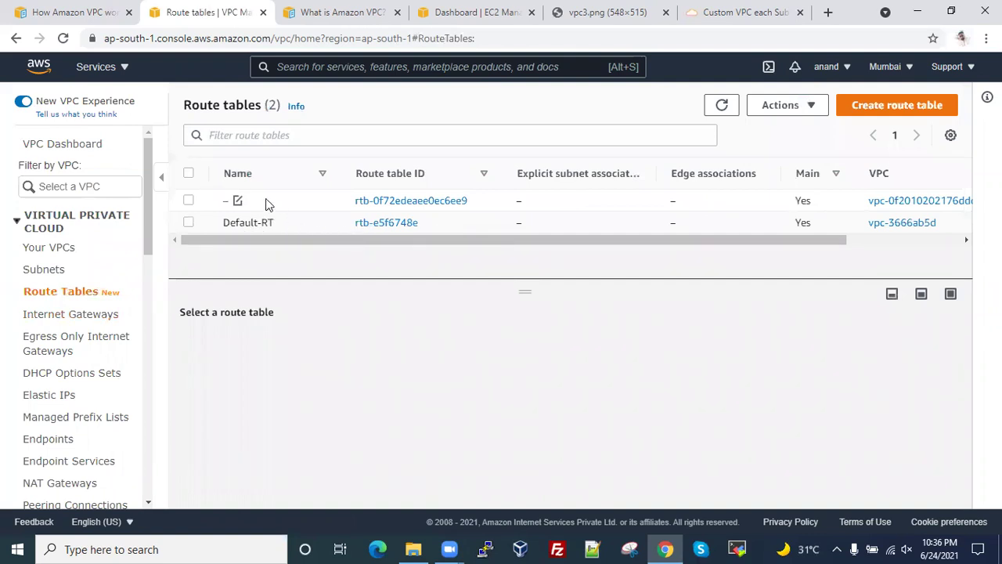
left_click(239, 201)
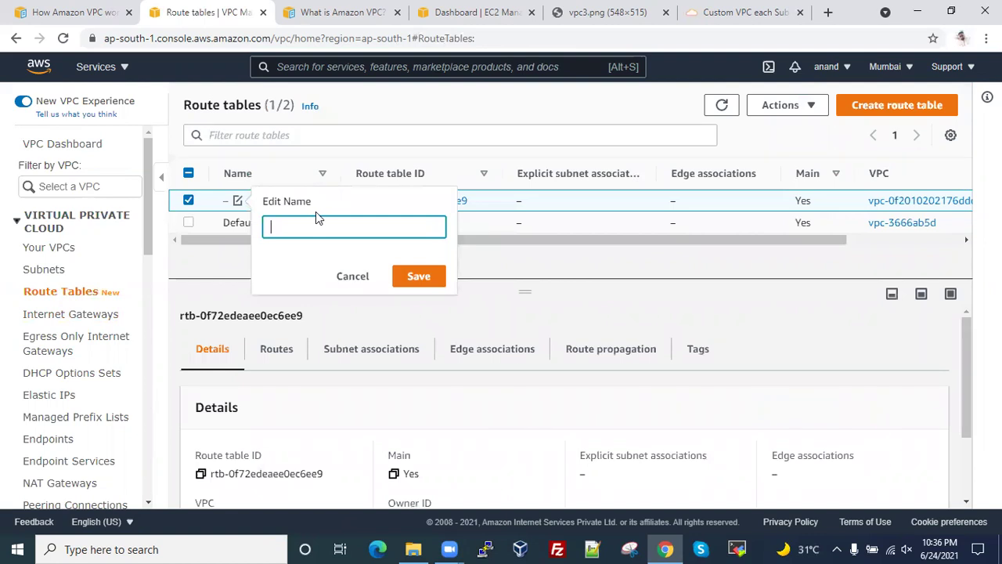
type("Public-Rt")
key("Return")
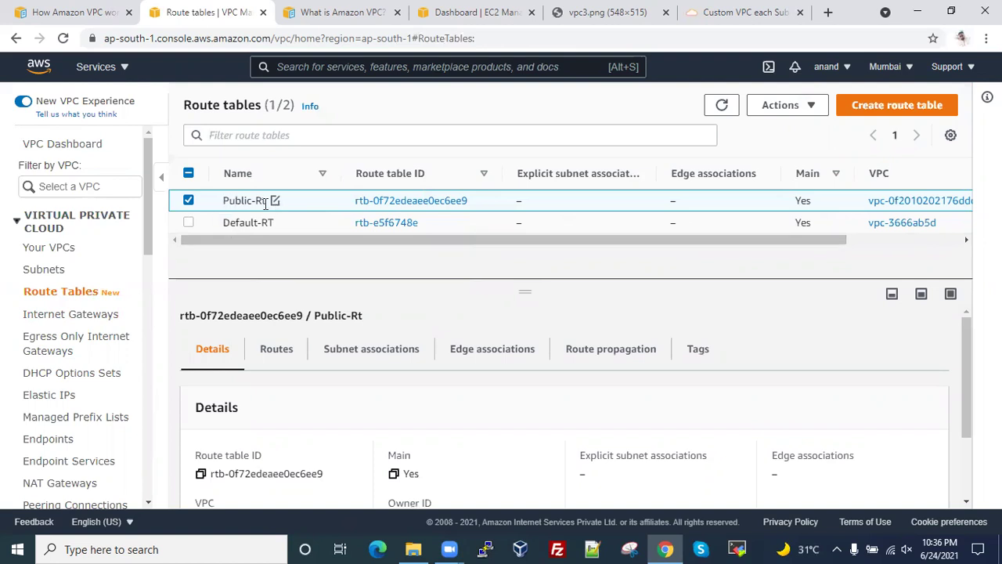
- Widen the VPC column of the route table list and check which VPC Public-Rt belongs to
left_click_drag(430, 243, 606, 258)
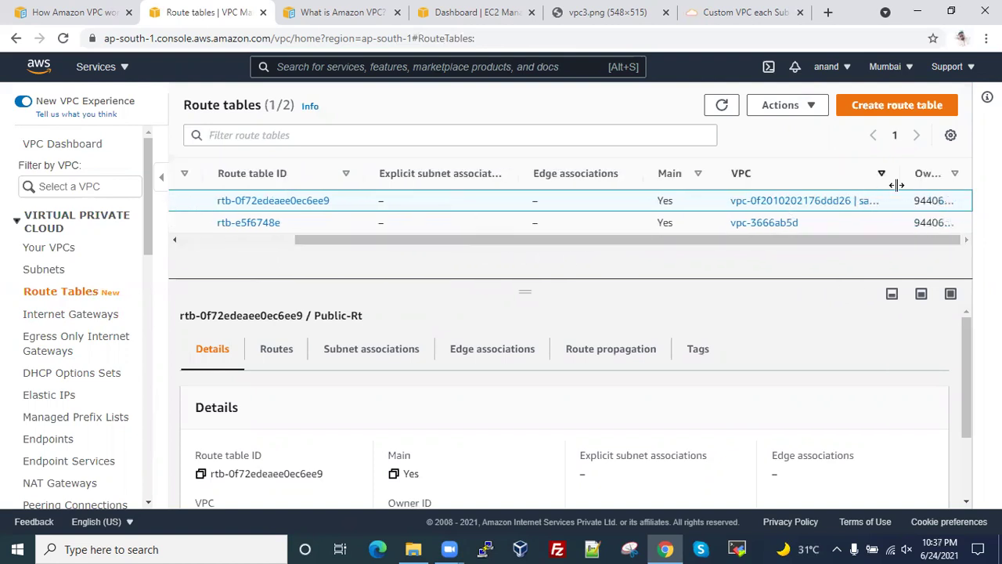
left_click_drag(897, 185, 933, 173)
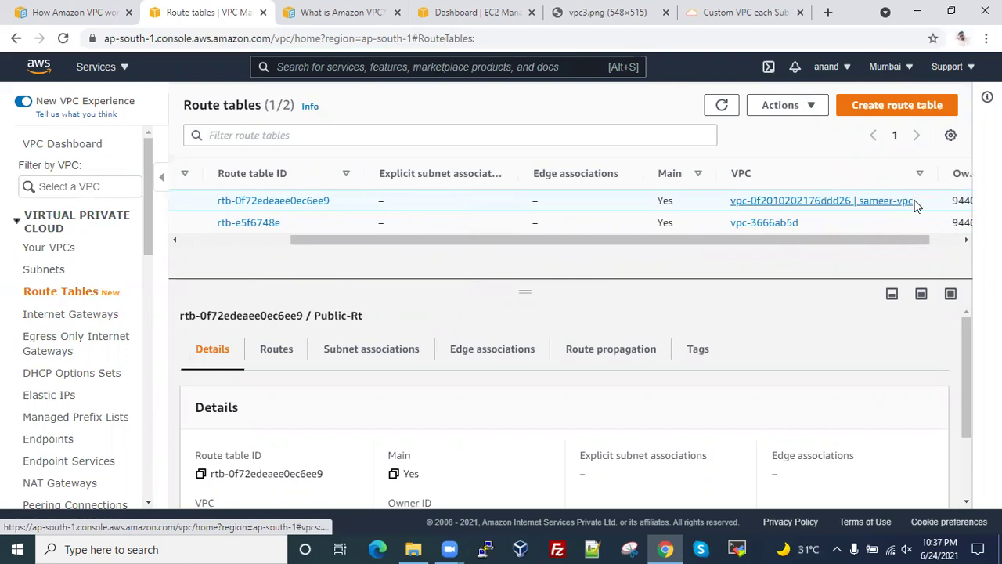
left_click_drag(724, 242, 430, 271)
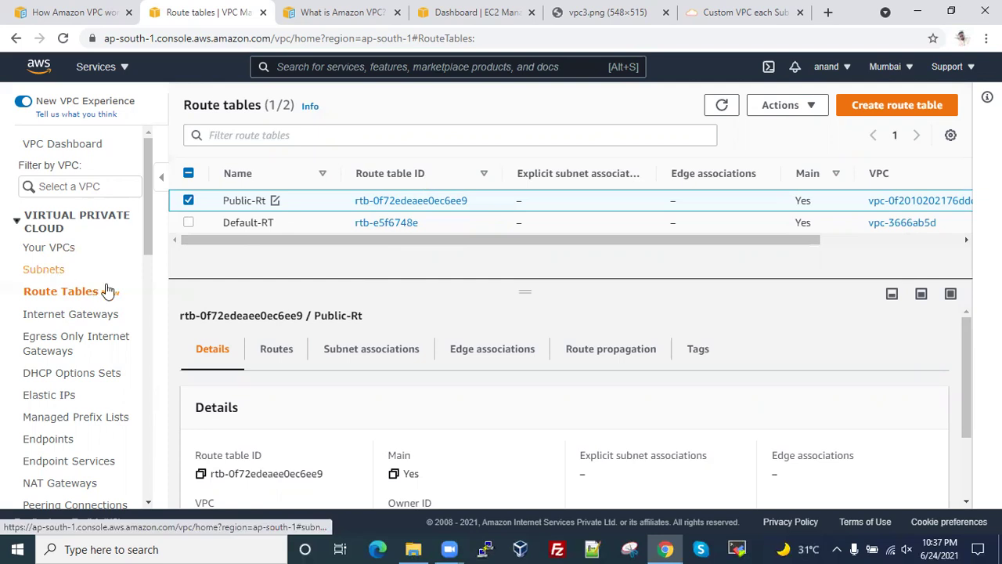
- Start creating a subnet and choose sameer-vpc as its VPC
left_click(44, 270)
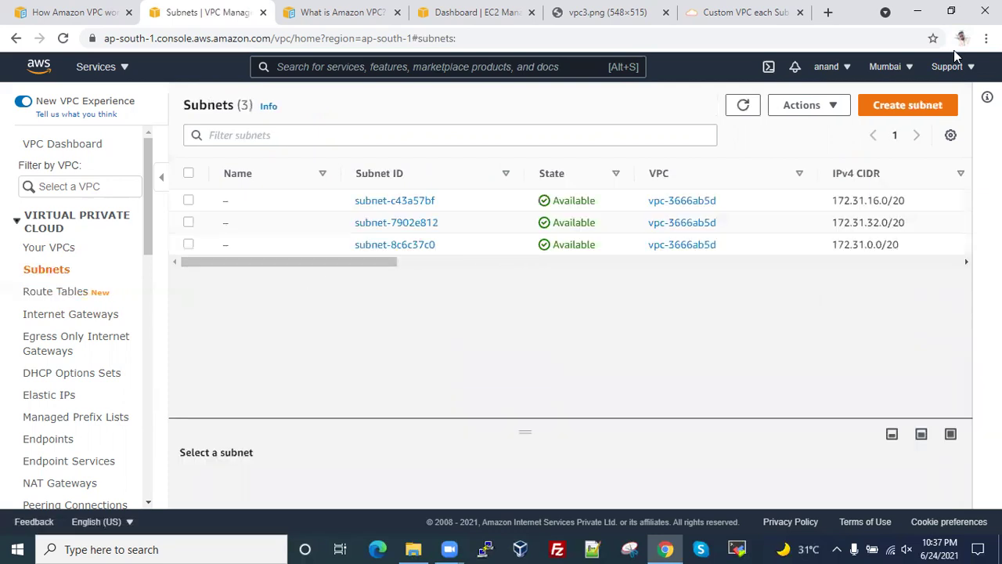
left_click(917, 102)
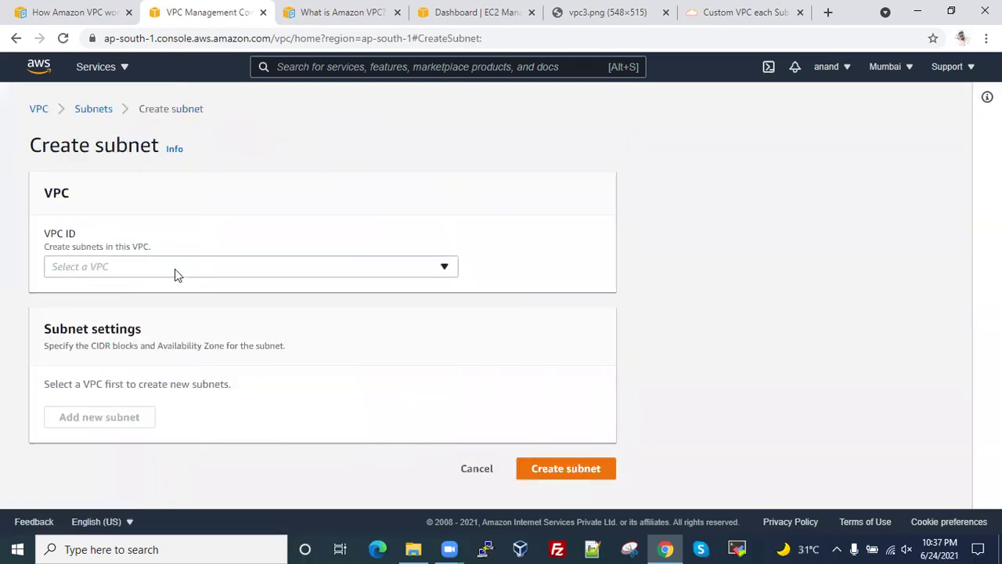
left_click(174, 269)
left_click(139, 346)
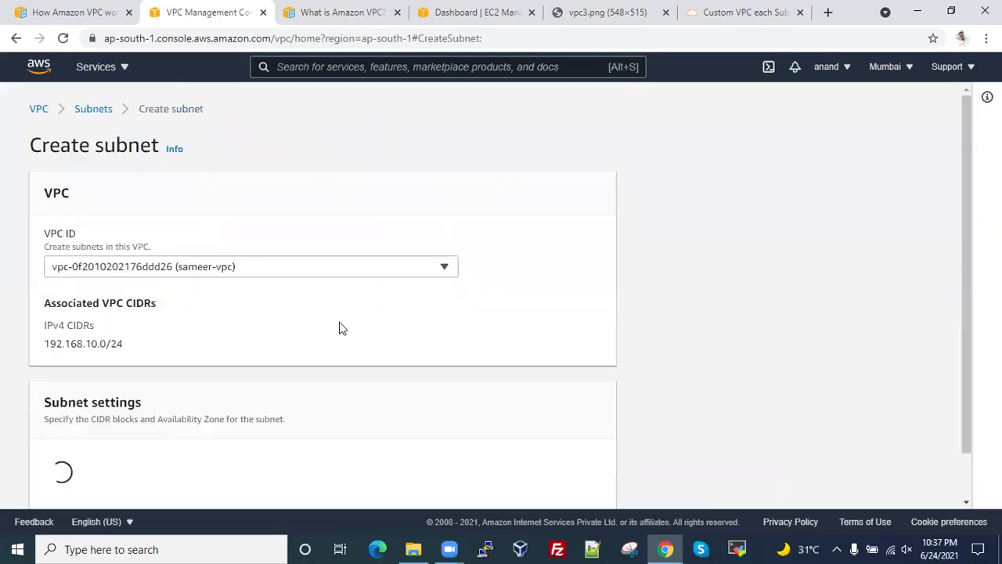
- Set the first subnet's availability zone to Asia Pacific (Mumbai) / ap-south-1a
scroll(339, 328, "down", 1)
scroll(339, 328, "down", 3)
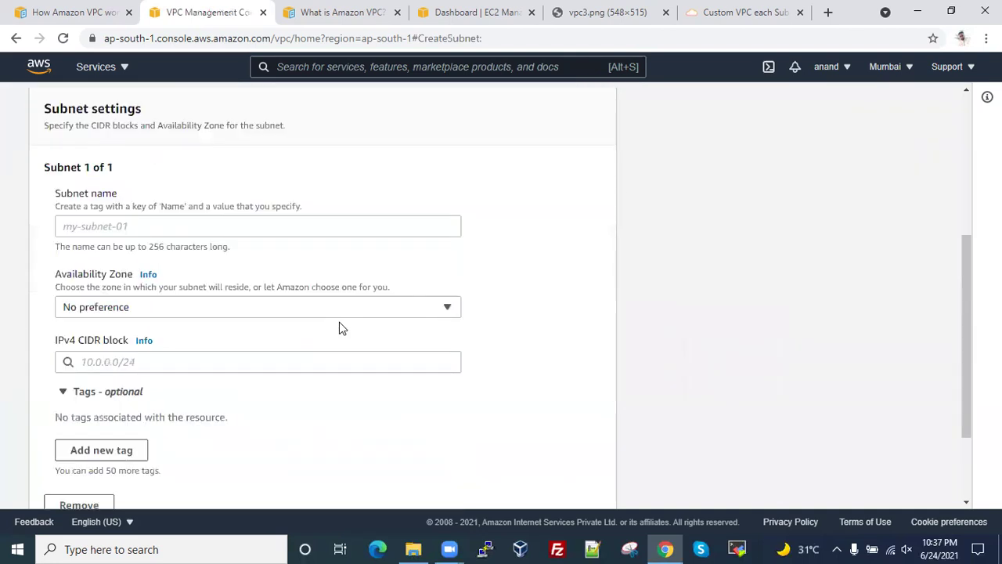
left_click(205, 309)
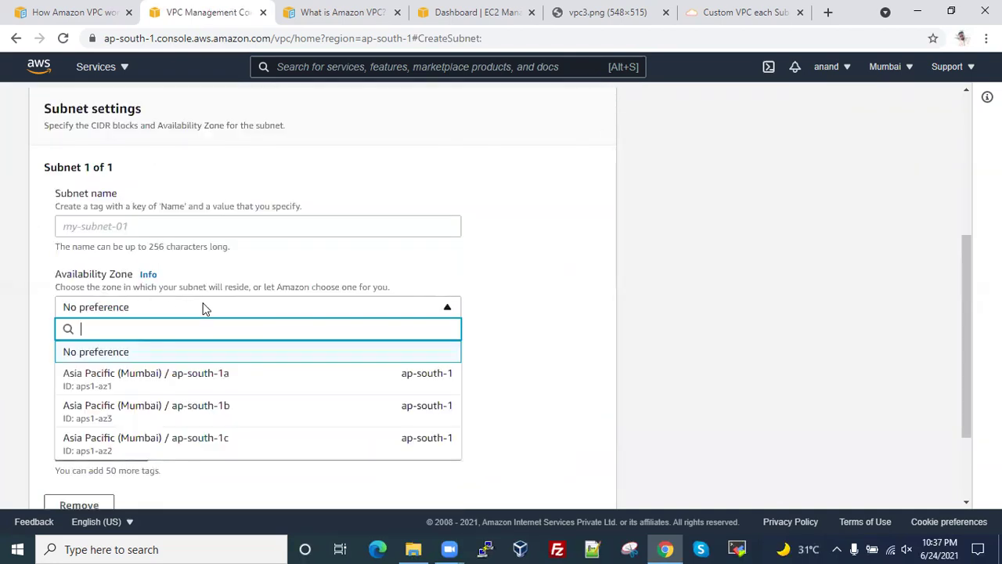
left_click(149, 312)
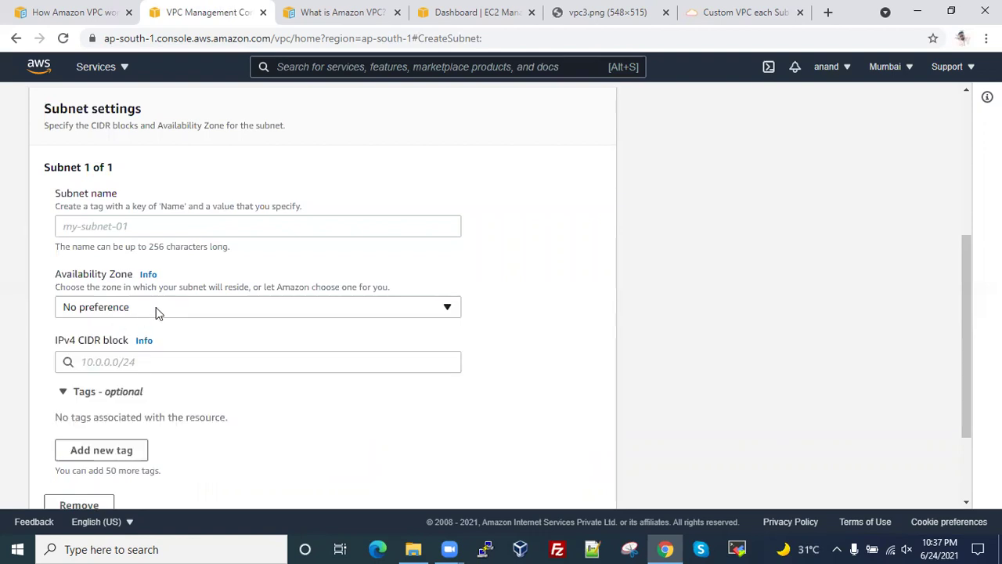
left_click(156, 307)
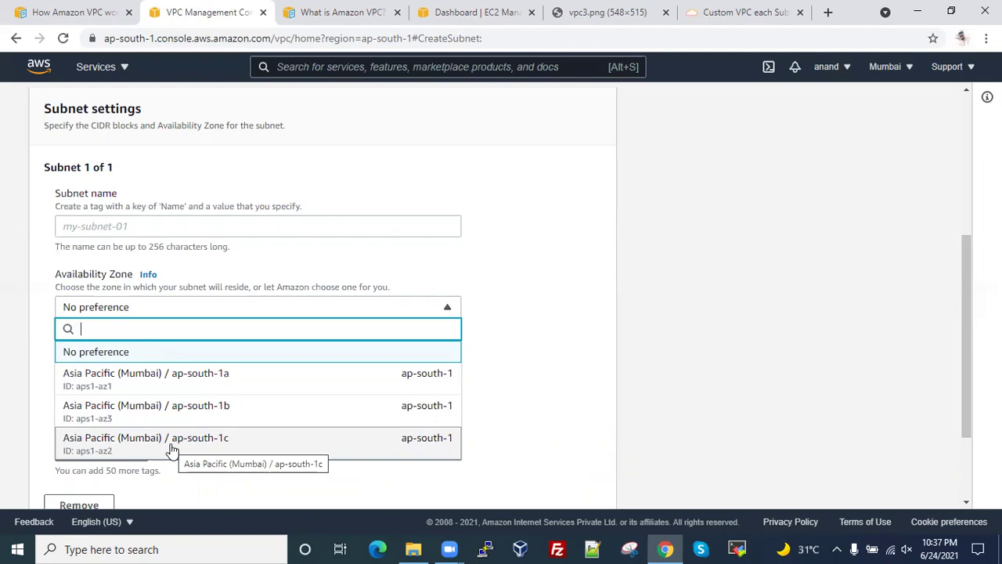
left_click(196, 379)
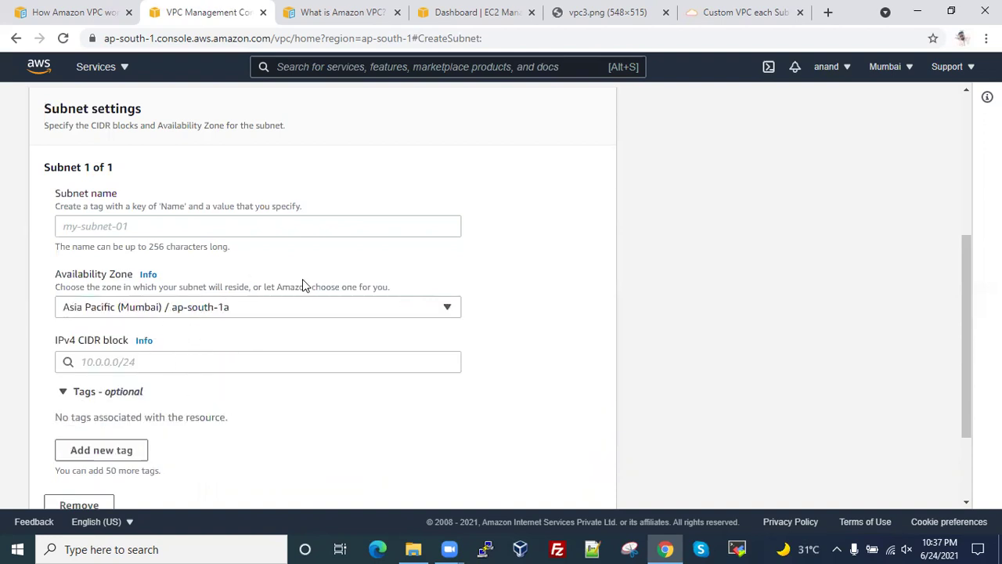
- Name the first subnet Public-subnet and keep its availability zone at Asia Pacific (Mumbai) / ap-south-1a
scroll(304, 283, "up", 1)
left_click(101, 298)
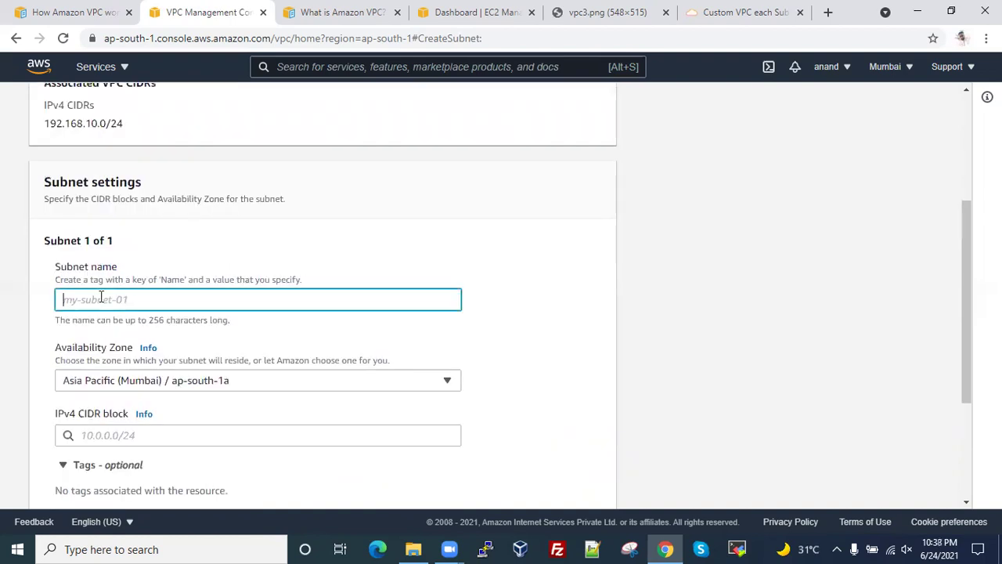
type("Public-subnet")
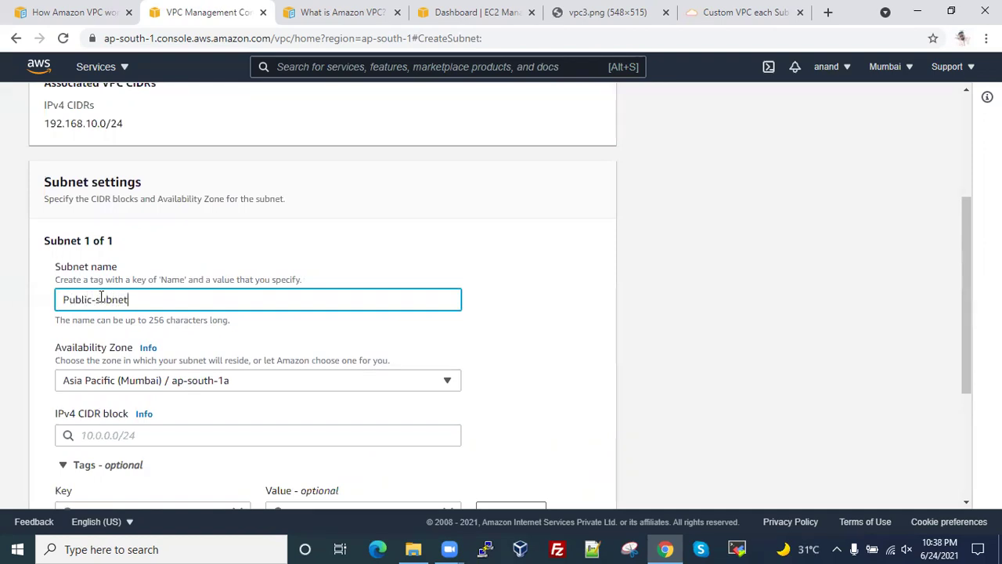
scroll(101, 311, "down", 1)
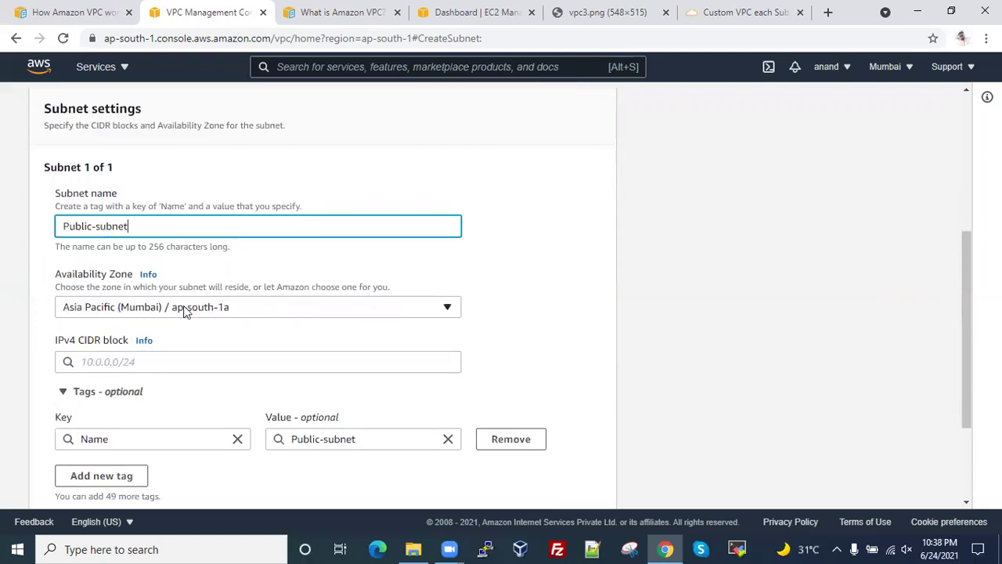
left_click(186, 312)
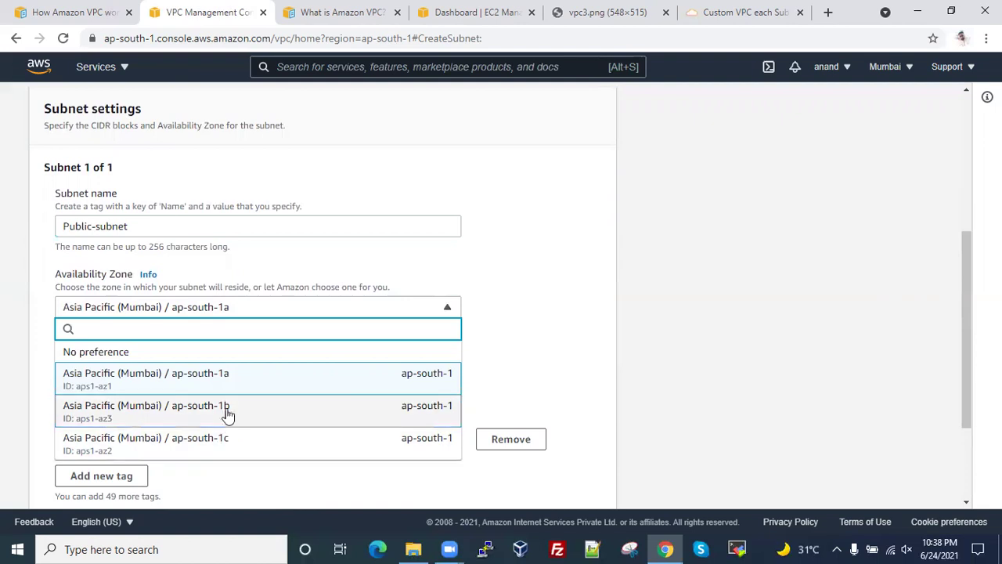
left_click(243, 380)
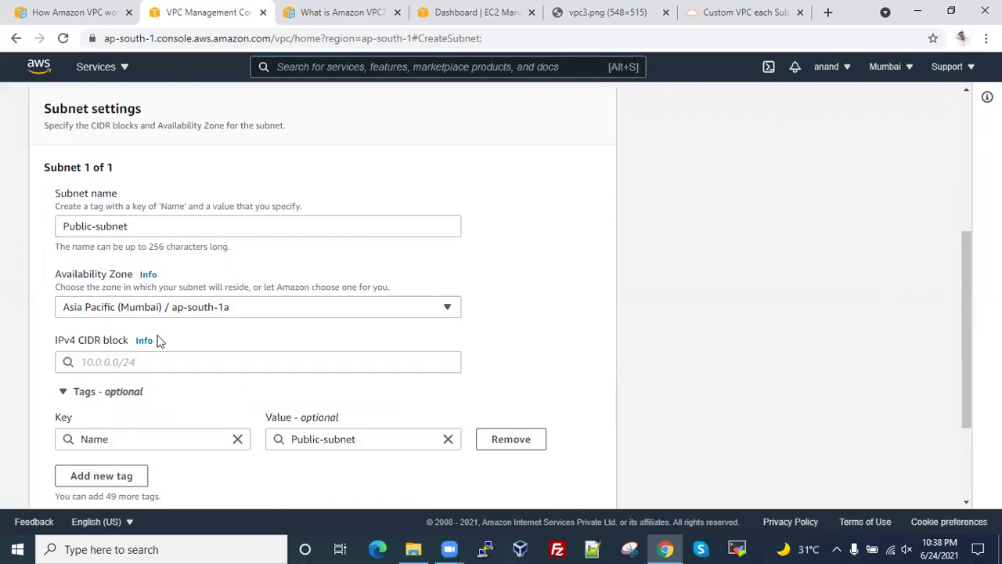
- Set Public-subnet's IPv4 CIDR block to 192.168.10.0/25 and create the subnet
scroll(252, 335, "down", 1)
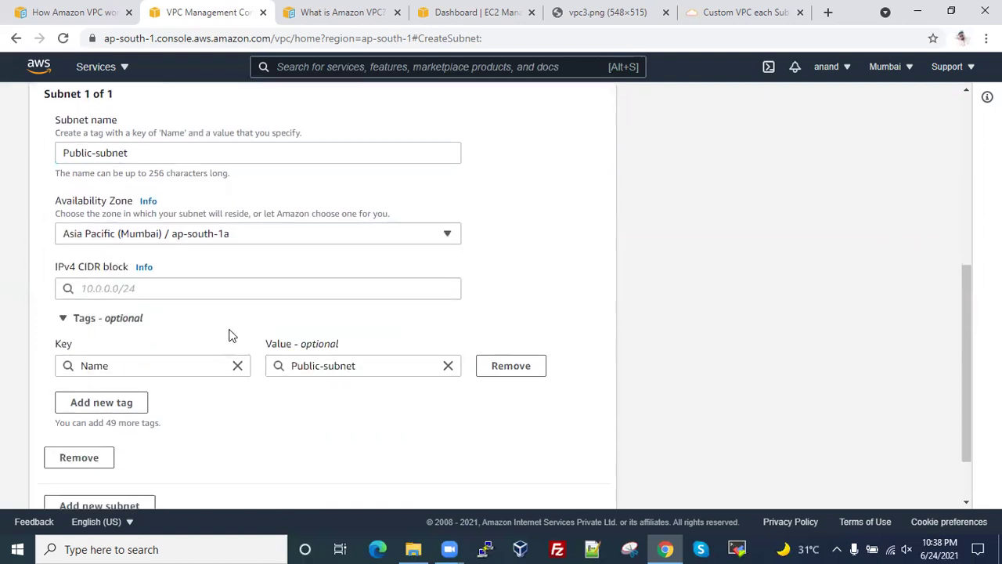
left_click(107, 285)
type("41")
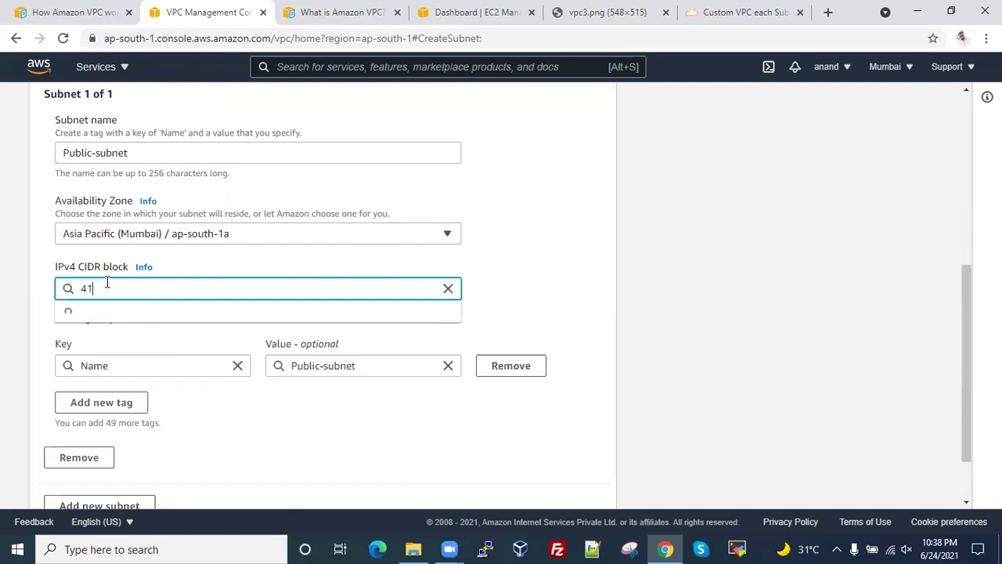
key("BackSpace")
key("BackSpace")
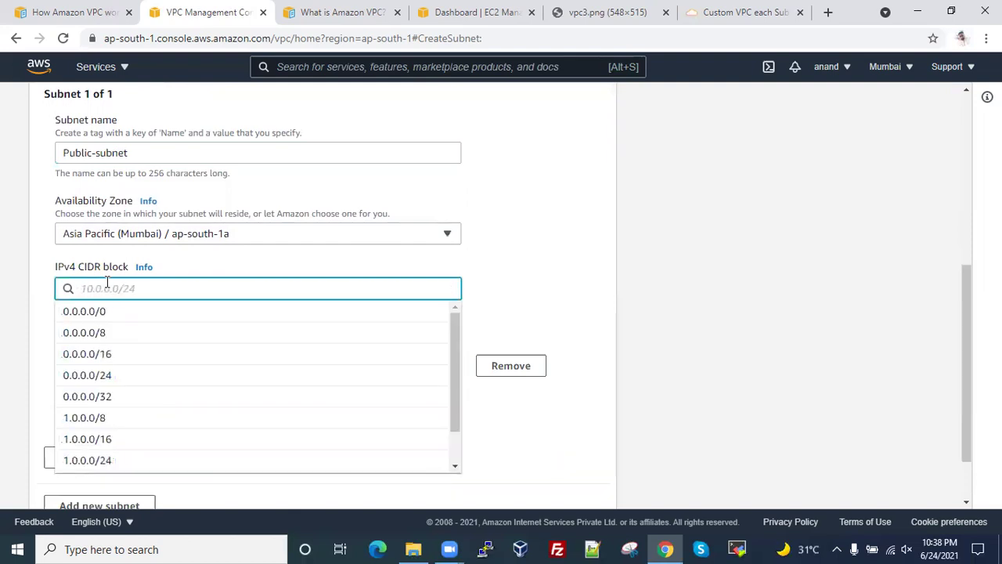
type("192.168.1.0")
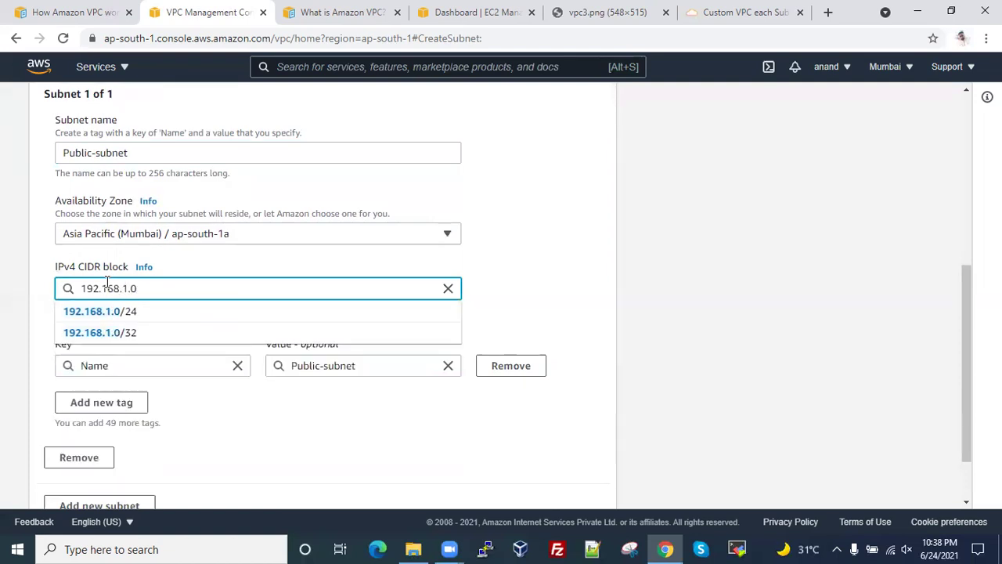
key("BackSpace")
key("BackSpace")
key("BackSpace")
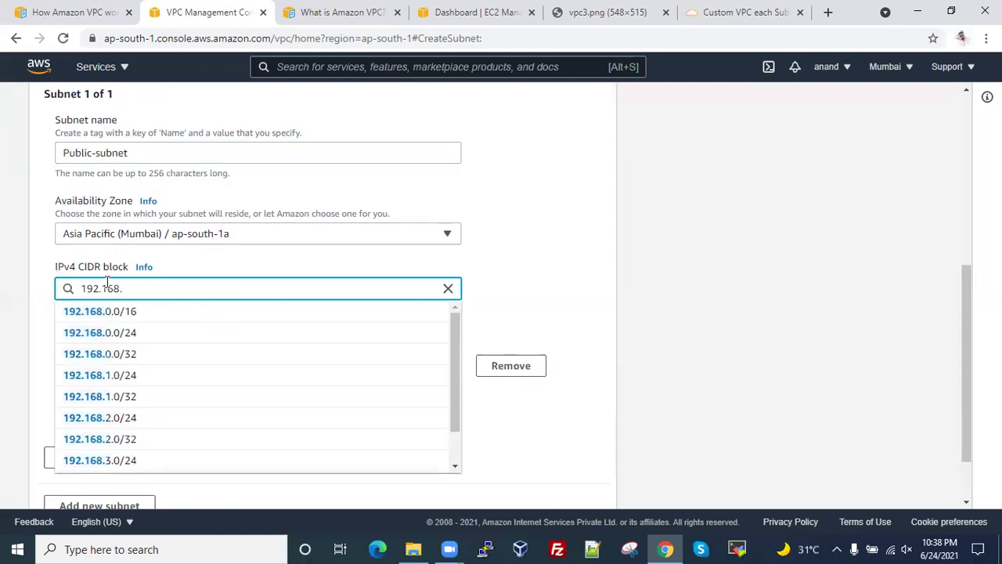
type("10.0/")
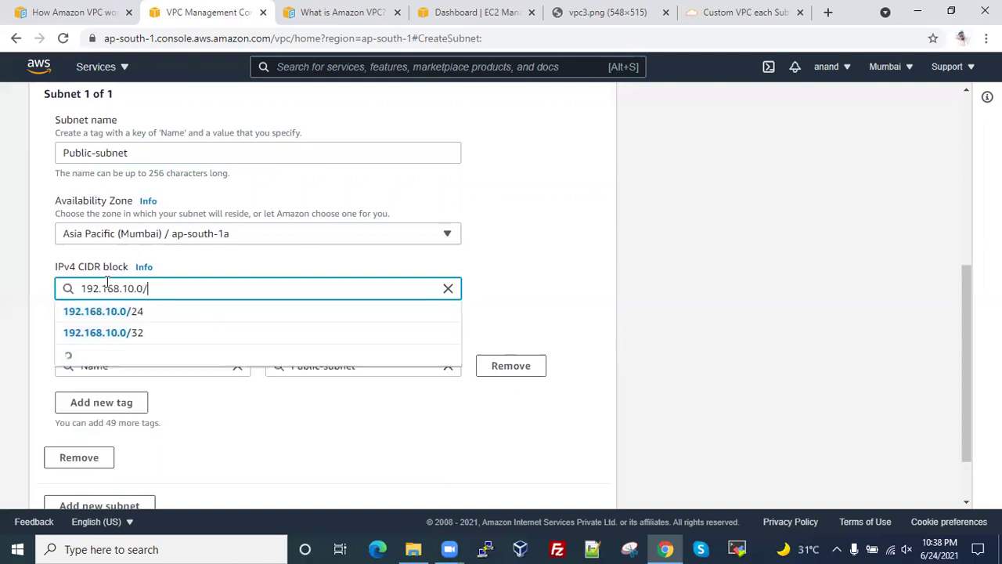
type("25")
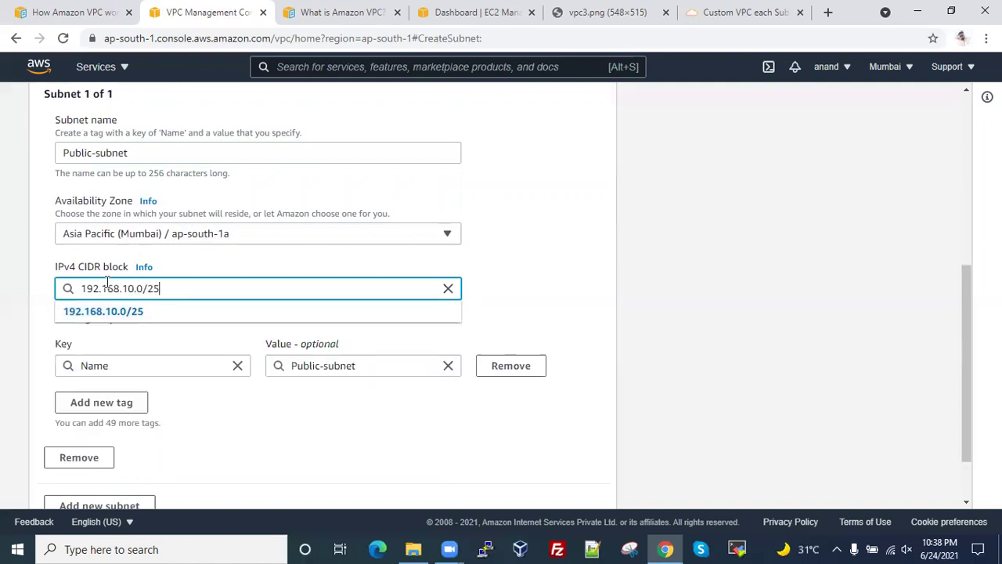
left_click(183, 317)
scroll(460, 420, "down", 1)
left_click(571, 482)
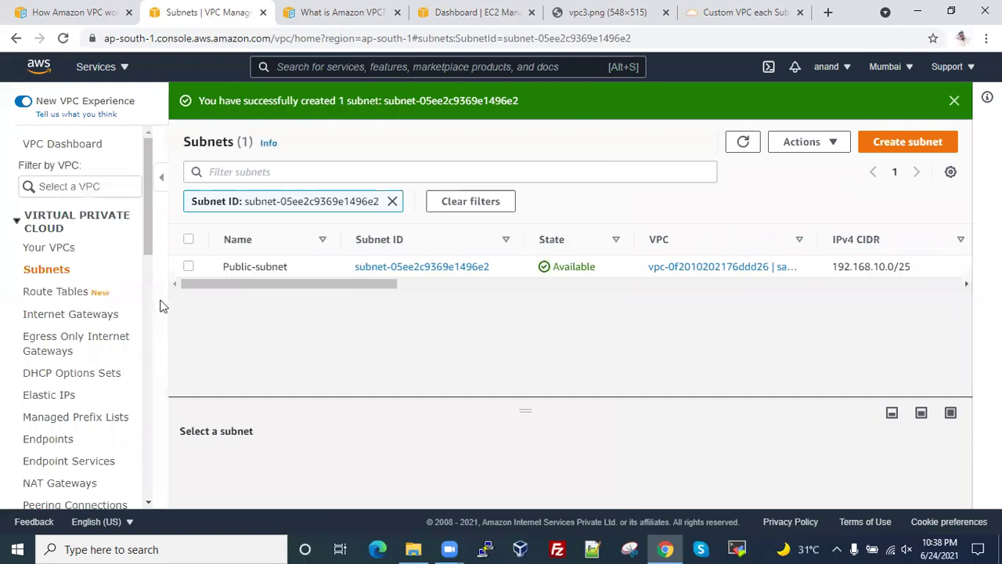
- Start creating a second subnet and choose sameer-vpc as its VPC
left_click(884, 150)
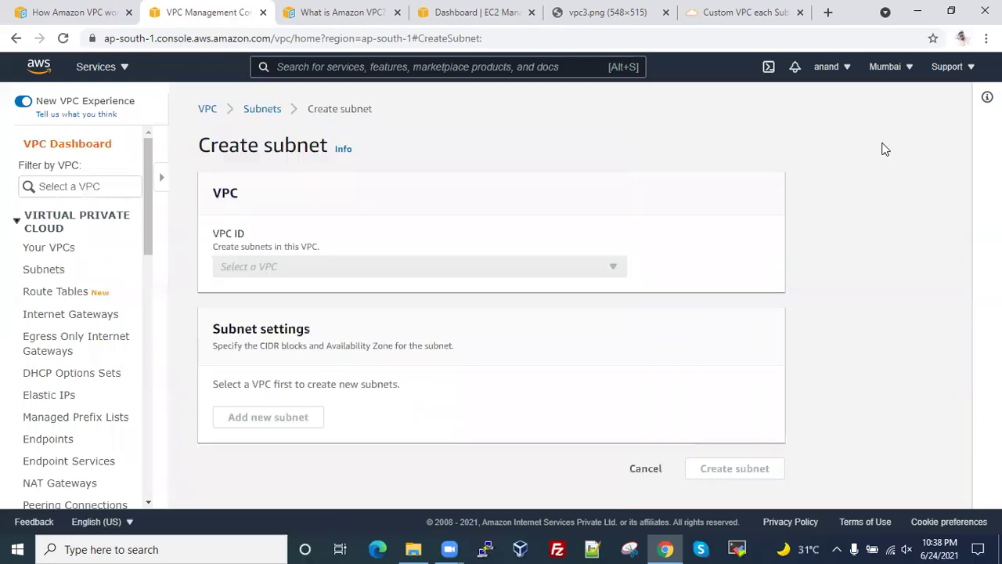
left_click(186, 267)
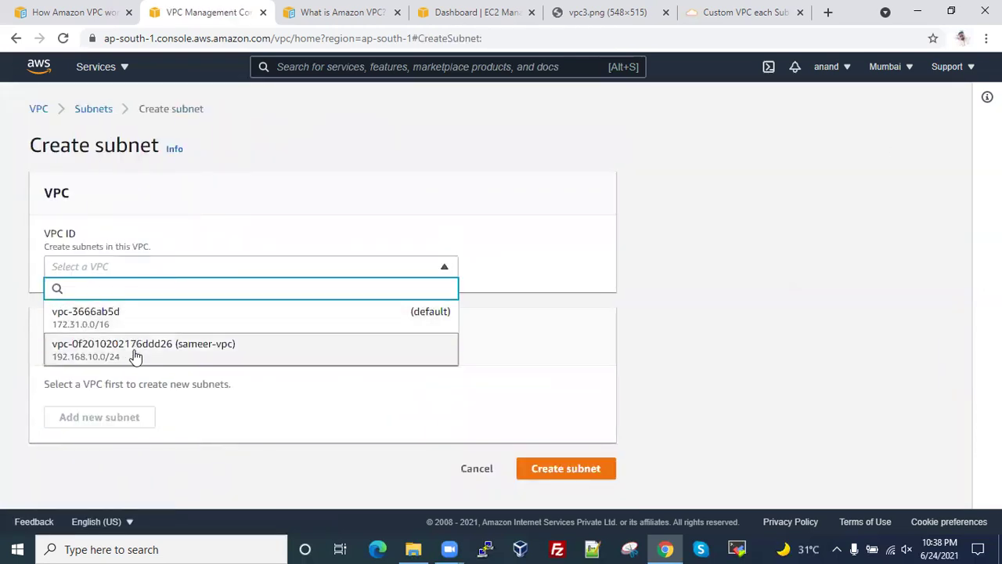
left_click(134, 352)
scroll(259, 313, "down", 3)
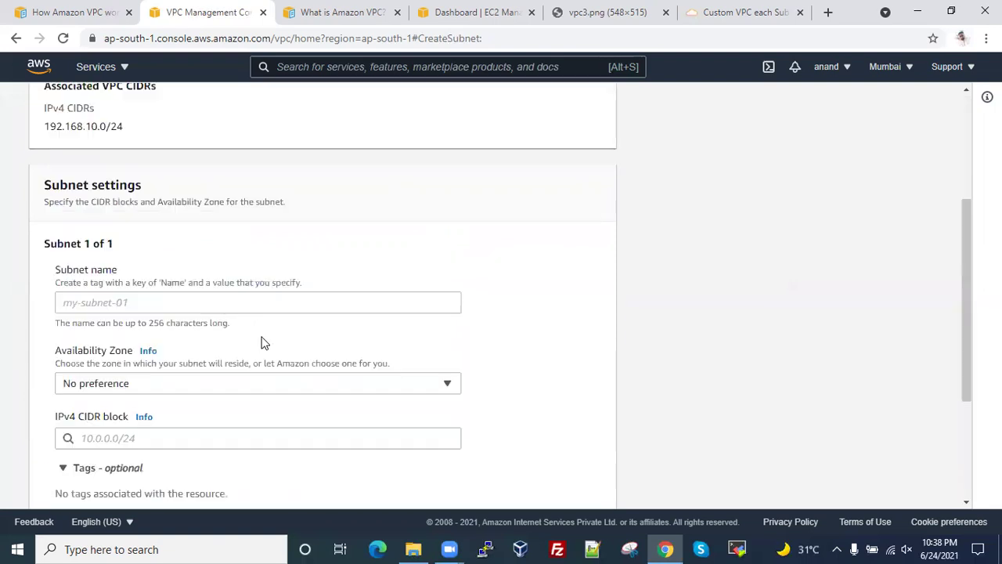
- Name the second subnet Private-subnet and set its availability zone to Asia Pacific (Mumbai) / ap-south-1a
left_click(134, 299)
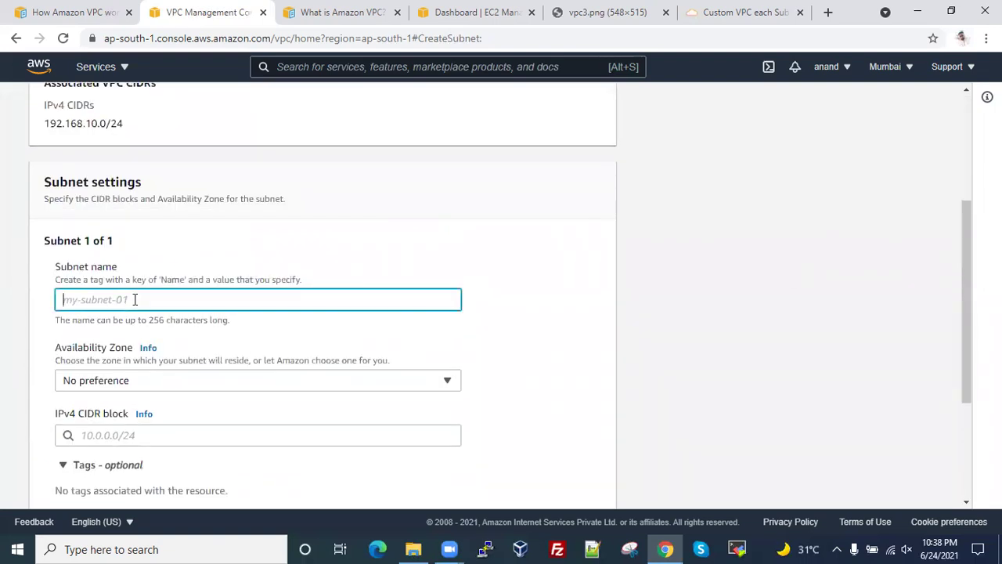
type("Priva")
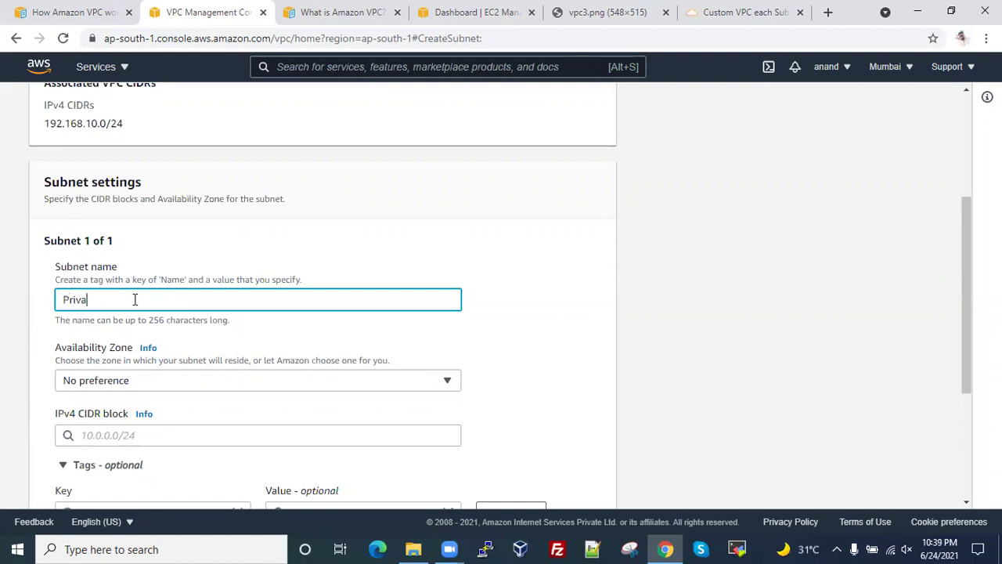
type("te-subnet")
scroll(135, 299, "down", 2)
left_click(139, 236)
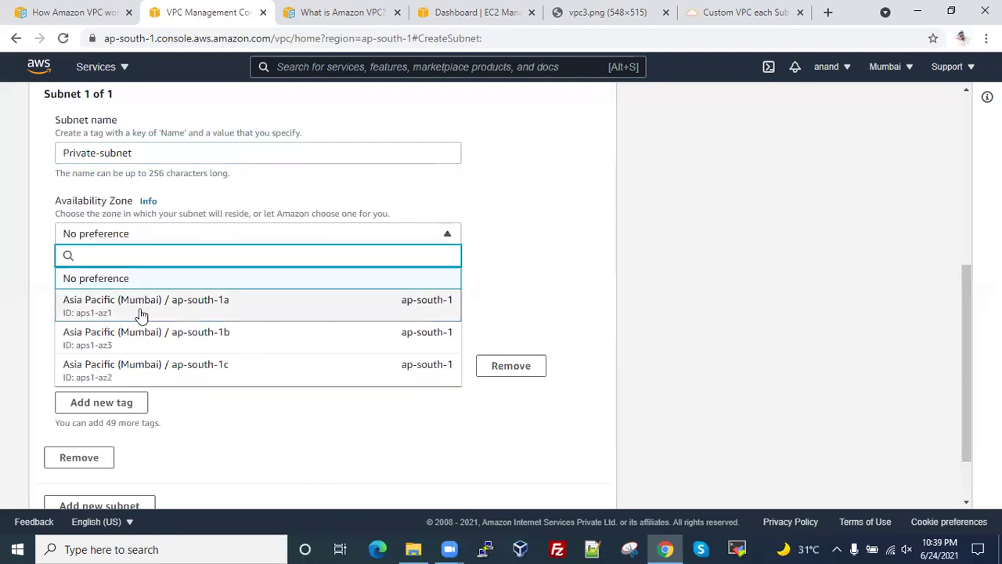
left_click(141, 314)
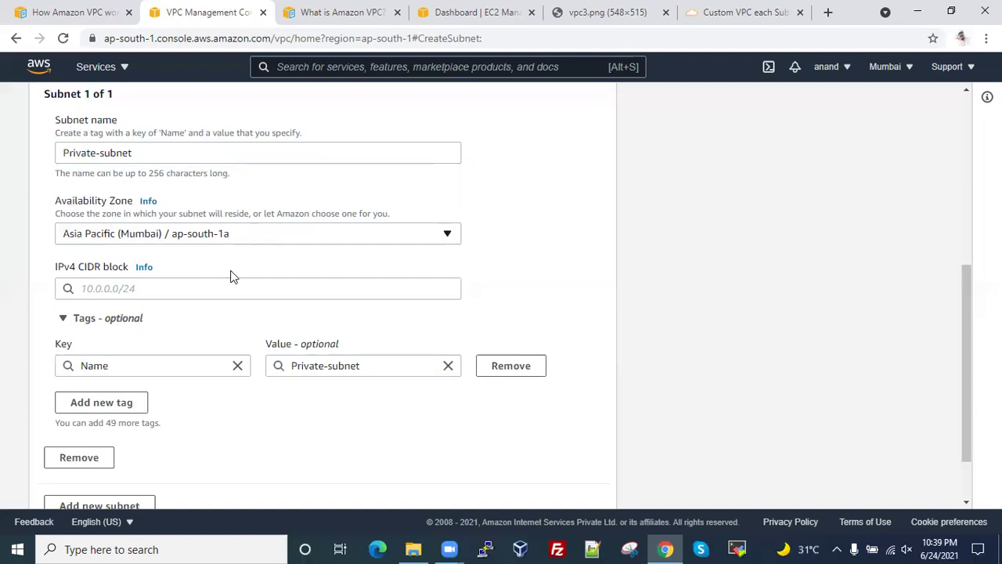
- Set Private-subnet's IPv4 CIDR block to 192.168.10.128/25 and create the subnet
left_click(146, 290)
type("192.168.")
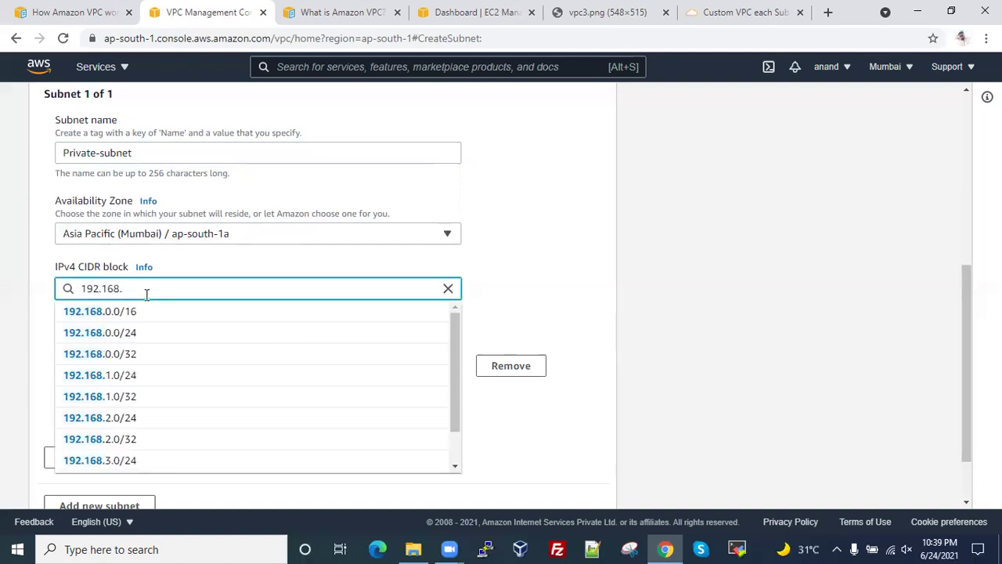
type("0")
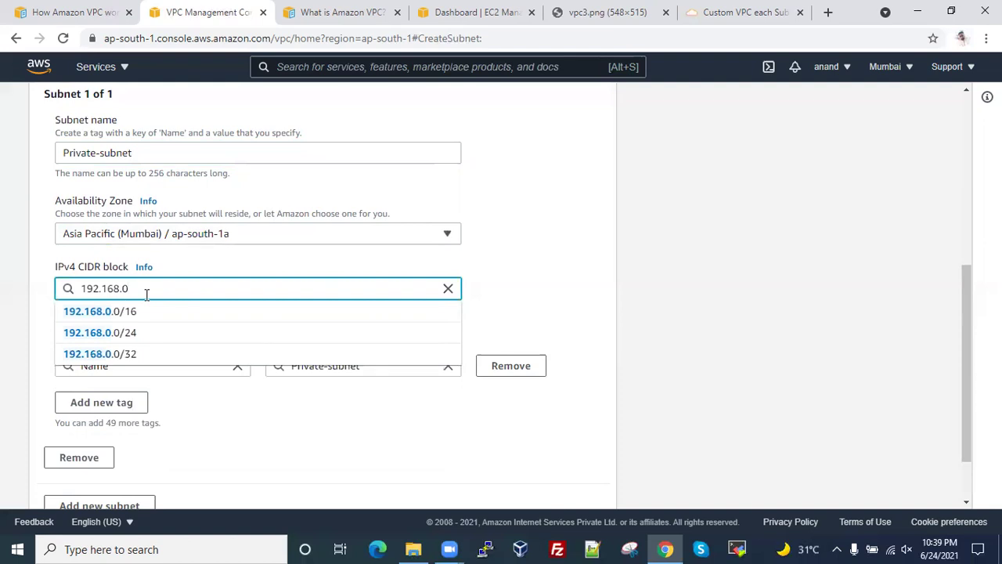
type(".128")
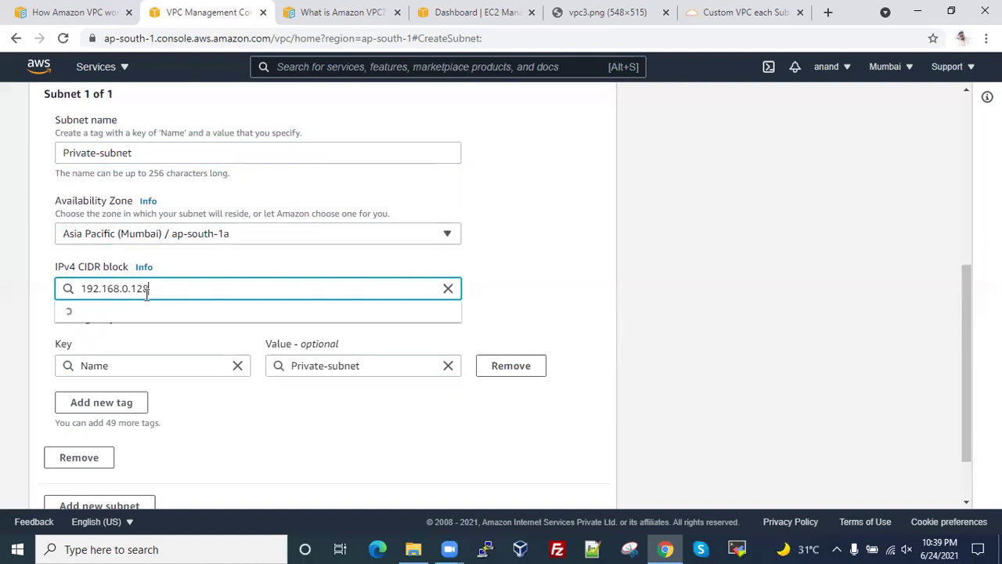
type("/25")
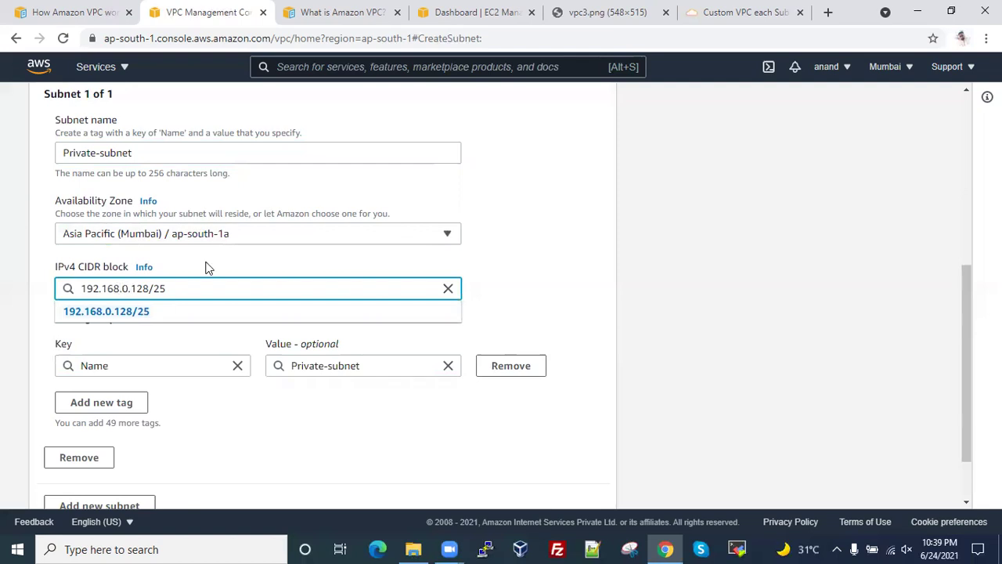
type("1")
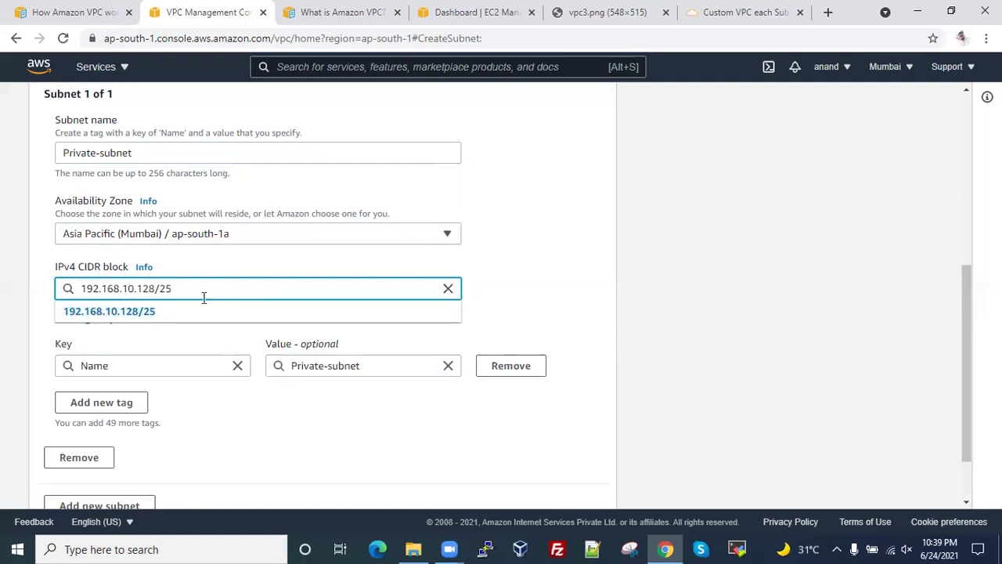
left_click(141, 313)
scroll(246, 310, "down", 1)
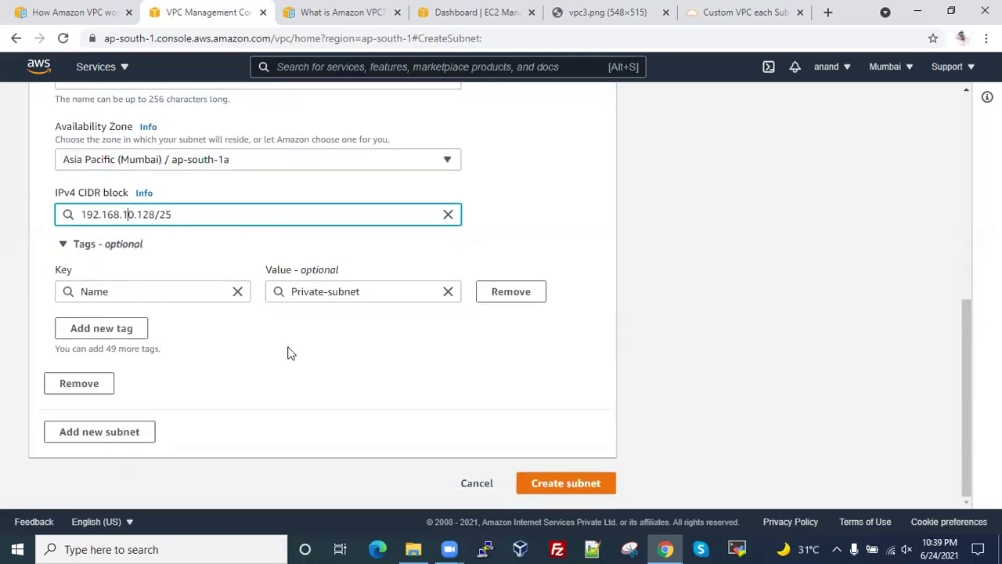
left_click(540, 490)
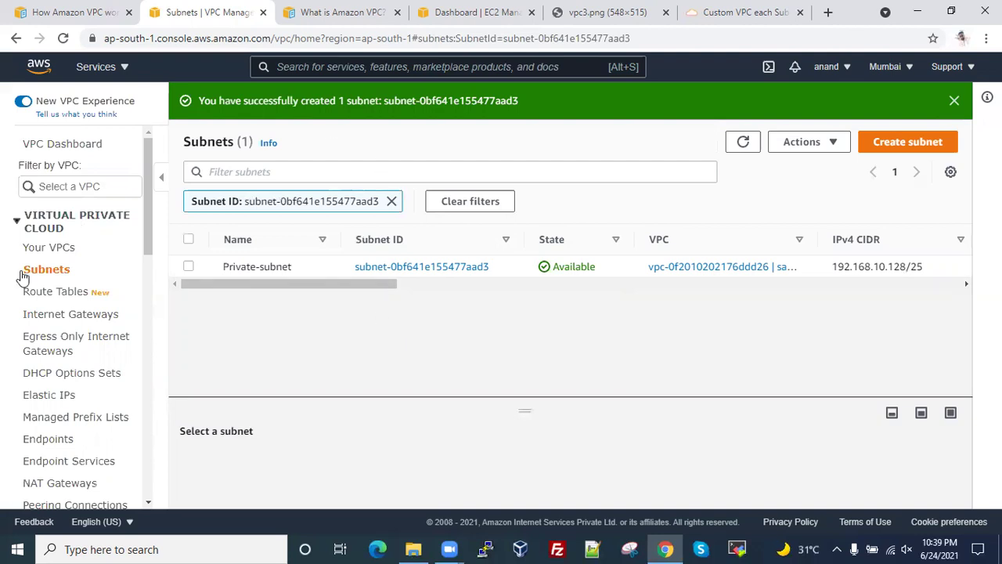
- Start launching an EC2 instance from the Red Hat Enterprise Linux 8 (HVM) 64-bit (x86) image
left_click(45, 73)
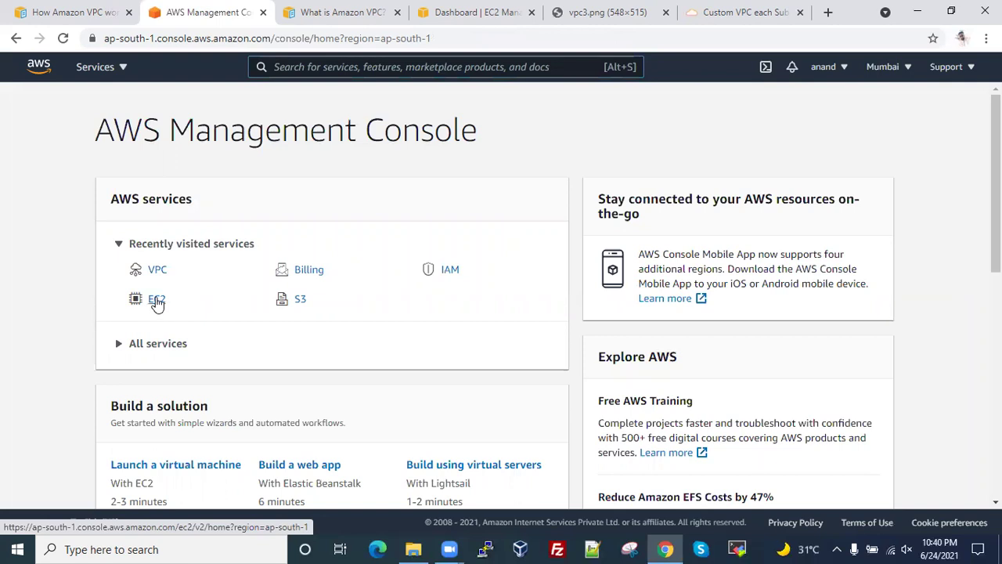
left_click(156, 300)
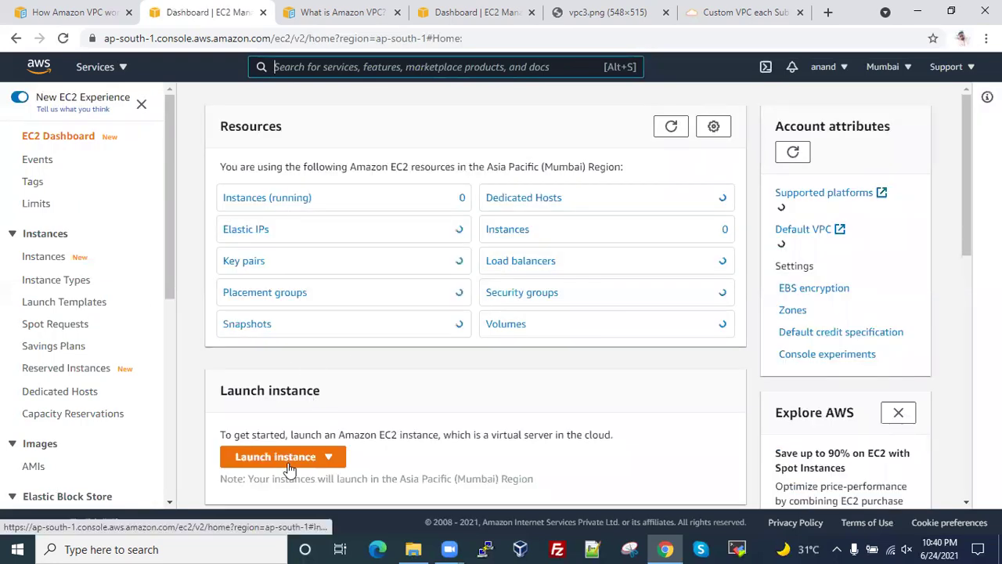
left_click(289, 462)
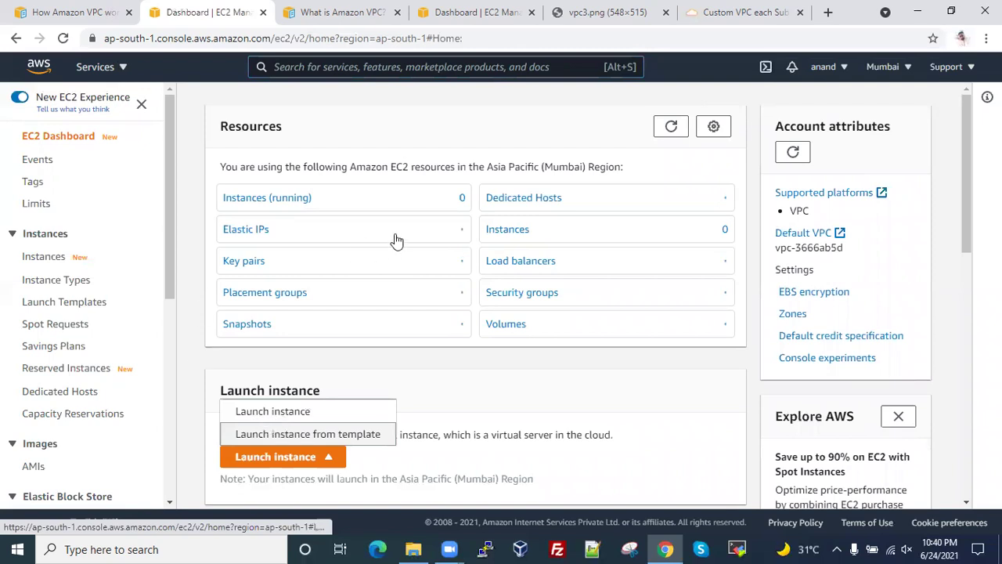
key("Up")
key("Return")
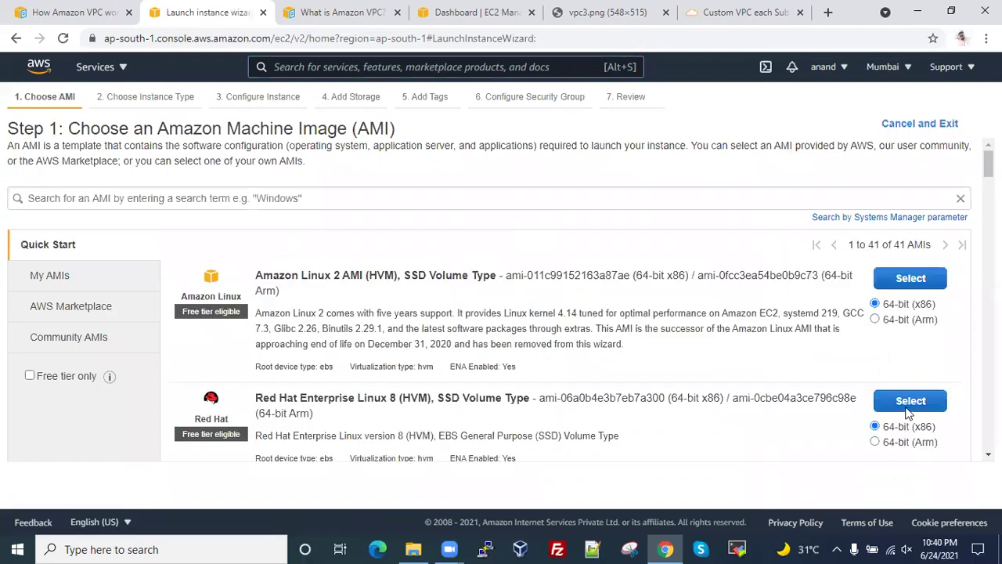
left_click(908, 407)
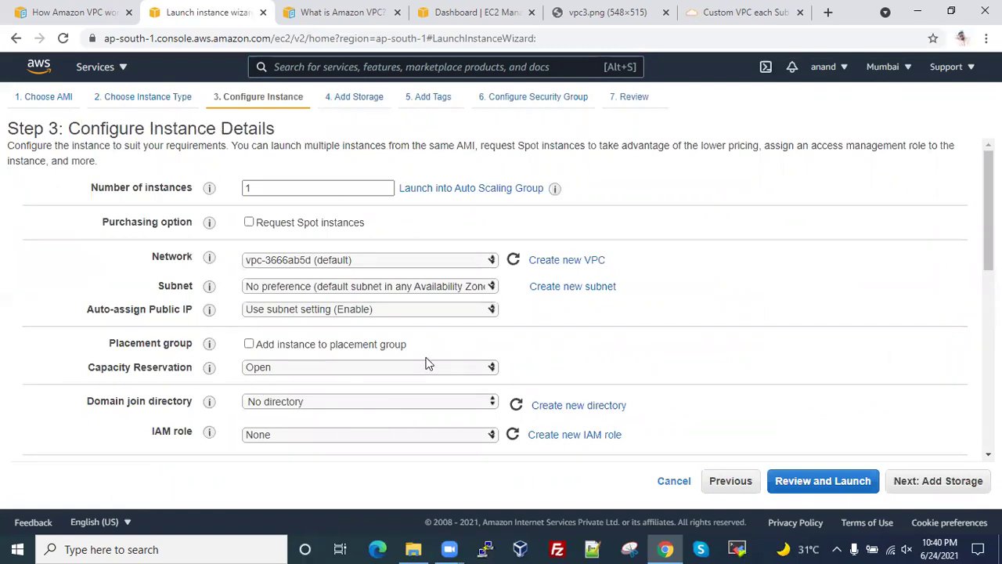
- Set the instance's network to sameer-vpc and keep Public-subnet as its subnet
left_click(253, 190)
left_click(321, 264)
left_click(321, 264)
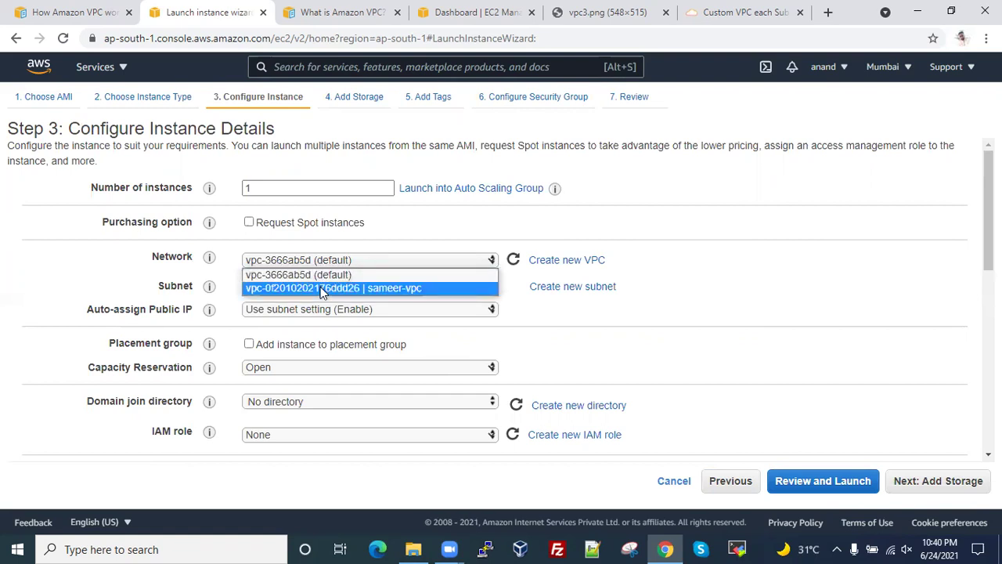
left_click(320, 287)
left_click(320, 287)
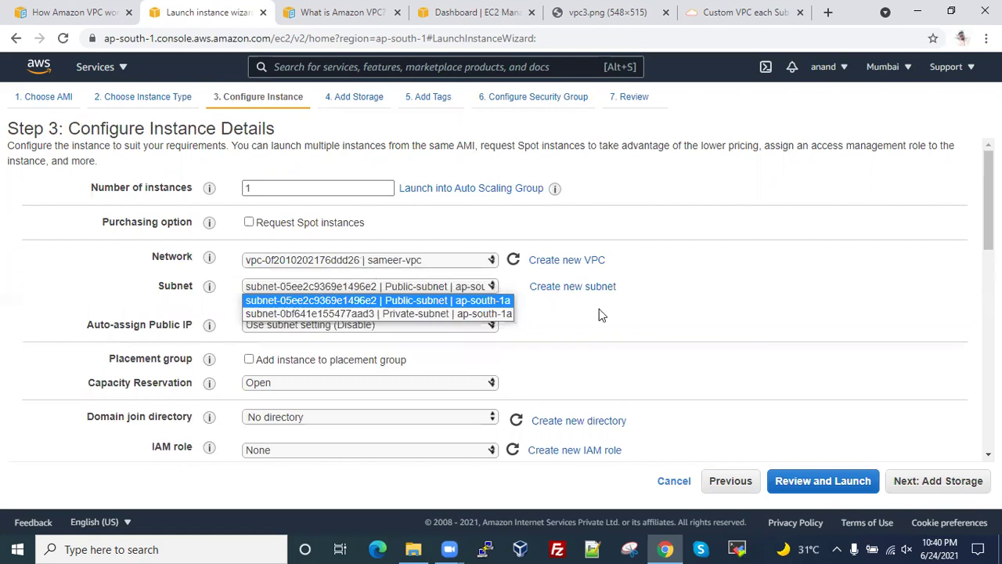
left_click(629, 326)
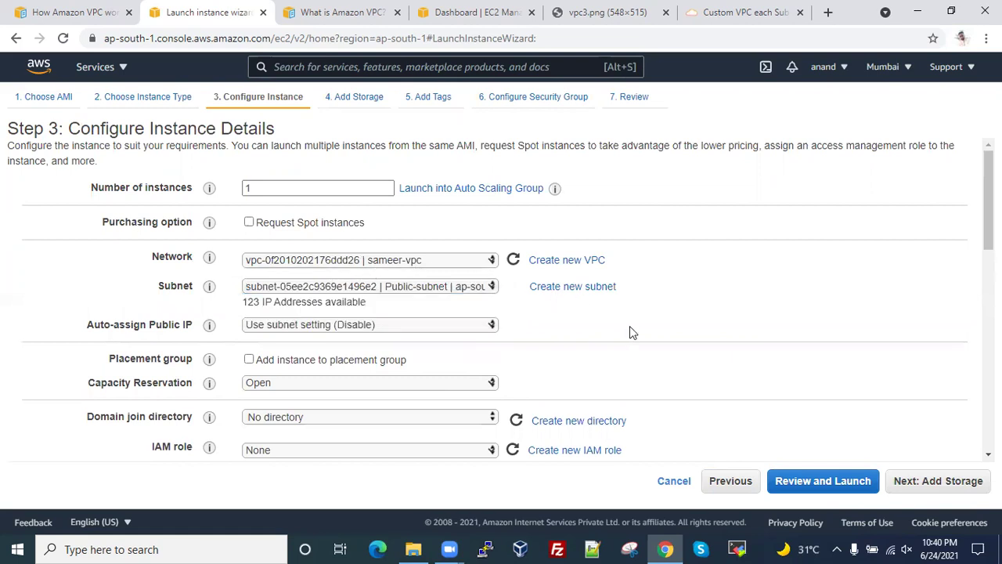
- Keep Public-subnet as the instance's subnet and set Auto-assign Public IP to Enable
left_click(418, 288)
left_click(413, 299)
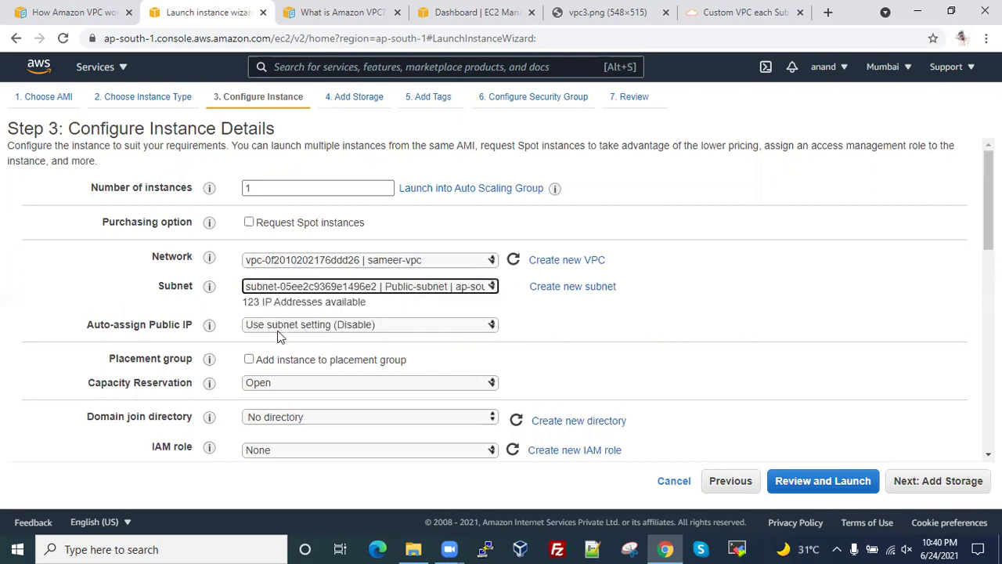
left_click(307, 328)
left_click(374, 347)
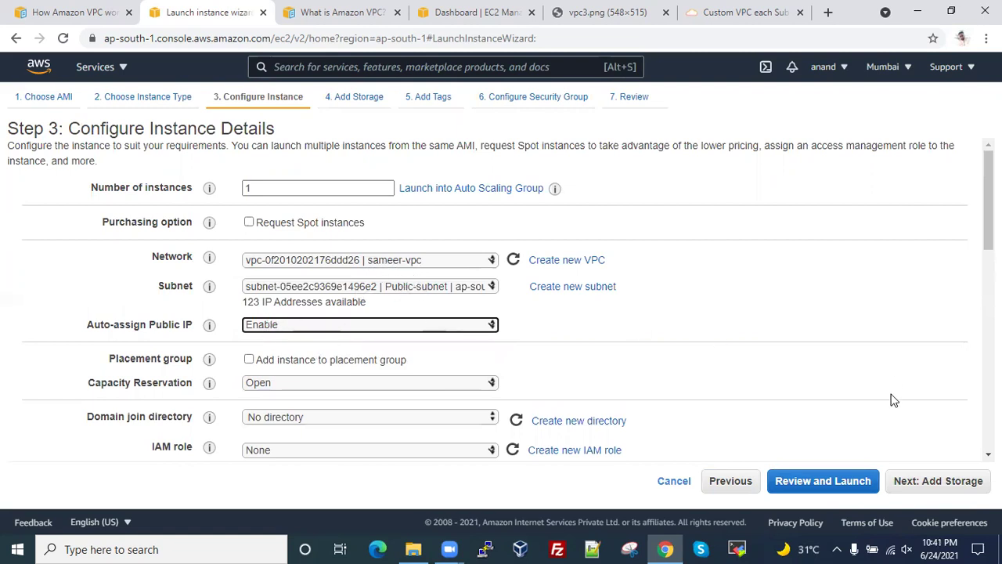
- Keep the default storage and tags, and assign the existing default VPC security group to the instance
left_click(952, 483)
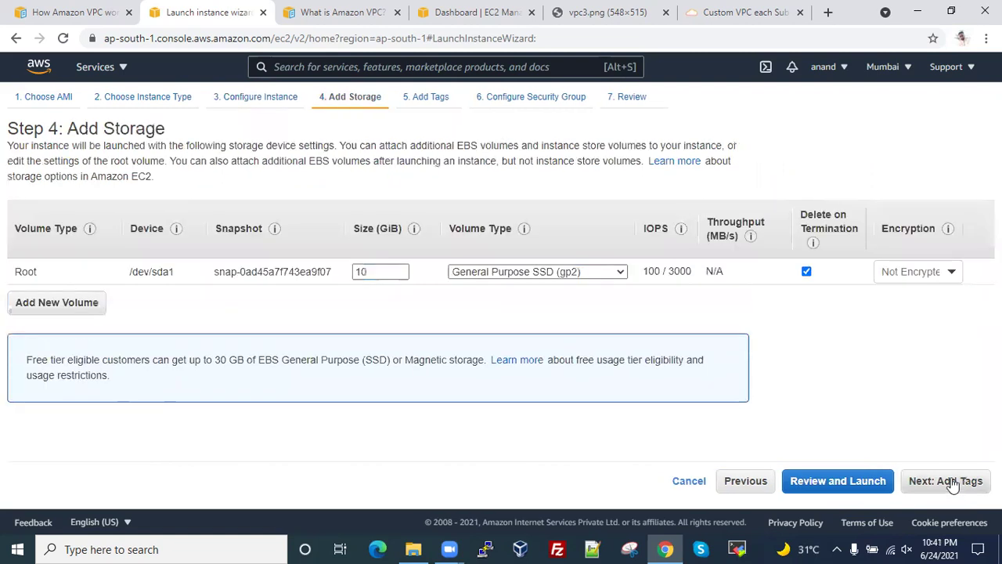
left_click(952, 483)
left_click(952, 483)
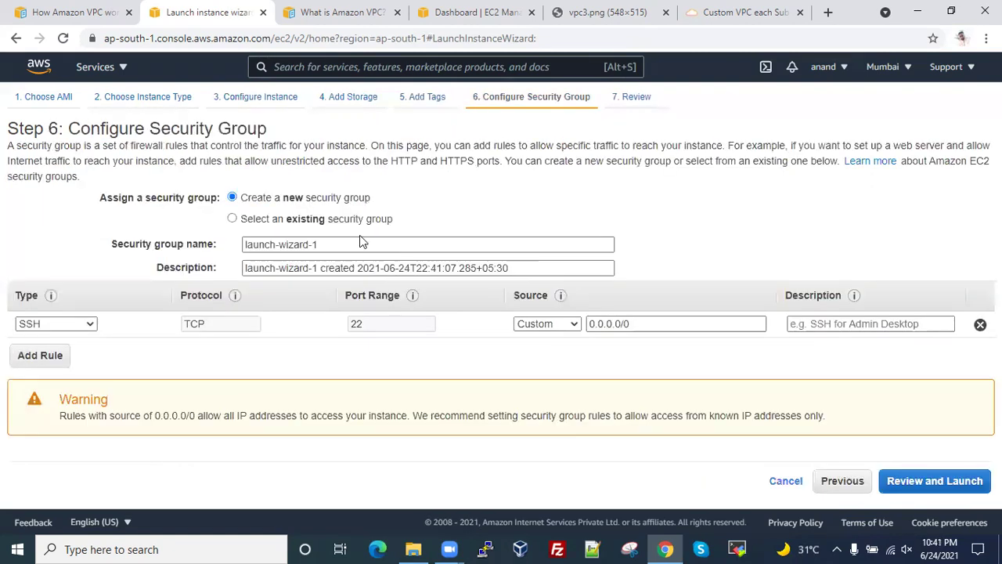
left_click(324, 221)
left_click(282, 283)
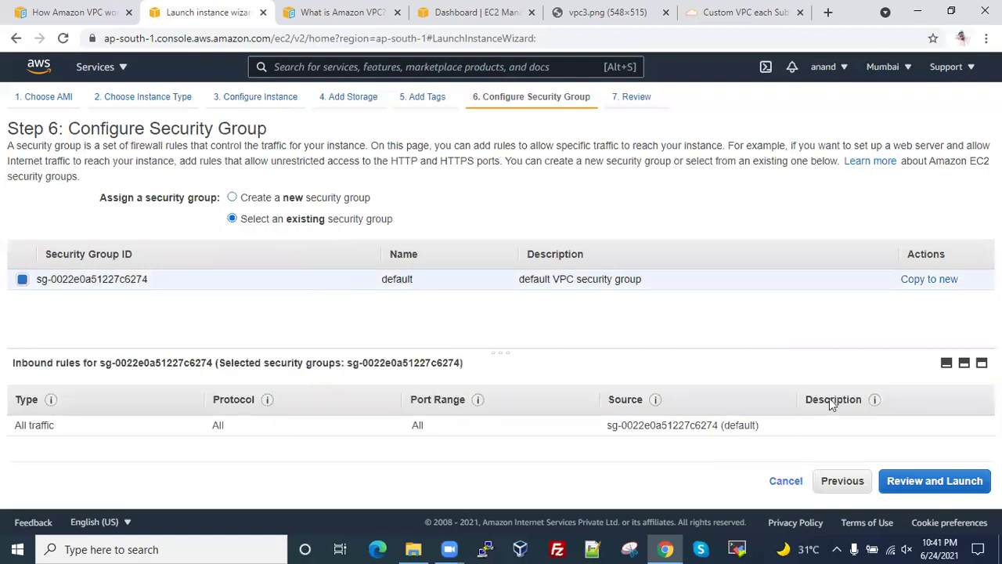
- Launch the public instance with the existing redhat key pair, acknowledging access to its private key file
left_click(962, 482)
left_click(947, 492)
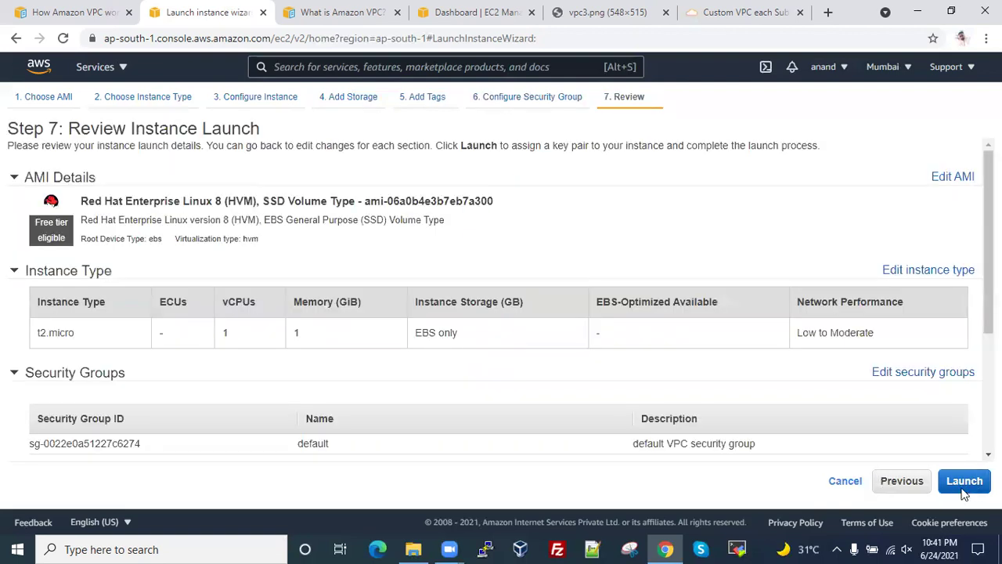
left_click(428, 373)
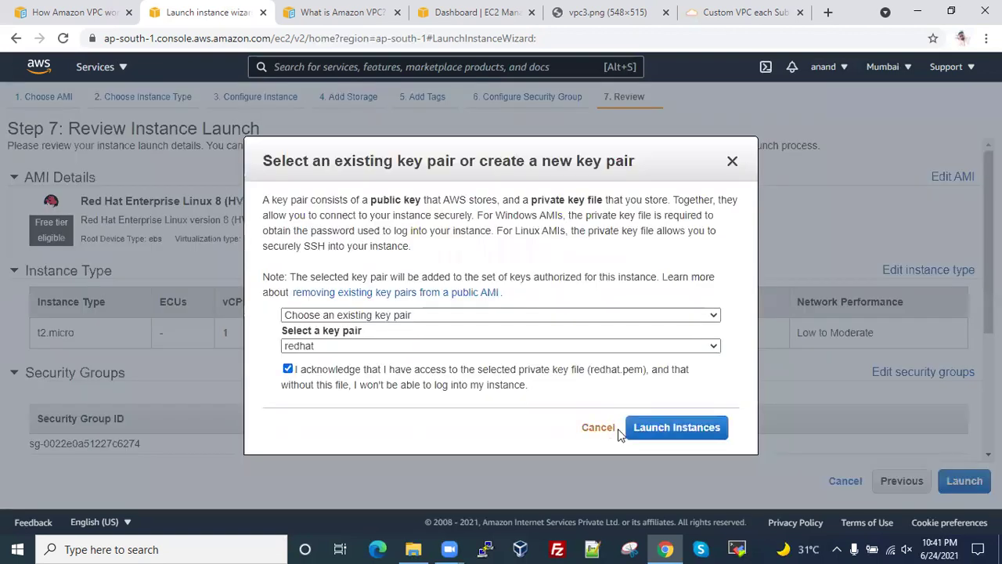
left_click(660, 427)
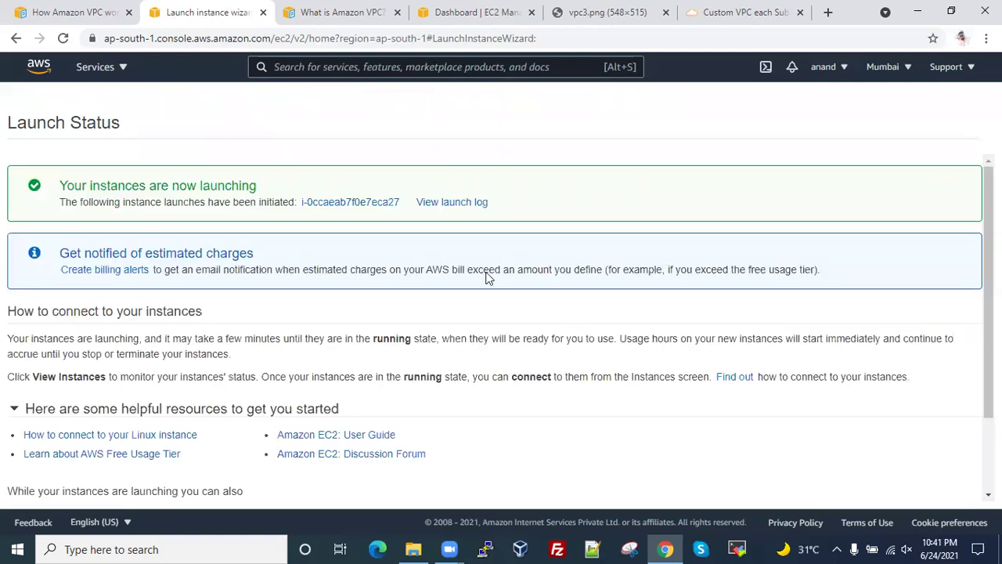
- View the instances list filtered to running instances and refresh it repeatedly to check for the launched instance
scroll(783, 407, "down", 2)
left_click(936, 494)
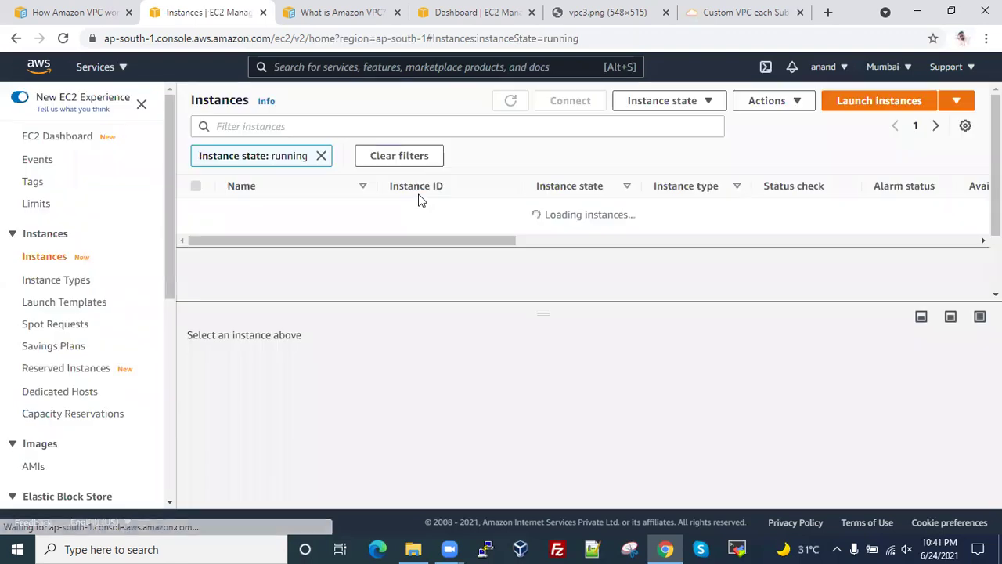
left_click(510, 103)
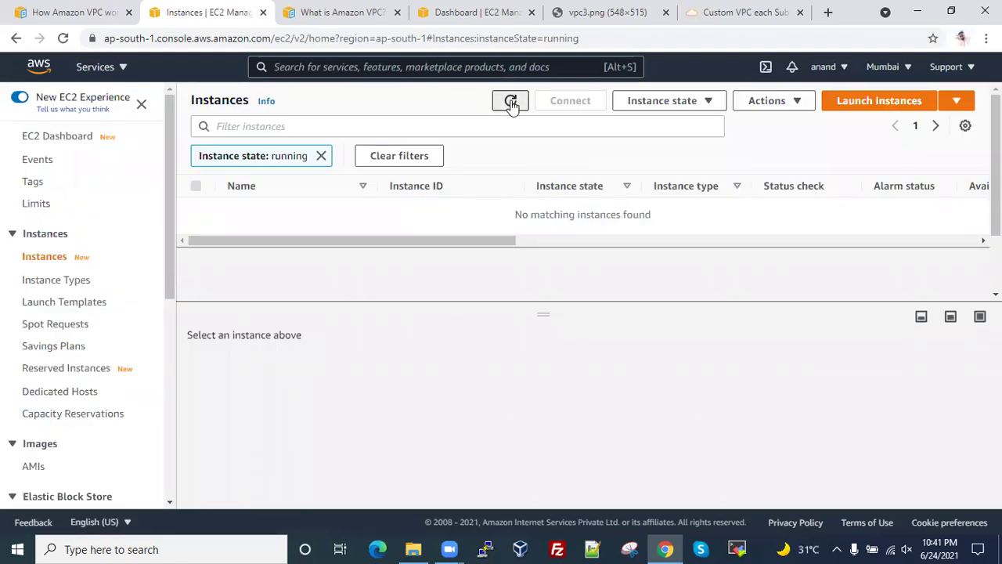
left_click(511, 102)
left_click(510, 102)
left_click(510, 102)
left_click(510, 102)
left_click(511, 102)
left_click(511, 101)
left_click(510, 101)
left_click(510, 102)
left_click(510, 102)
double_click(510, 102)
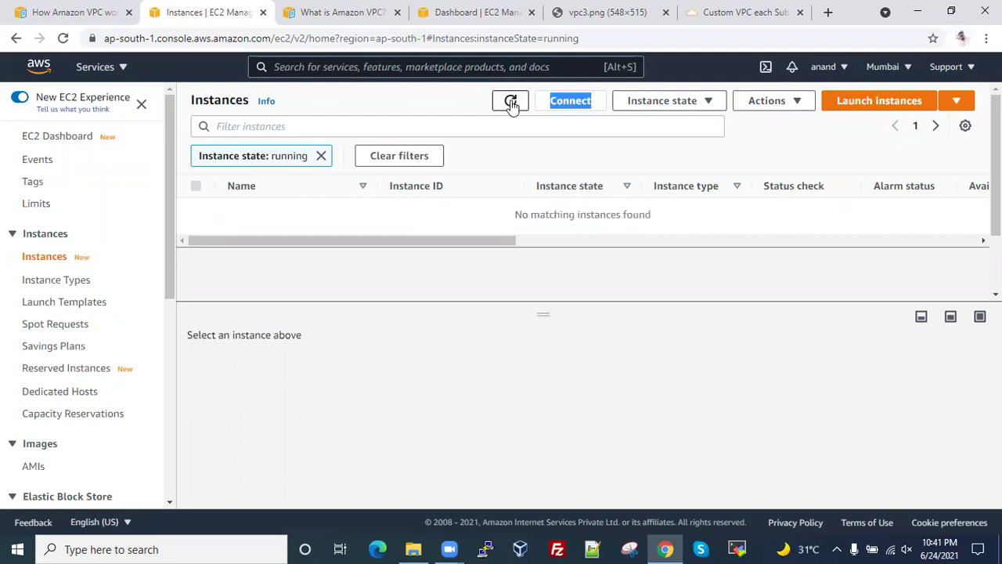
- Start launching a second Red Hat Enterprise Linux 8 64-bit (x86) instance, placing it in Private-subnet of sameer-vpc
left_click(840, 109)
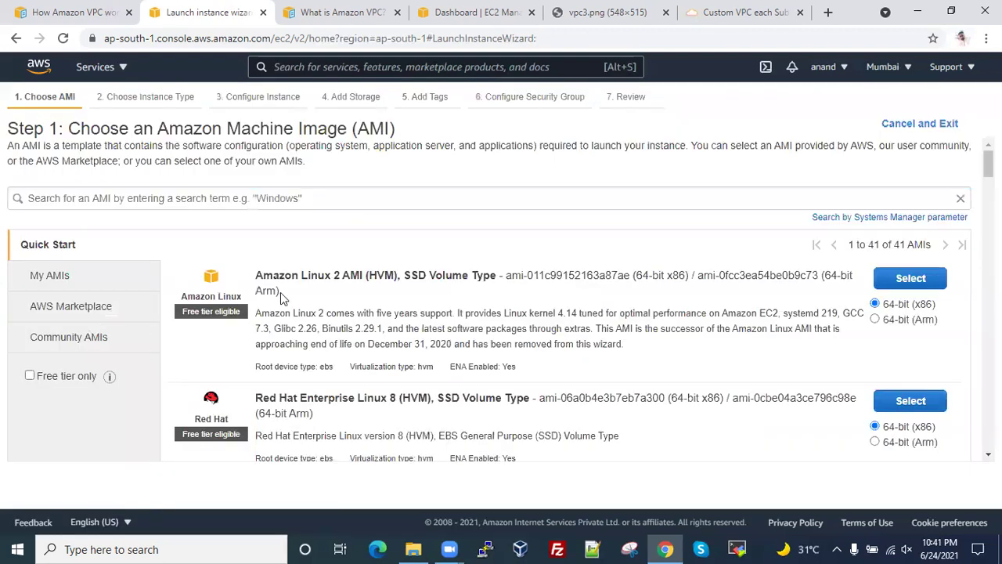
left_click(900, 400)
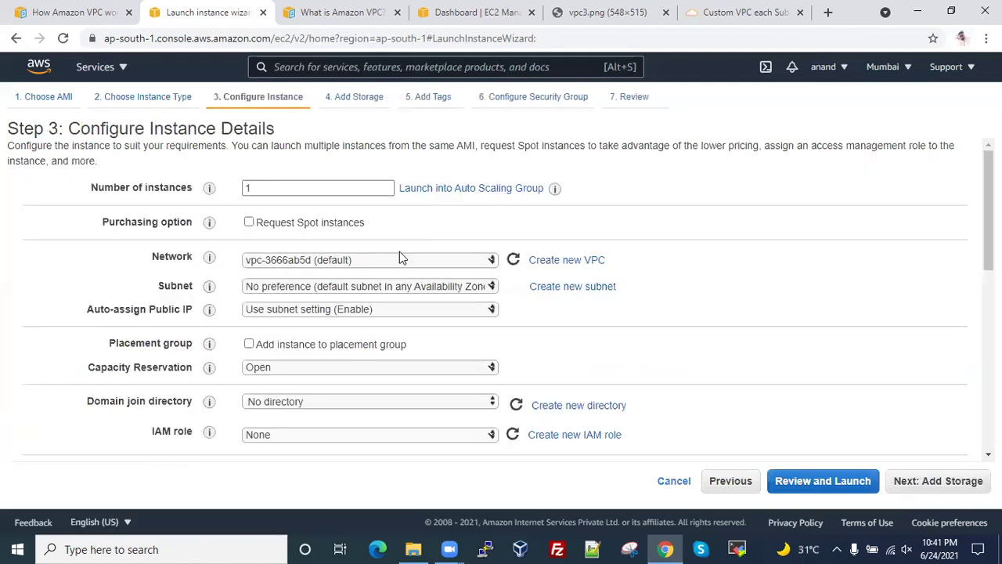
left_click(324, 266)
left_click(329, 286)
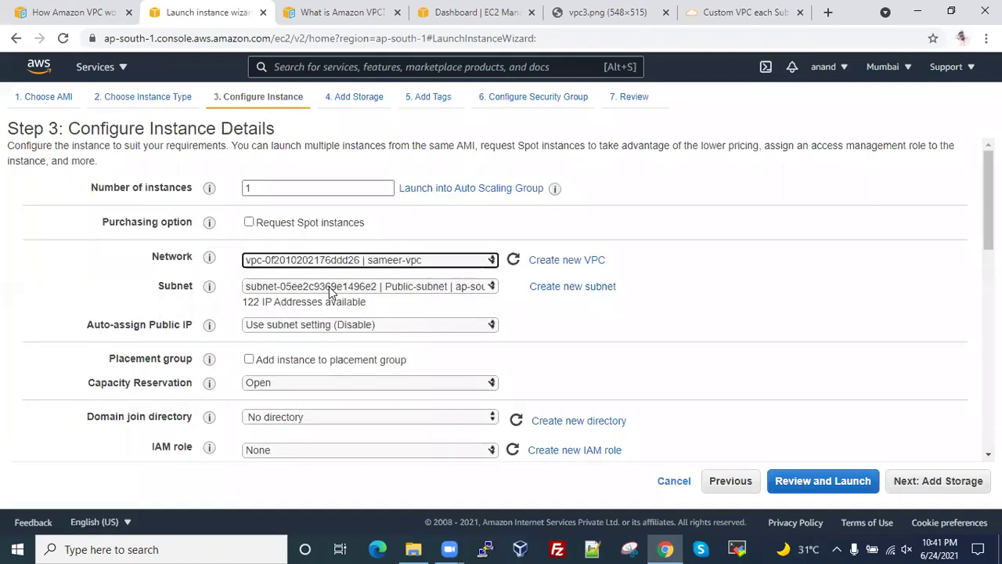
left_click(394, 288)
left_click(394, 314)
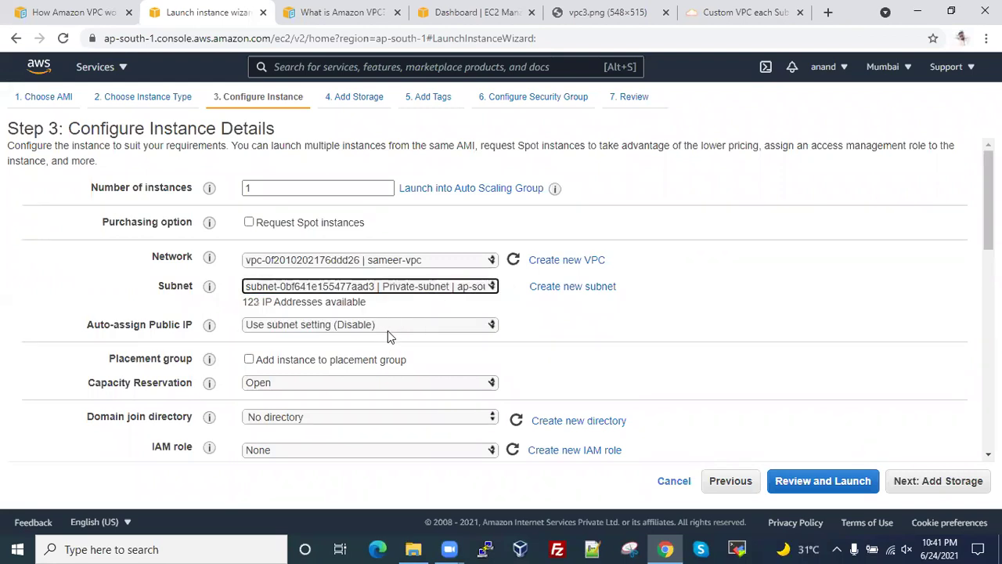
- Set Auto-assign Public IP to Enable for the instance in Private-subnet
left_click(387, 327)
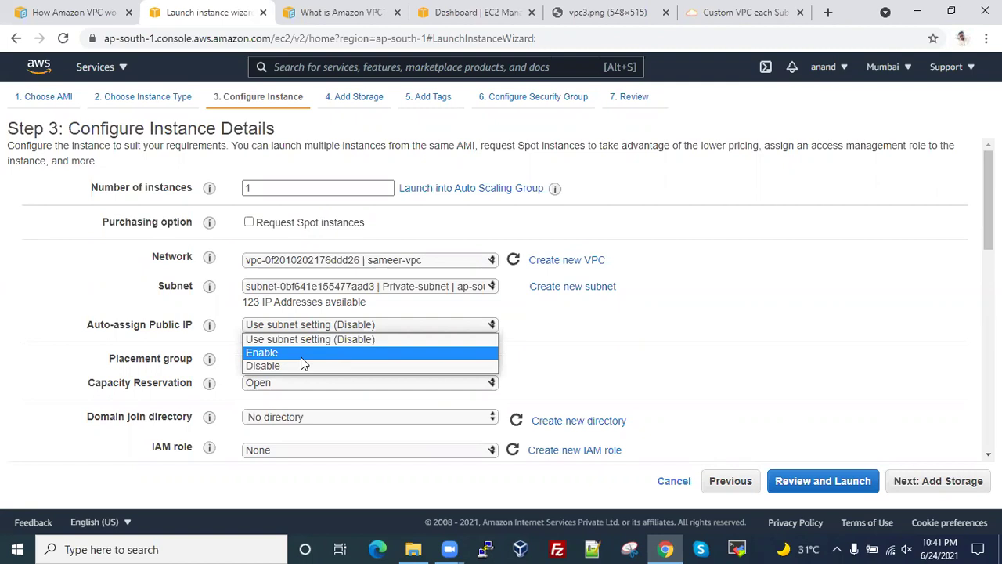
left_click(300, 354)
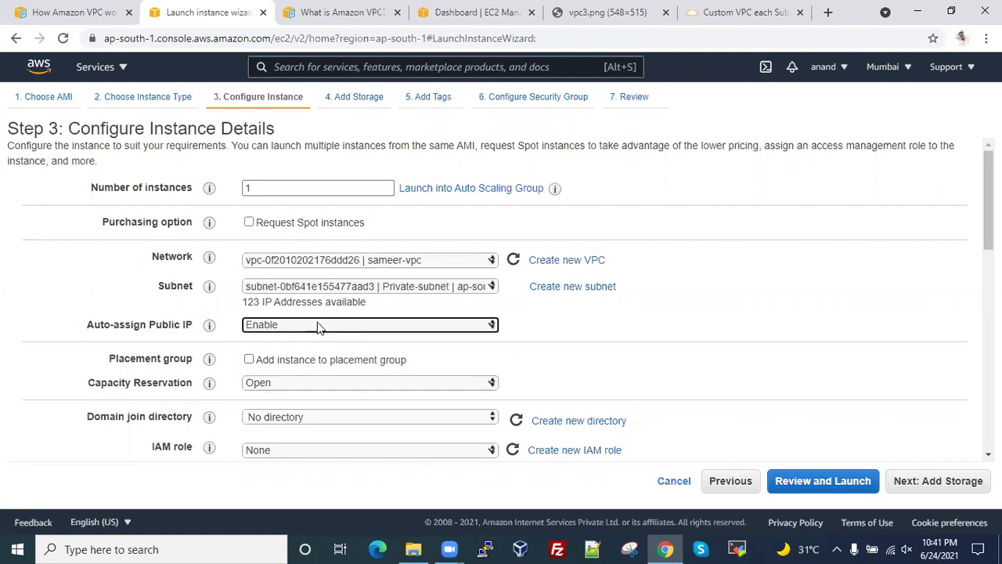
left_click(310, 325)
left_click(290, 353)
scroll(924, 447, "down", 3)
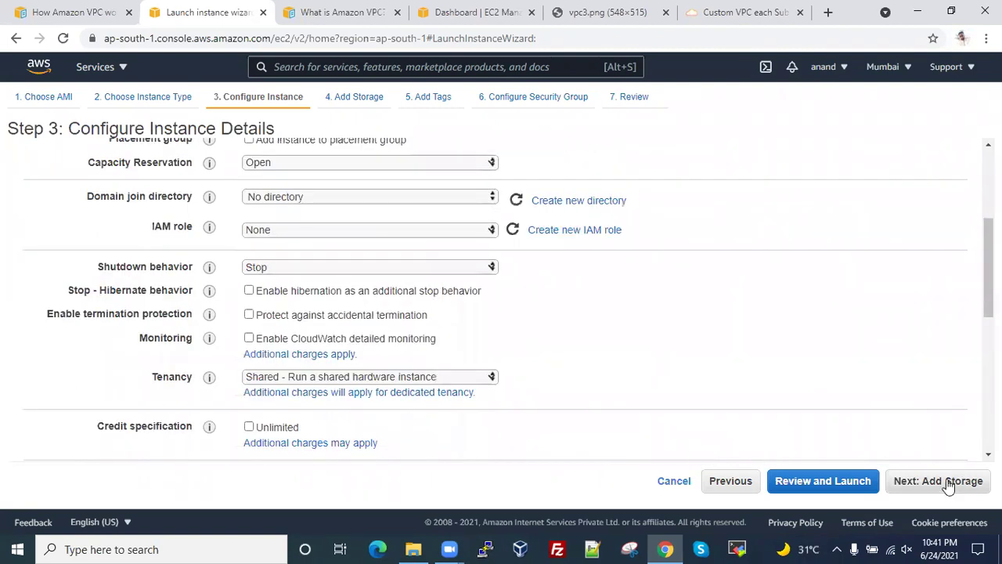
- Leave the second instance's storage and tags at their defaults and select the existing default VPC security group
left_click(964, 480)
left_click(935, 482)
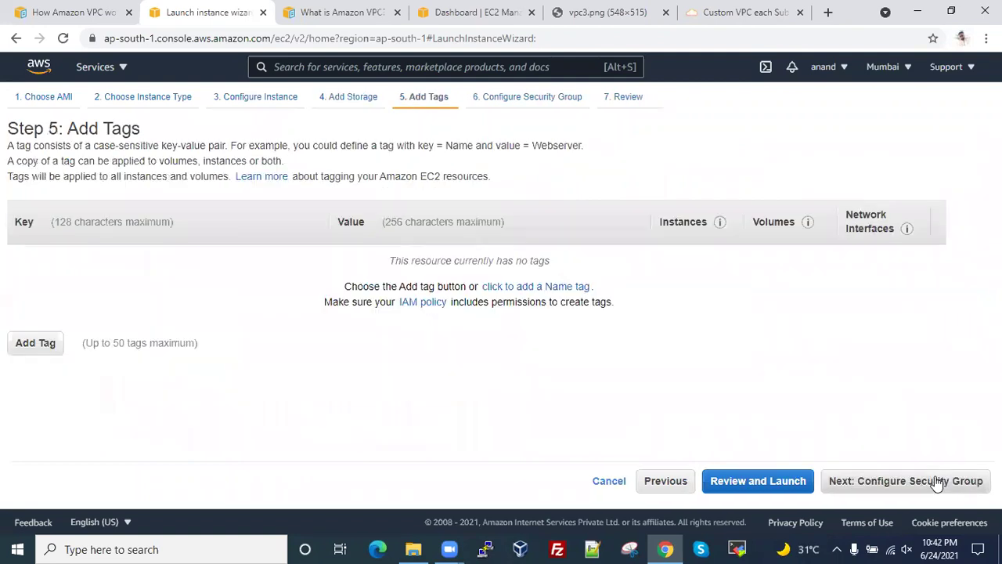
left_click(937, 482)
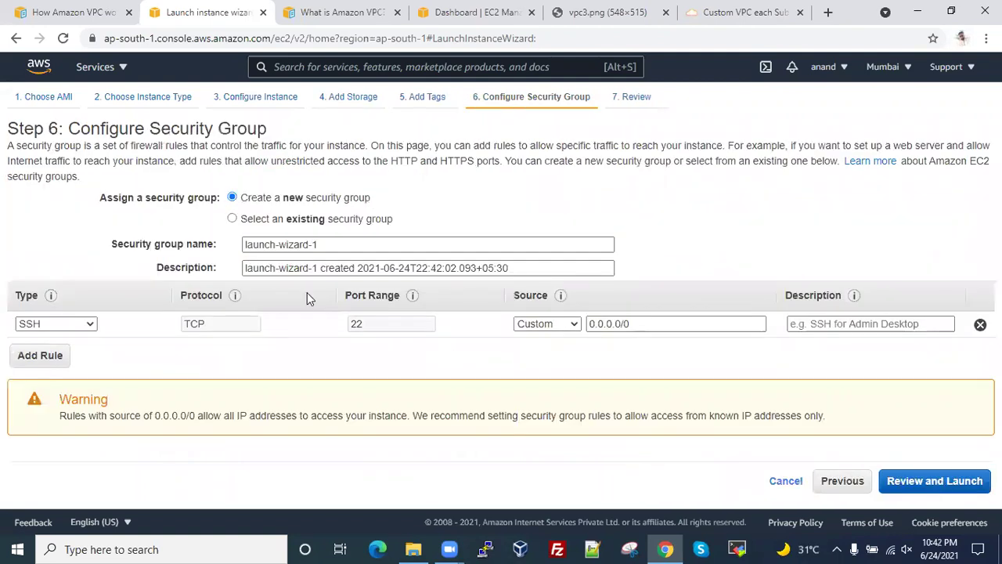
left_click(290, 221)
left_click(166, 281)
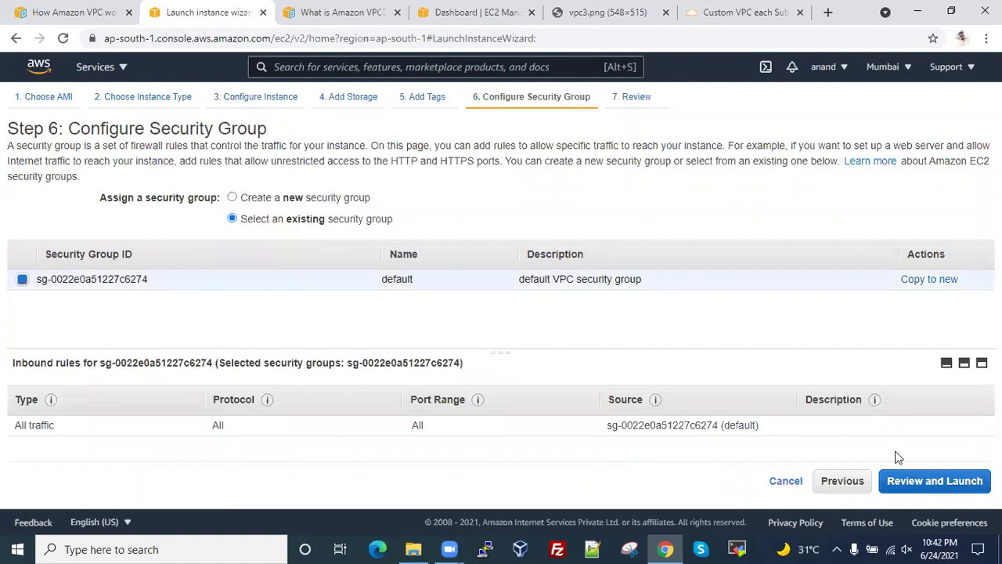
- Launch the second instance with the existing redhat key pair, acknowledging access to the private key file
left_click(920, 483)
left_click(963, 479)
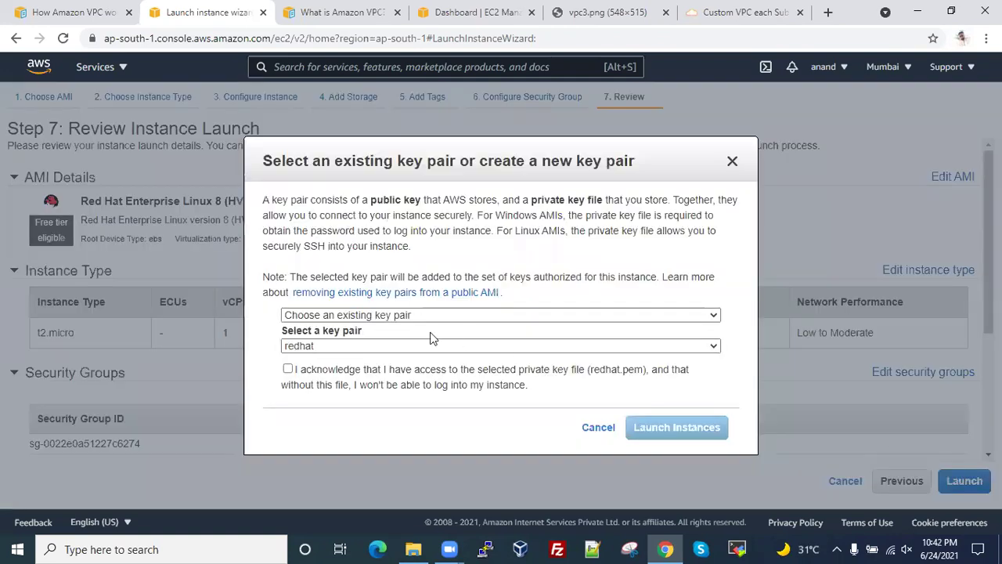
left_click(413, 377)
left_click(648, 428)
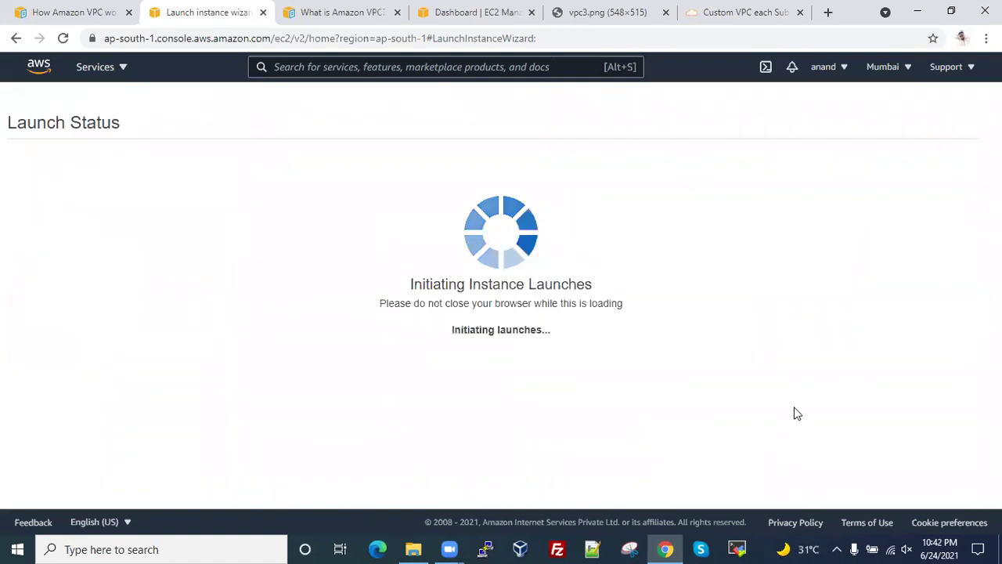
- Refresh the instances list and name the instance in the public subnet Public-server
scroll(932, 445, "down", 3)
left_click(958, 483)
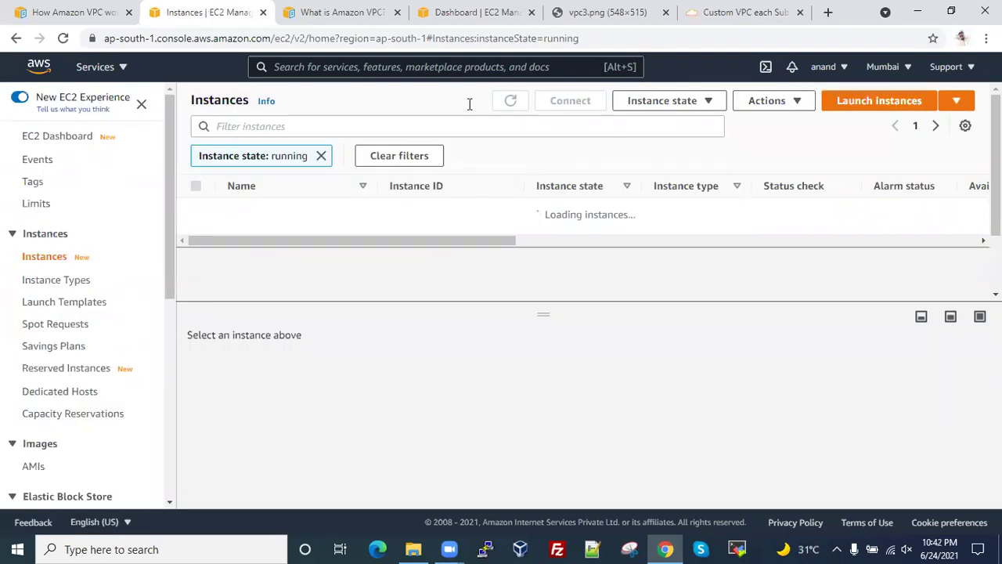
left_click(513, 103)
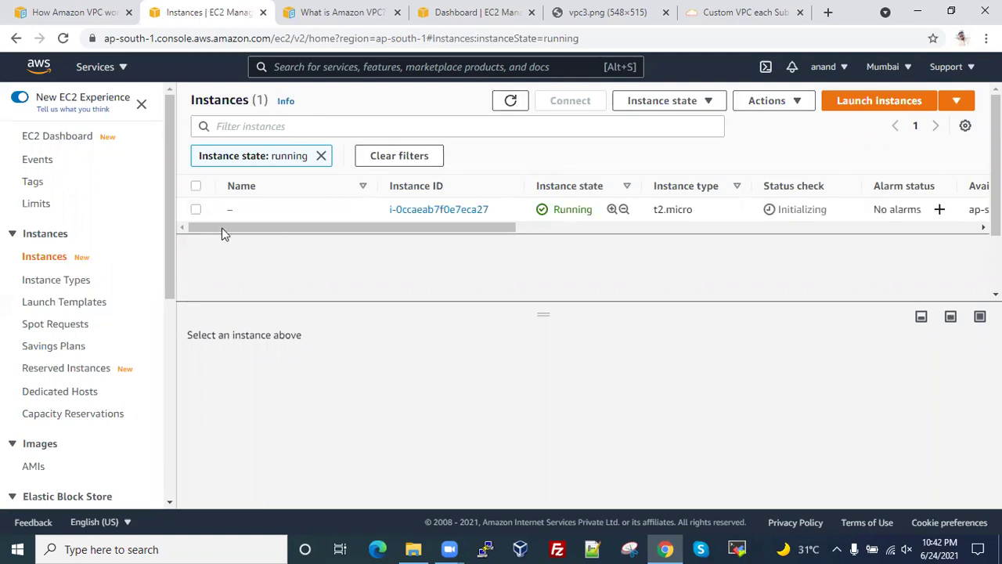
left_click(242, 210)
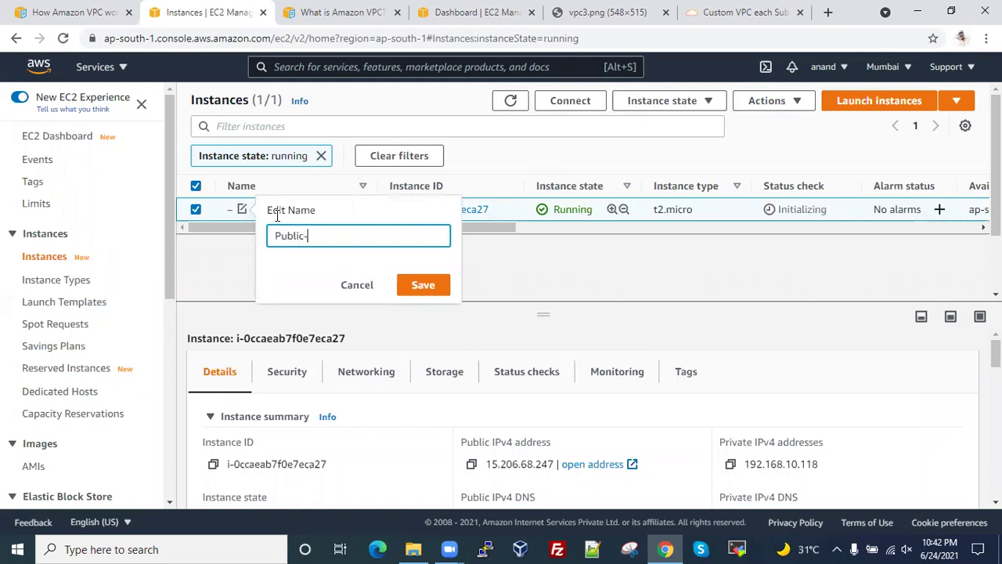
key("Return")
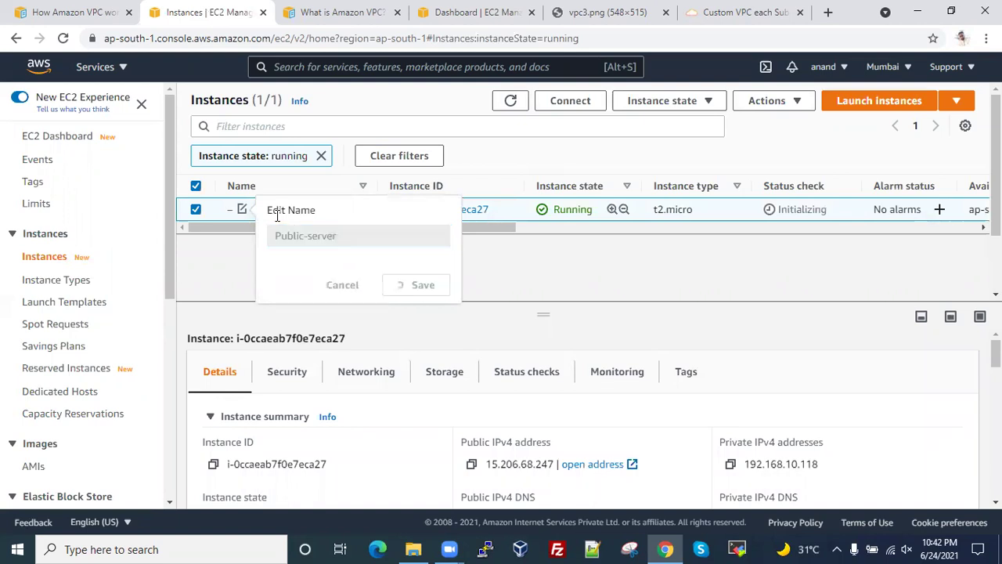
- Refresh the instances list until the second instance appears and name it Private-Server
left_click(509, 101)
left_click(510, 101)
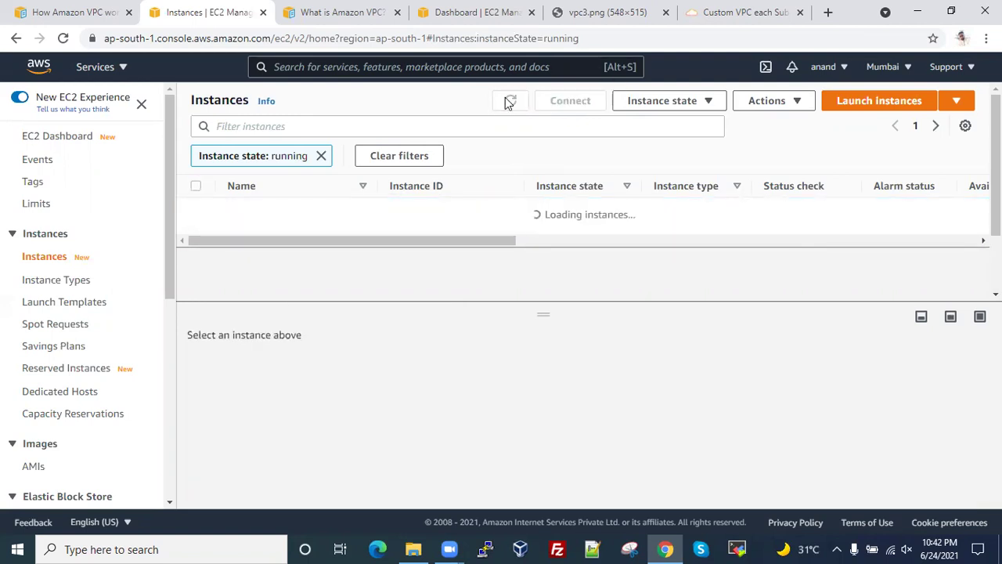
left_click(510, 101)
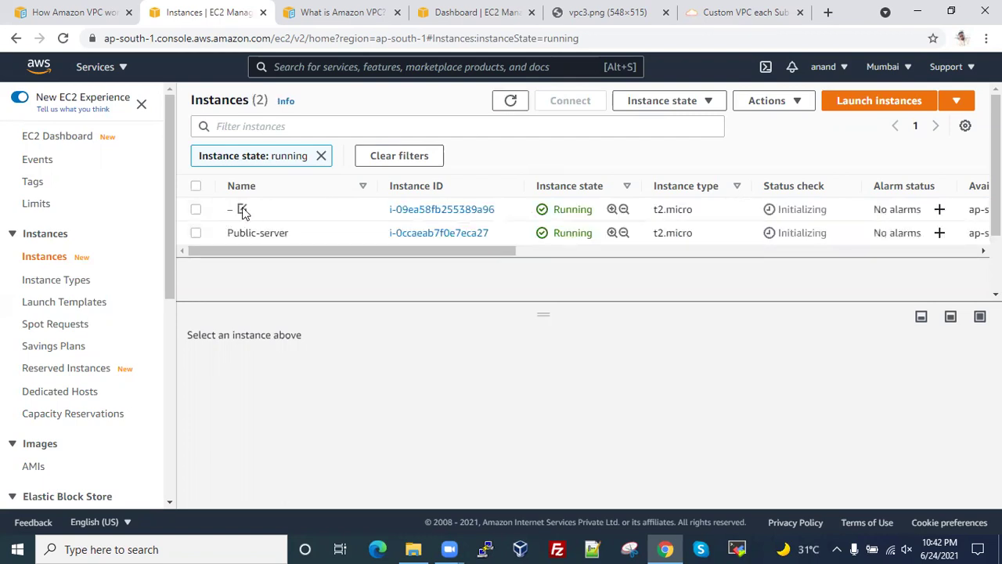
left_click(243, 209)
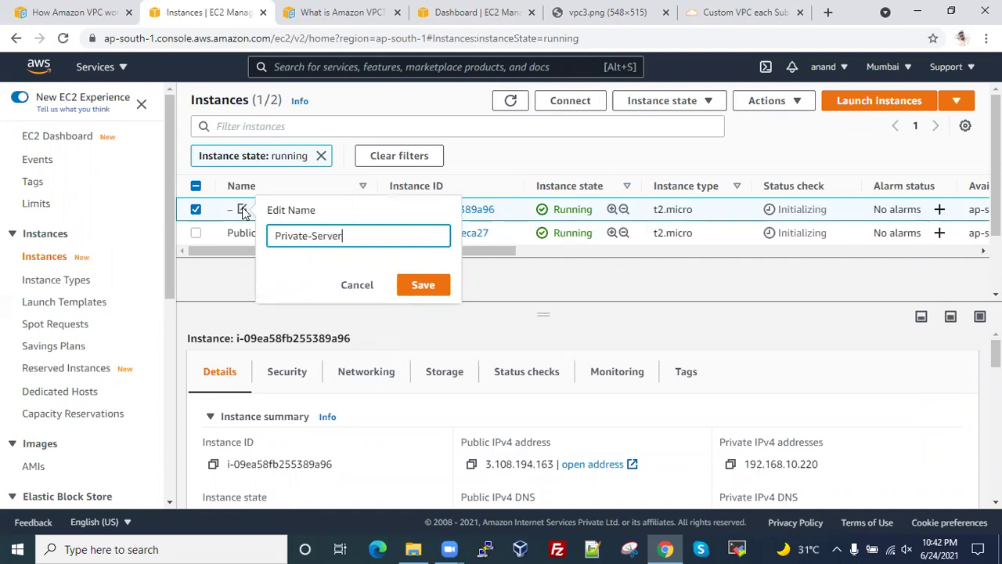
key("Return")
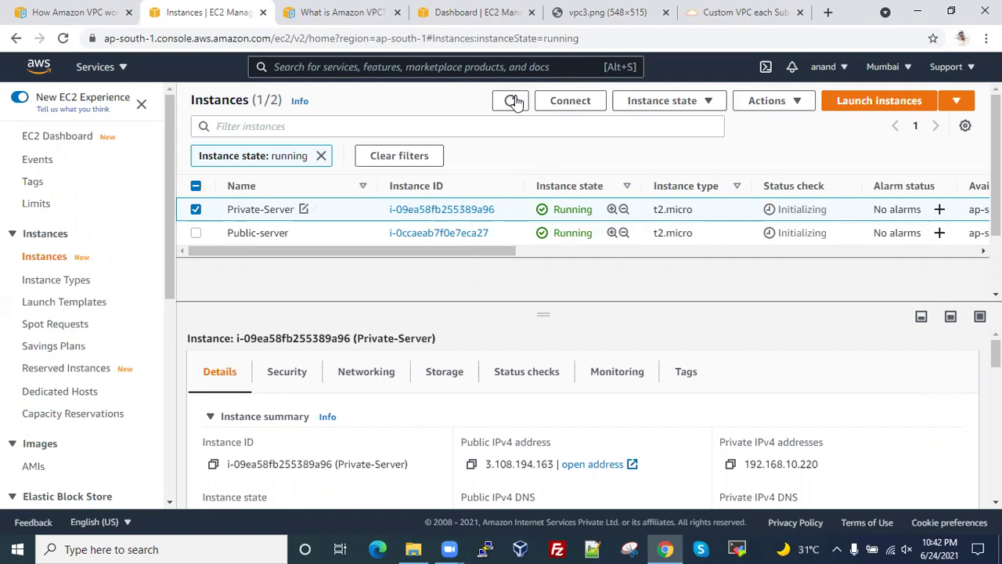
- Refresh the instances list repeatedly to monitor the status checks of Private-Server and Public-server
left_click(512, 101)
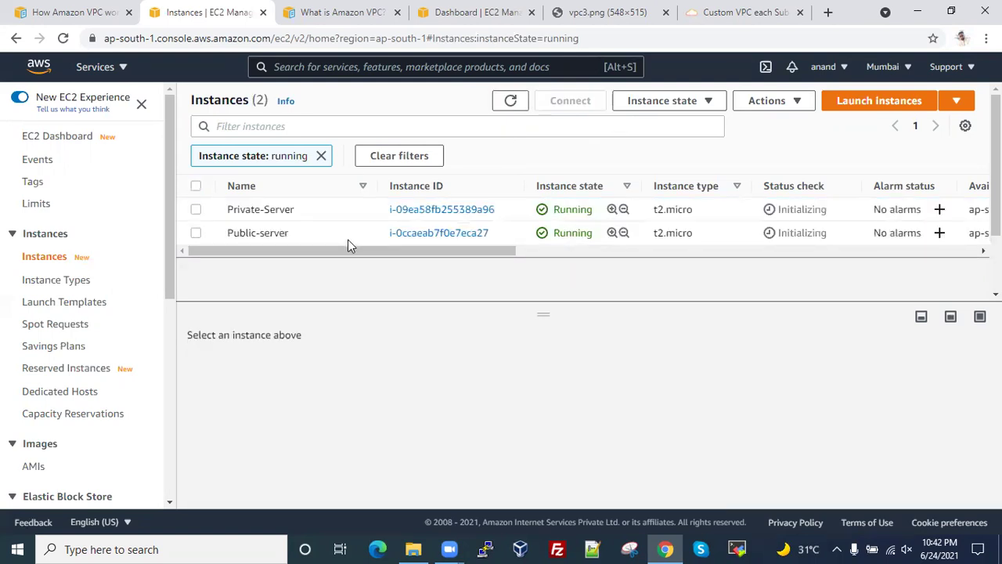
left_click(512, 101)
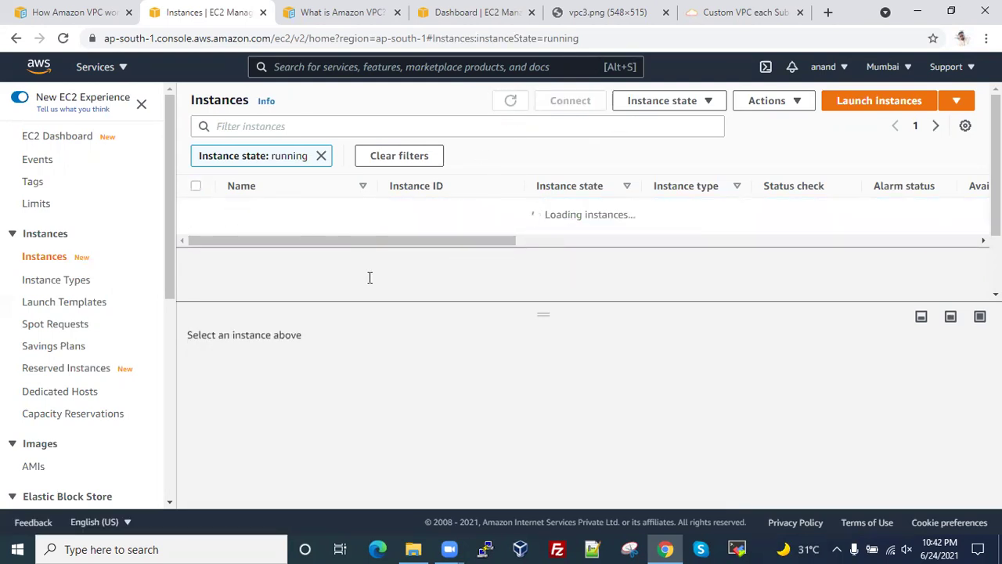
left_click(512, 101)
left_click(511, 101)
left_click(511, 102)
left_click(512, 101)
left_click(512, 103)
left_click(511, 102)
left_click(502, 103)
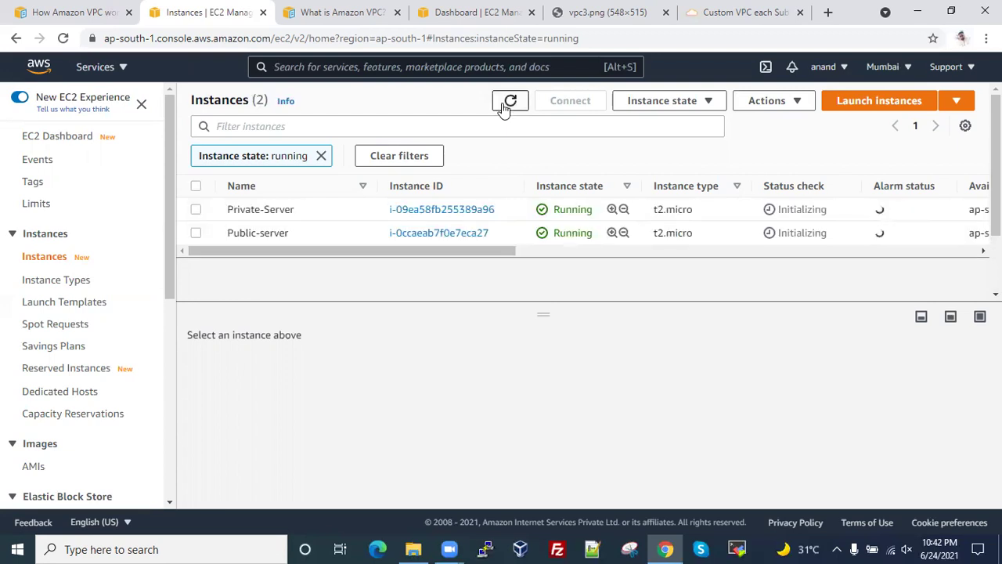
left_click(502, 103)
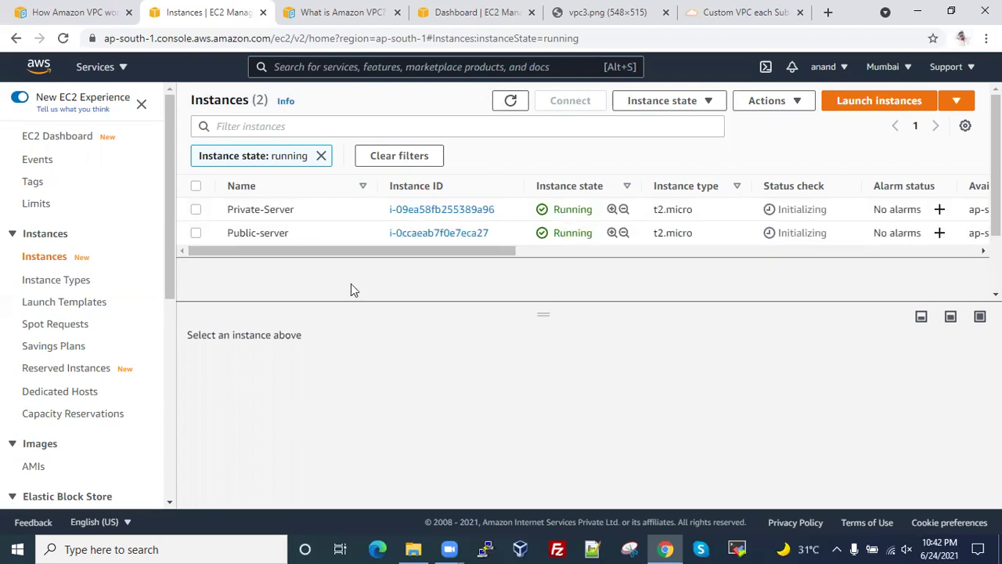
- Keep reloading the instances list to see whether the status checks of both servers have finished initializing
left_click(510, 103)
left_click(503, 108)
left_click(514, 104)
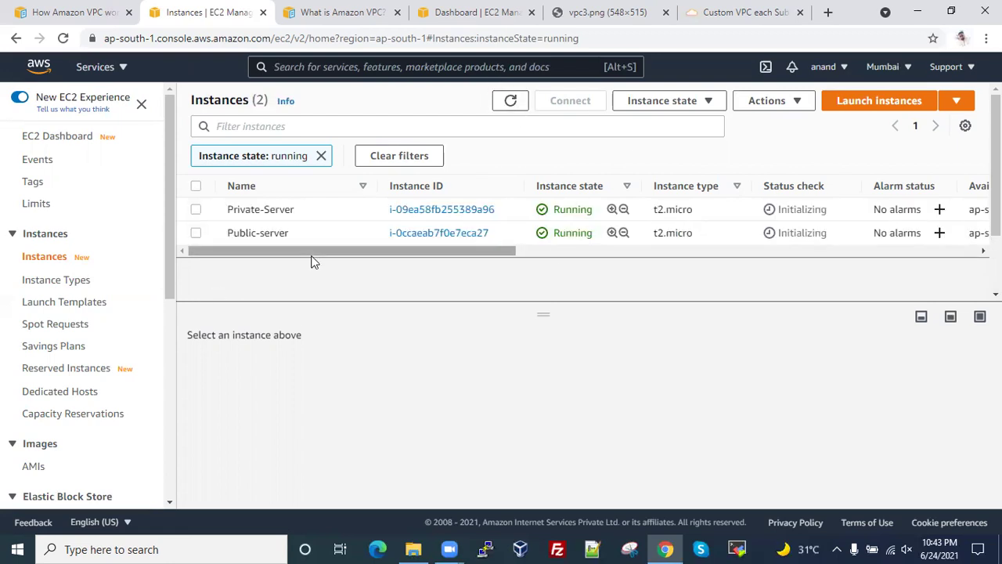
left_click(508, 113)
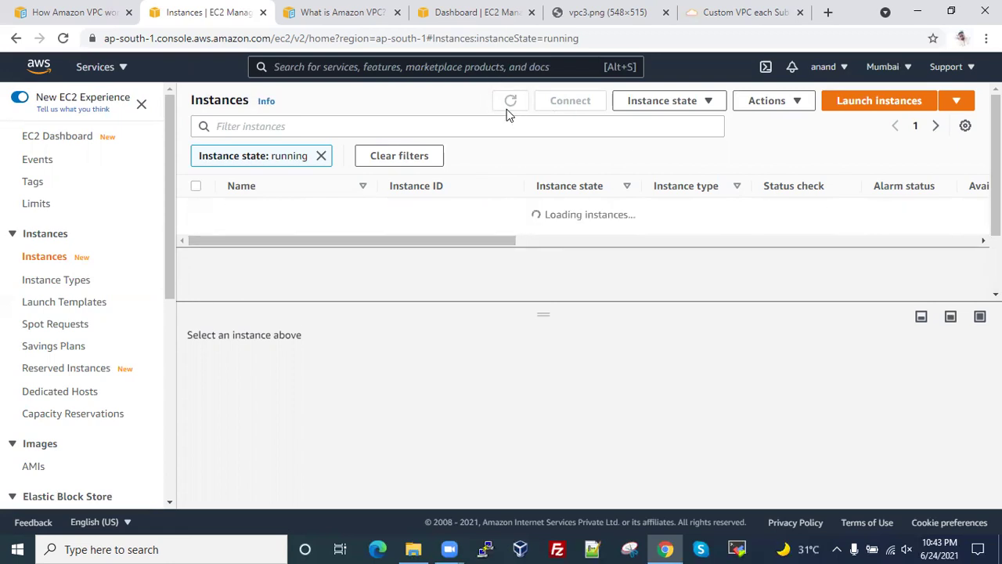
left_click(509, 110)
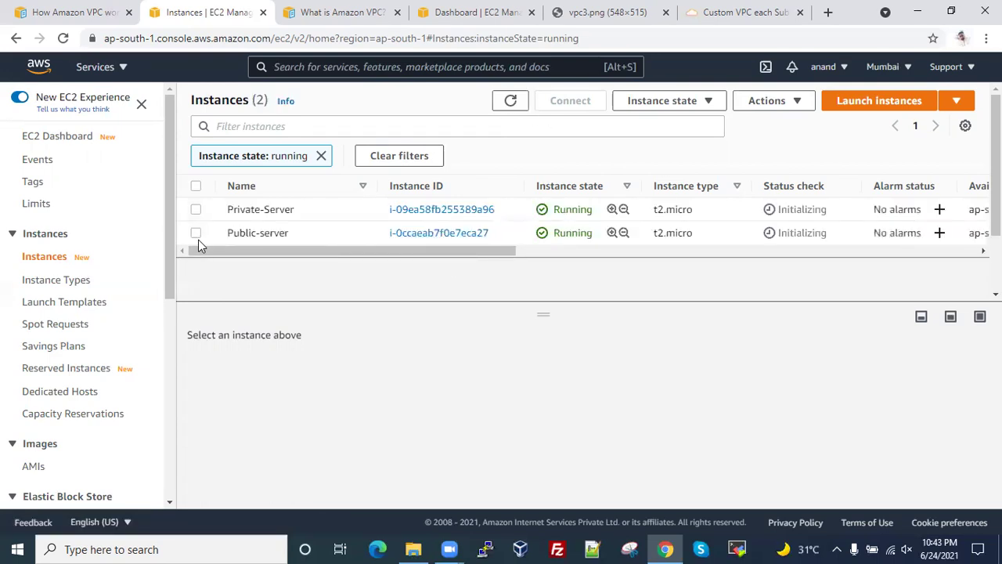
- Examine the public and private IPv4 addresses of Public-server and of Private-Server in their instance details
left_click(196, 234)
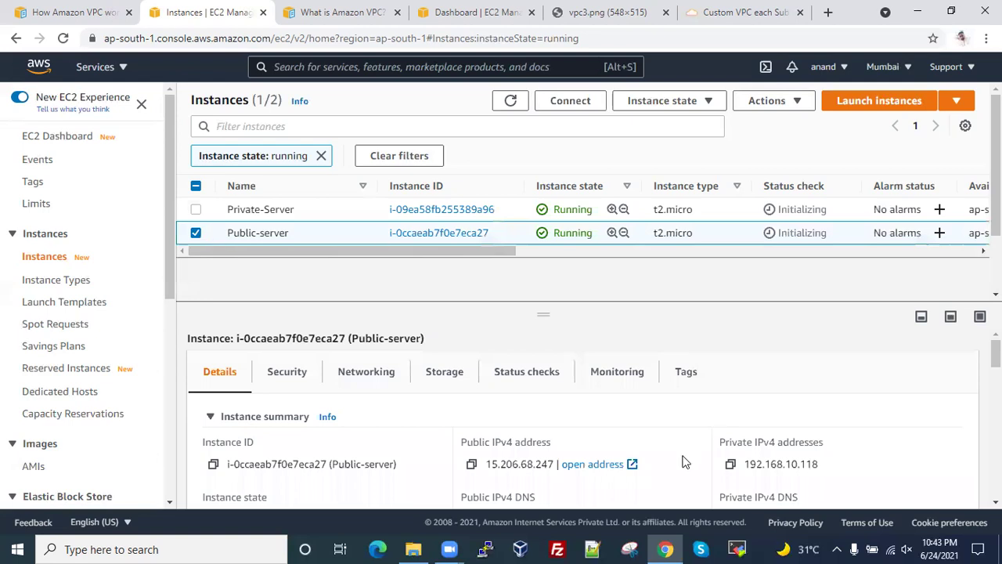
scroll(766, 458, "down", 2)
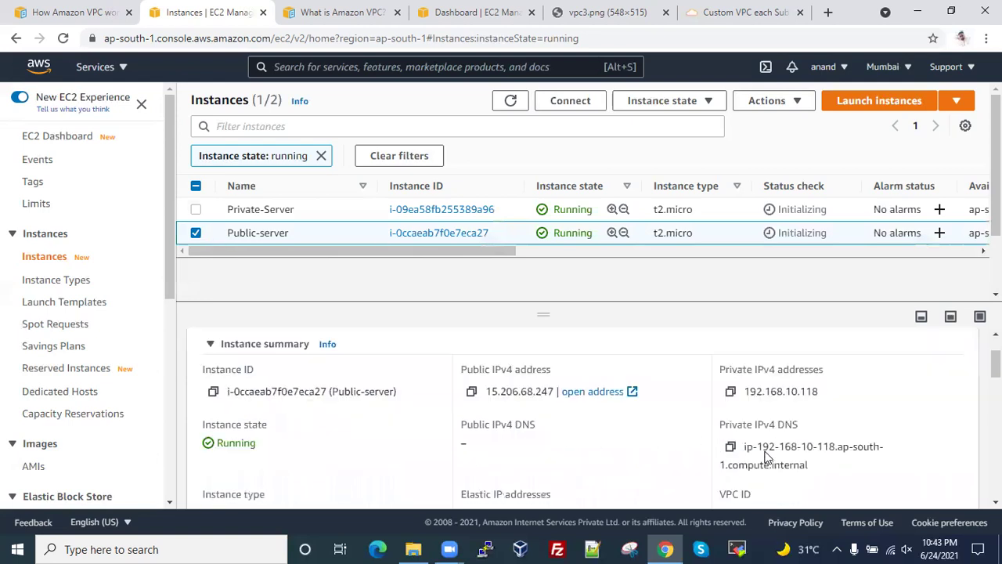
scroll(768, 454, "up", 1)
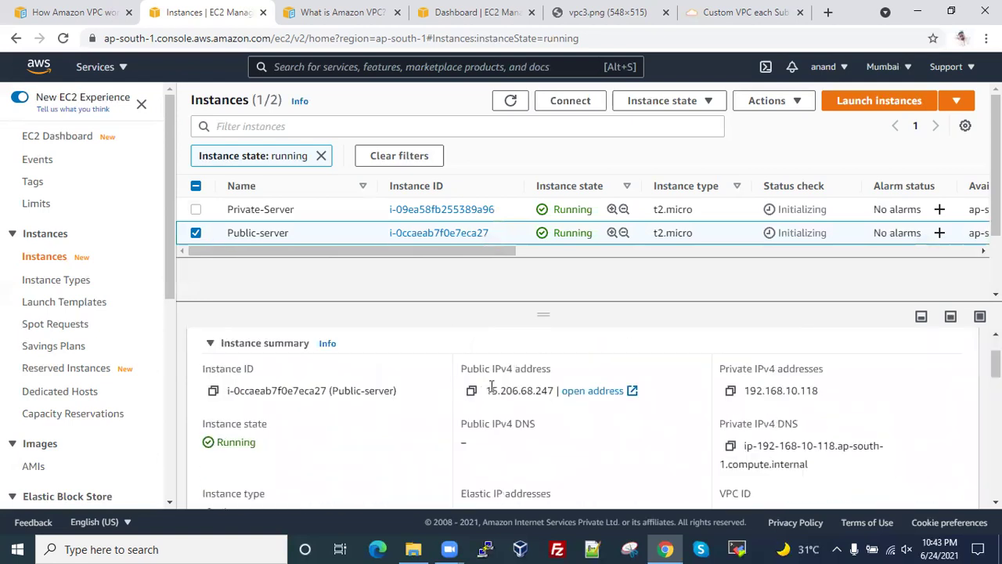
left_click(196, 232)
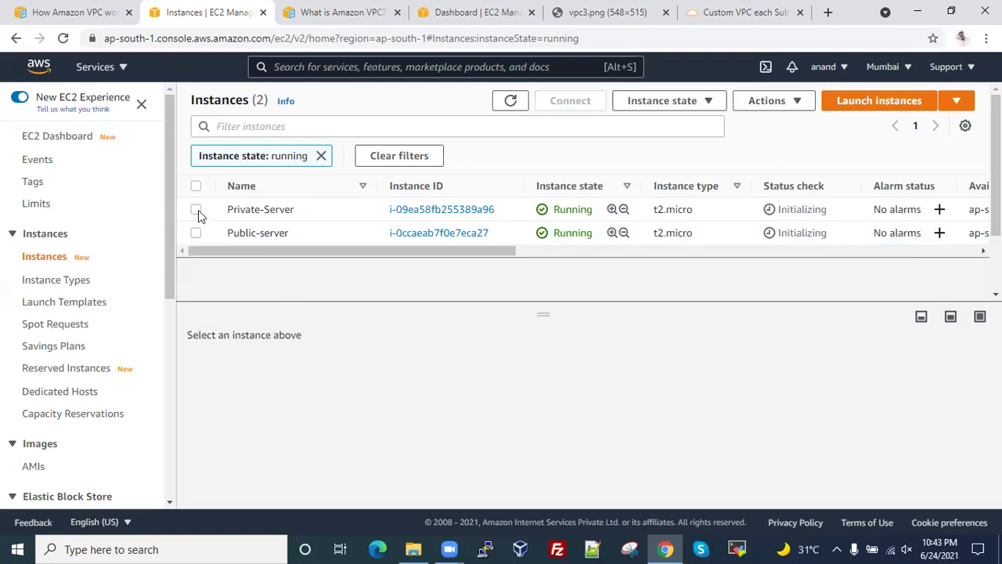
left_click(196, 210)
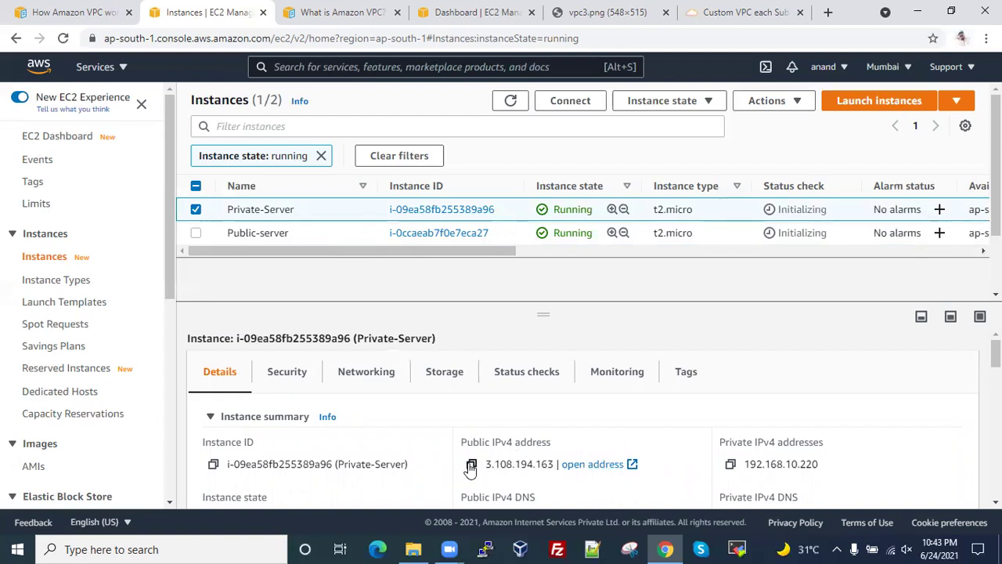
left_click(192, 211)
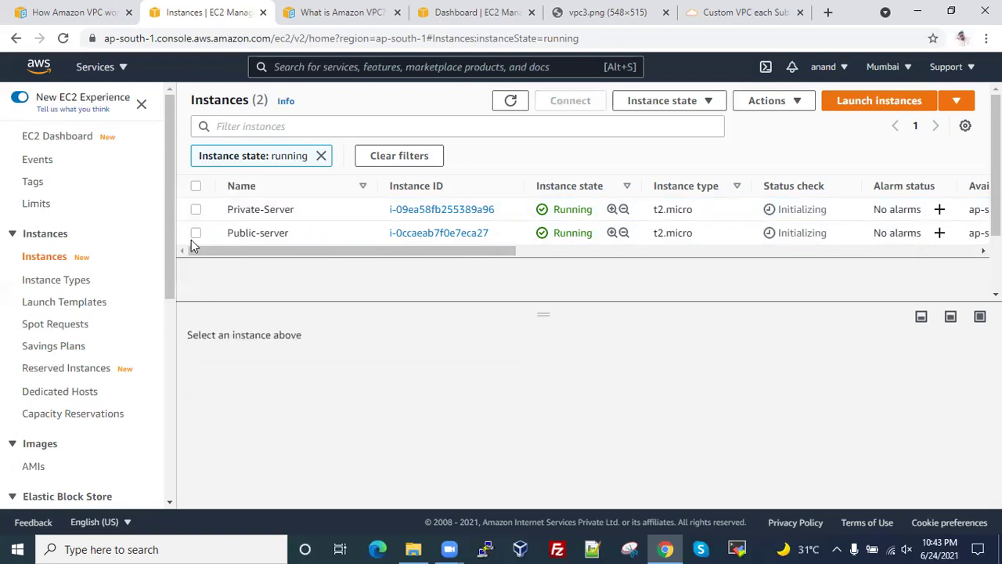
- Copy the public IPv4 address of Public-server and open a Command Prompt window
left_click(195, 233)
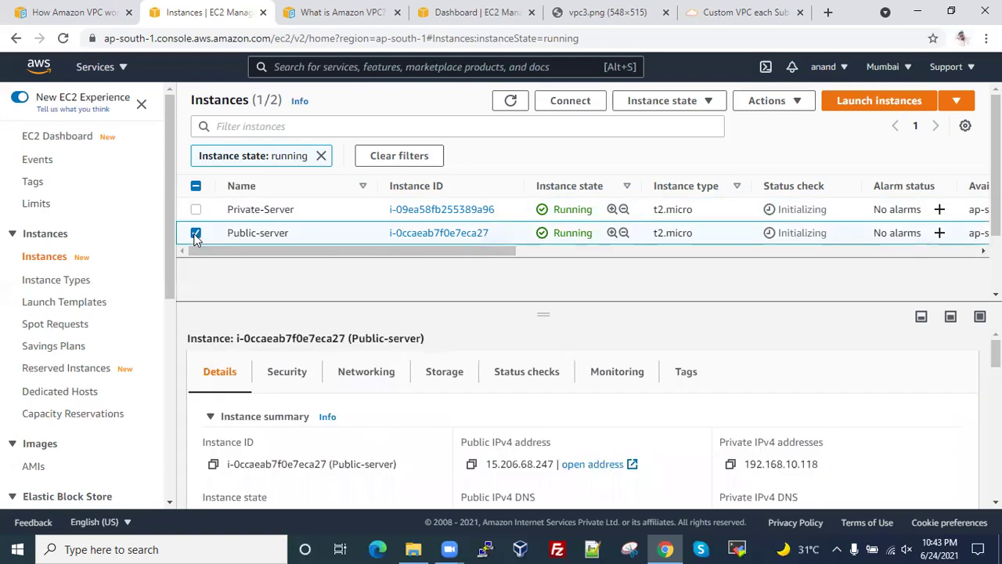
left_click(472, 465)
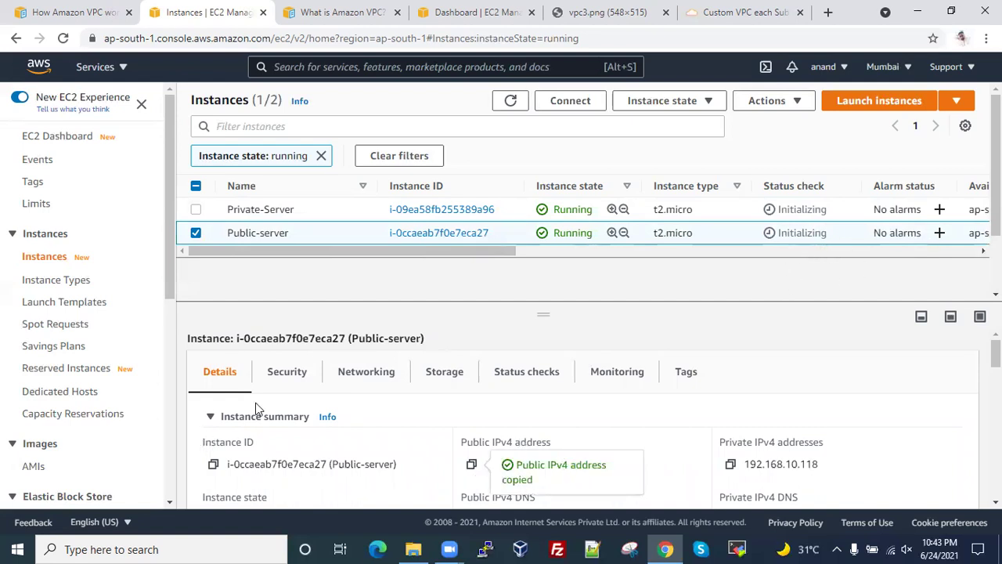
key("super+r")
type("cmd")
key("Return")
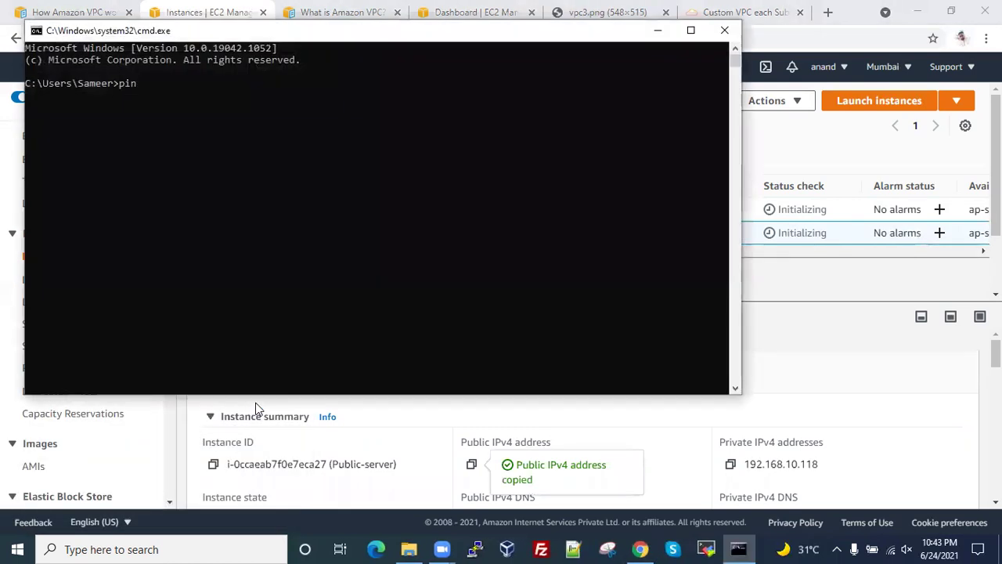
- Ping the public address of Public-server from Command Prompt with ping 15.206.68.247 -ty
type("ping")
left_click_drag(277, 91, 281, 181)
key("ctrl+v")
type("-ty")
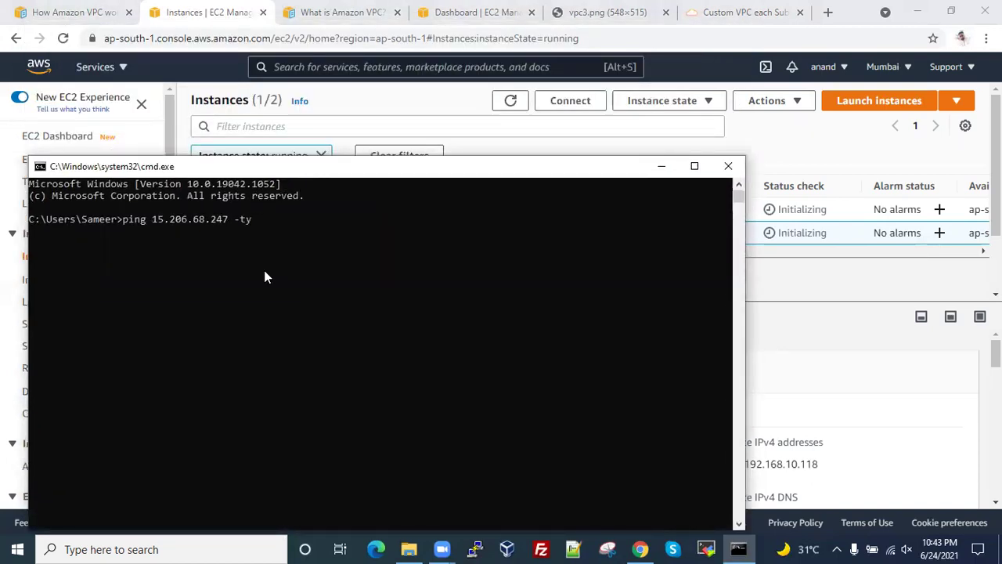
key("Return")
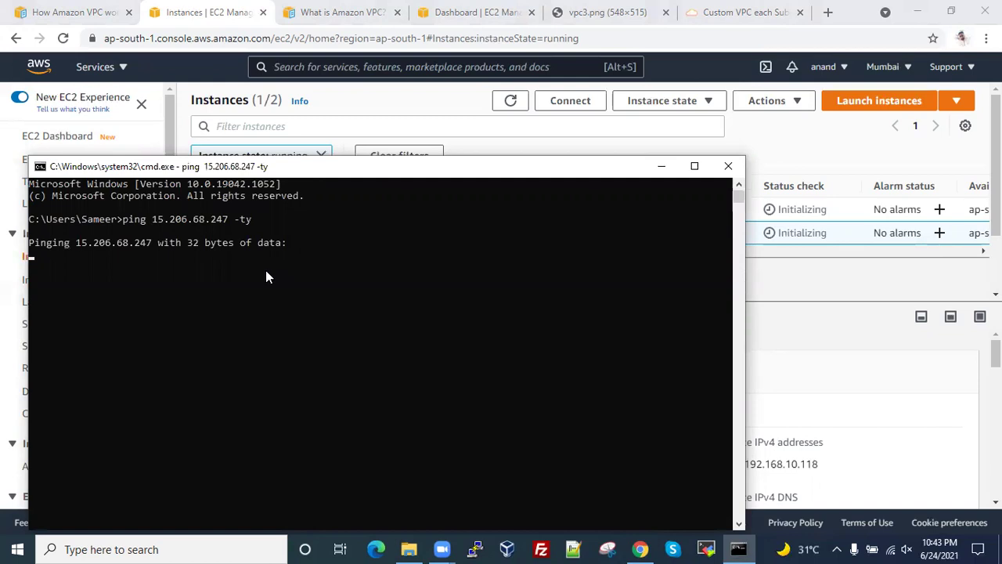
- Minimize Command Prompt and refresh the EC2 instances list to recheck the status checks of both servers
left_click(660, 167)
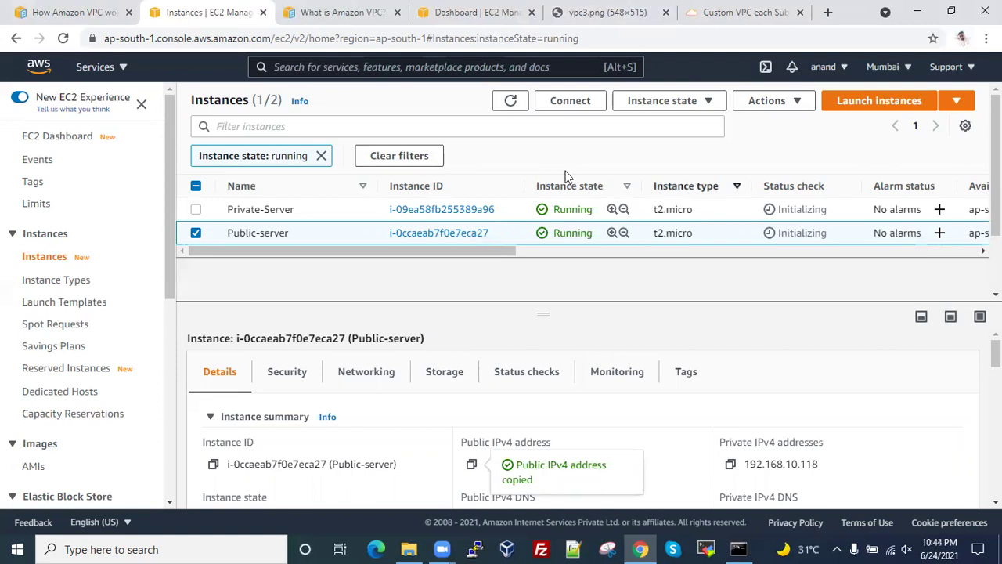
left_click(513, 102)
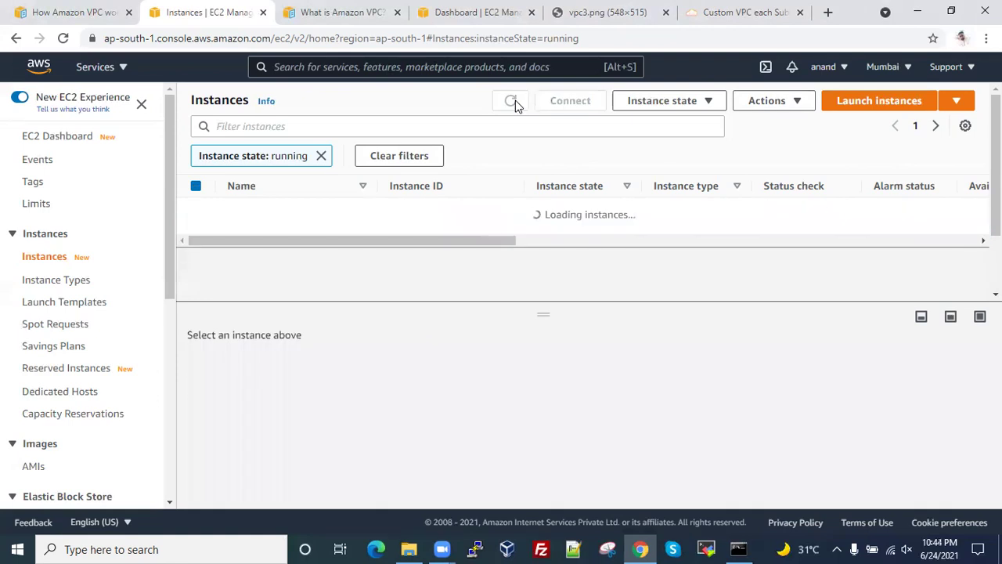
left_click(513, 102)
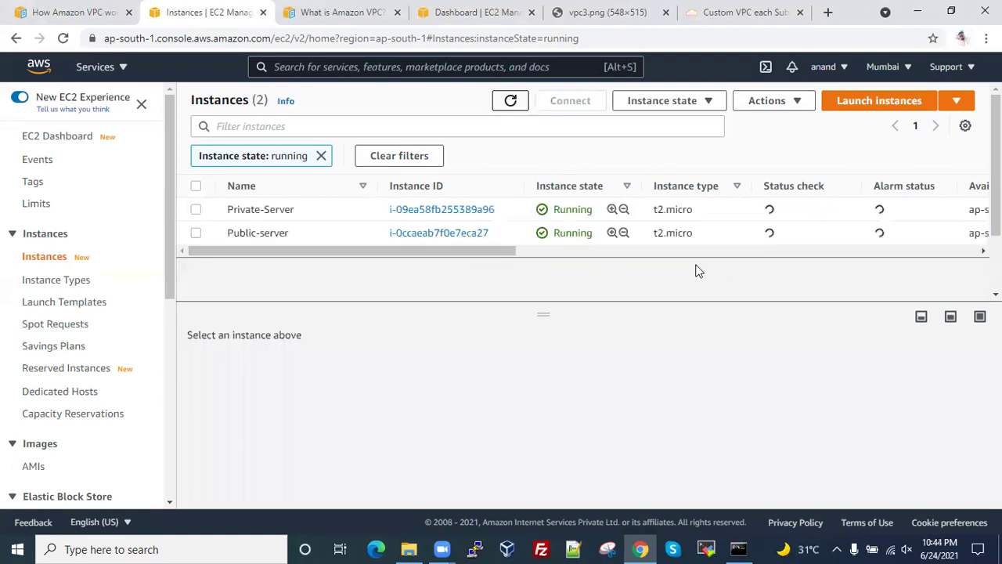
- Review the running ping's output, close the Command Prompt window and reload the EC2 instances list
left_click(740, 548)
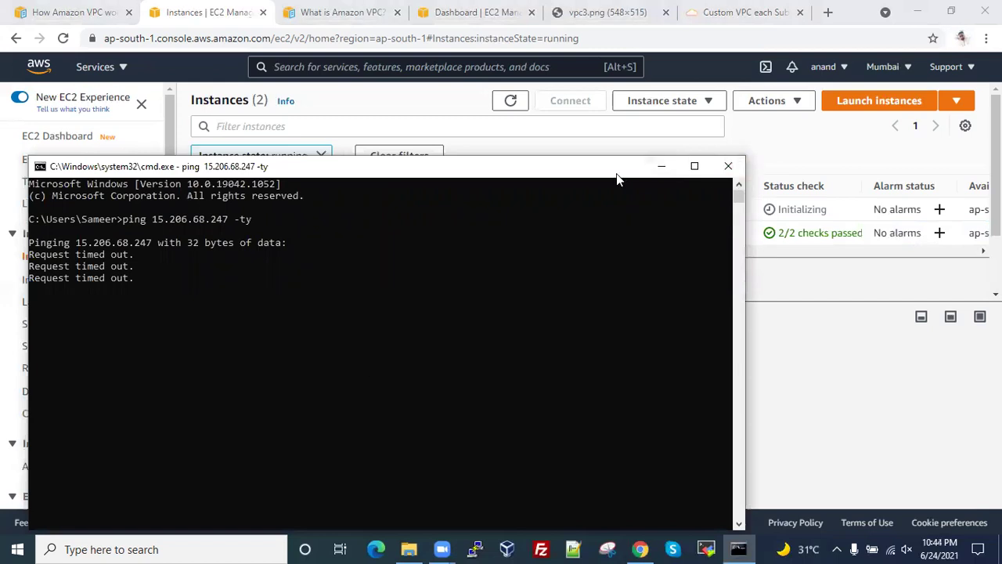
left_click_drag(616, 173, 599, 176)
left_click(715, 177)
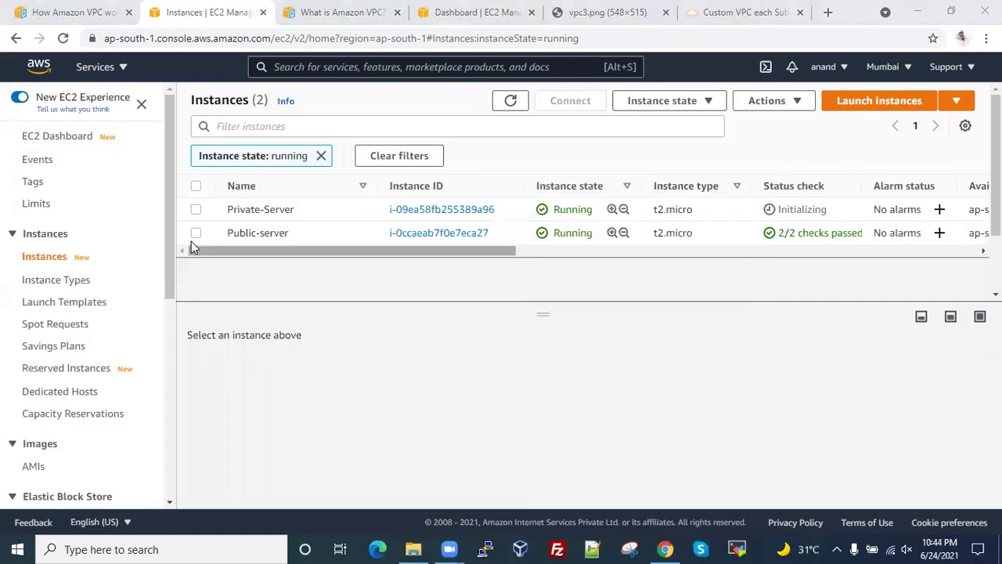
left_click(321, 234)
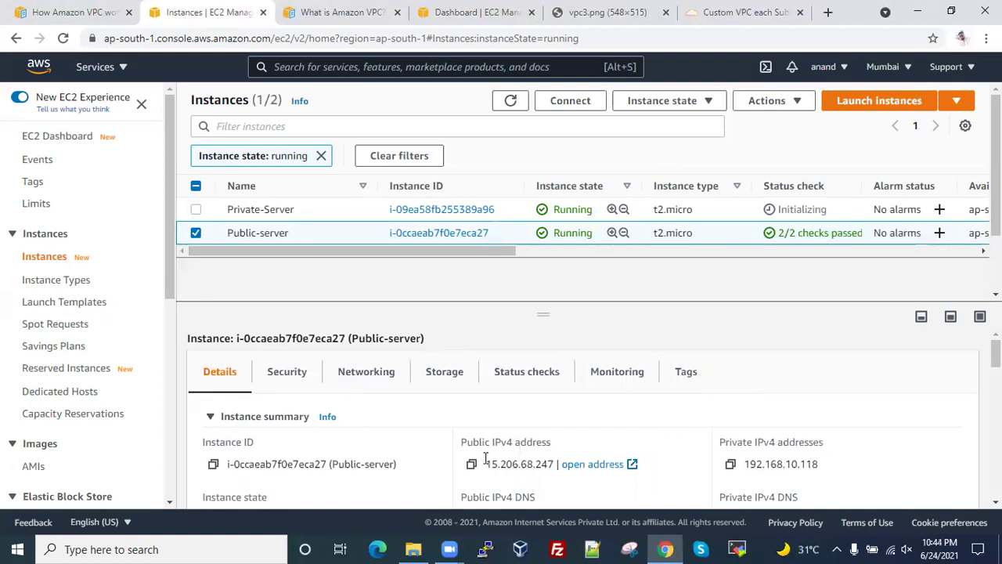
left_click(510, 100)
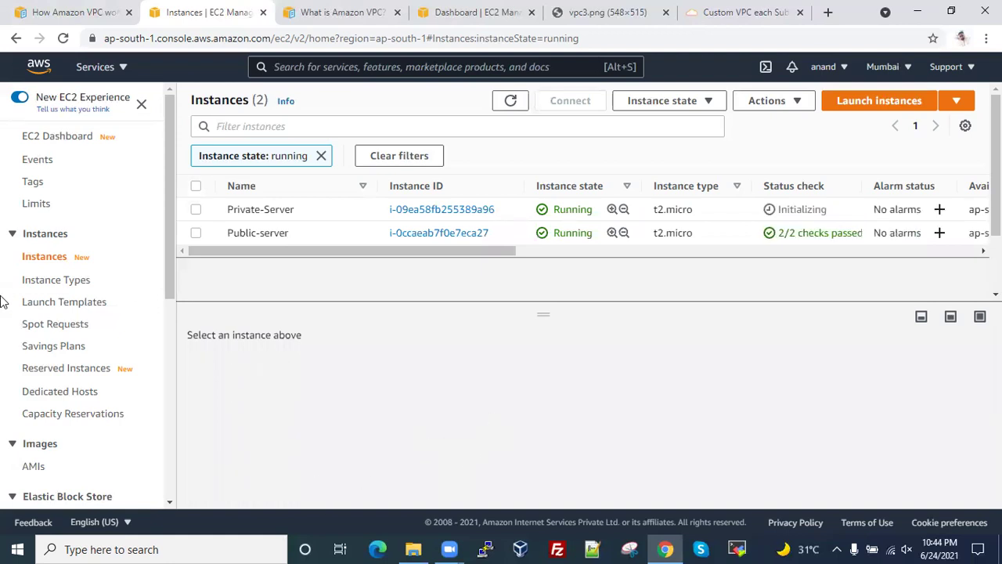
- Open a new Command Prompt window and copy the public IPv4 address of Public-server from its instance details
key("super+r")
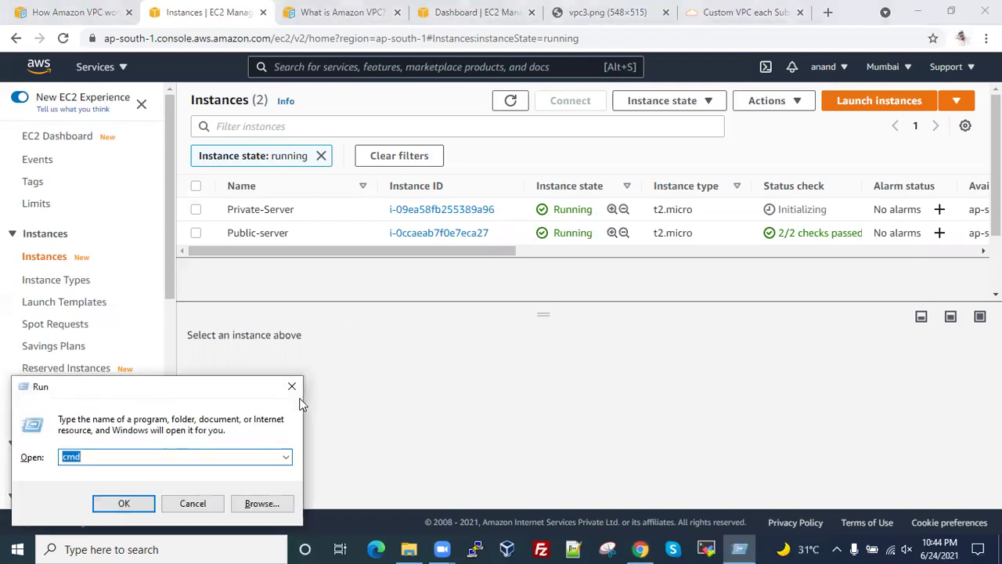
key("Return")
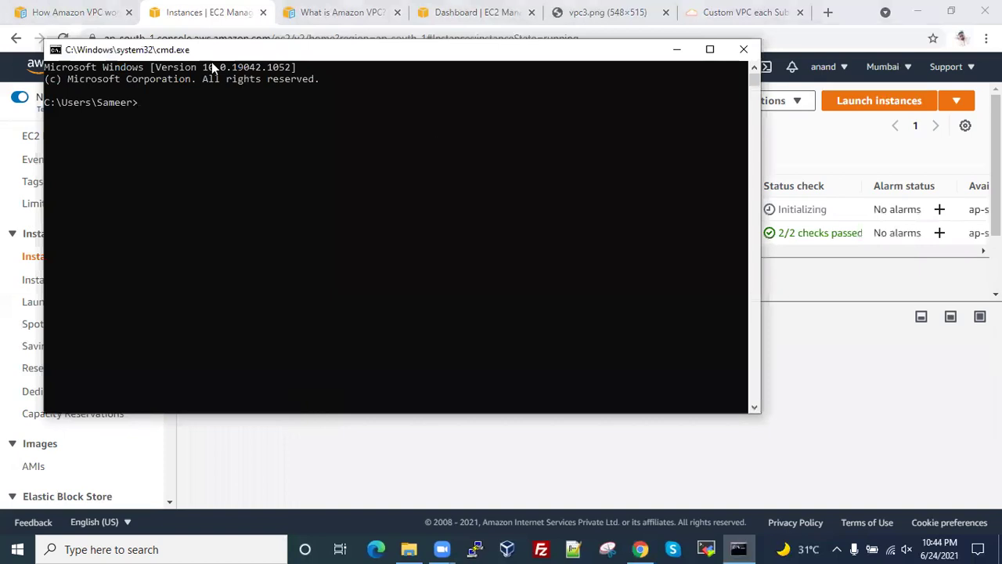
left_click_drag(186, 54, 191, 213)
left_click(678, 207)
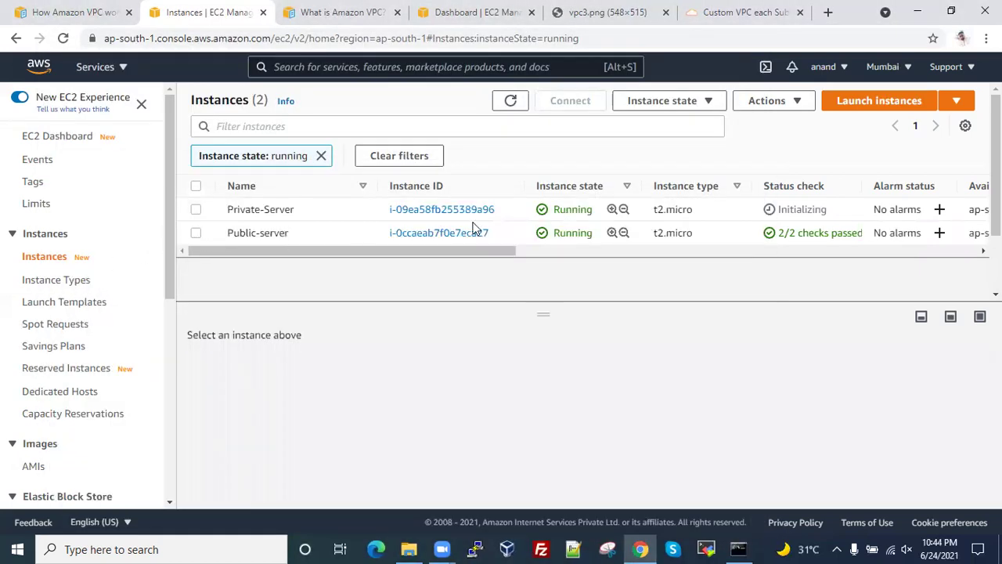
left_click(196, 232)
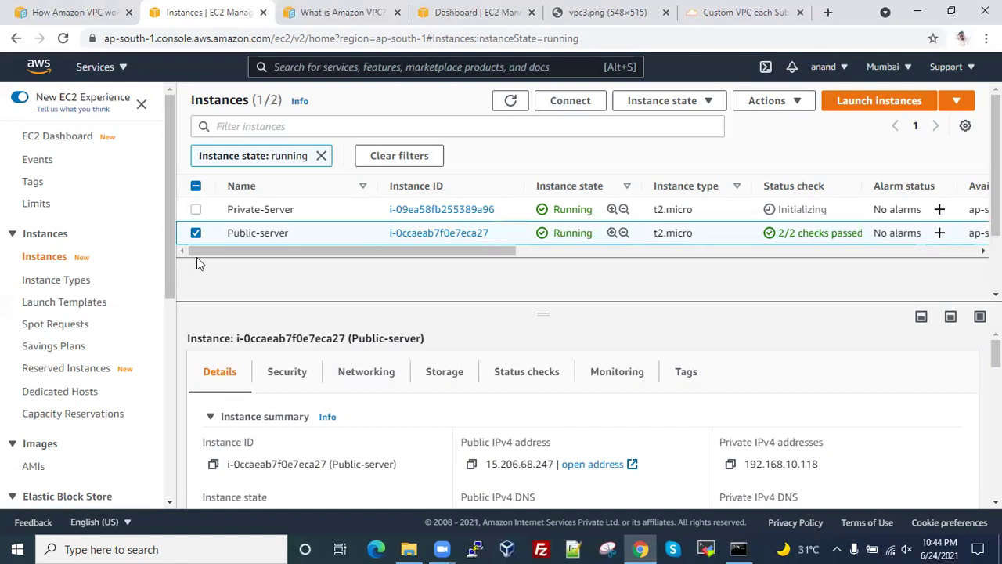
left_click(472, 466)
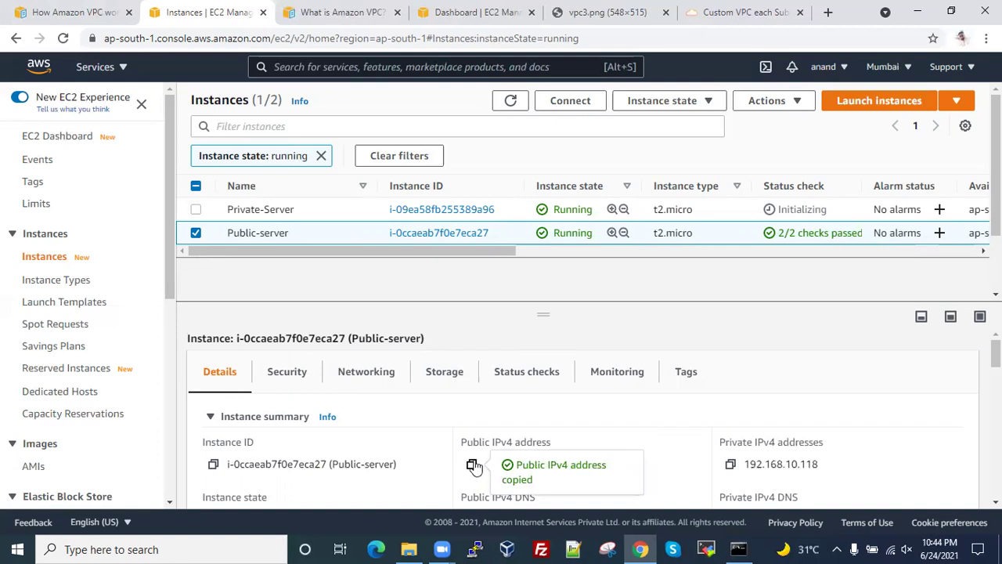
- Run ping 15.206.68.247 -ty in the new Command Prompt window, watch the replies and minimize the window
left_click(739, 549)
right_click(296, 268)
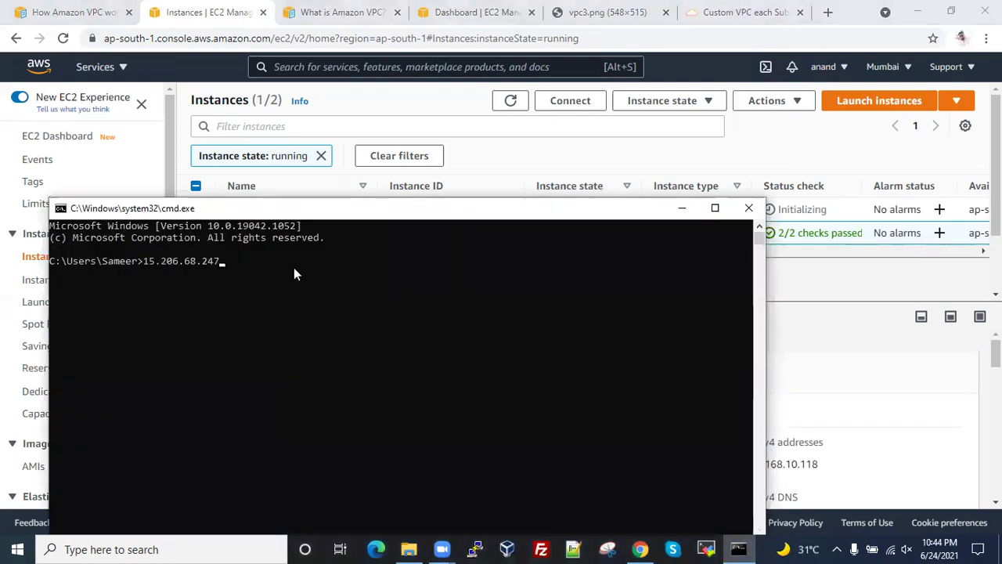
key("Home")
type("ng")
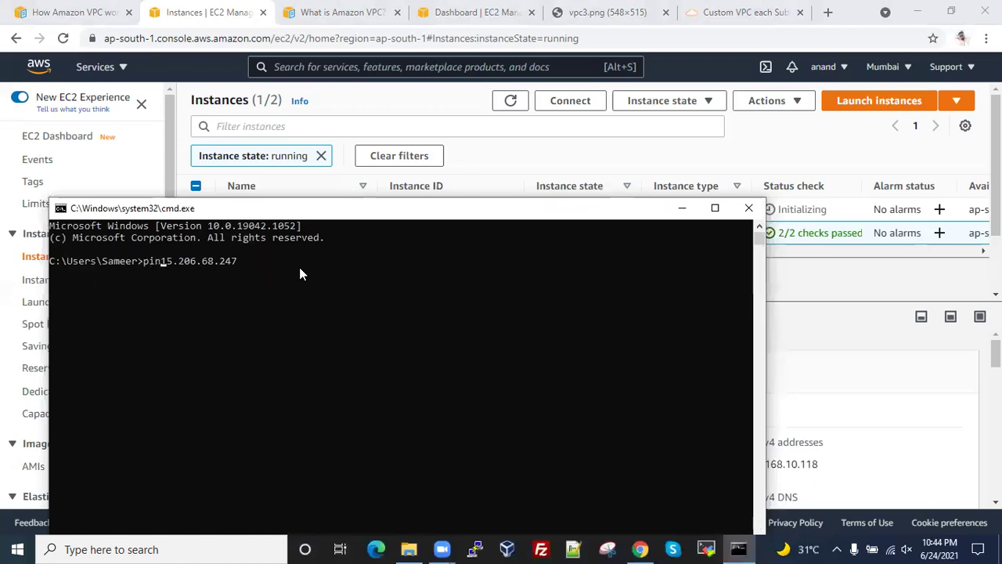
key("Right")
key("Right")
key("Right")
key("Right")
key("Right")
key("Right")
key("Right")
key("Right")
key("Right")
key("Right")
key("Right")
key("Right")
key("Right")
type("-ty")
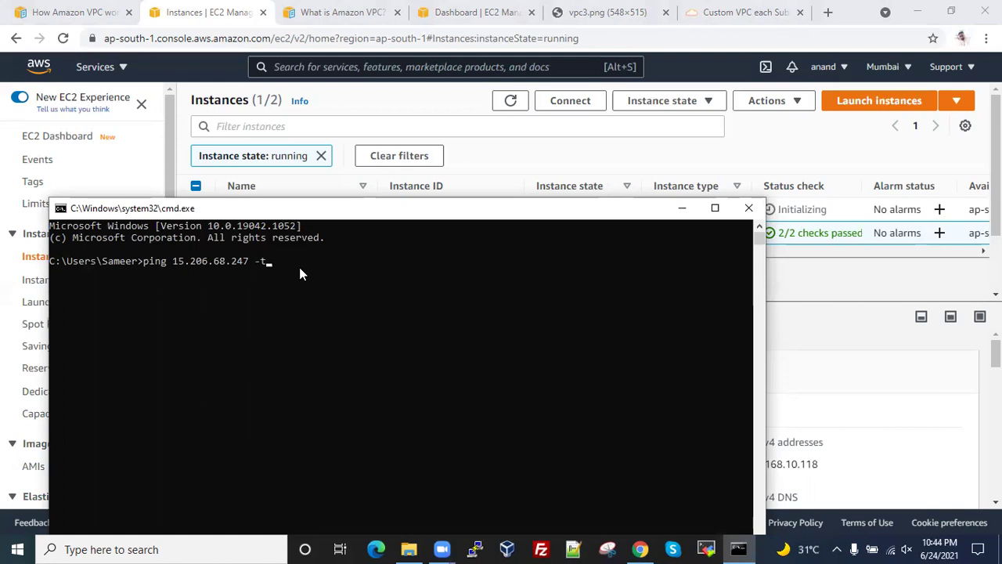
key("Return")
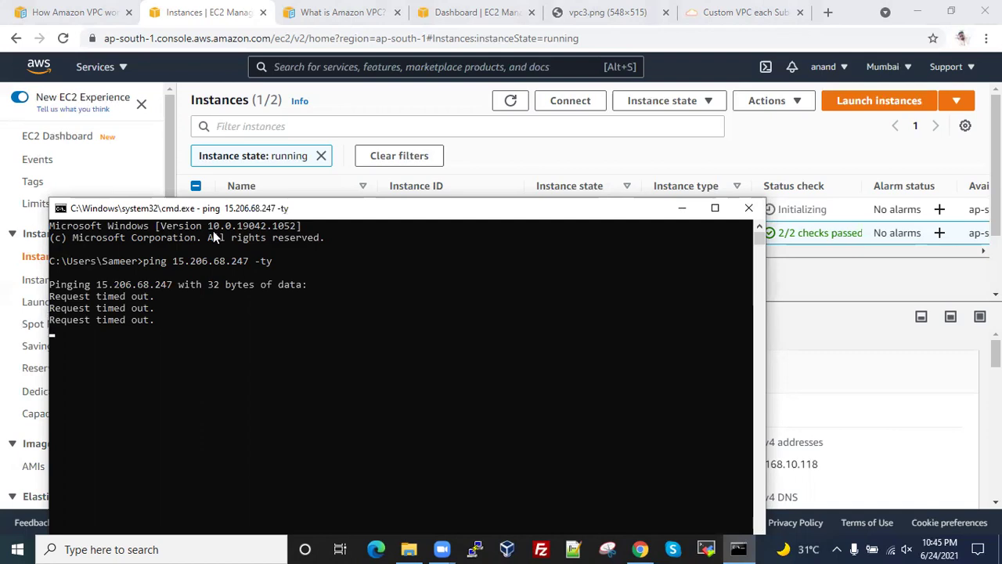
left_click_drag(550, 210, 638, 134)
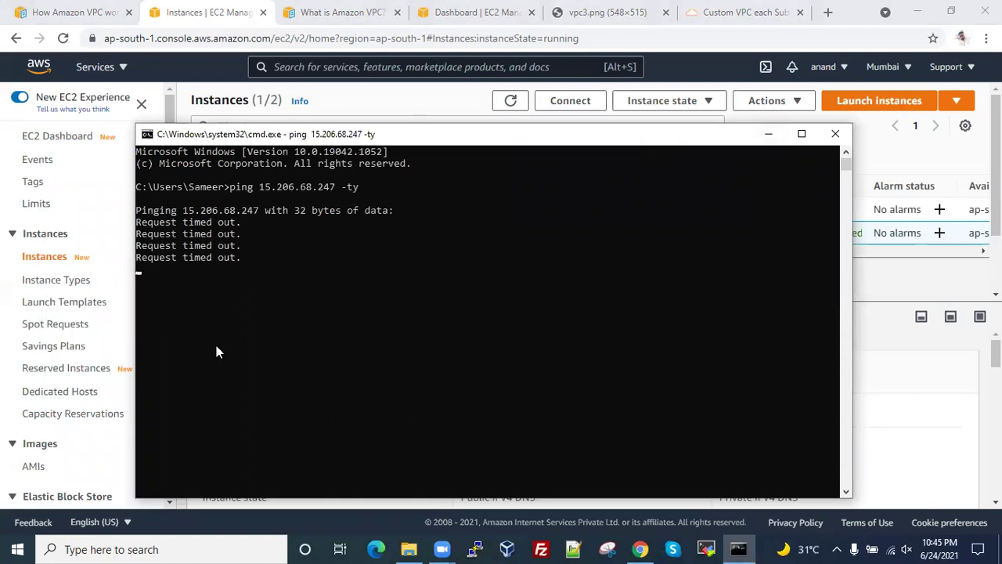
left_click(768, 134)
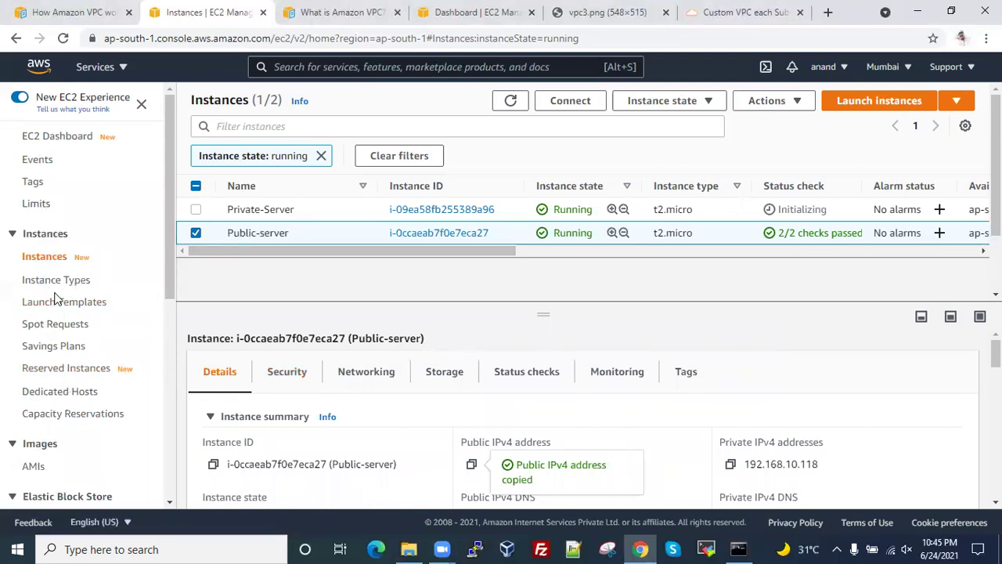
- Open the VPC service in the browser tab showing the EC2 Dashboard, list its route tables and check the running ping
scroll(54, 299, "down", 1)
scroll(55, 299, "down", 5)
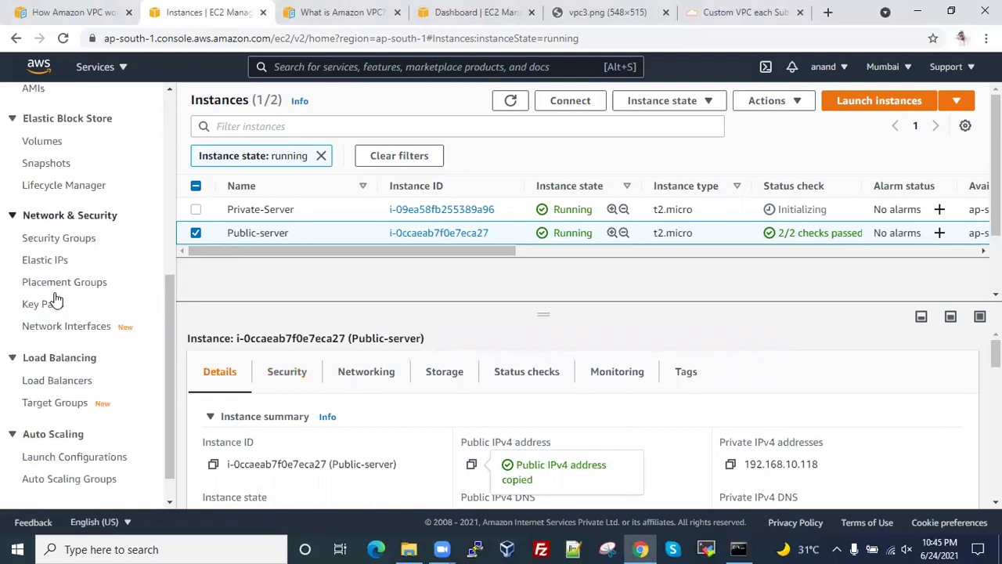
scroll(55, 306, "up", 6)
key("ctrl+Tab")
key("ctrl+Tab")
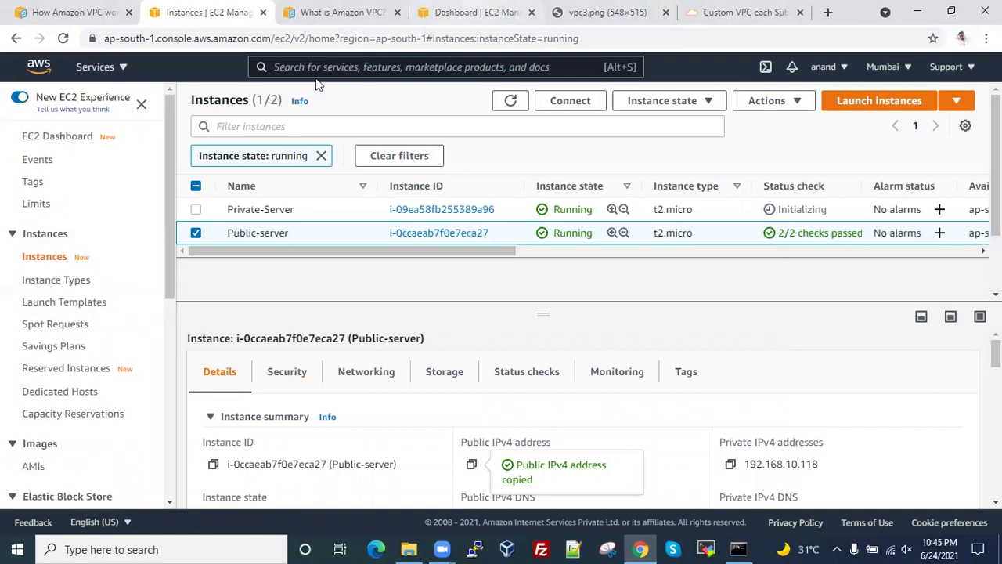
scroll(85, 313, "down", 4)
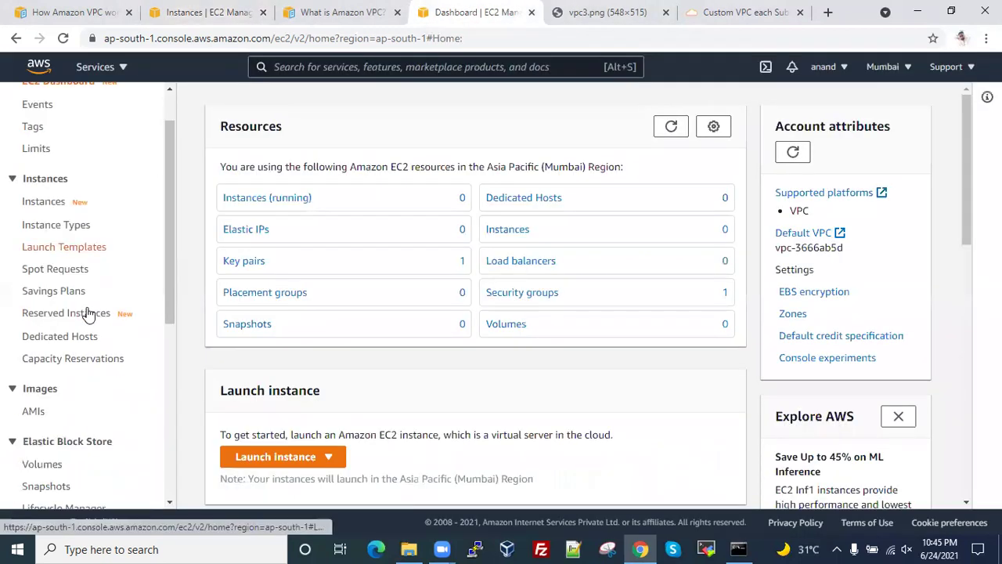
left_click(304, 74)
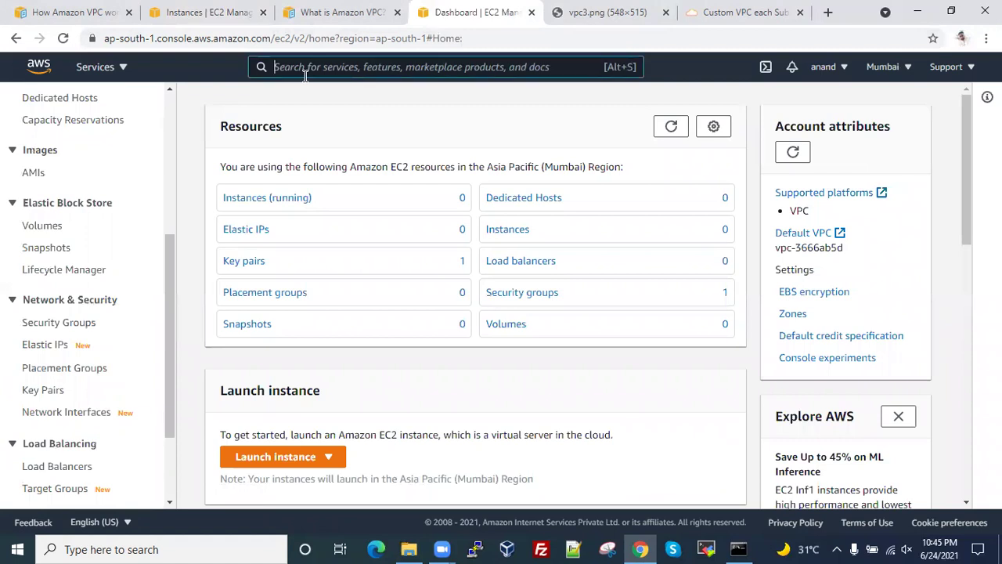
type("vpc")
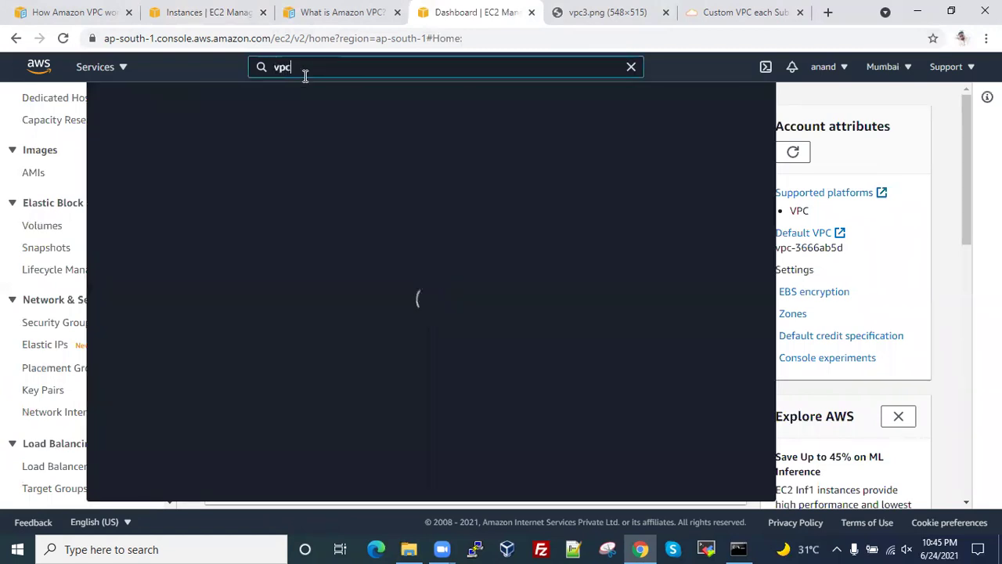
left_click(320, 181)
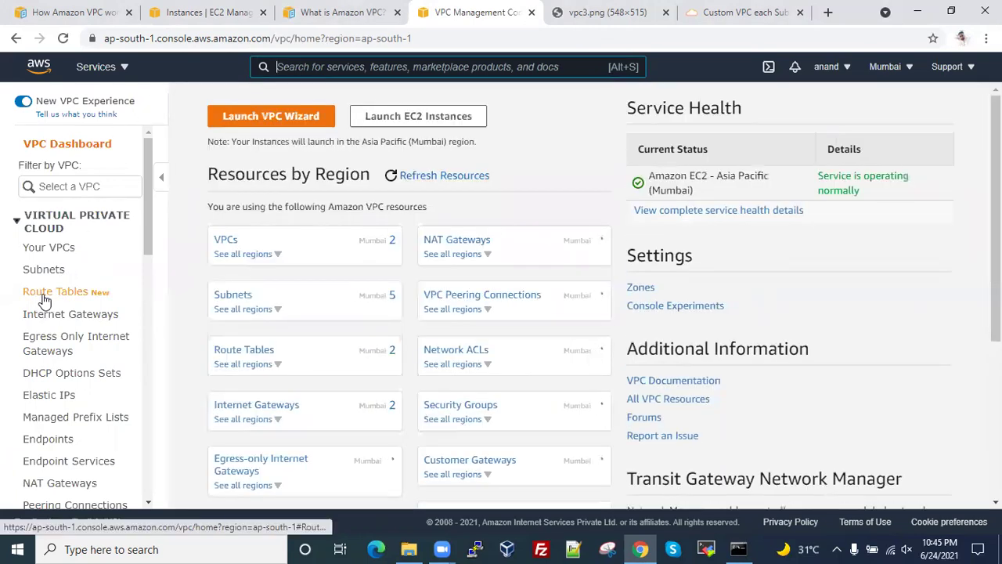
left_click(41, 296)
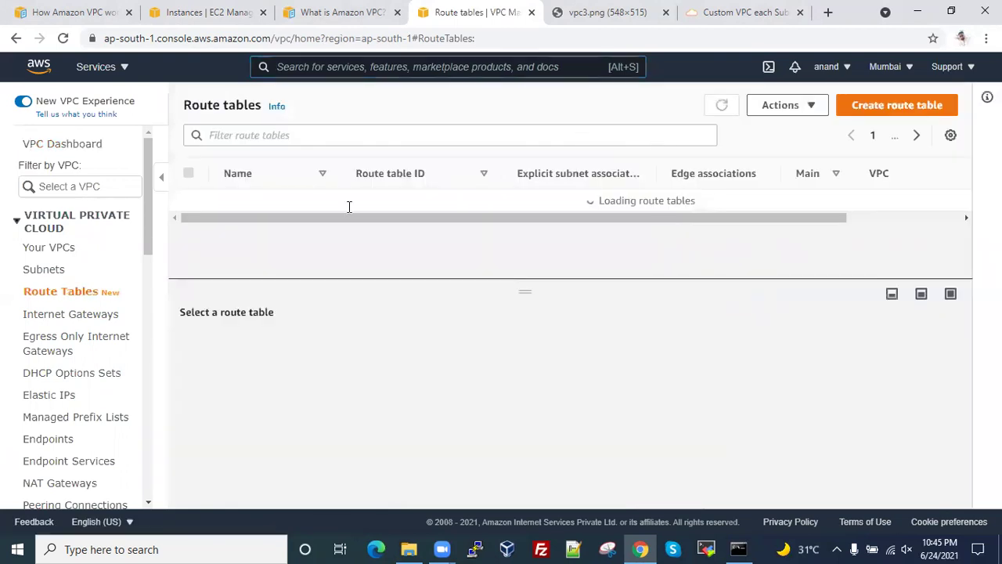
left_click(738, 549)
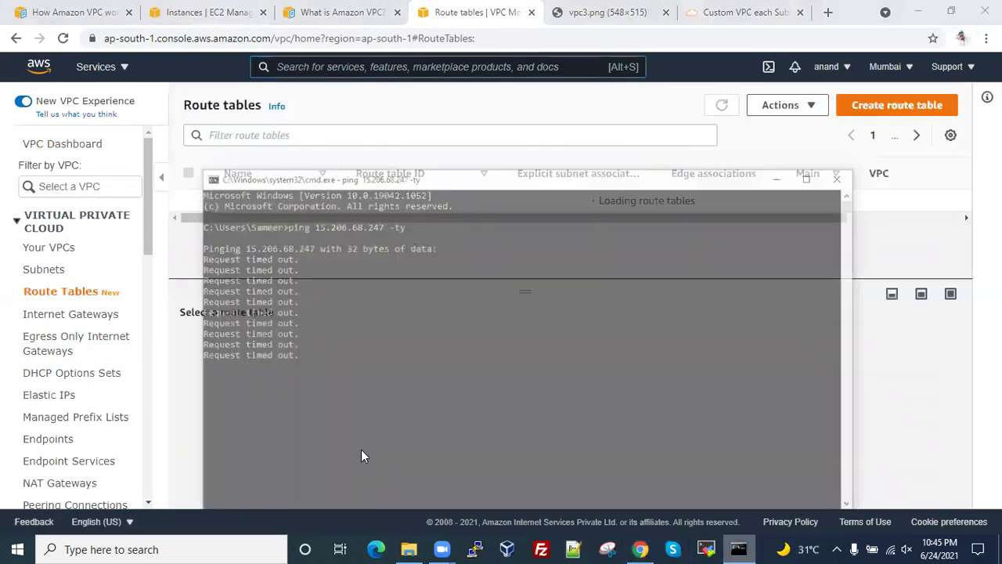
left_click(769, 137)
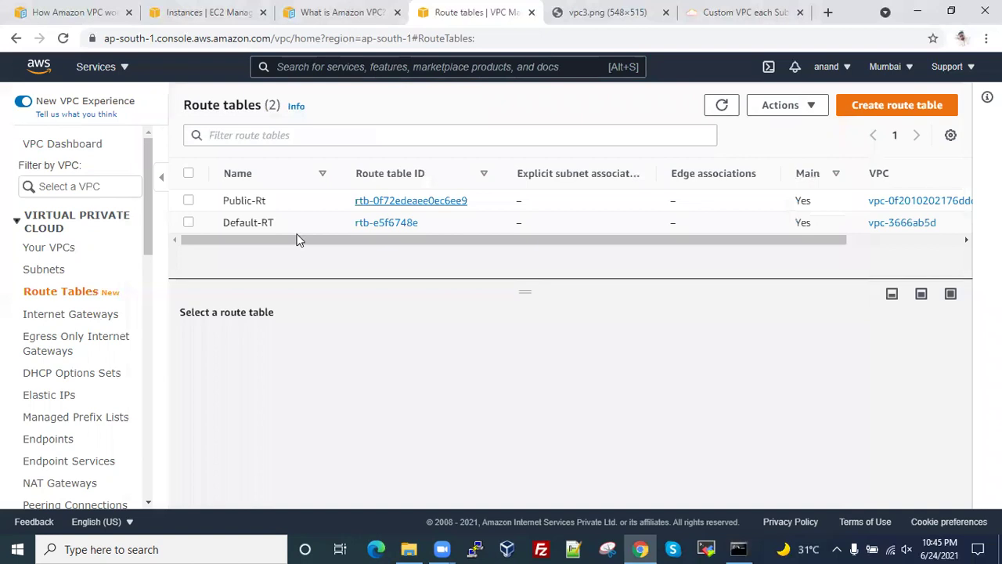
- Explicitly associate Public-subnet with the Public-Rt route table and save the associations
left_click(188, 201)
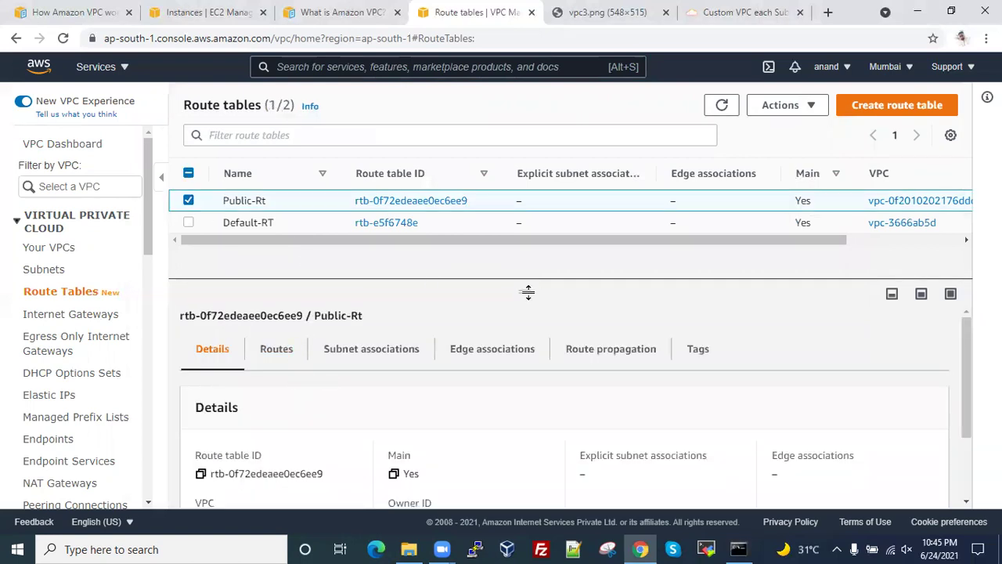
left_click_drag(528, 292, 537, 218)
left_click(354, 295)
scroll(525, 372, "down", 1)
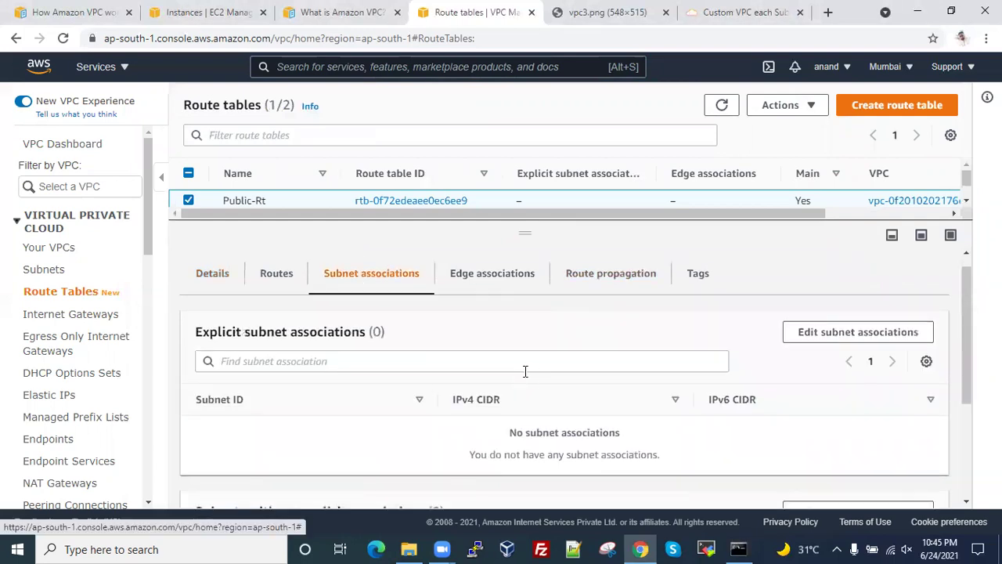
scroll(524, 369, "up", 2)
left_click(835, 356)
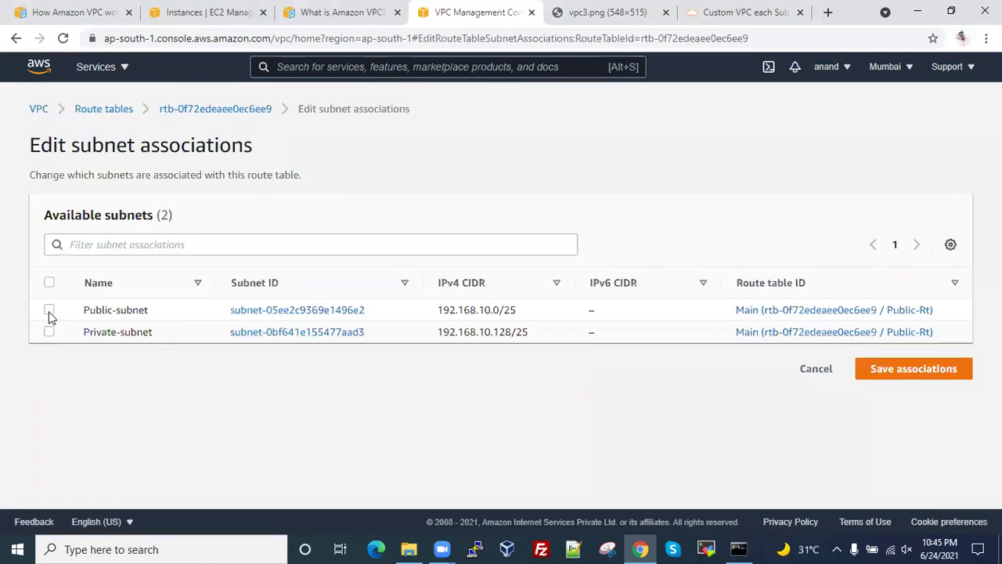
left_click(49, 310)
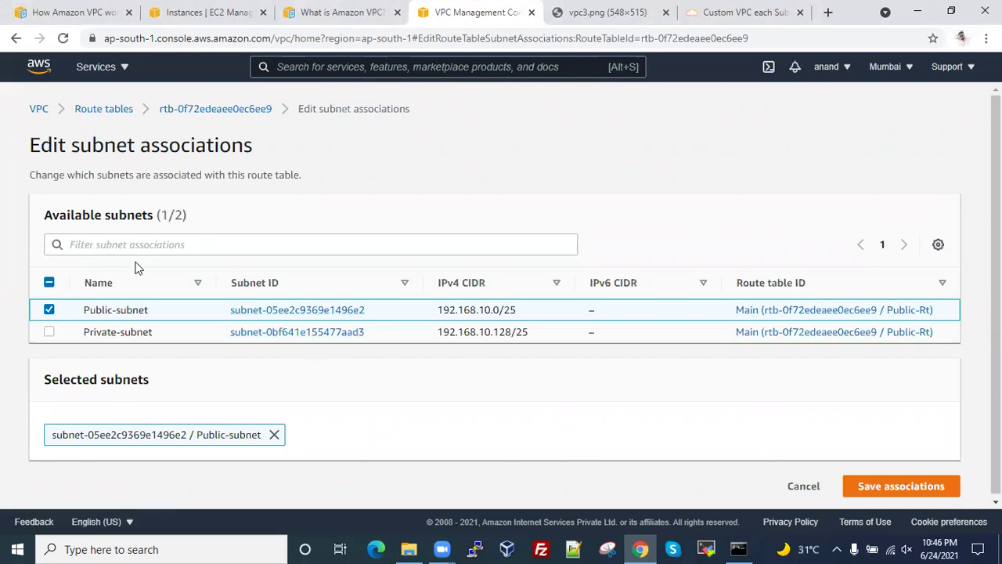
left_click(876, 489)
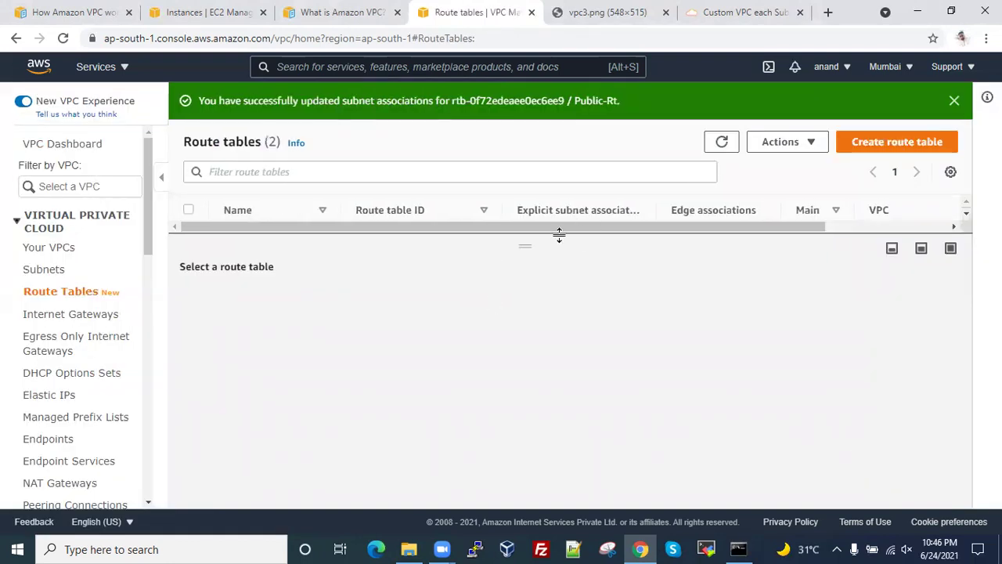
- Examine the subnet associations and routes of the Public-Rt route table and check the running ping
left_click_drag(532, 246, 585, 318)
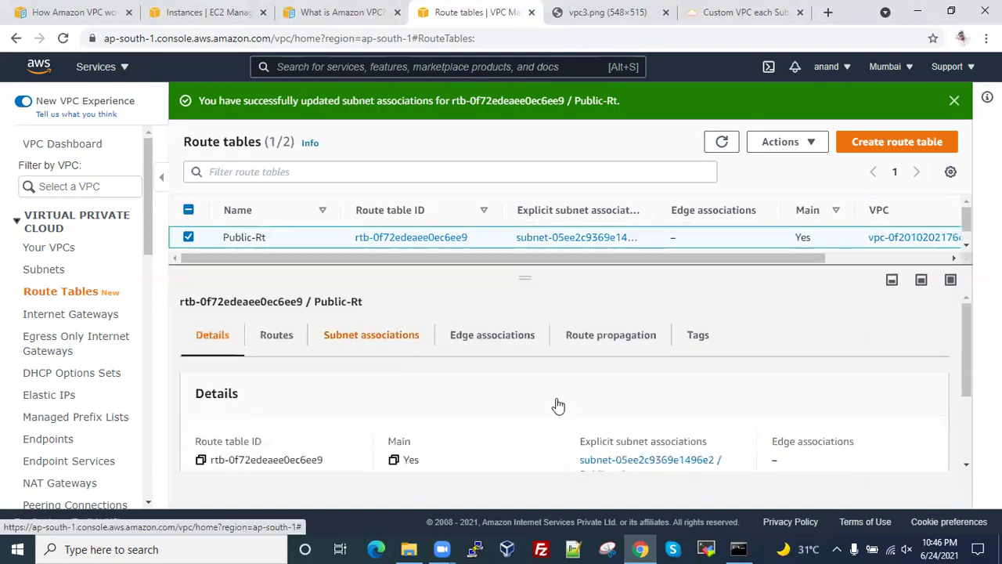
scroll(557, 419, "down", 5)
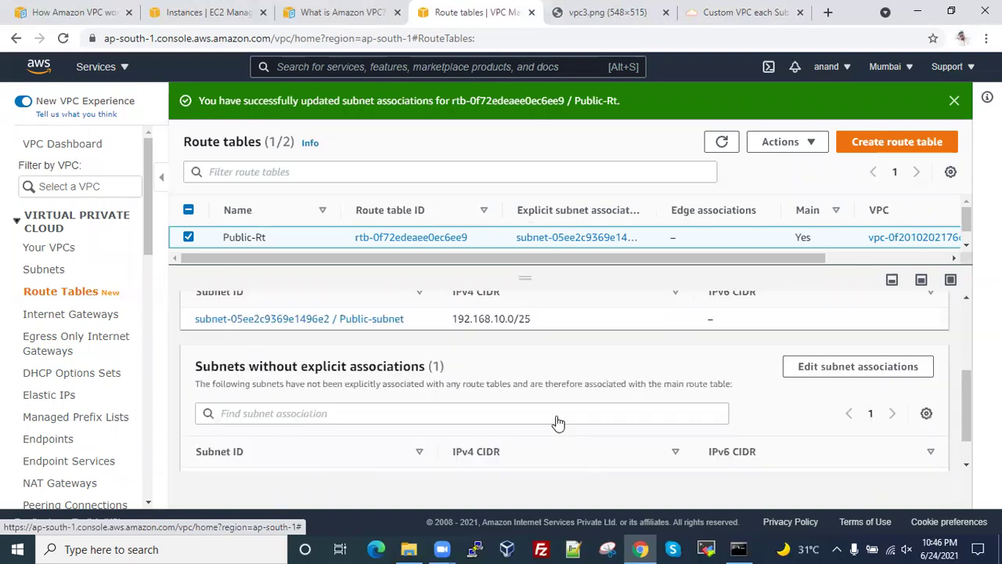
scroll(486, 419, "up", 5)
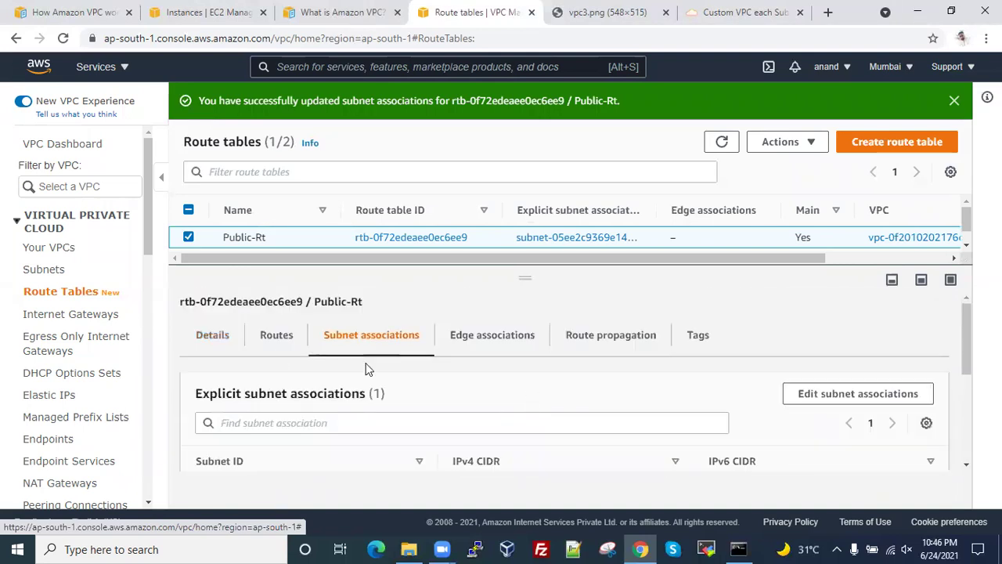
left_click(276, 337)
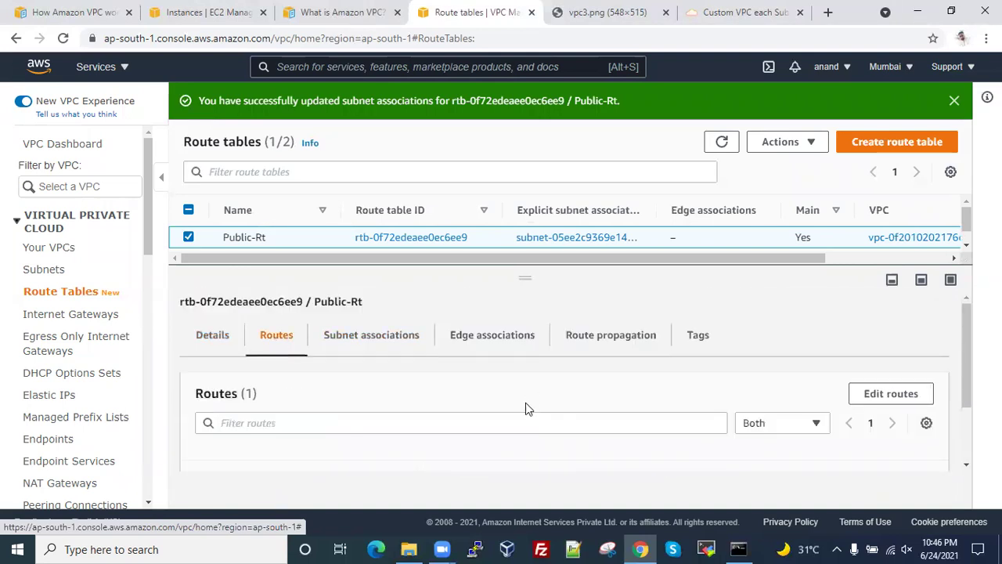
left_click(738, 549)
left_click(761, 130)
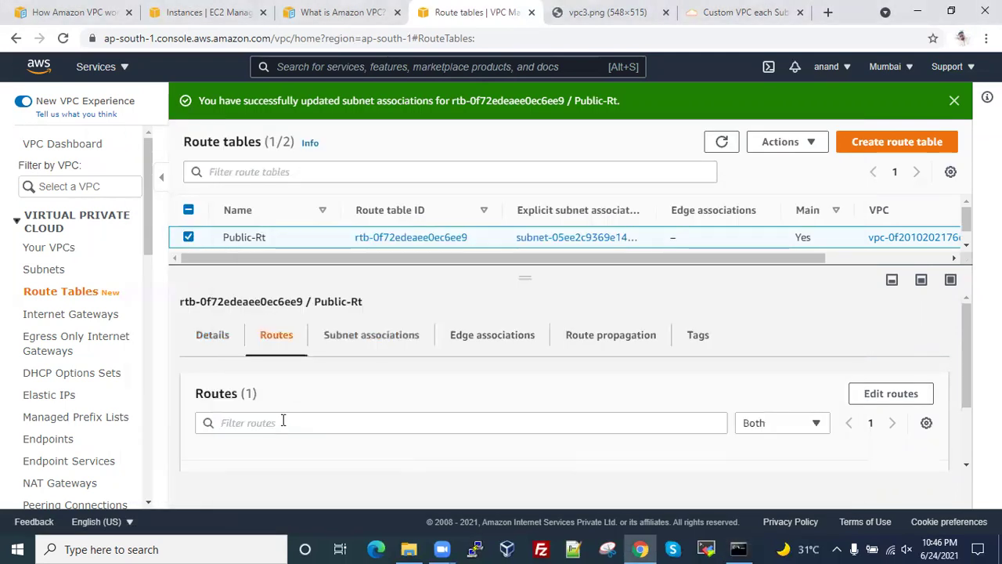
scroll(286, 423, "down", 2)
scroll(291, 392, "up", 1)
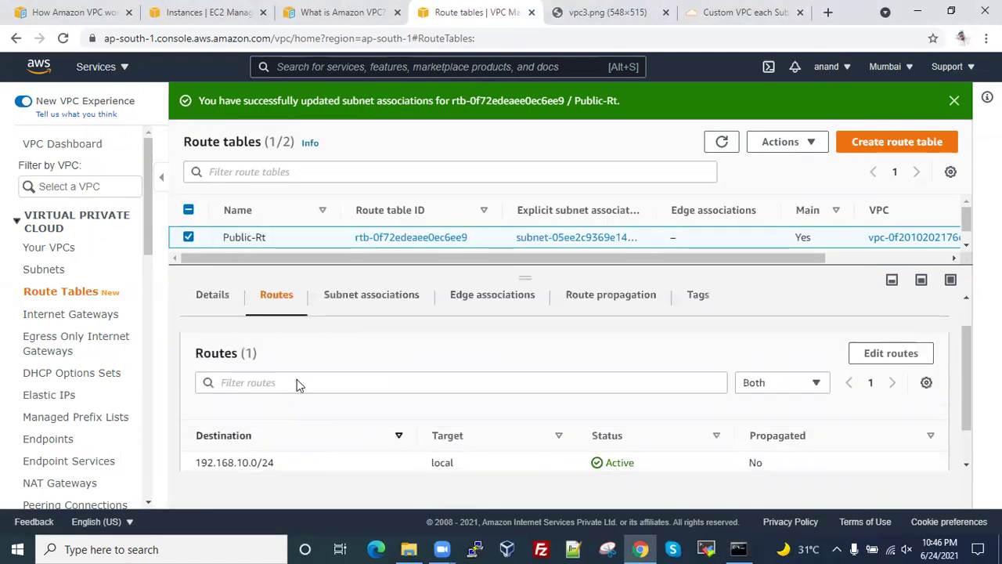
left_click(359, 338)
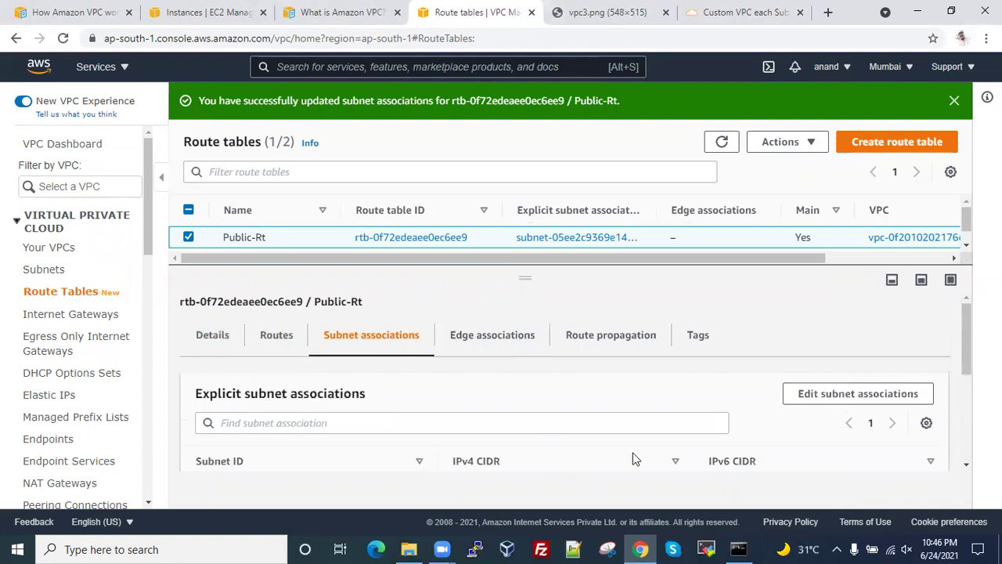
scroll(595, 466, "down", 3)
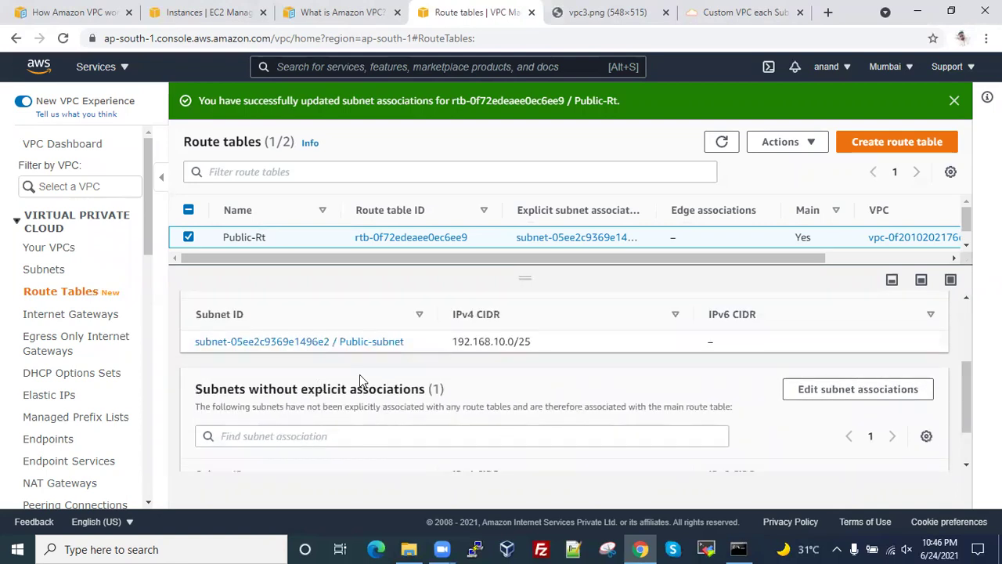
scroll(359, 375, "up", 2)
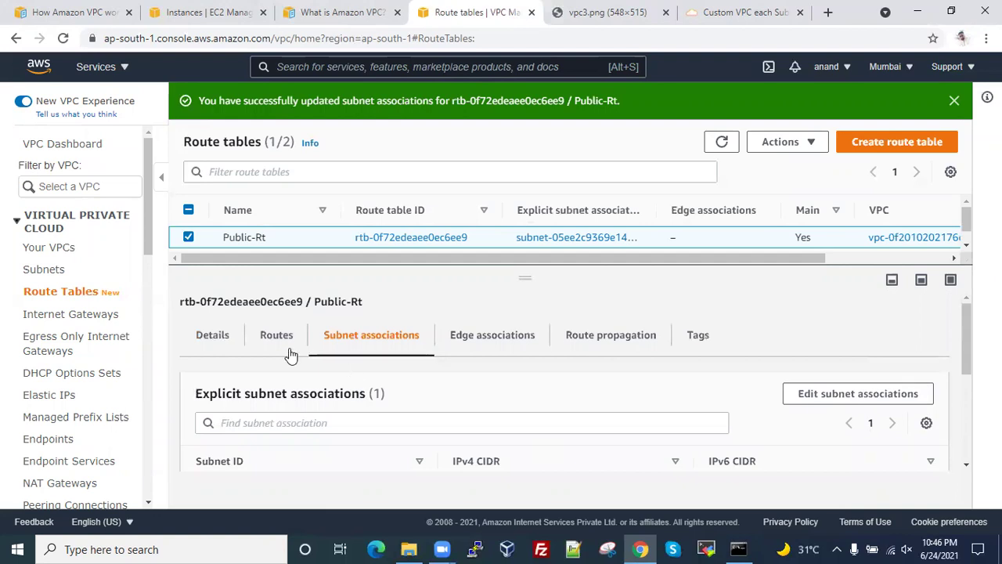
scroll(504, 338, "down", 1)
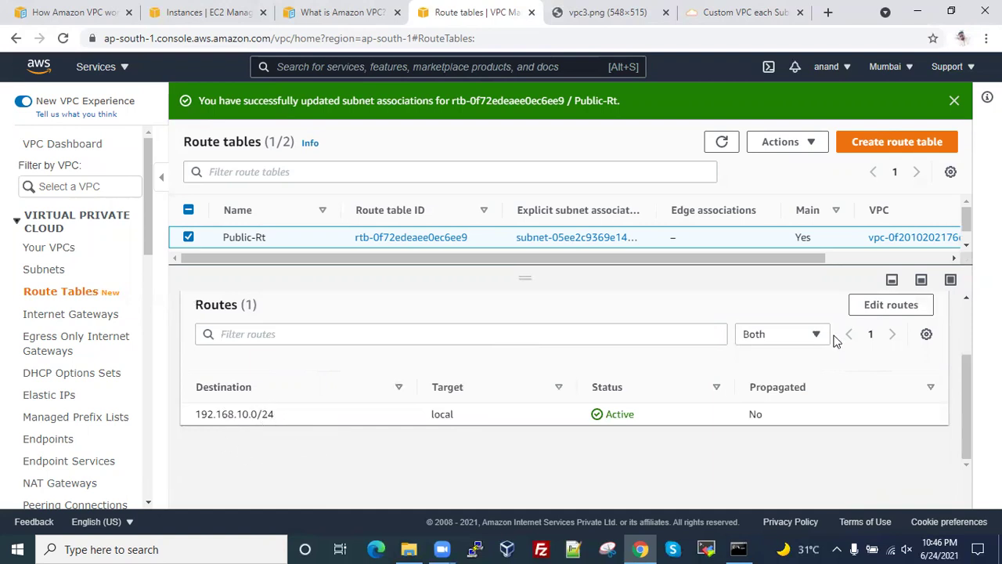
- Add a route to Public-Rt with destination 0.0.0.0/0 and internet gateway igw-06d69b434d3f72ba0 as its target
left_click(869, 313)
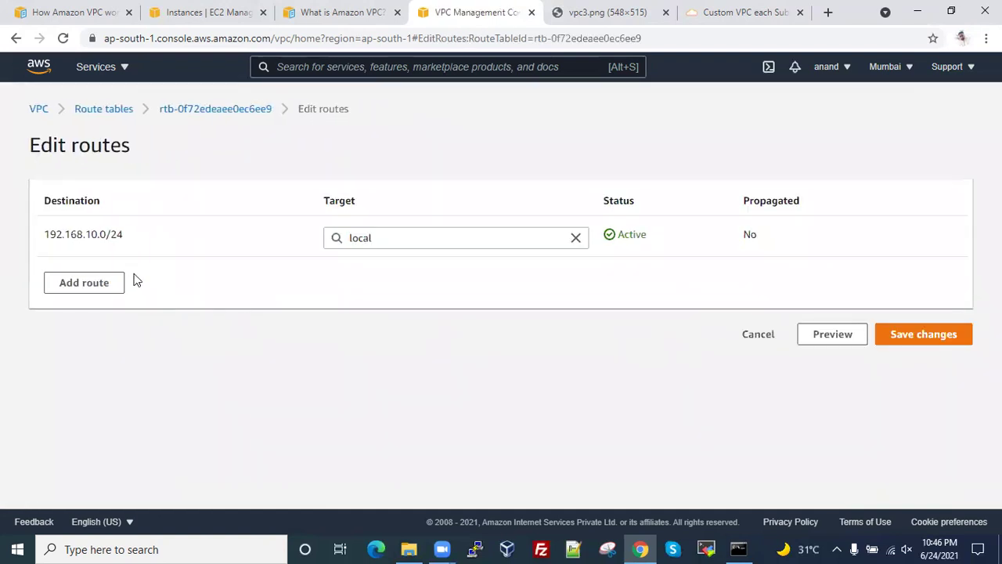
left_click(92, 282)
left_click(82, 278)
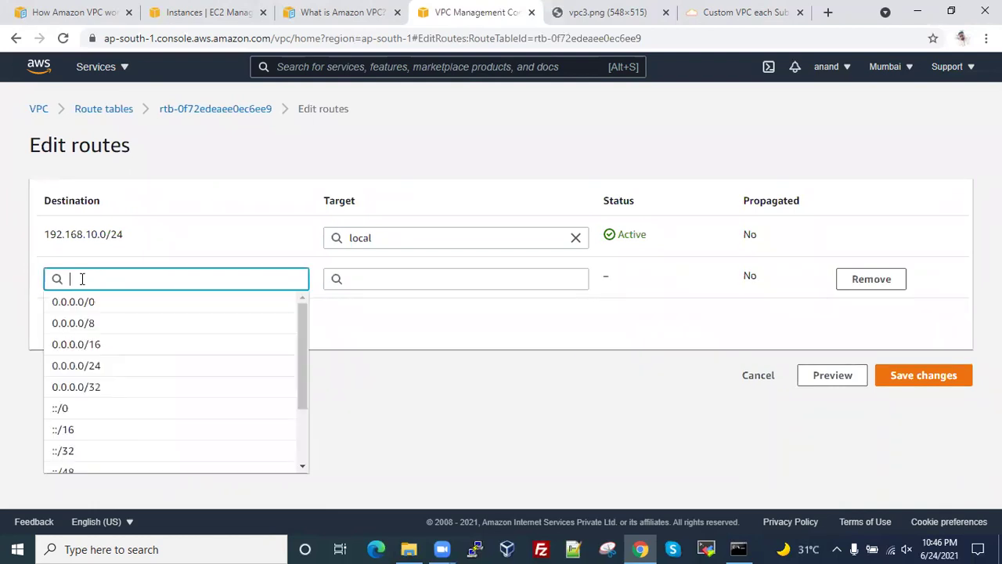
type("0.0")
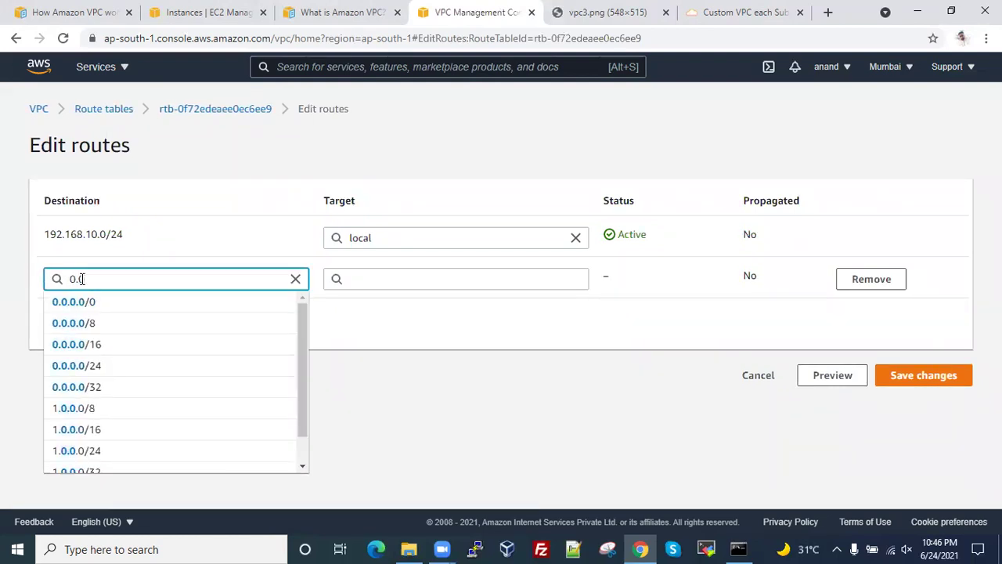
left_click(87, 305)
left_click(400, 280)
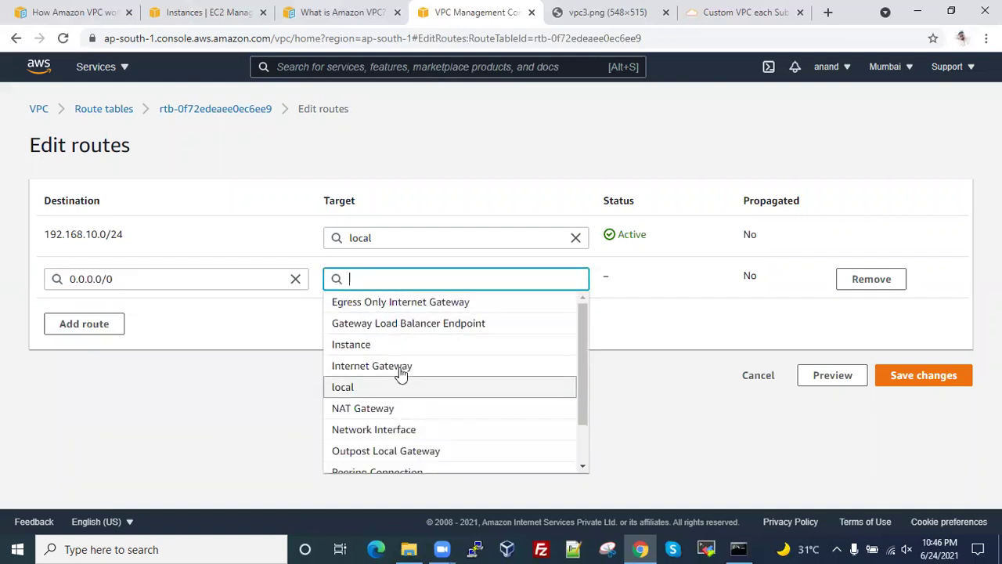
left_click(399, 366)
left_click(406, 304)
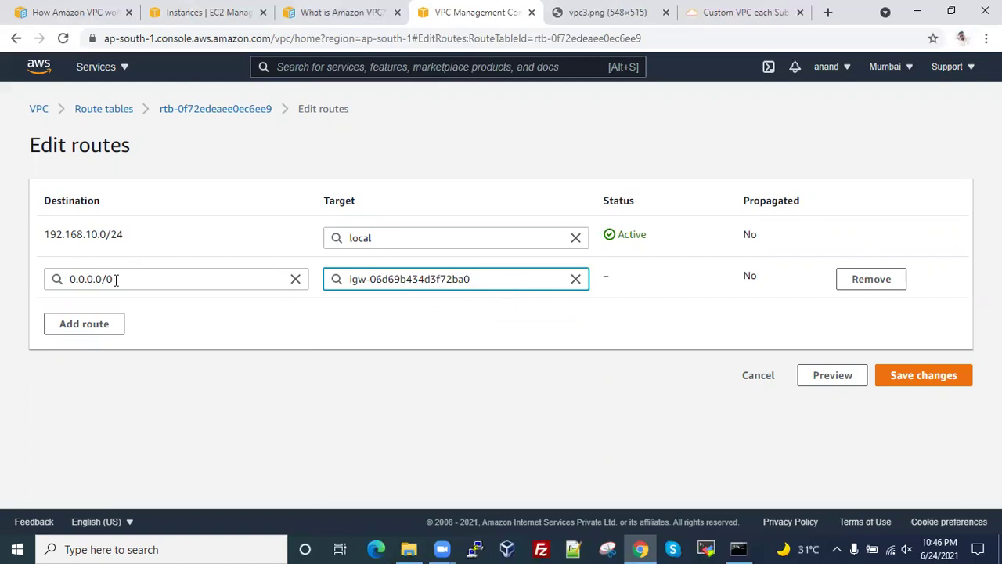
- Review the local route and the running ping, and save the route changes of Public-Rt
left_click_drag(47, 234, 767, 237)
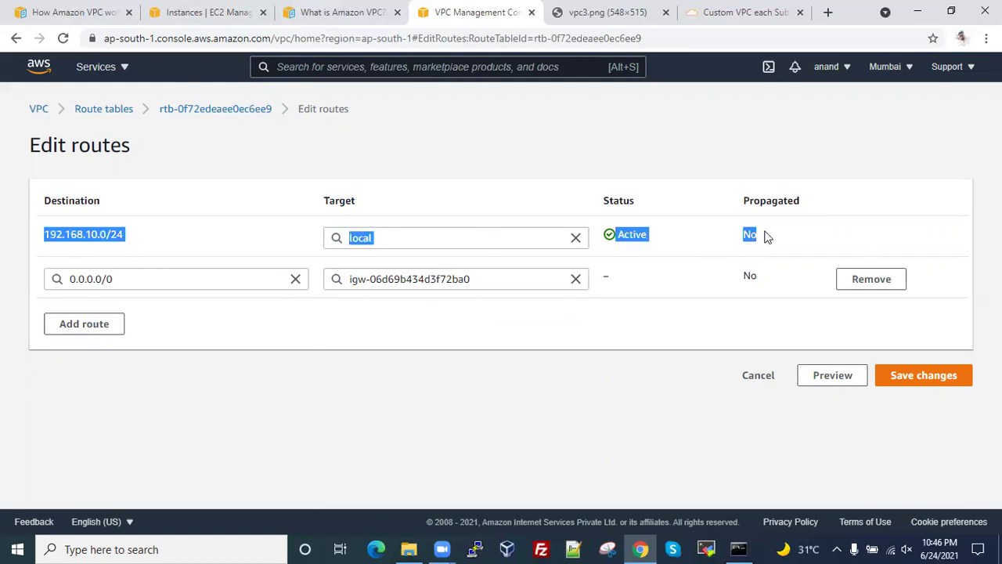
left_click(117, 271)
left_click(739, 548)
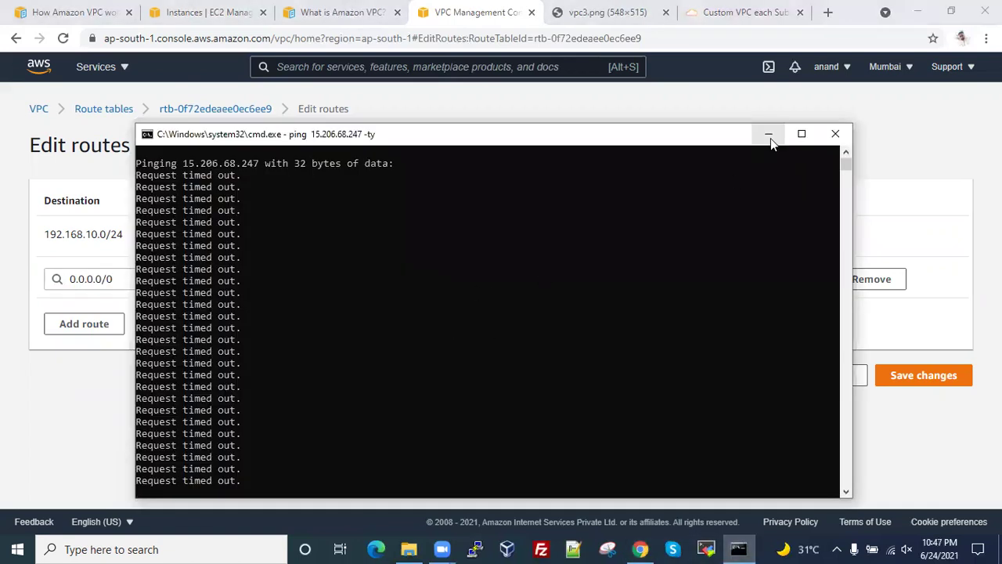
left_click(768, 135)
left_click(902, 375)
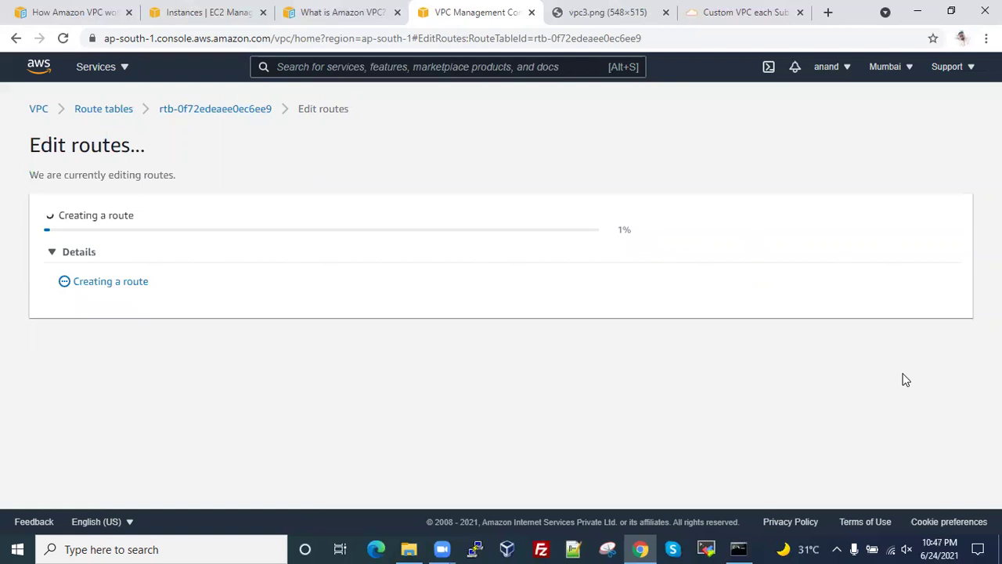
- Stop the running ping in Command Prompt and run ping 15.206.68.247 -ty again
left_click(745, 547)
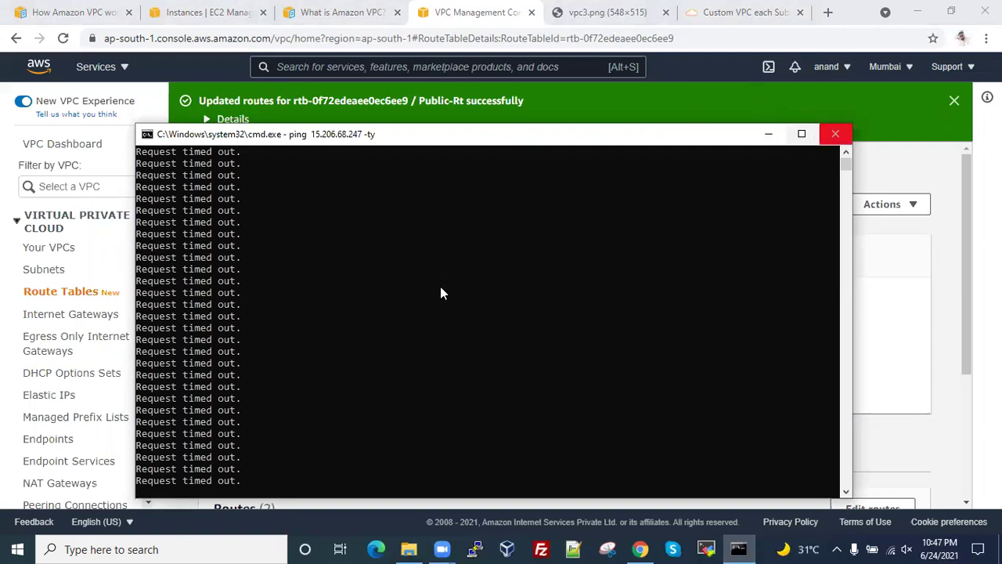
key("ctrl+c")
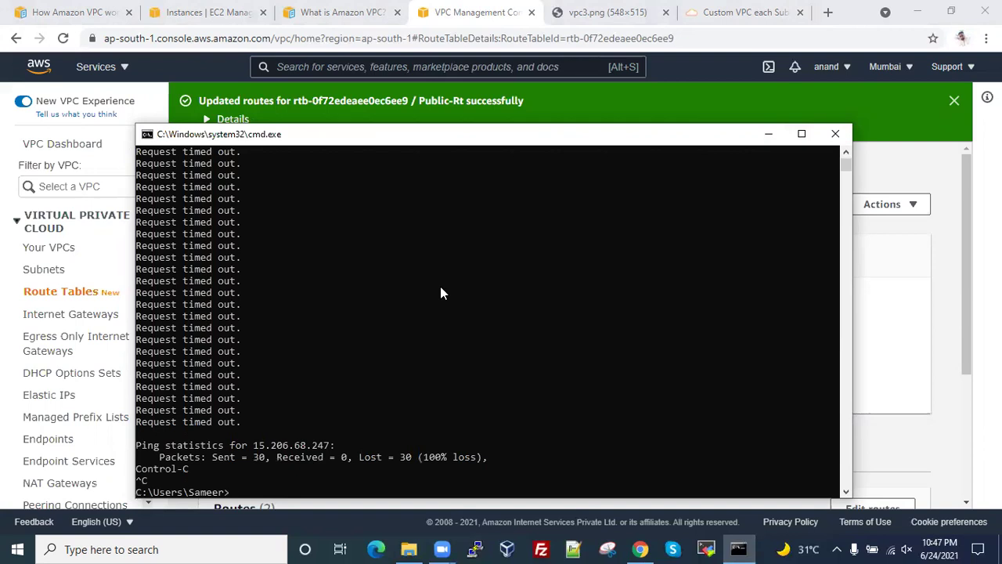
key("Up")
key("Return")
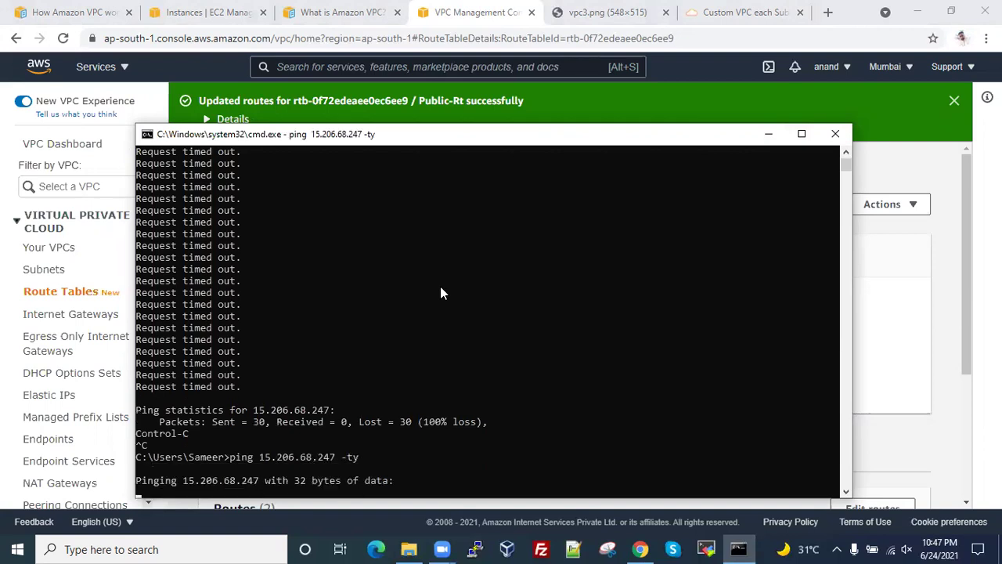
- Stop the running ping in Command Prompt, dismiss the route update notice and review the Public-Rt route table
key("ctrl+c")
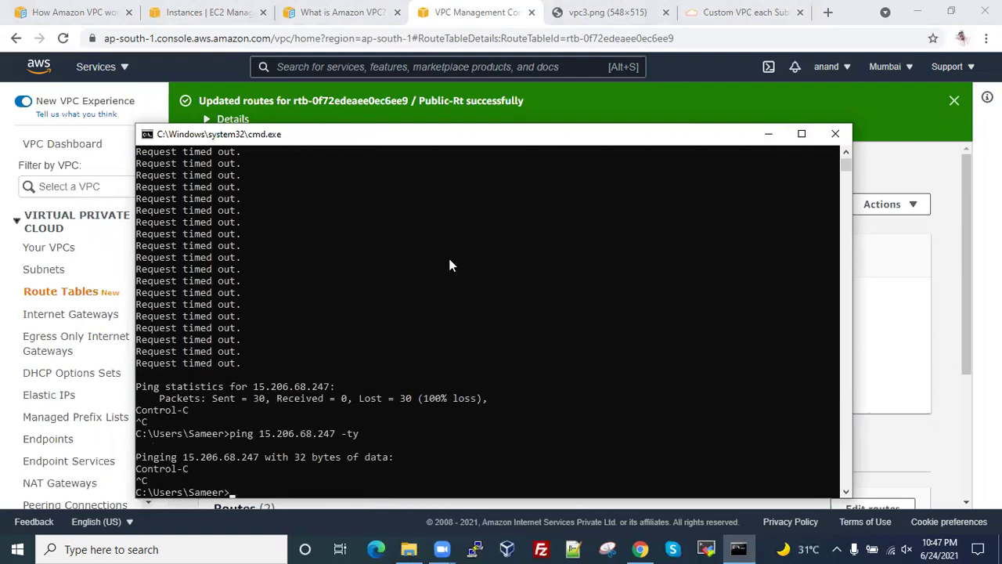
left_click(768, 134)
left_click(955, 100)
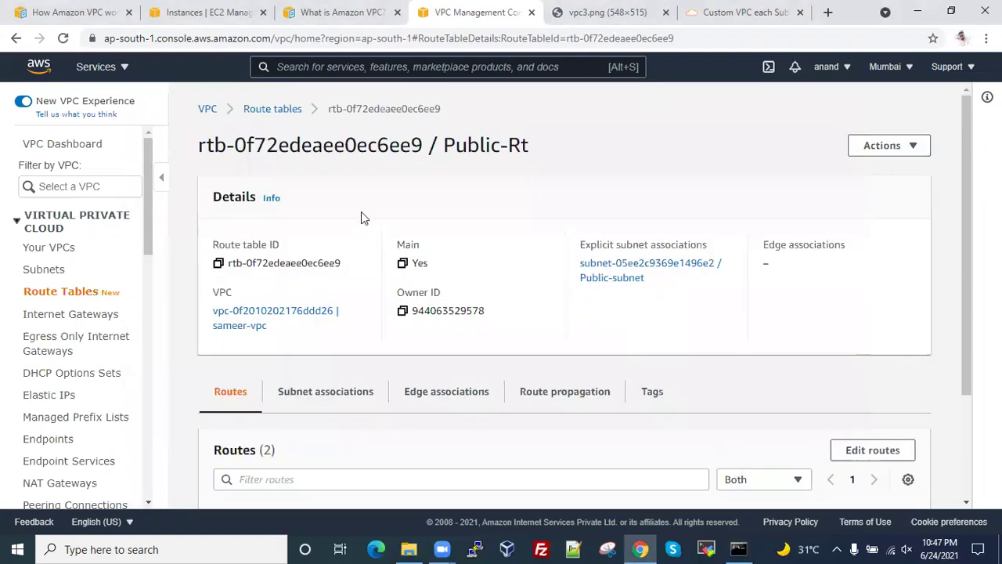
scroll(317, 235, "down", 2)
scroll(348, 283, "up", 2)
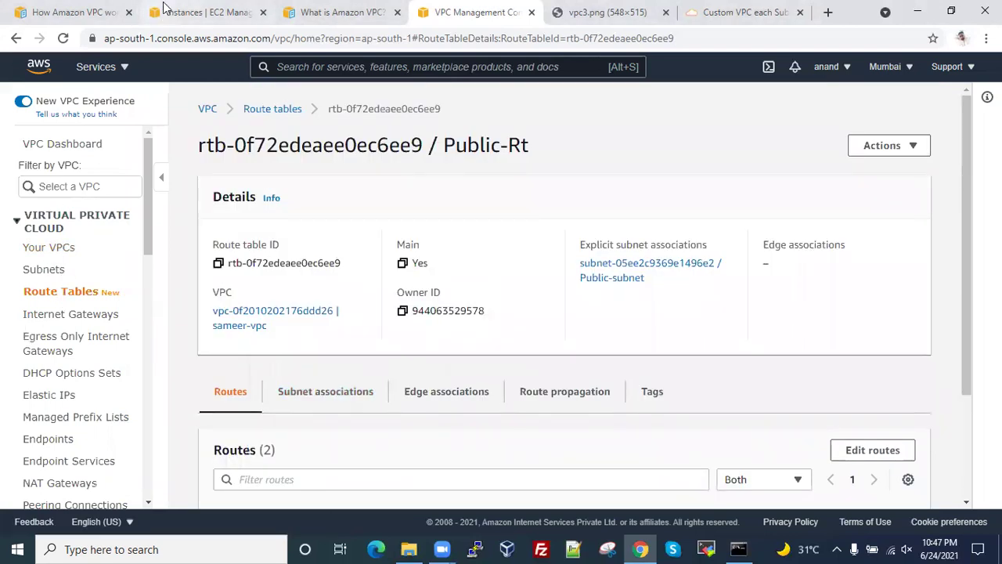
- Open the default security group sg-0022e0a51227c6274 from the security details of the Public-server instance
left_click(205, 12)
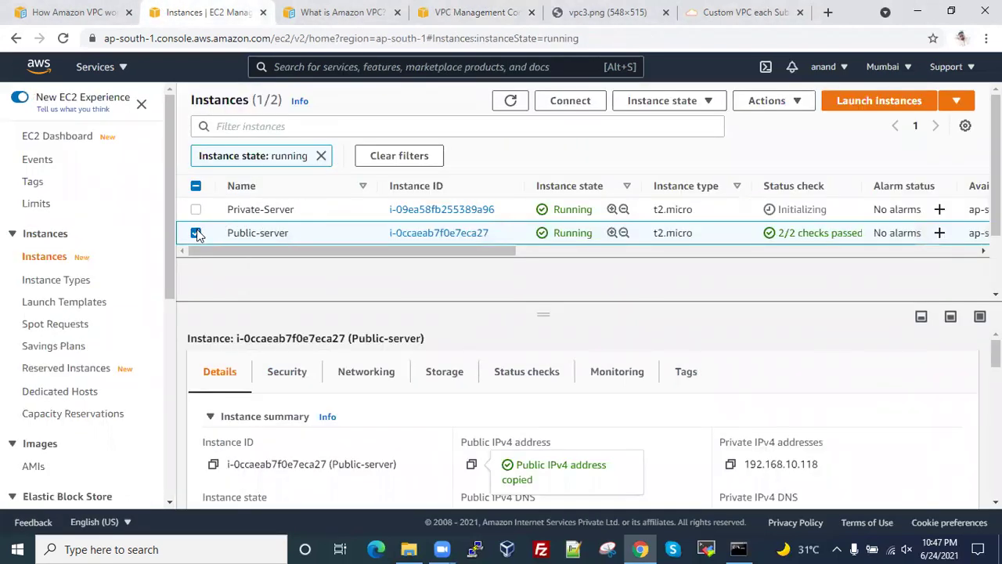
left_click(196, 233)
left_click(311, 238)
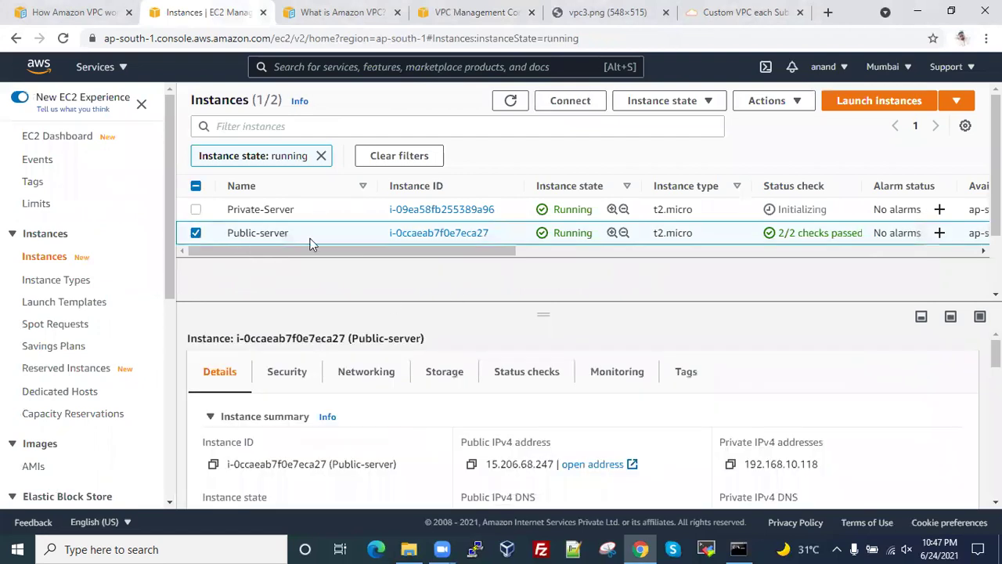
left_click(298, 382)
left_click_drag(548, 254, 460, 241)
scroll(328, 440, "down", 1)
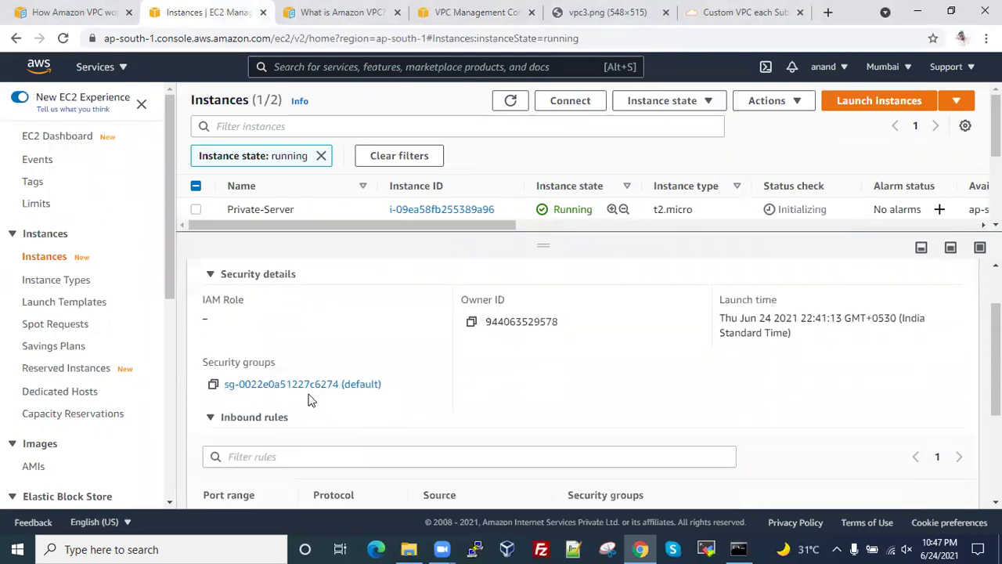
left_click(316, 384)
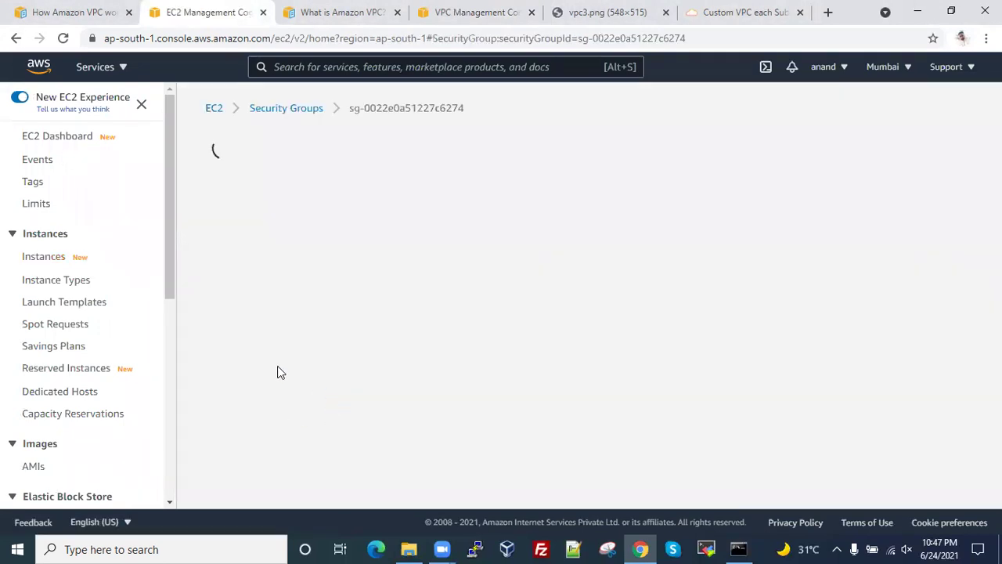
- Examine the inbound and outbound rules of the default security group
scroll(557, 327, "down", 1)
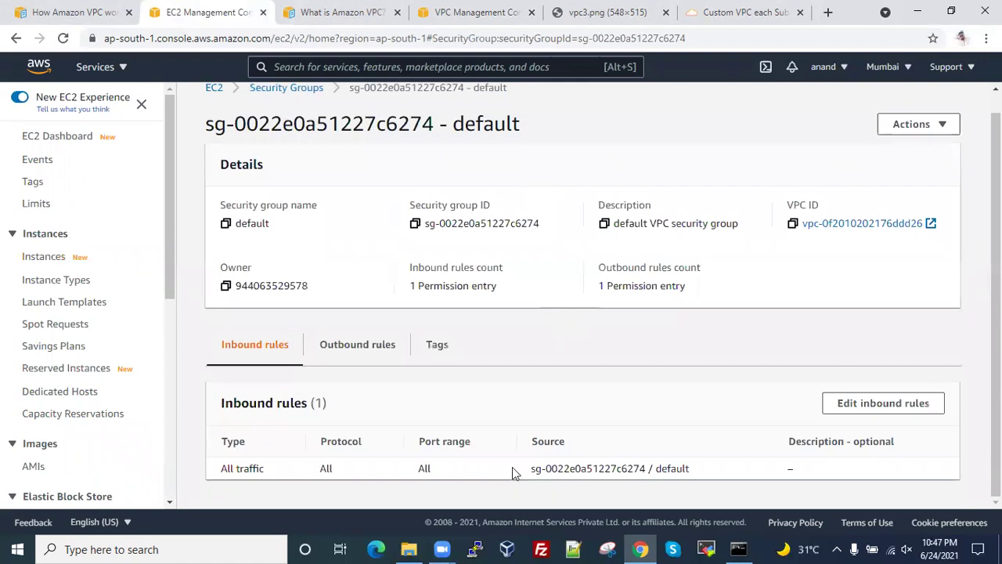
left_click(331, 345)
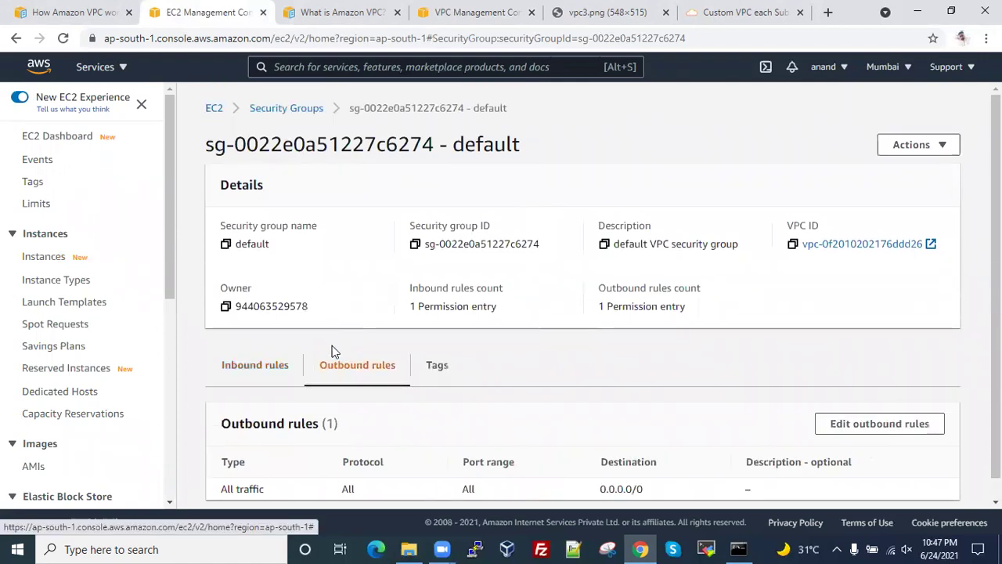
left_click(258, 368)
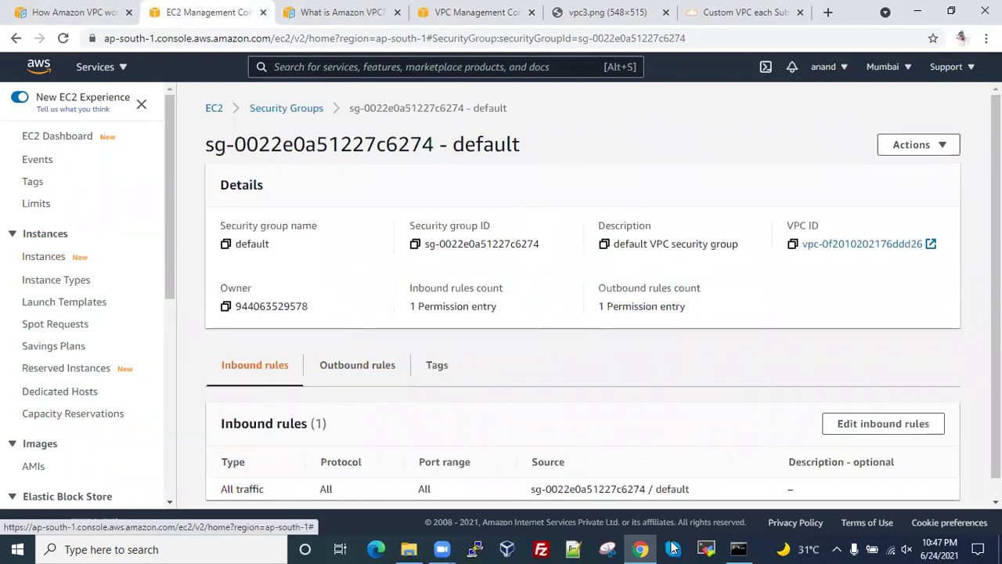
- Switch to Command Prompt, run ping 15.206.68.247 -ty again and return to the browser with the ping running
left_click(739, 549)
key("Up")
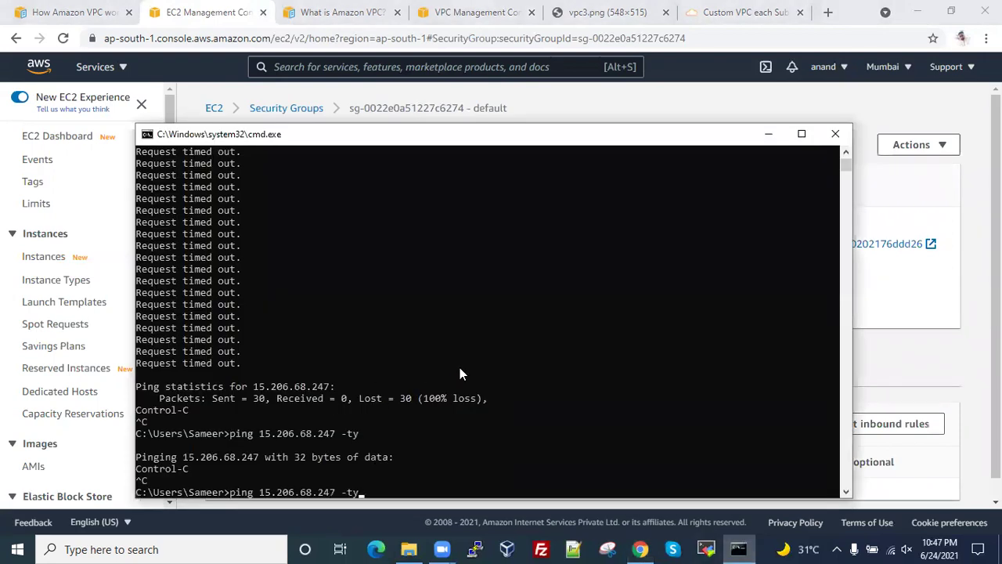
key("Return")
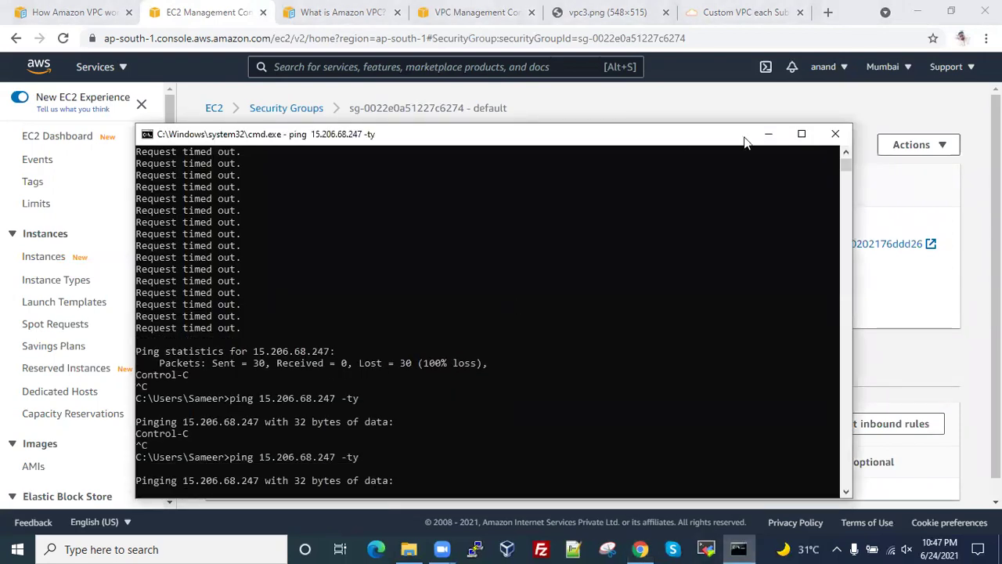
left_click(767, 134)
- Set the source of the default security group's All traffic inbound rule to Anywhere and save the rules
scroll(635, 429, "down", 1)
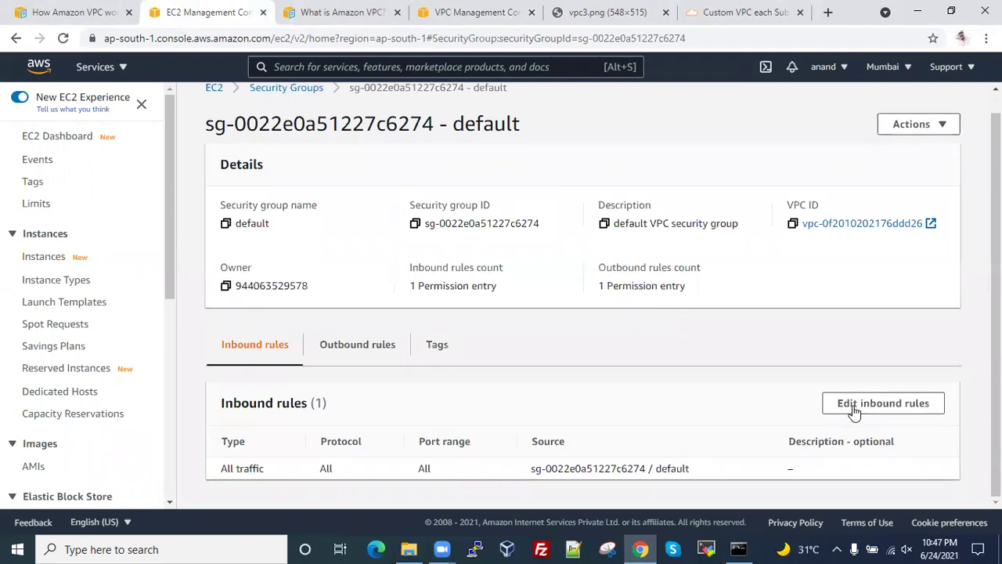
left_click(829, 403)
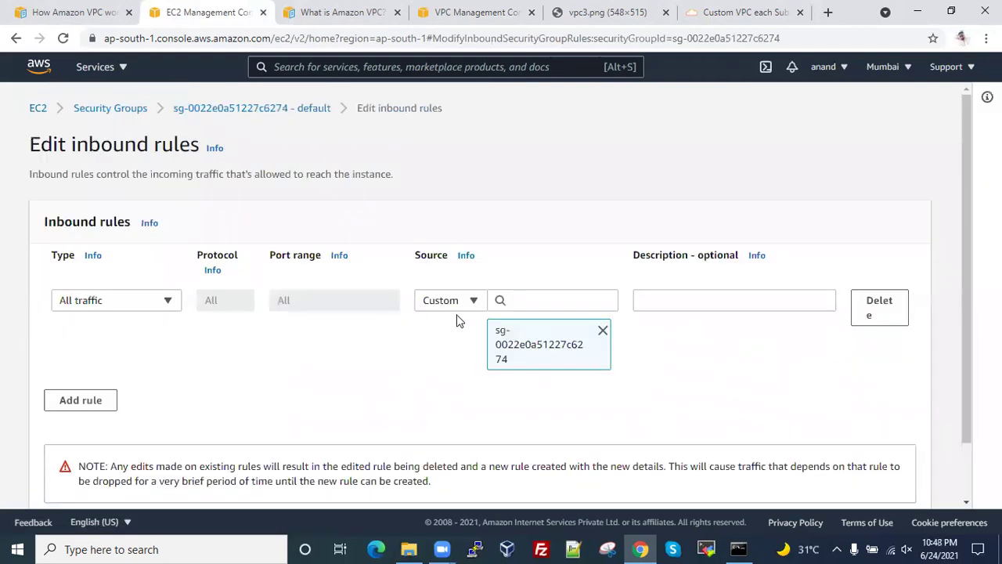
scroll(457, 320, "down", 1)
left_click(457, 237)
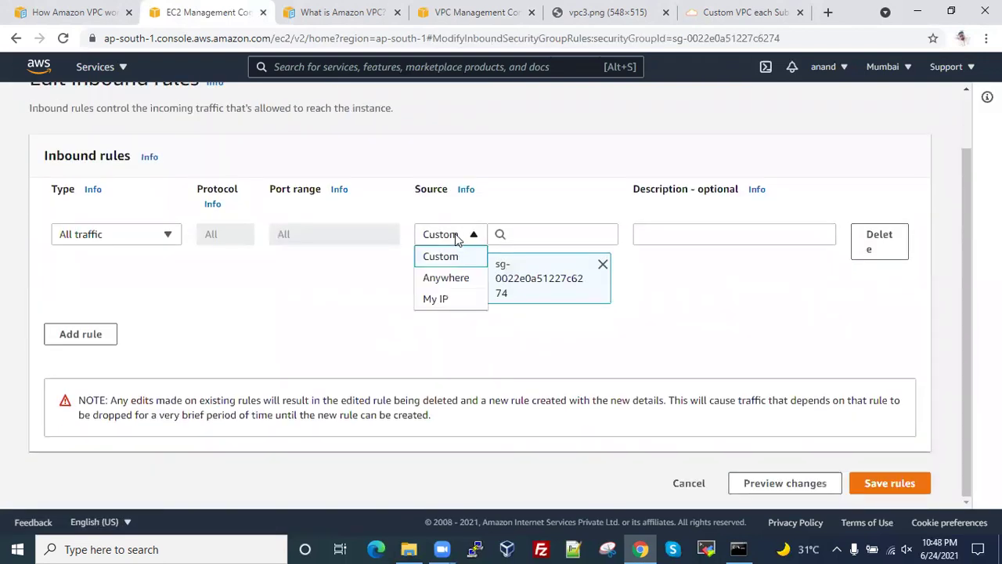
left_click(433, 276)
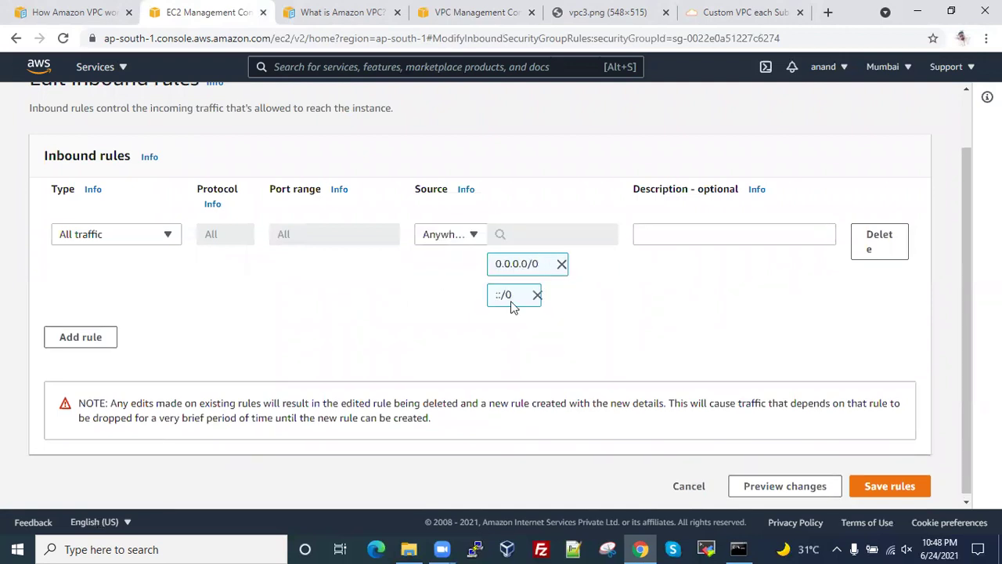
left_click(887, 484)
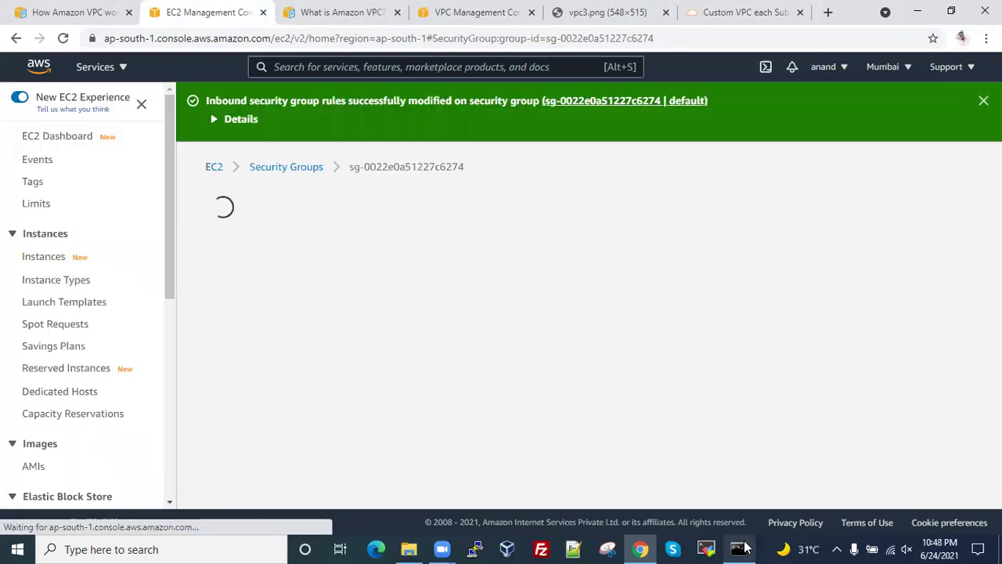
- Check the running ping in Command Prompt, stop it and dismiss the security group notice in the browser
left_click(739, 548)
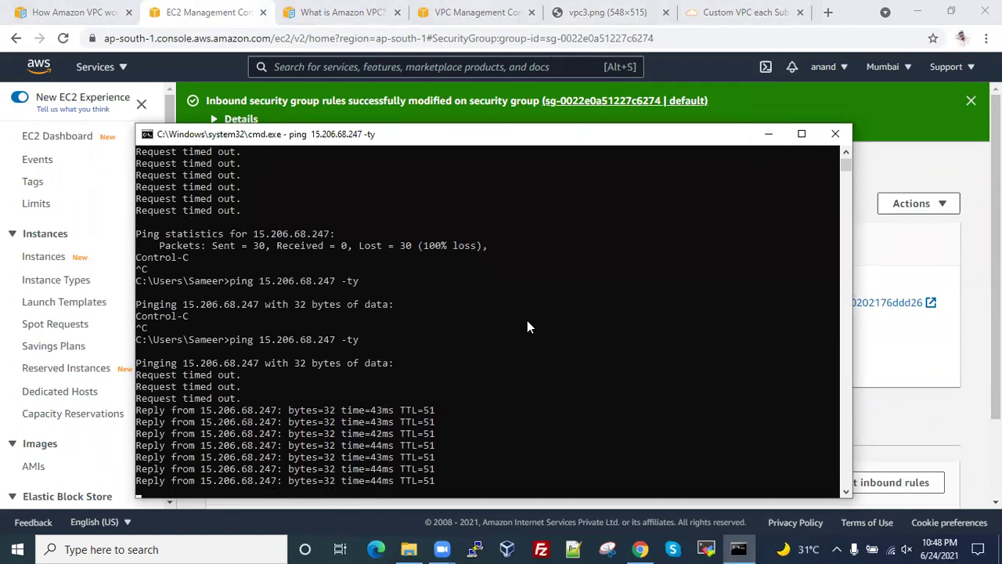
key("ctrl+c")
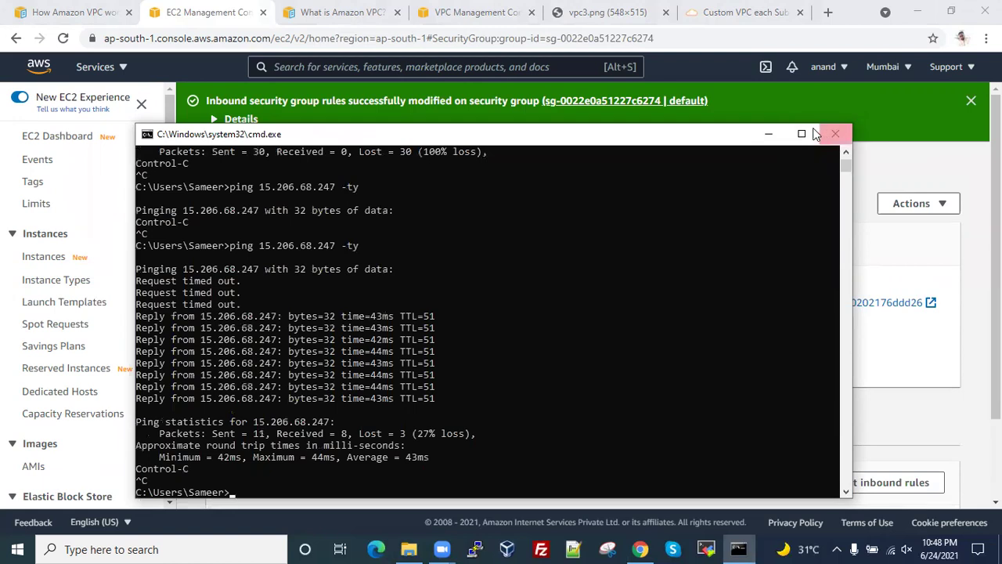
left_click(769, 135)
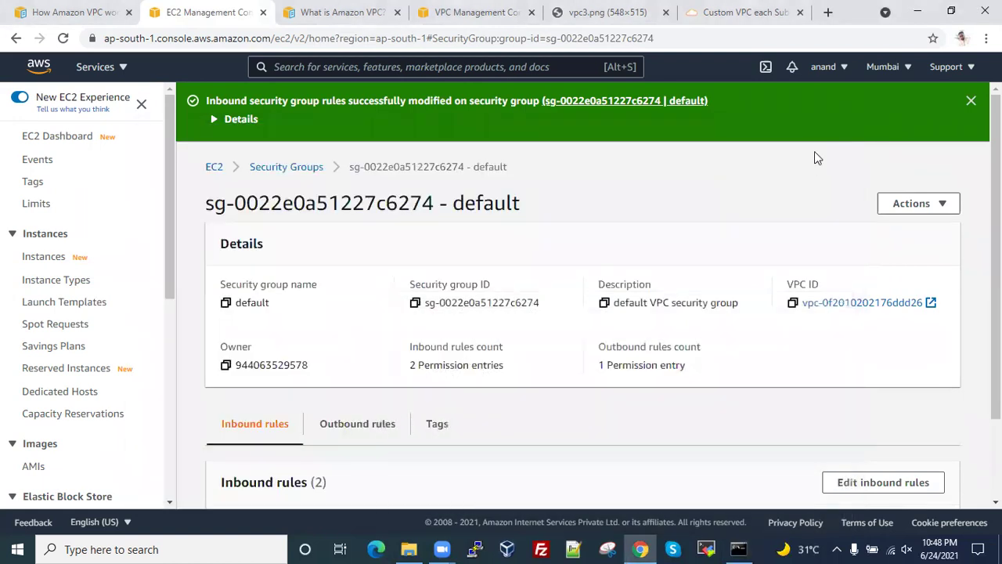
left_click(969, 103)
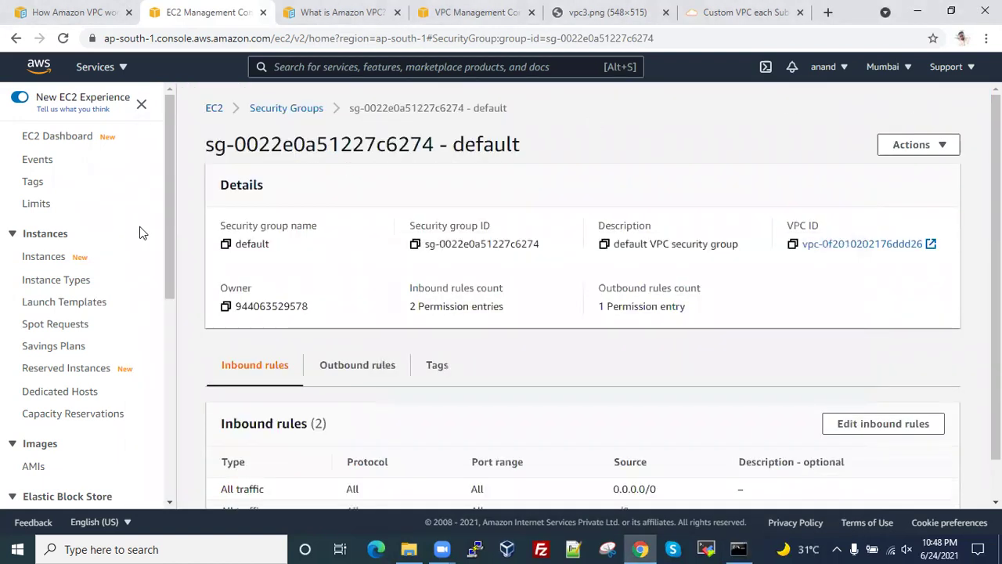
- Run ping 15.206.68.247 -ty once more in Command Prompt, watch the replies and stop it
left_click(737, 549)
key("Up")
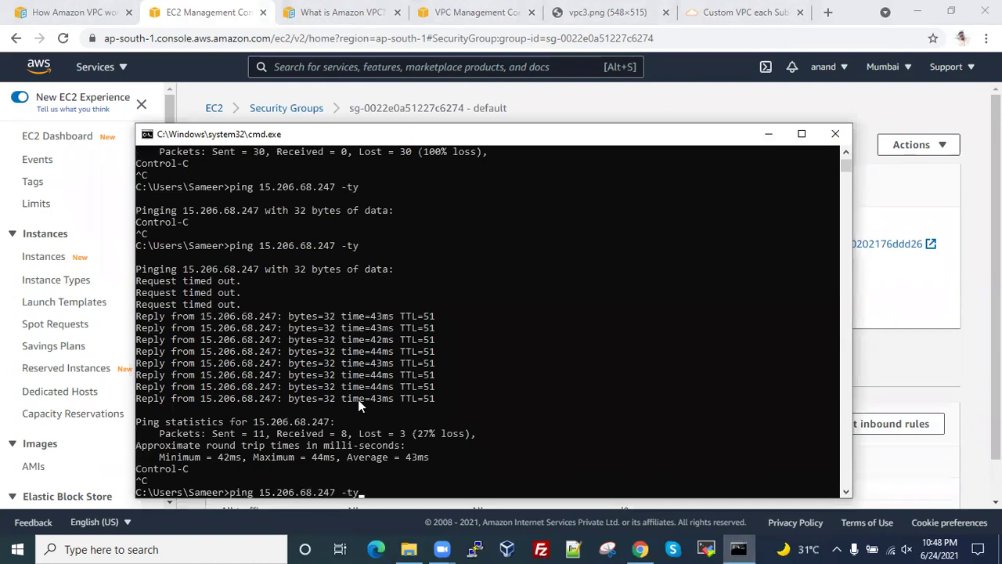
key("Return")
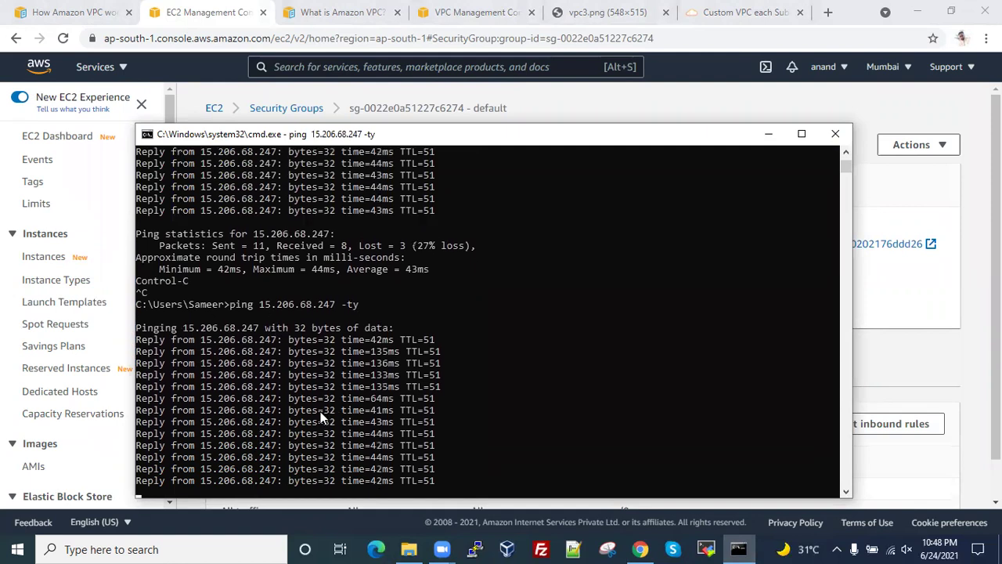
key("ctrl+c")
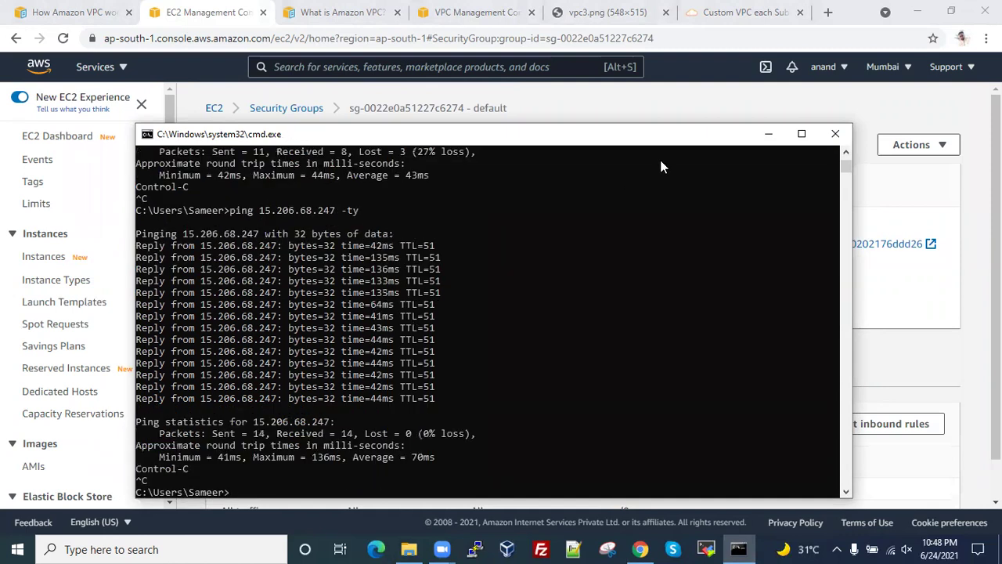
left_click(766, 134)
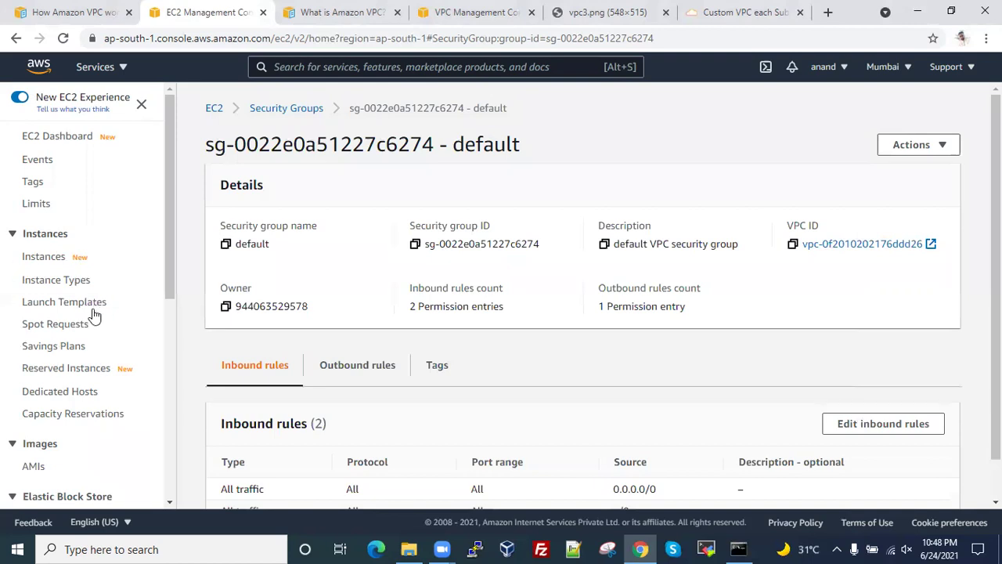
key("ctrl+4")
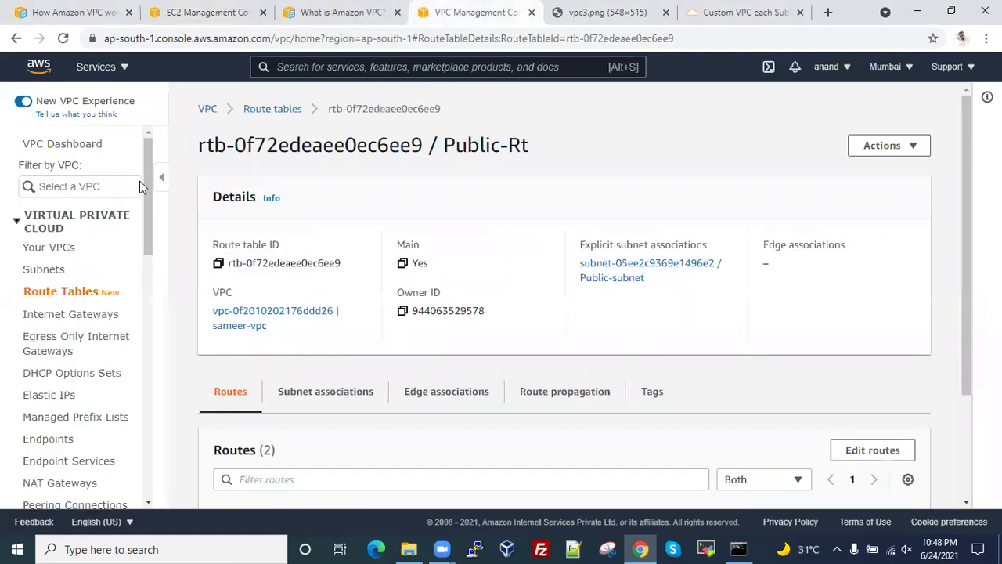
left_click(266, 112)
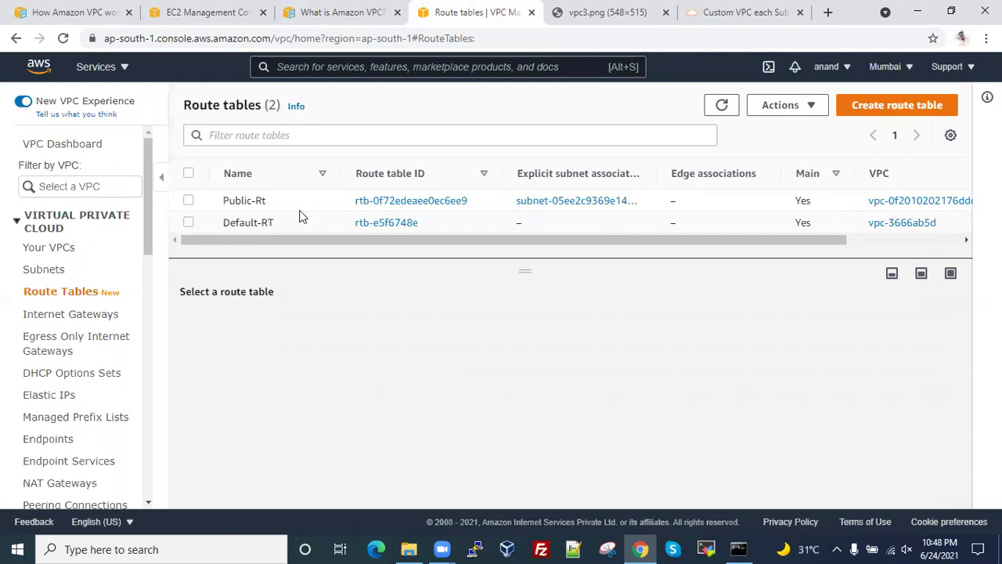
left_click(871, 105)
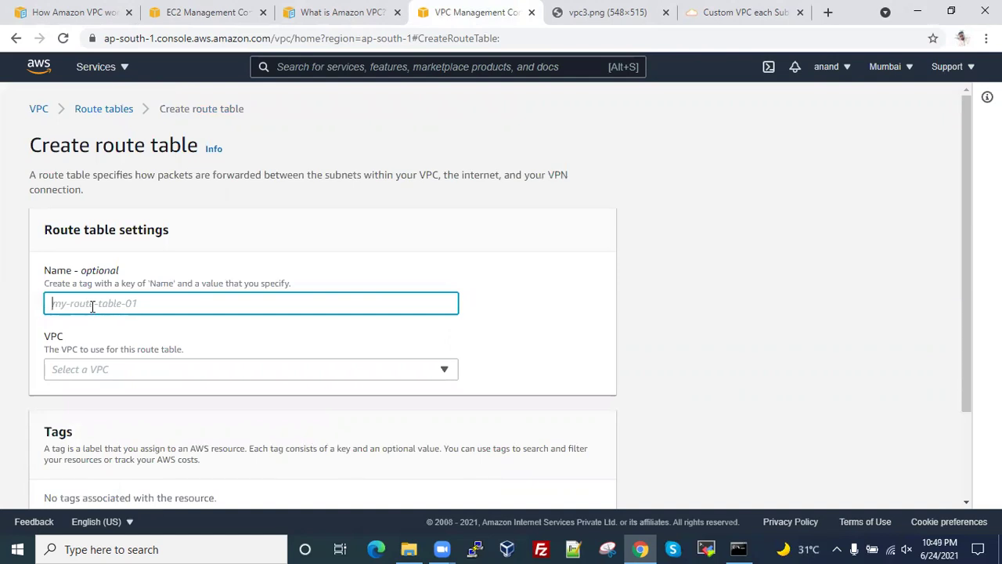
type("Private-RT")
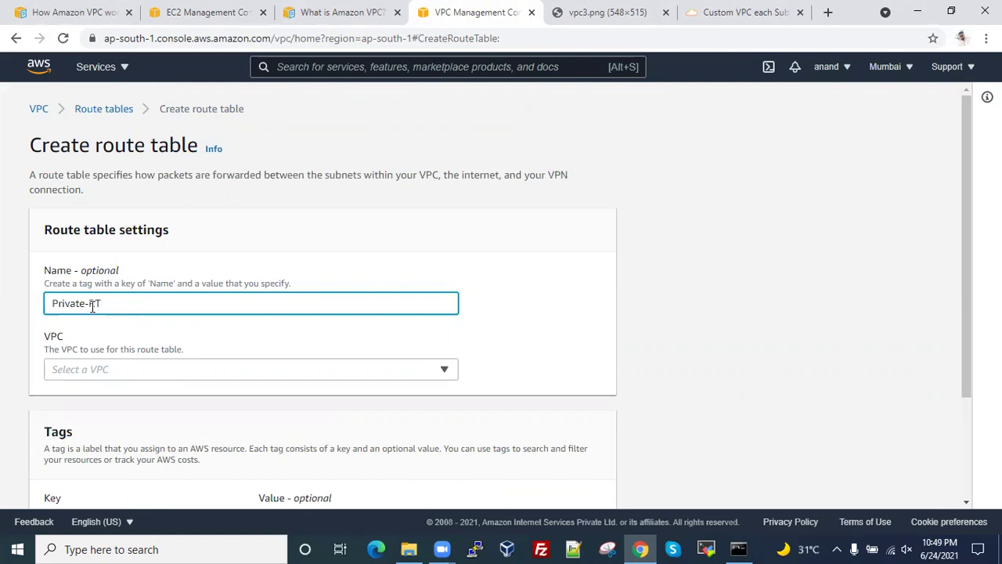
scroll(164, 190, "down", 2)
left_click(162, 232)
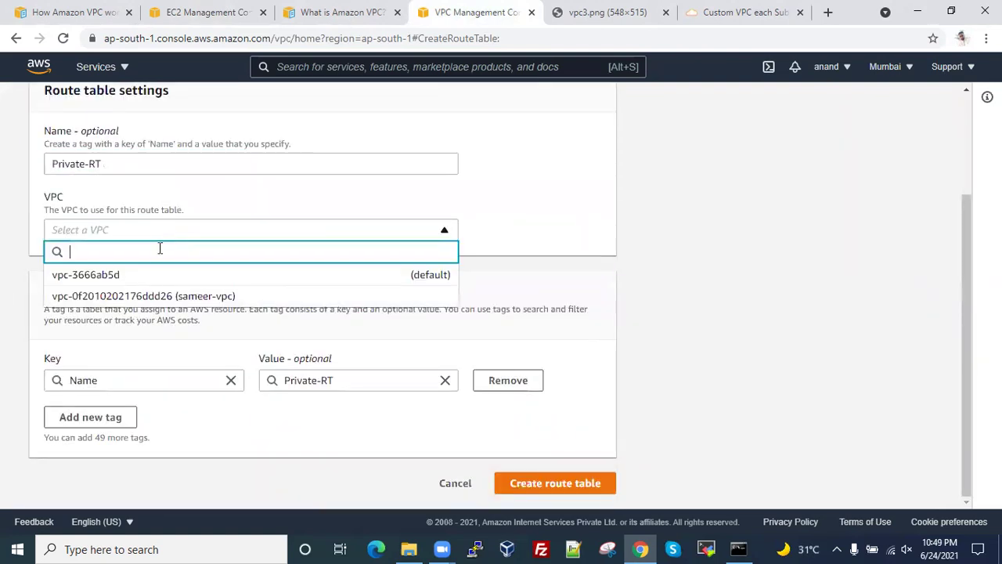
left_click(155, 292)
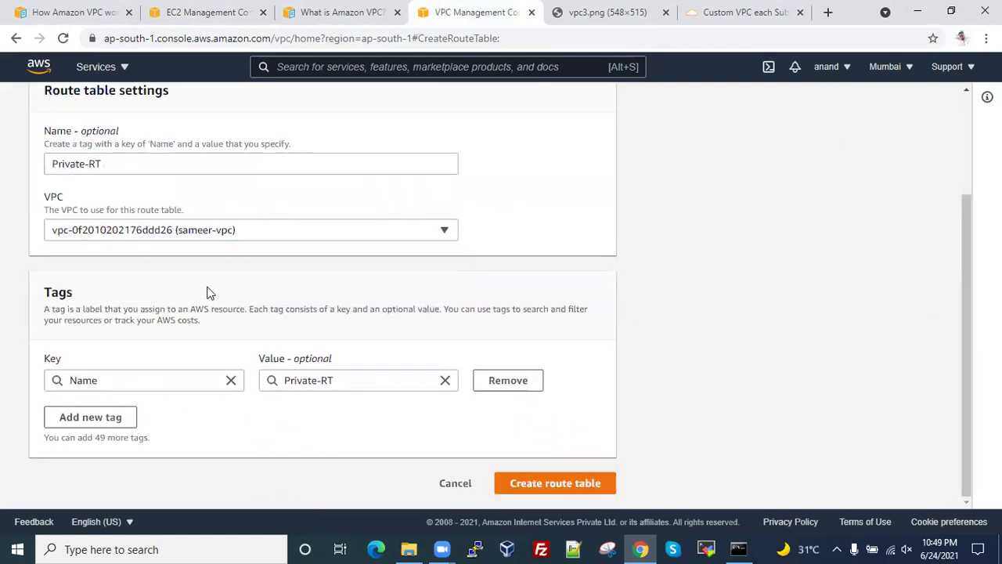
left_click(536, 484)
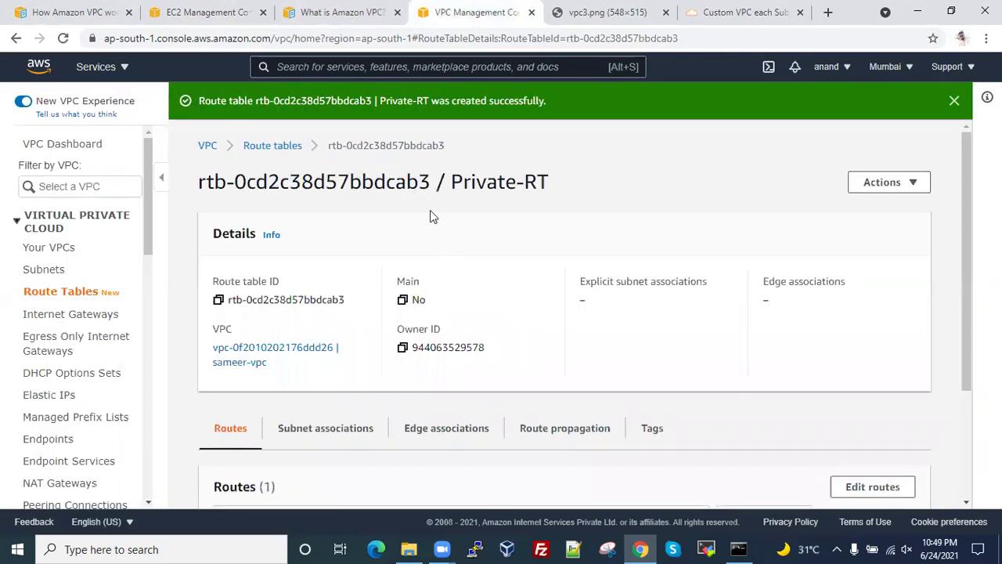
- Return to the route tables list, enlarge it to show all tables and review the routes of Public-Rt
left_click(57, 292)
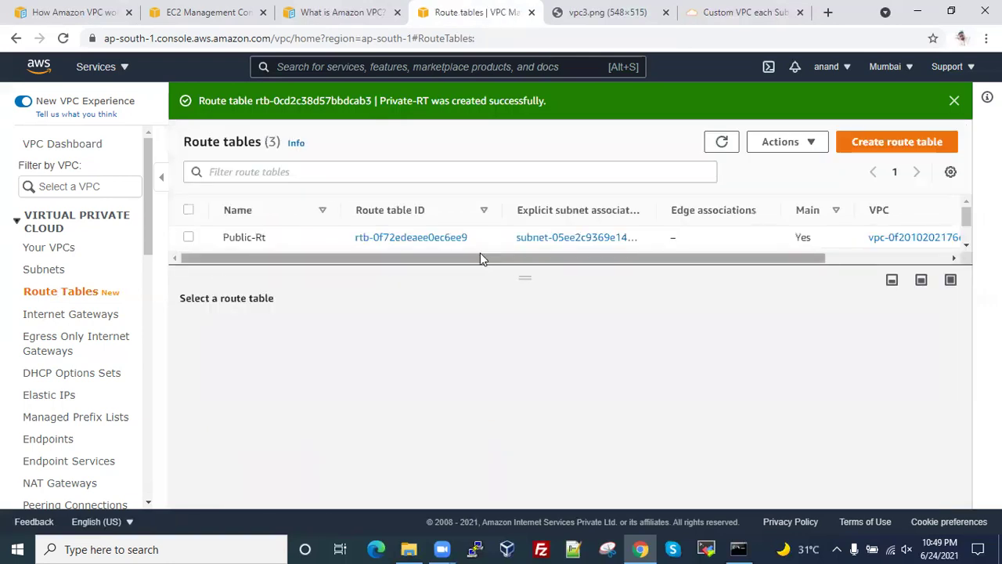
left_click_drag(519, 281, 520, 321)
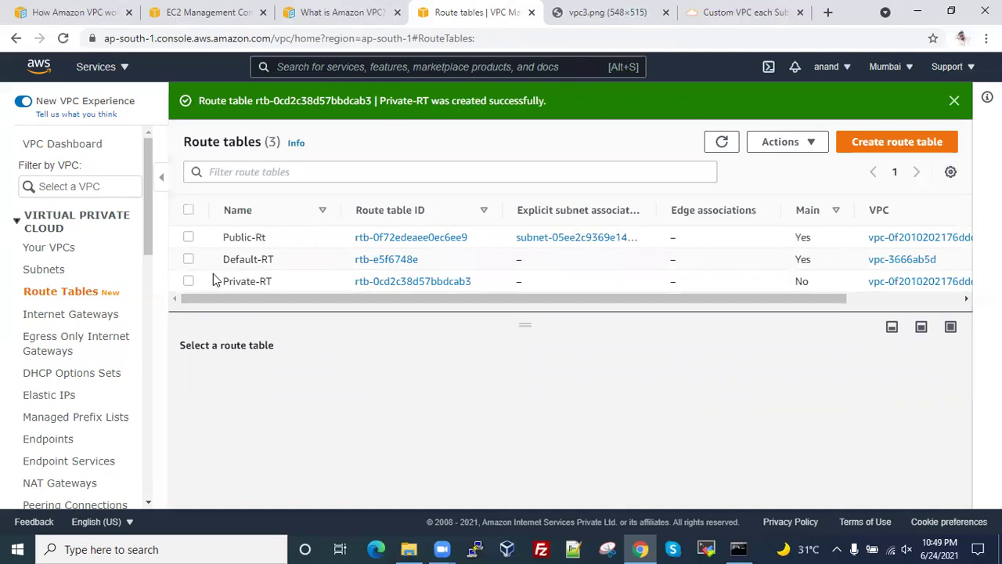
left_click(188, 281)
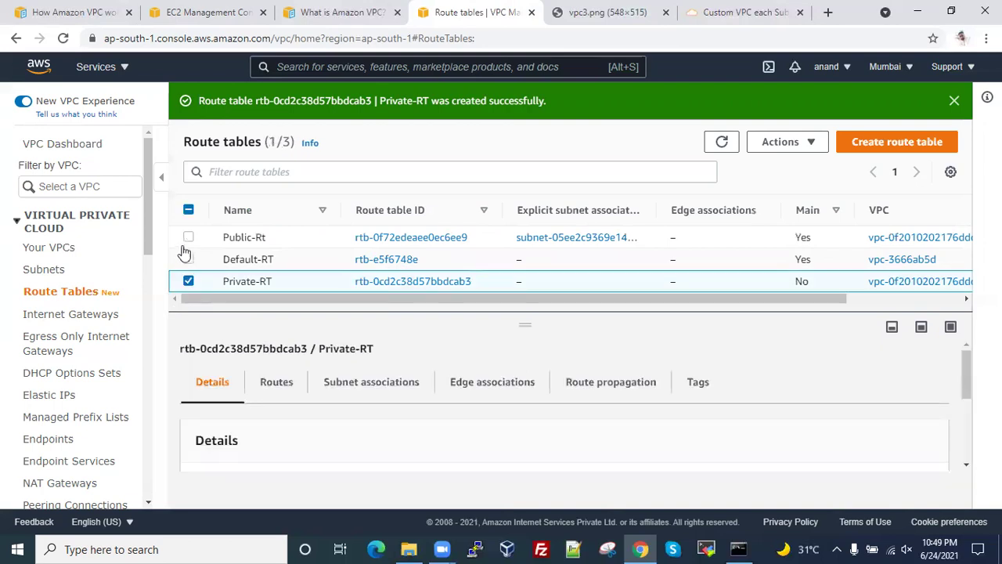
left_click(188, 281)
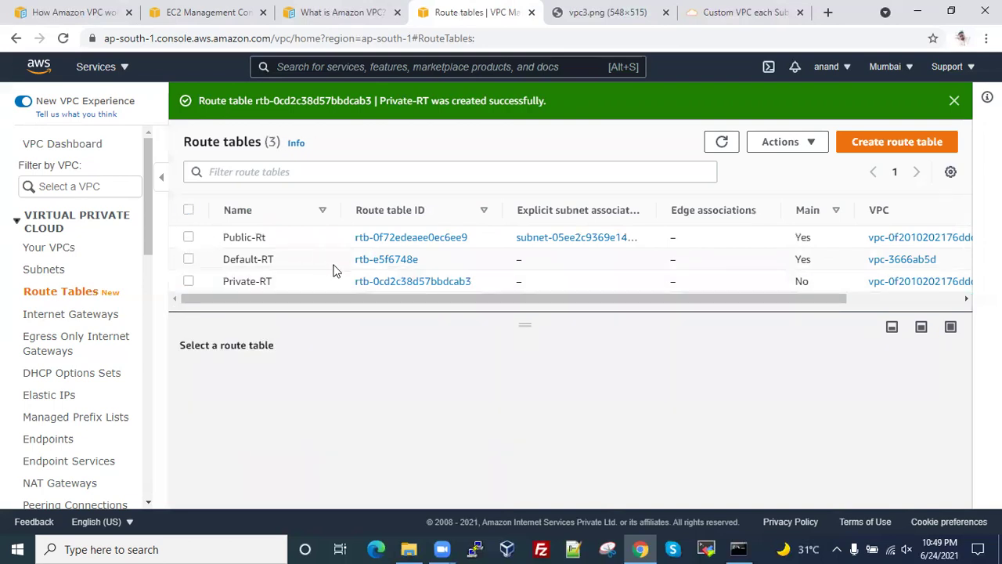
left_click(328, 237)
left_click(288, 384)
scroll(384, 429, "down", 2)
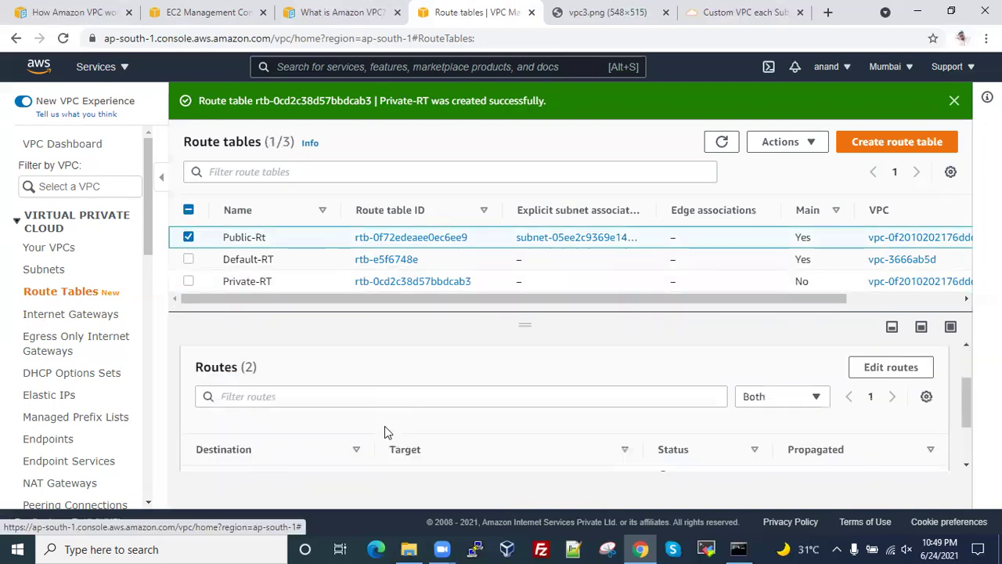
scroll(385, 426, "down", 1)
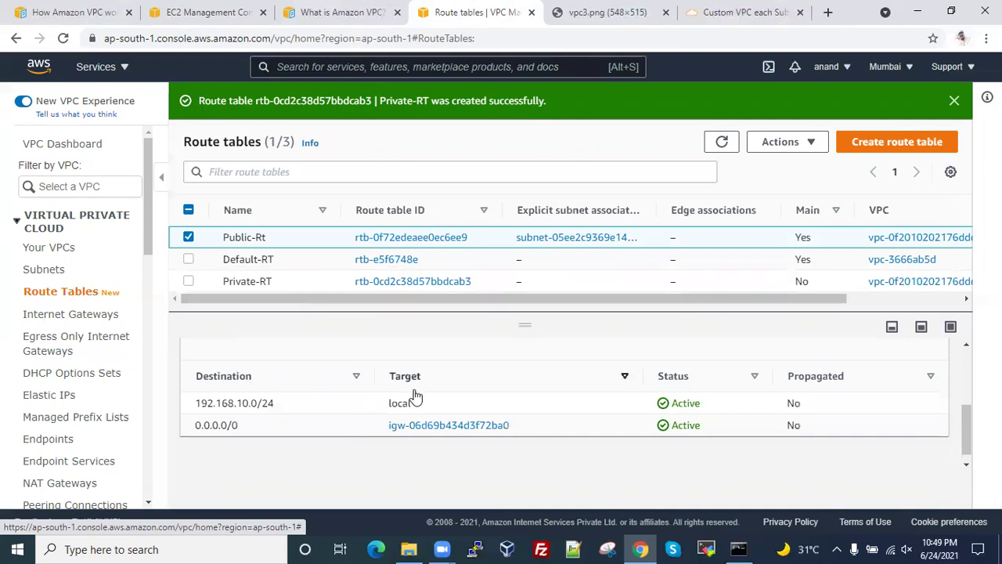
left_click(189, 239)
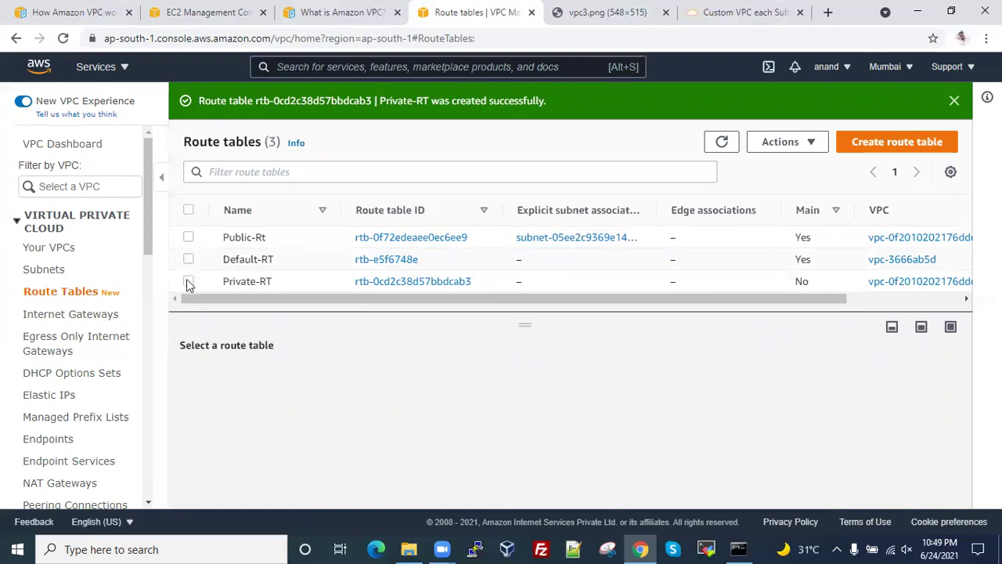
- Select Private-RT briefly, and recheck the destinations and targets in the Public-Rt routes
left_click(189, 283)
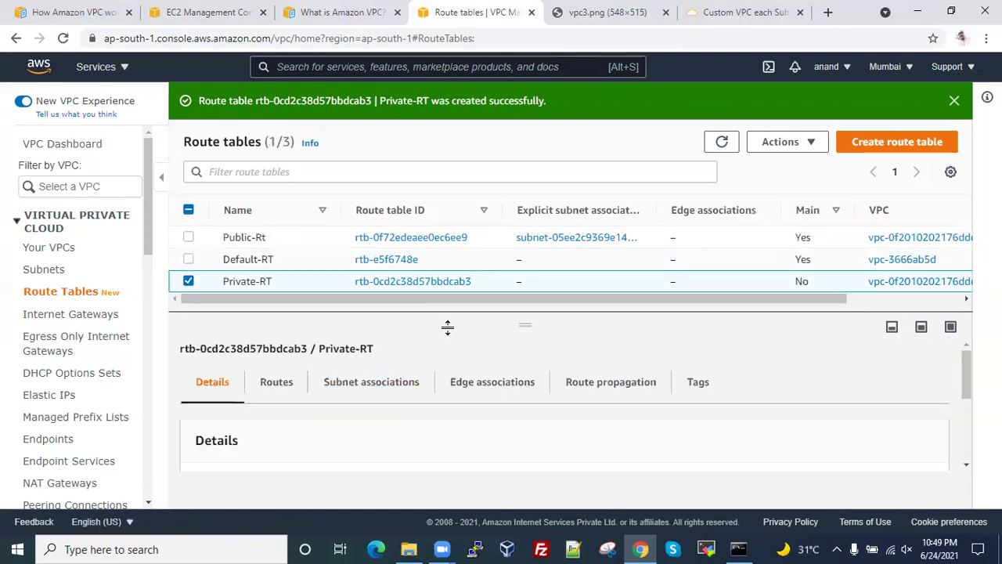
left_click(189, 281)
left_click(189, 237)
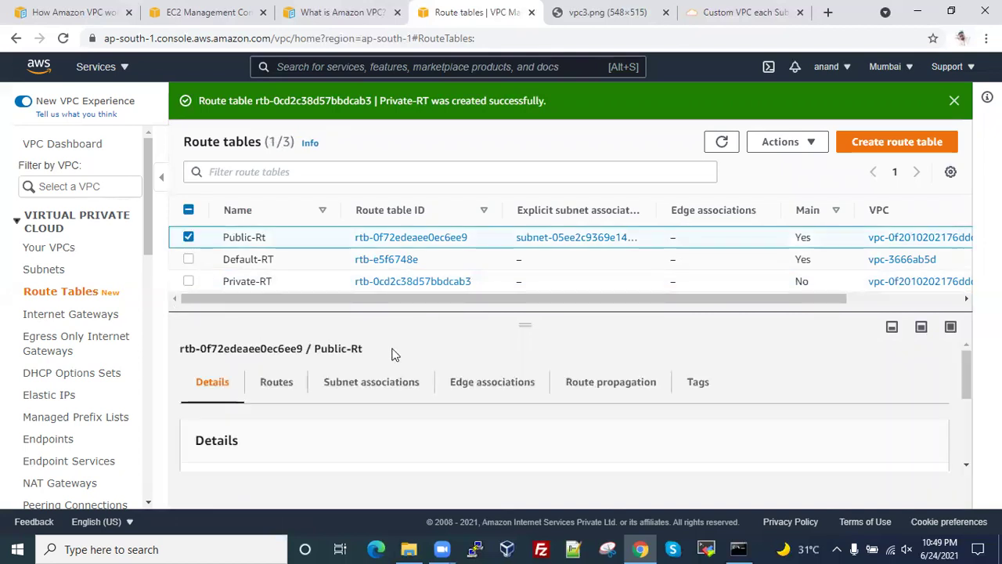
left_click(274, 385)
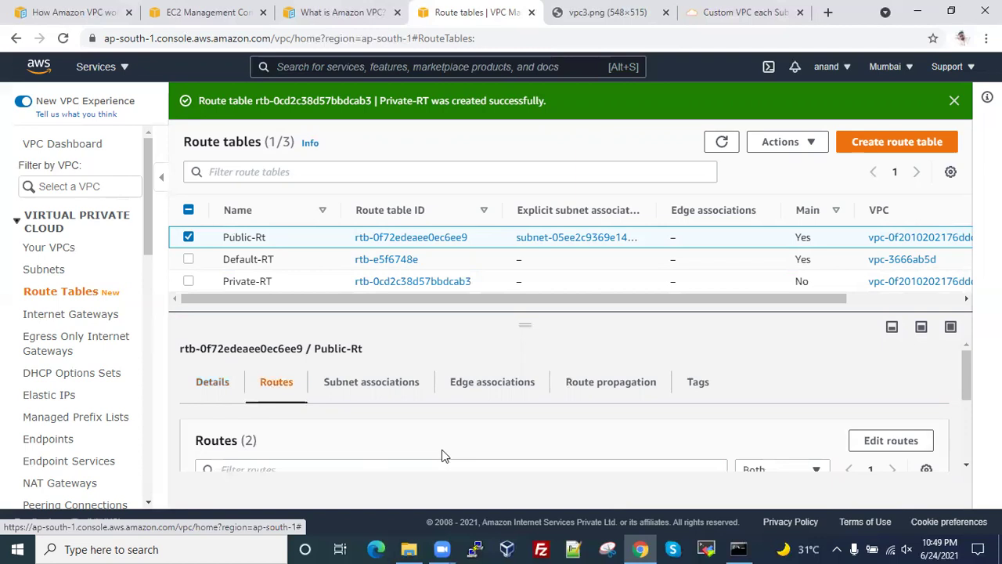
scroll(443, 454, "down", 2)
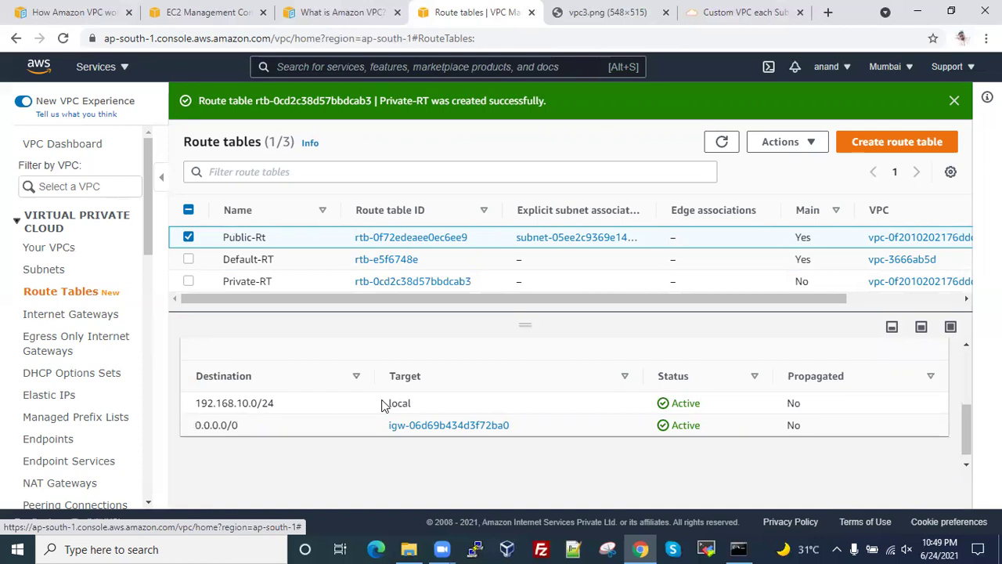
- Associate Private-subnet with the Private-RT route table and save the associations
left_click(189, 237)
left_click(188, 281)
scroll(382, 380, "down", 2)
scroll(376, 375, "up", 3)
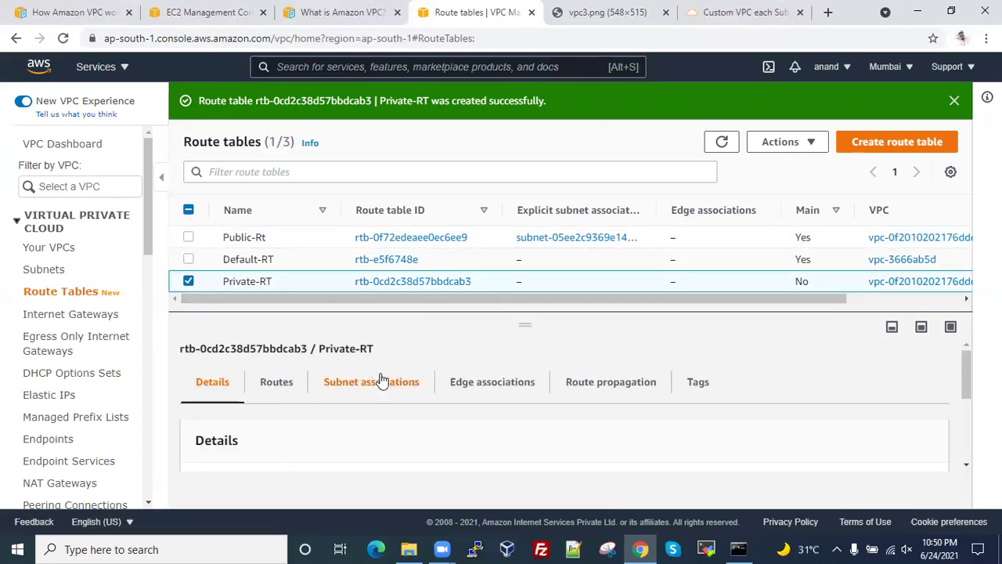
left_click(383, 386)
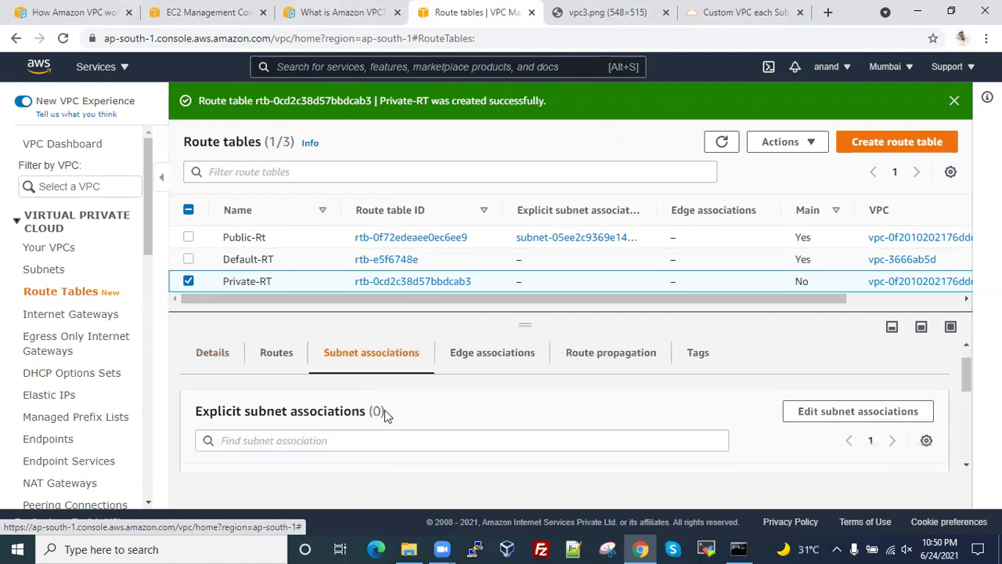
scroll(375, 423, "down", 2)
left_click(810, 399)
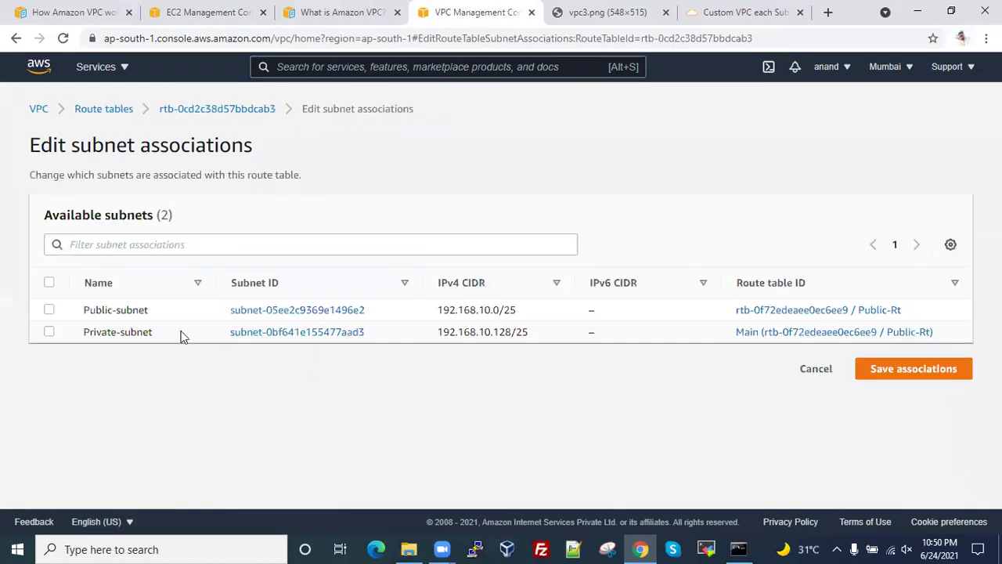
left_click(43, 332)
left_click(878, 487)
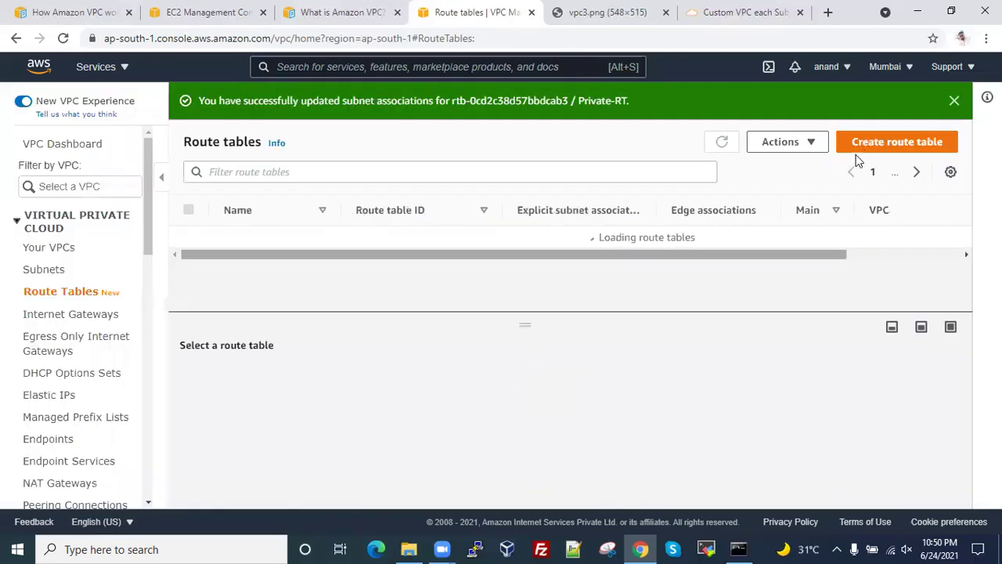
- Review the routes of Private-RT, checking the destination and target
left_click(189, 280)
left_click(278, 383)
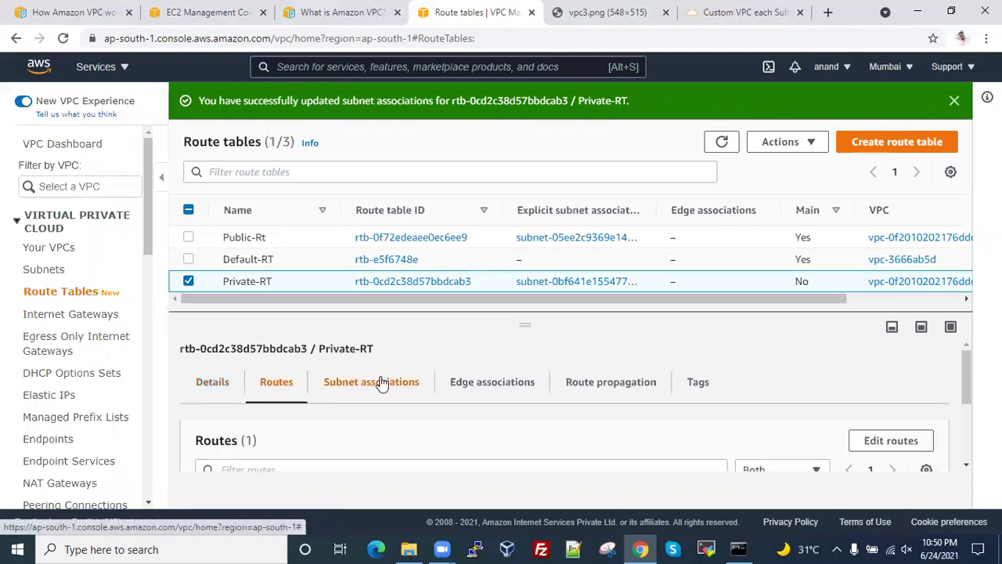
scroll(381, 384, "down", 2)
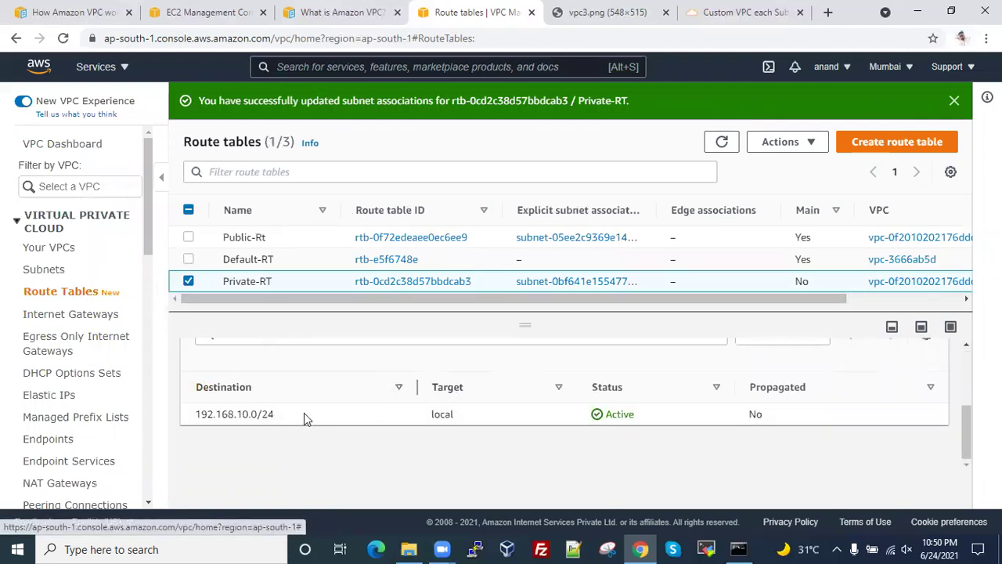
scroll(311, 411, "up", 1)
scroll(315, 400, "down", 1)
mouse_move(215, 414)
left_mouse_down()
mouse_move(235, 414)
mouse_move(197, 414)
left_mouse_up()
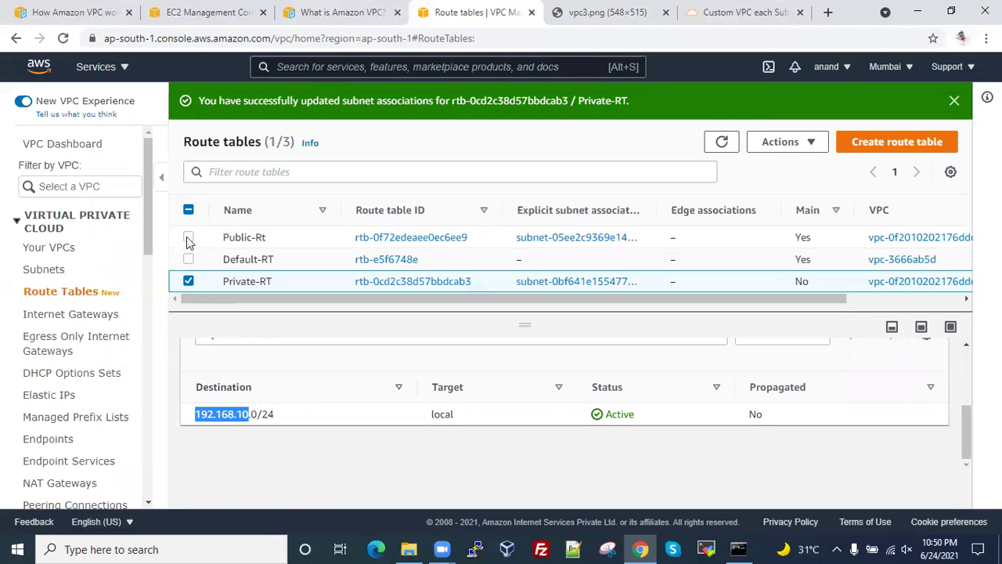
- Open the list of running EC2 instances, enlarge it and refresh until the status checks load
left_click(207, 11)
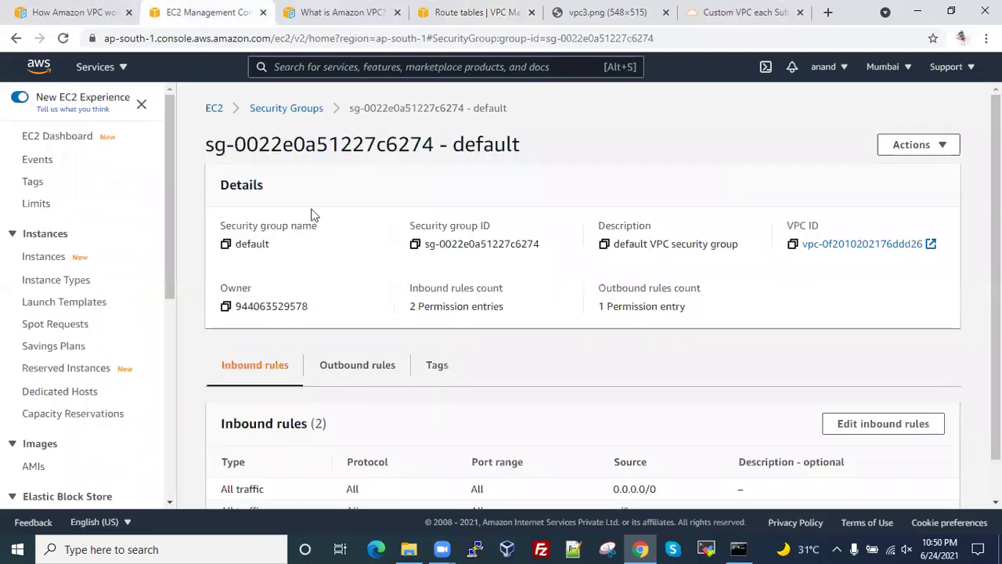
left_click(213, 108)
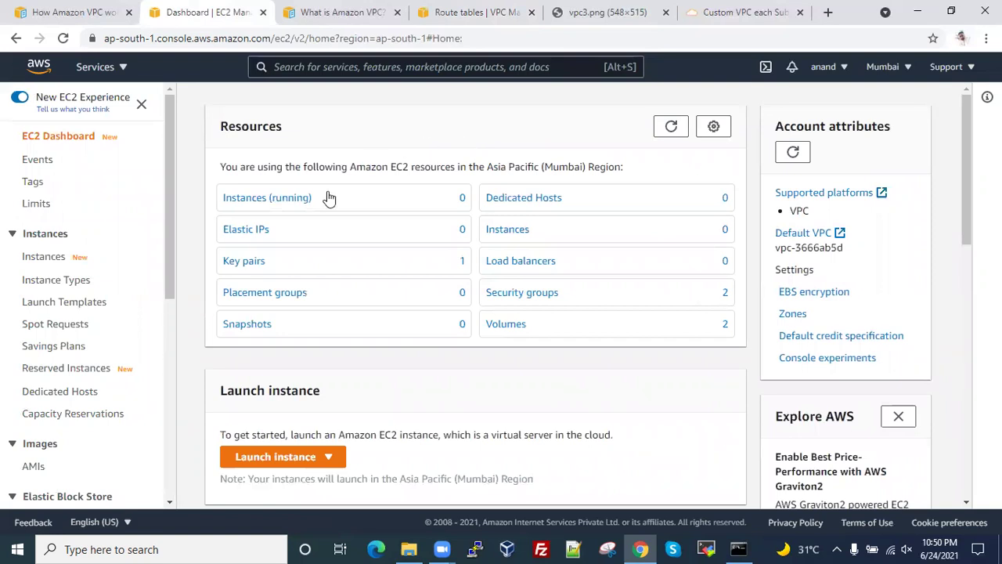
left_click(284, 205)
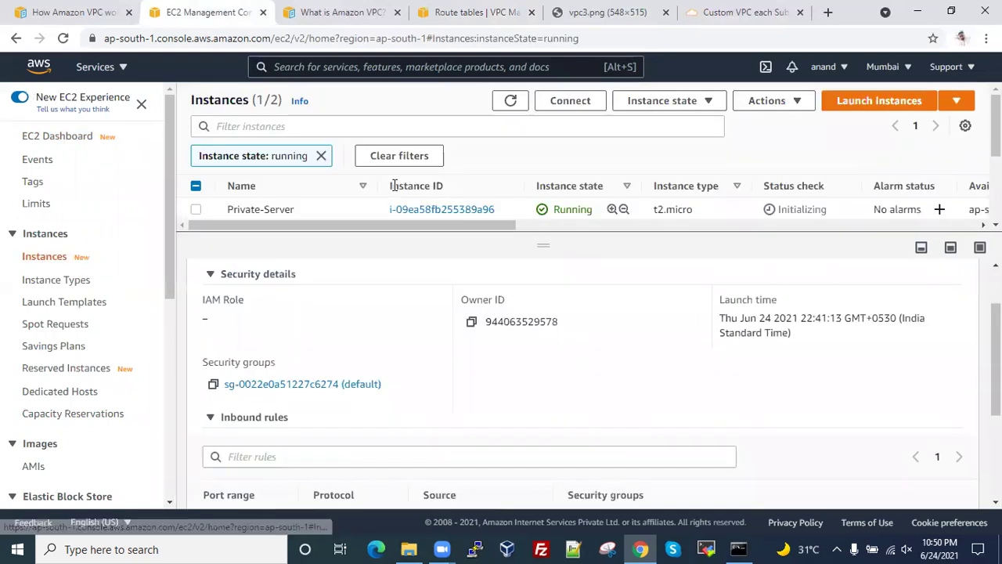
left_click(511, 104)
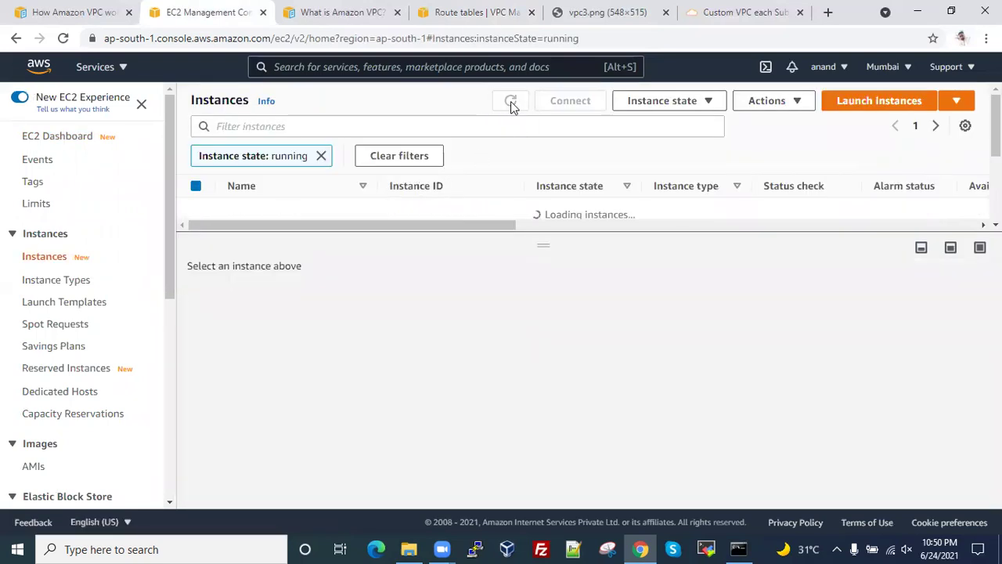
left_click(510, 101)
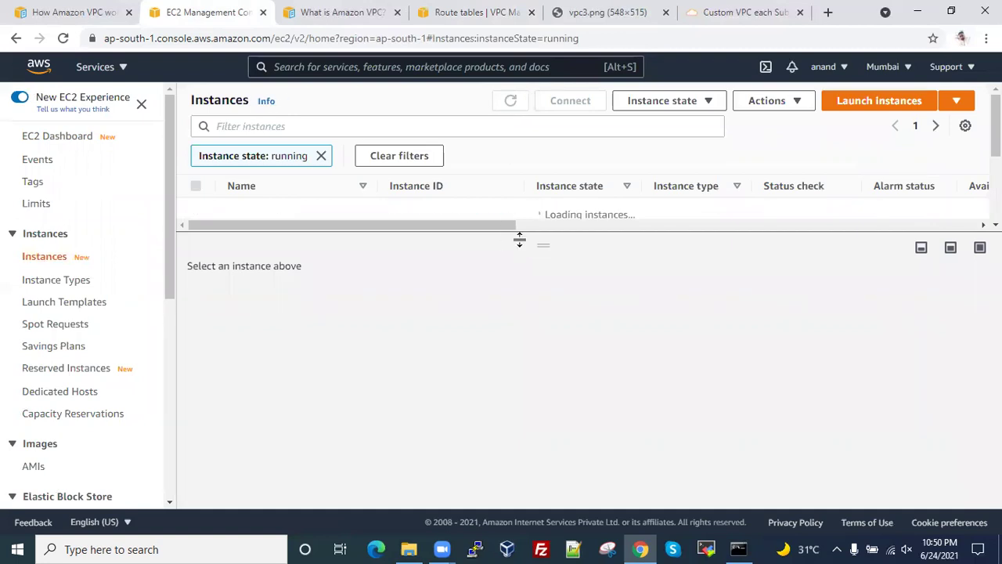
left_click_drag(545, 239, 537, 296)
left_click(509, 104)
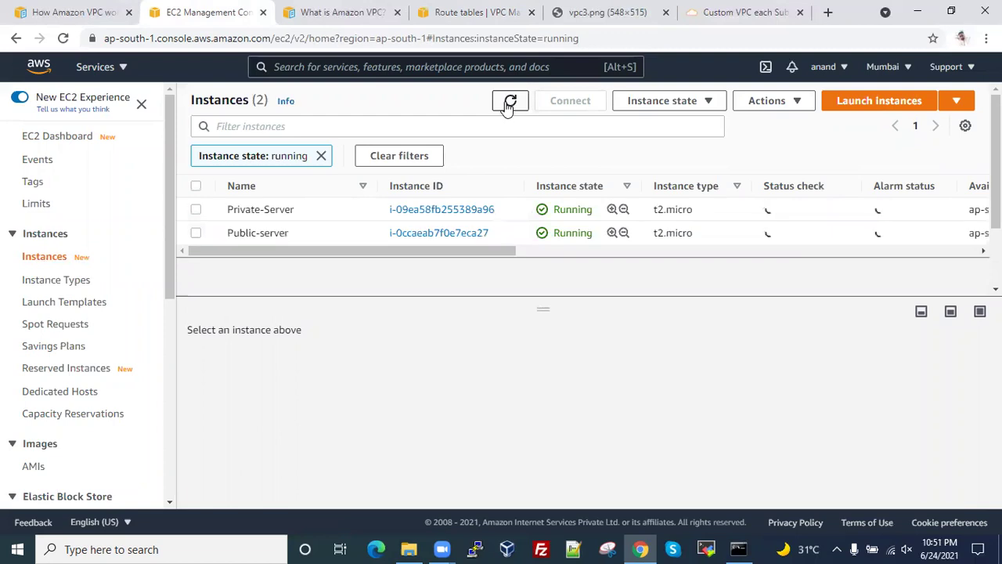
left_click(510, 104)
left_click(509, 104)
left_click(516, 109)
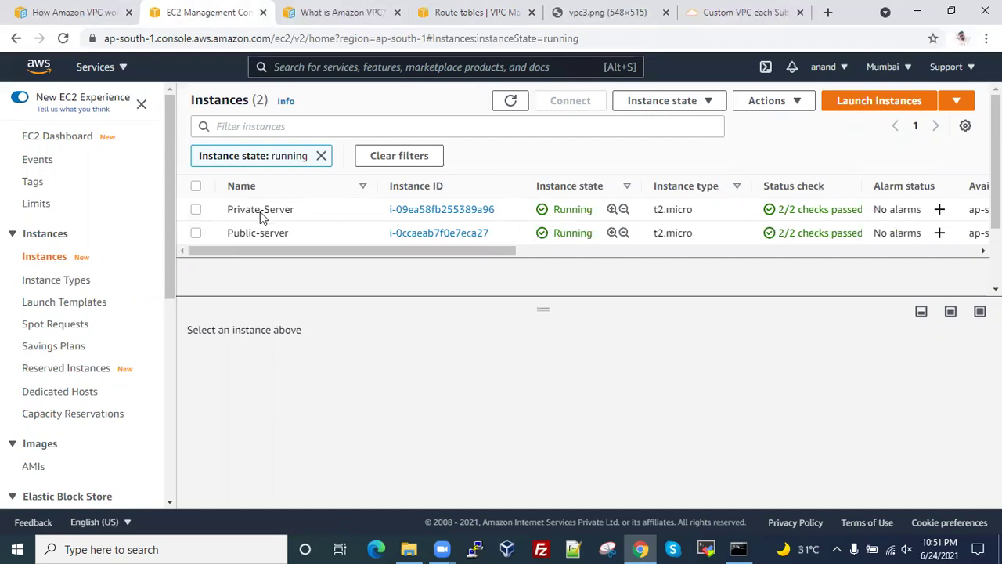
- Copy the public IPv4 address of Private-Server from its instance details
left_click(232, 217)
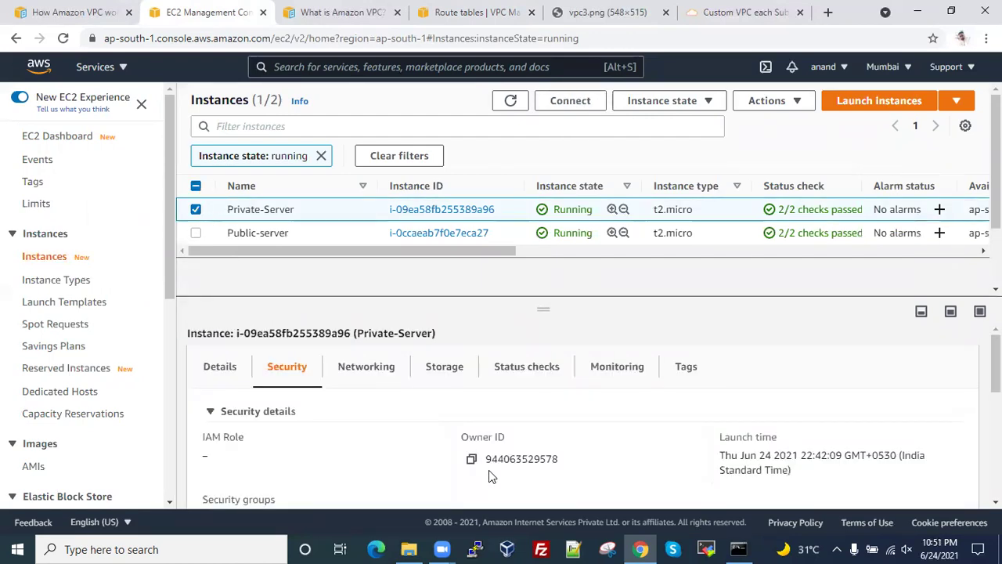
left_click(211, 370)
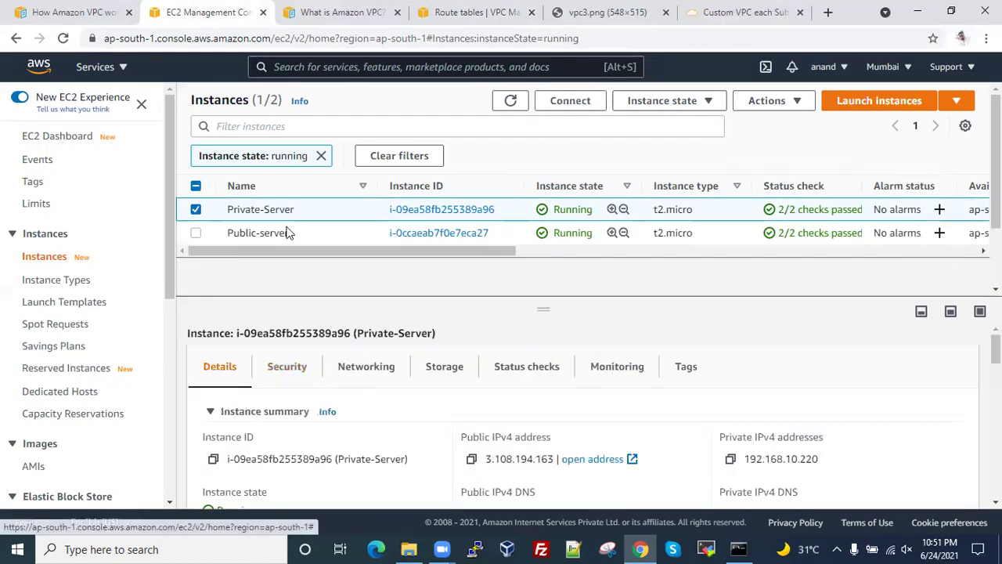
left_click(471, 462)
- Switch to Command Prompt and clear its screen with cls
left_click(739, 549)
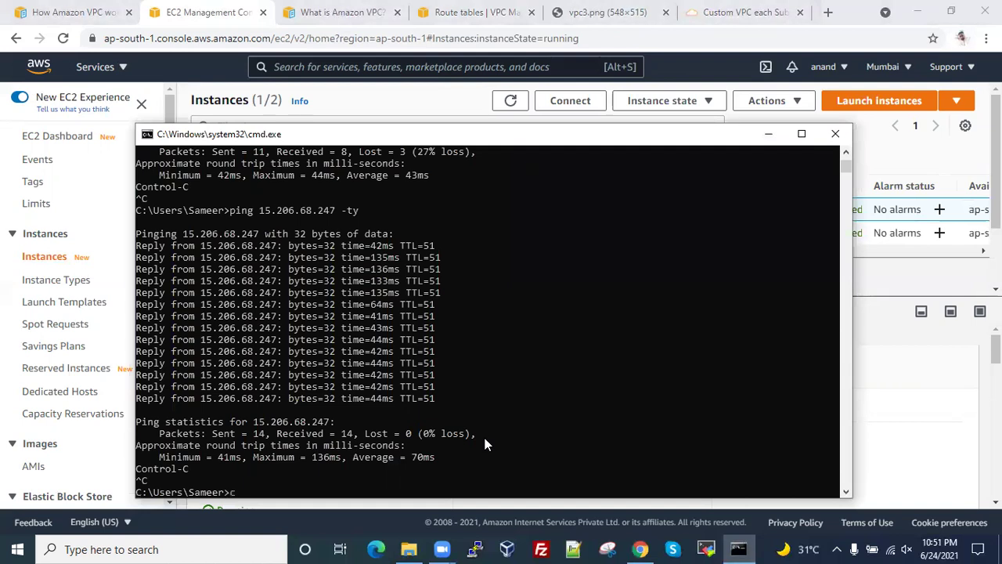
type("la")
key("Return")
type("c")
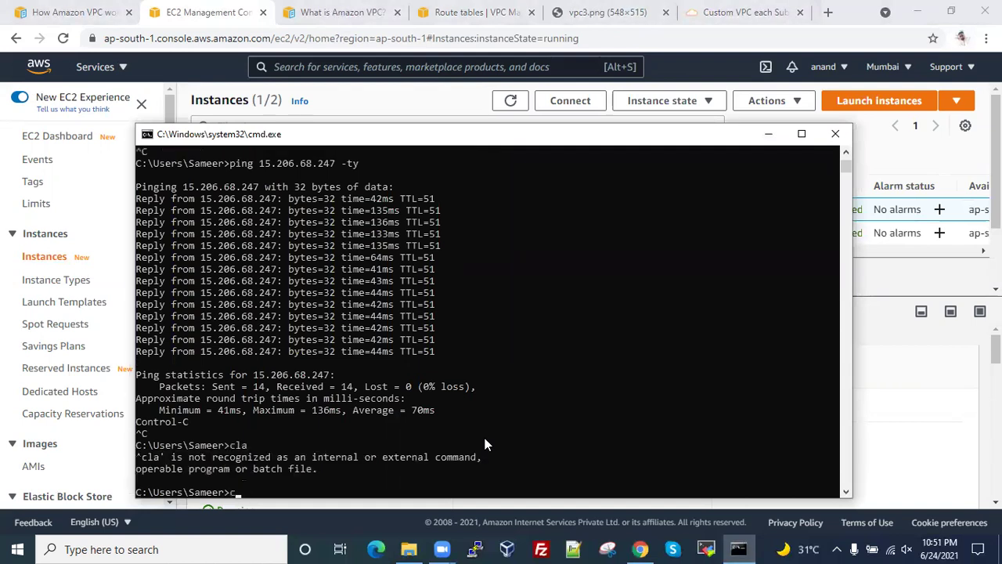
type("ls")
key("Return")
- Ping Private-Server at 3.108.194.163, stop the ping and minimize Command Prompt
type("ping")
right_click(354, 183)
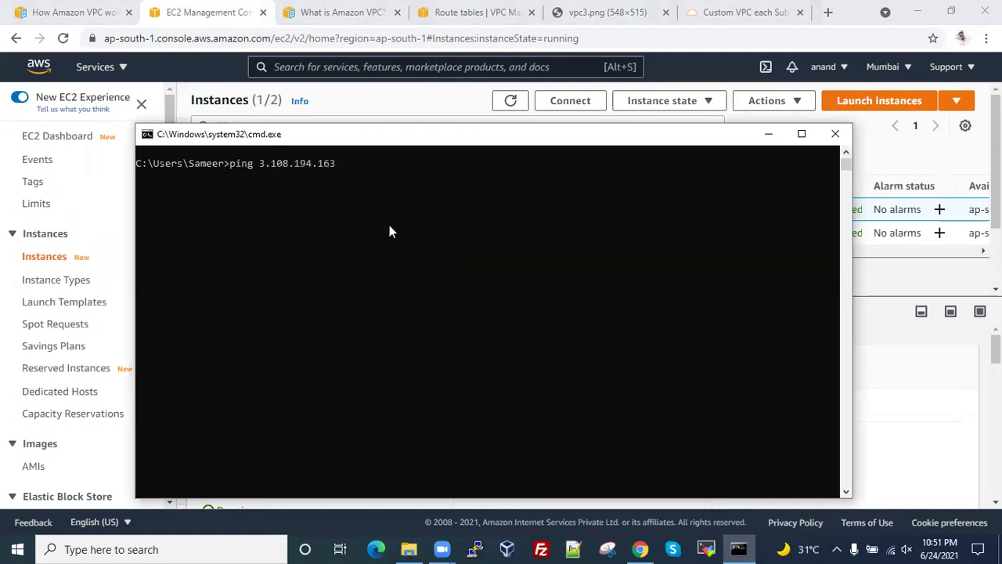
key("Return")
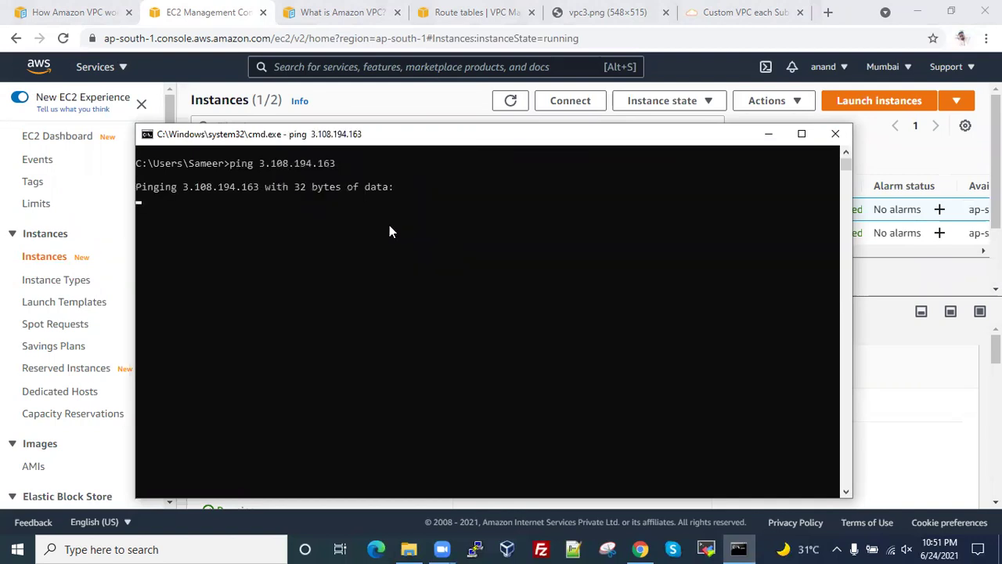
key("ctrl+c")
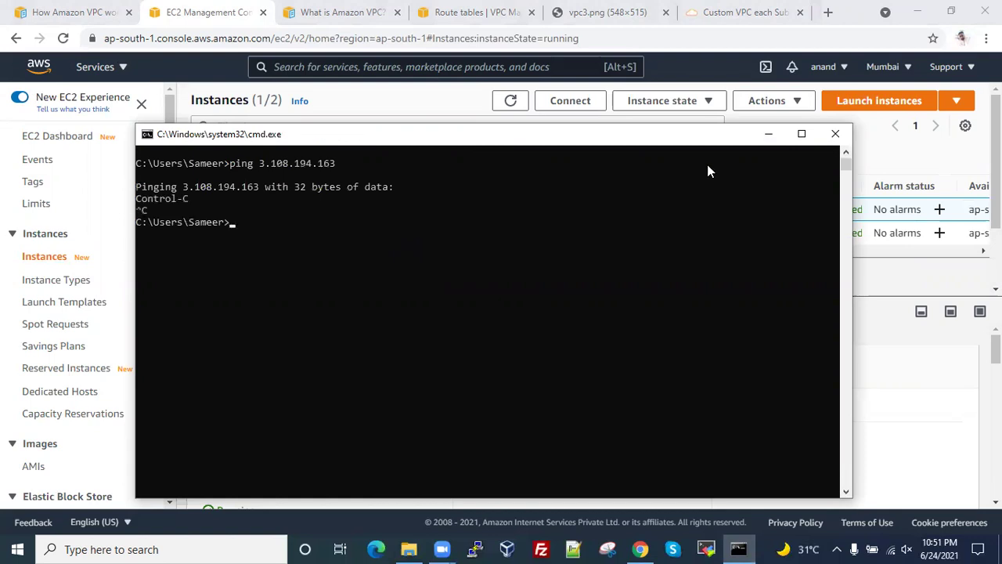
left_click(756, 134)
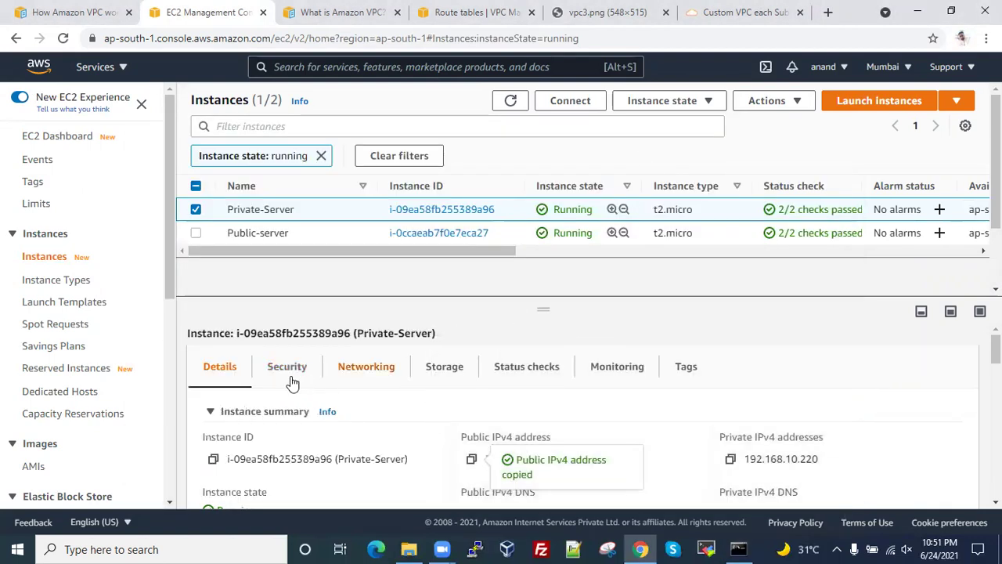
- Examine the security details of Private-Server, including its inbound rules
left_click(292, 382)
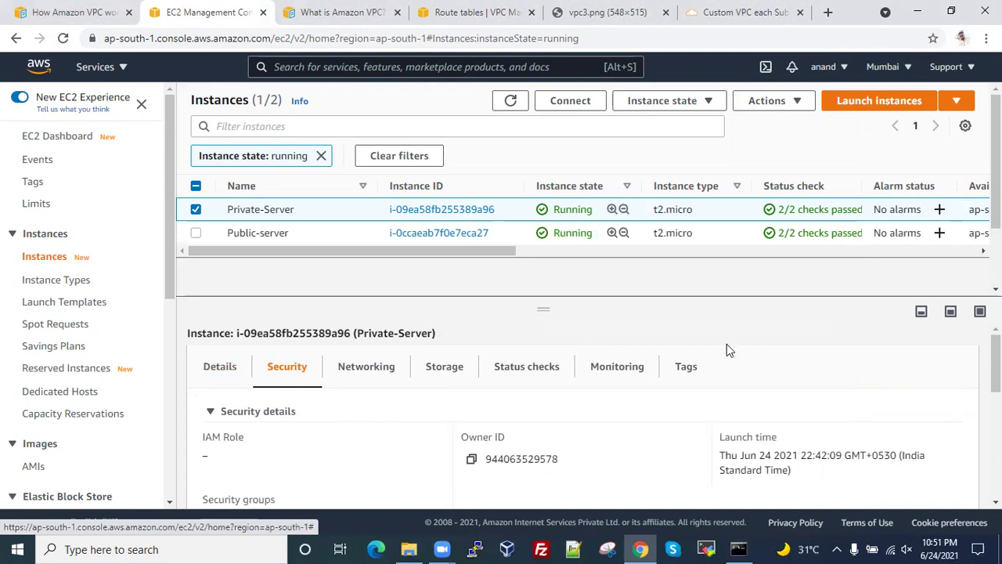
scroll(727, 350, "down", 2)
scroll(727, 345, "down", 2)
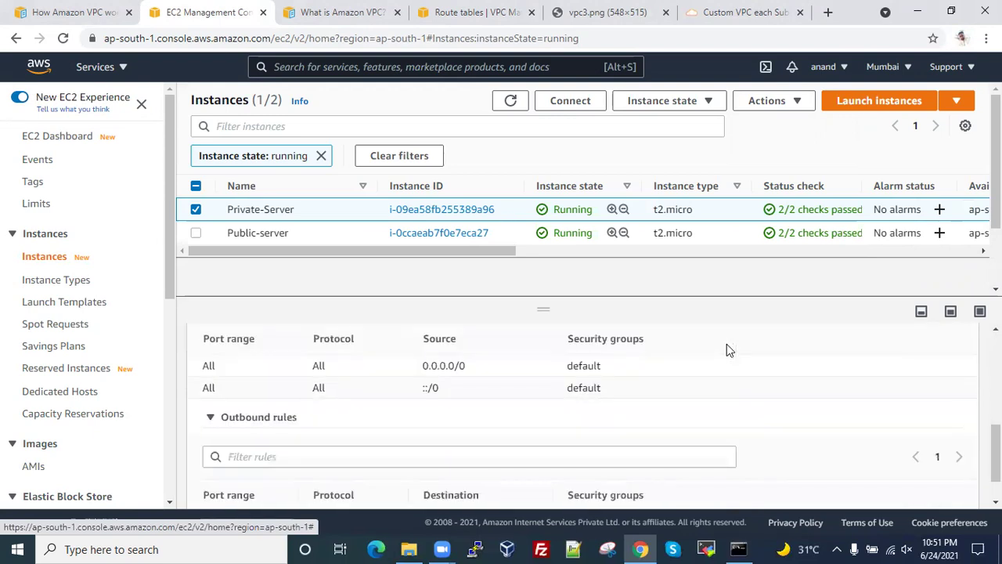
- Return to Private-Server's instance details and examine the destination route of the Private-RT route table
scroll(727, 350, "up", 5)
left_click(225, 382)
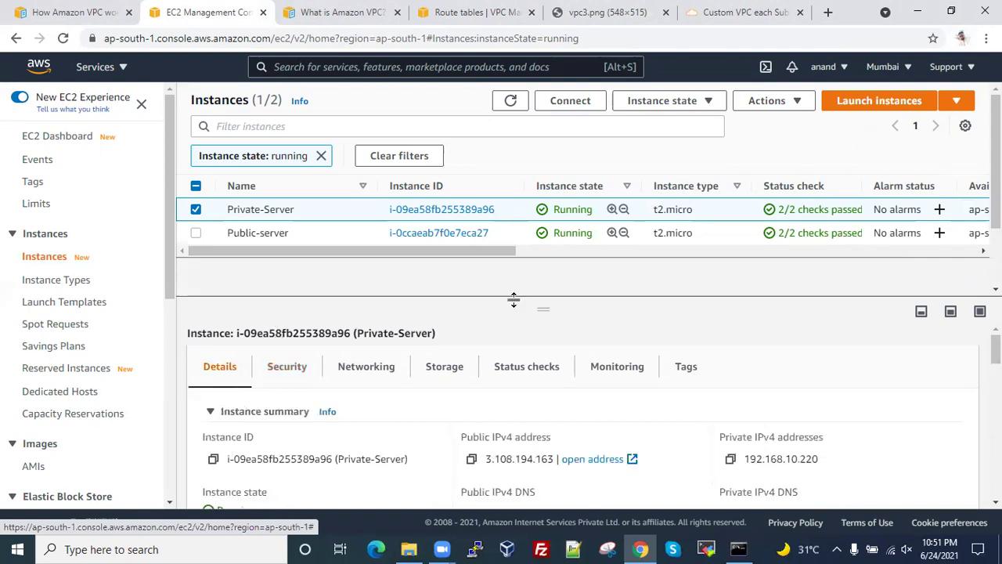
key("ctrl+4")
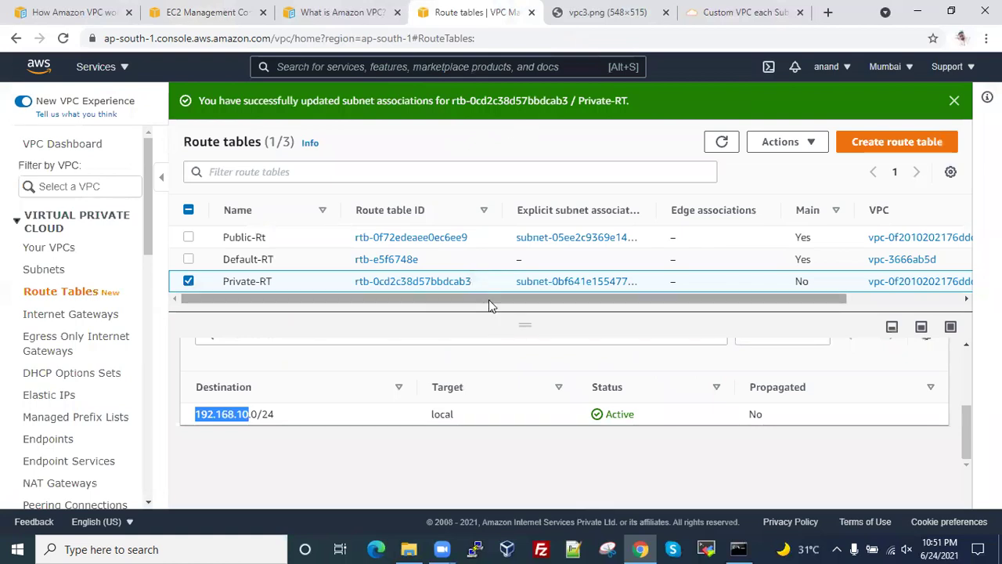
left_click(299, 442)
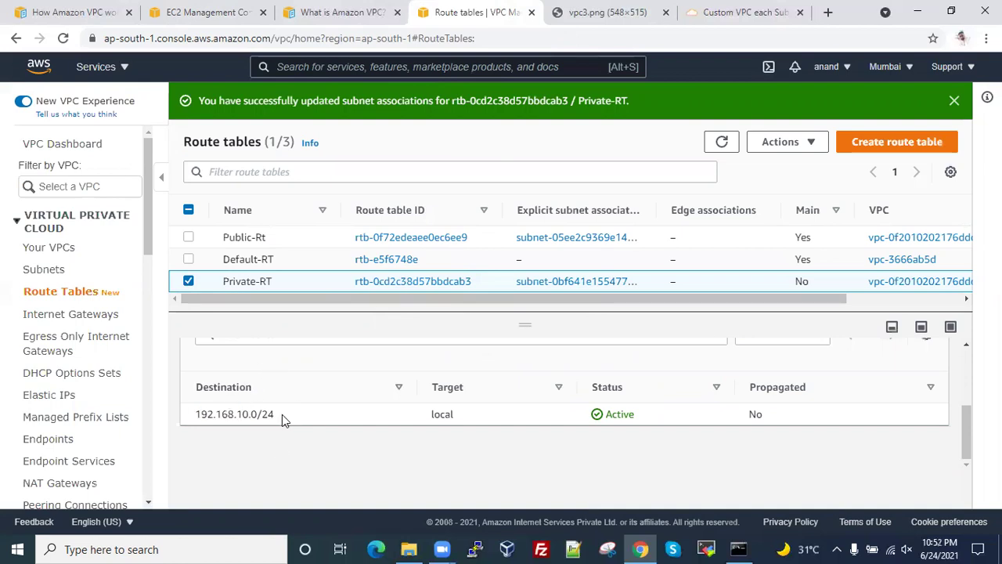
left_click_drag(281, 414, 194, 403)
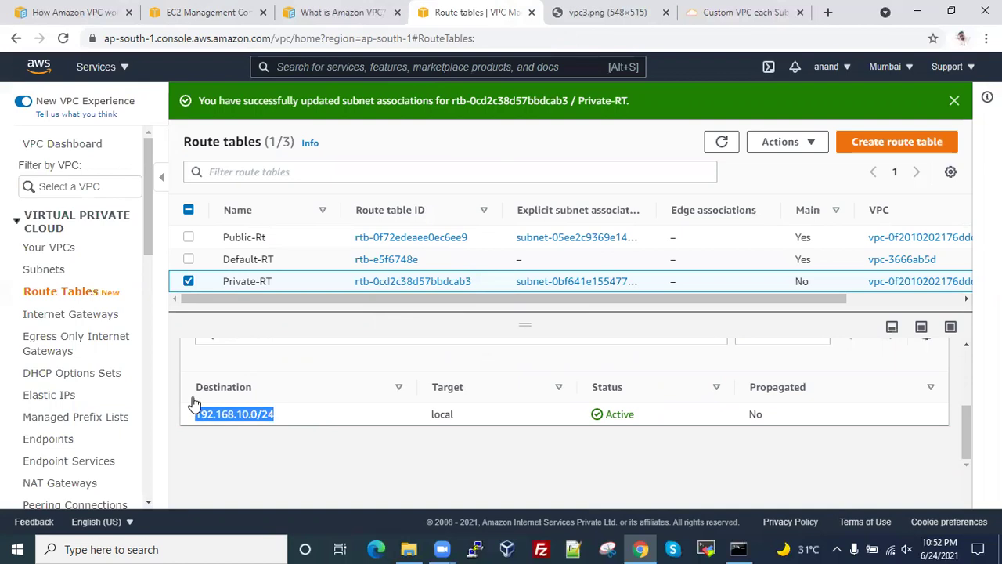
- Examine the routes of the Public-Rt route table, including the local and internet gateway destinations
left_click(188, 281)
left_click(222, 244)
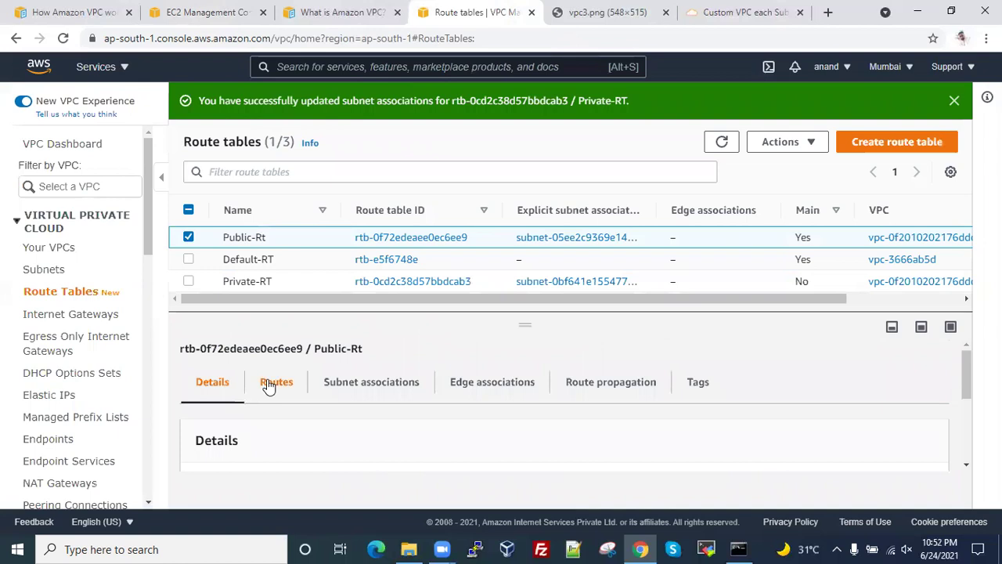
left_click(271, 383)
scroll(391, 381, "down", 2)
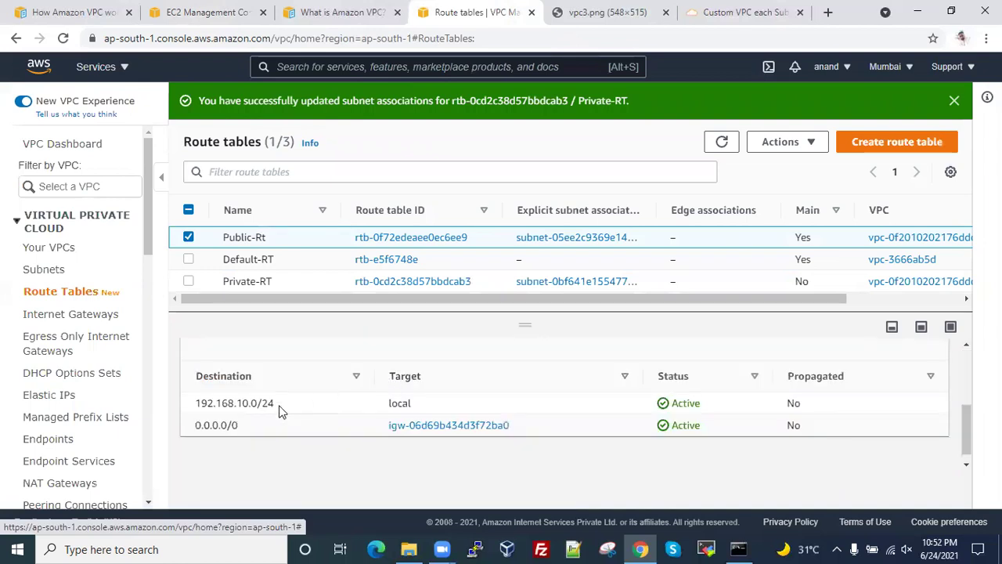
left_click_drag(196, 402, 284, 409)
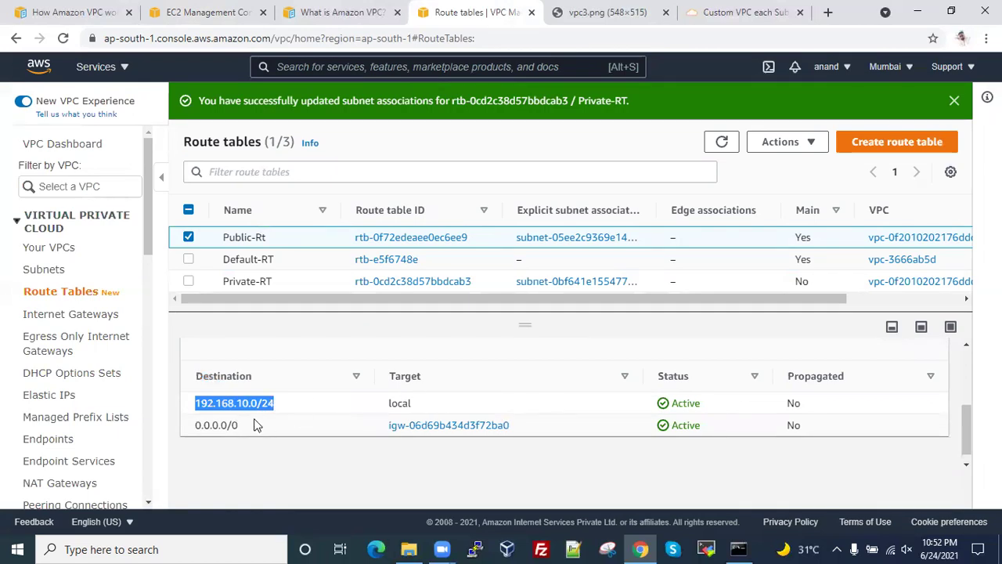
left_click_drag(246, 432, 365, 431)
left_click(190, 427)
double_click(192, 427)
left_click(219, 434)
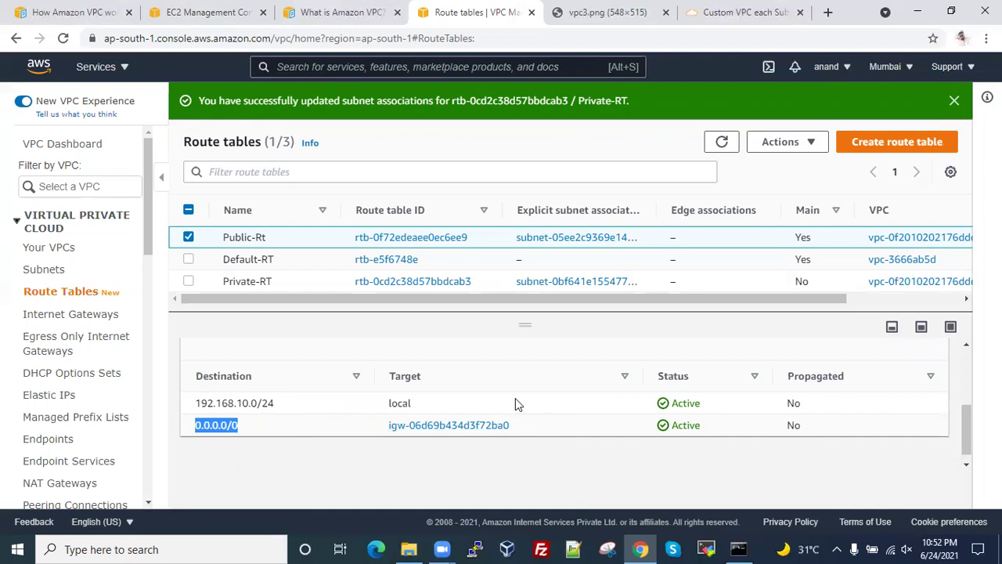
left_click(267, 402)
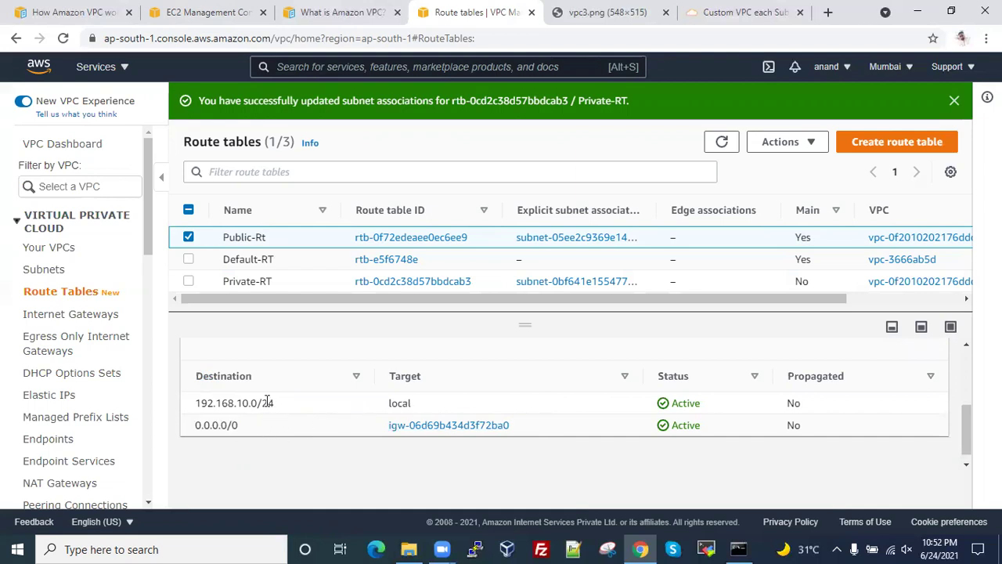
left_click_drag(246, 430, 191, 427)
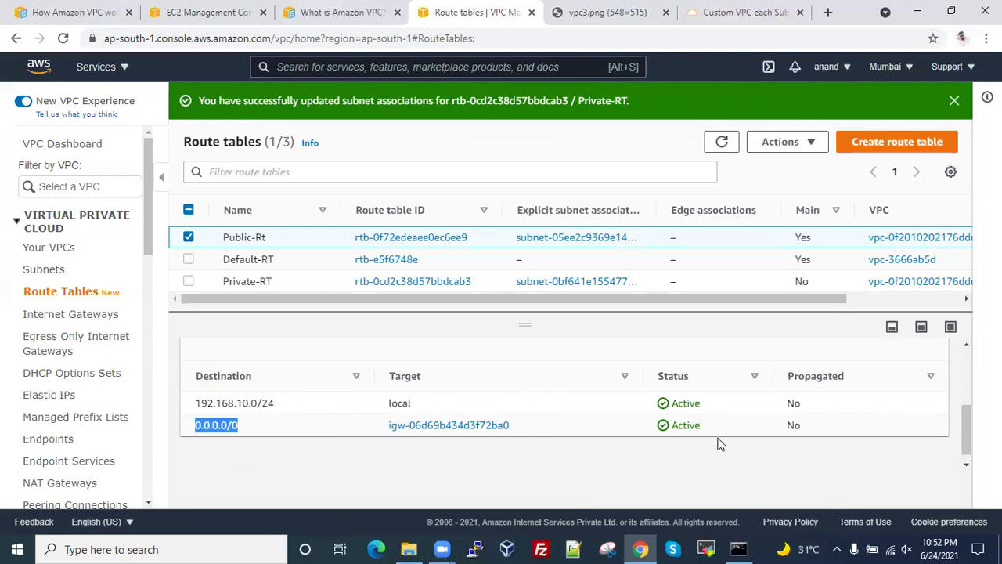
- Reopen the routes of the Private-RT route table and review its destination and target
left_click(188, 253)
left_click(302, 290)
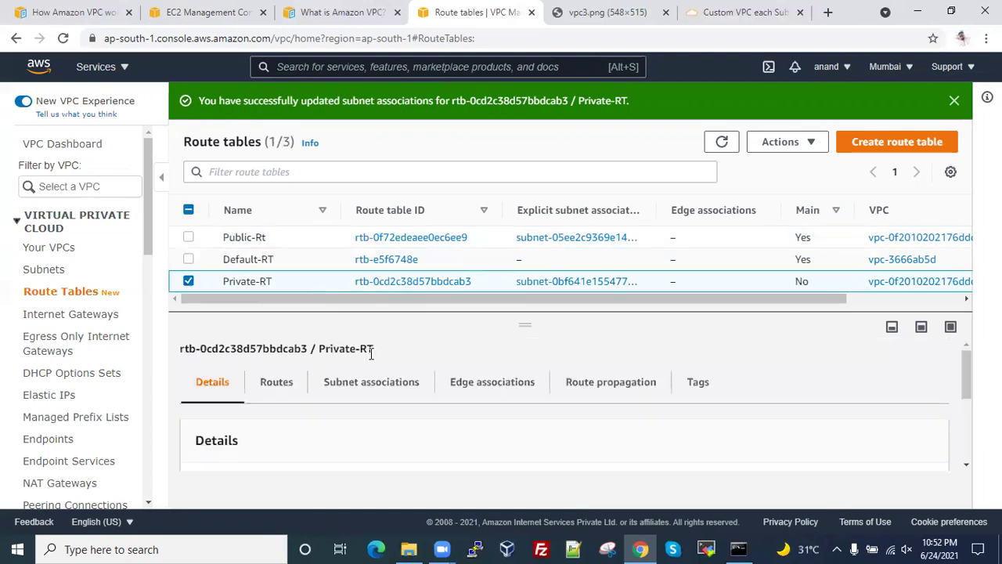
left_click(275, 396)
scroll(439, 388, "down", 2)
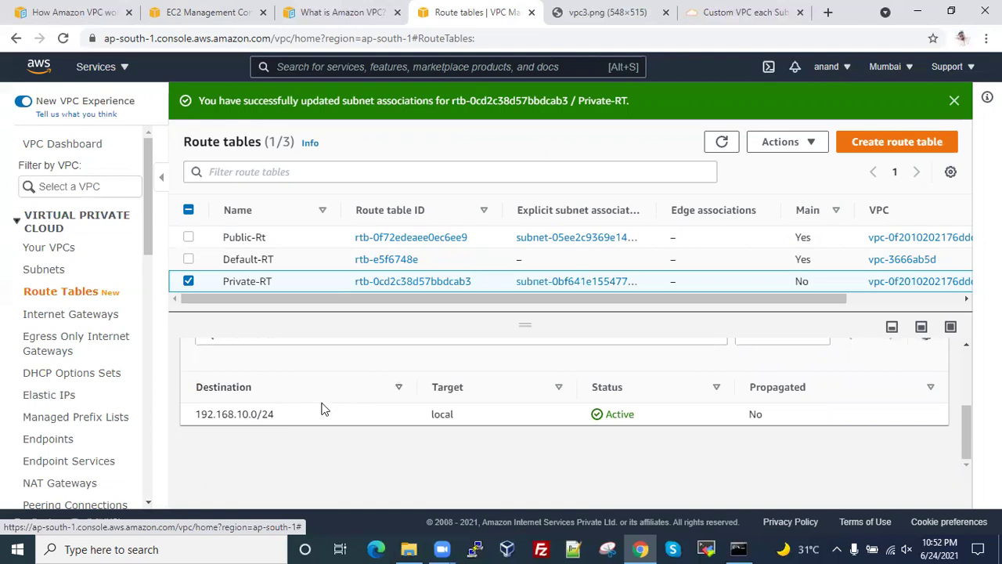
left_click_drag(196, 416, 257, 414)
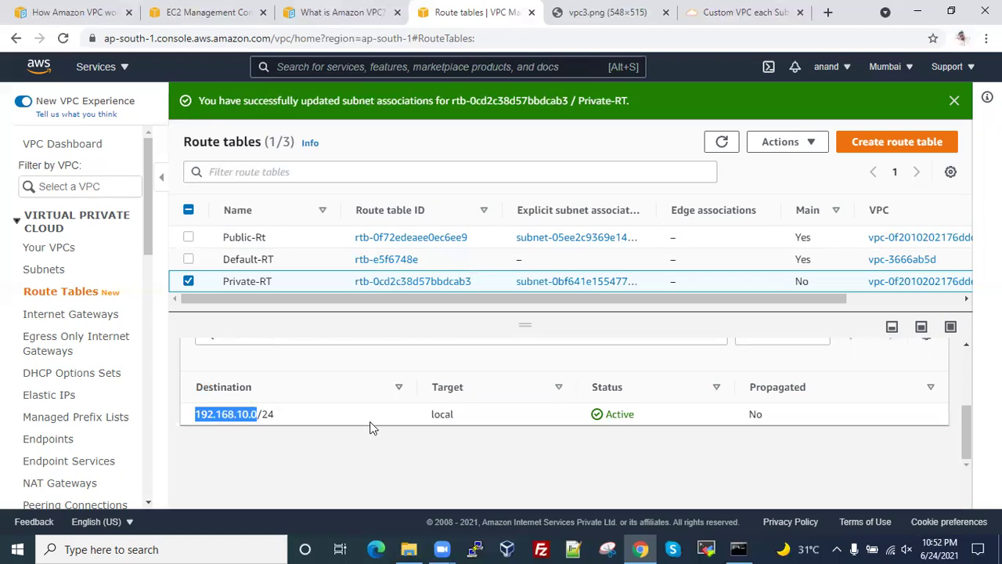
left_click(292, 425)
left_click_drag(194, 416, 256, 416)
- Return to the EC2 instances and display the instance details of Public-server
left_click(194, 7)
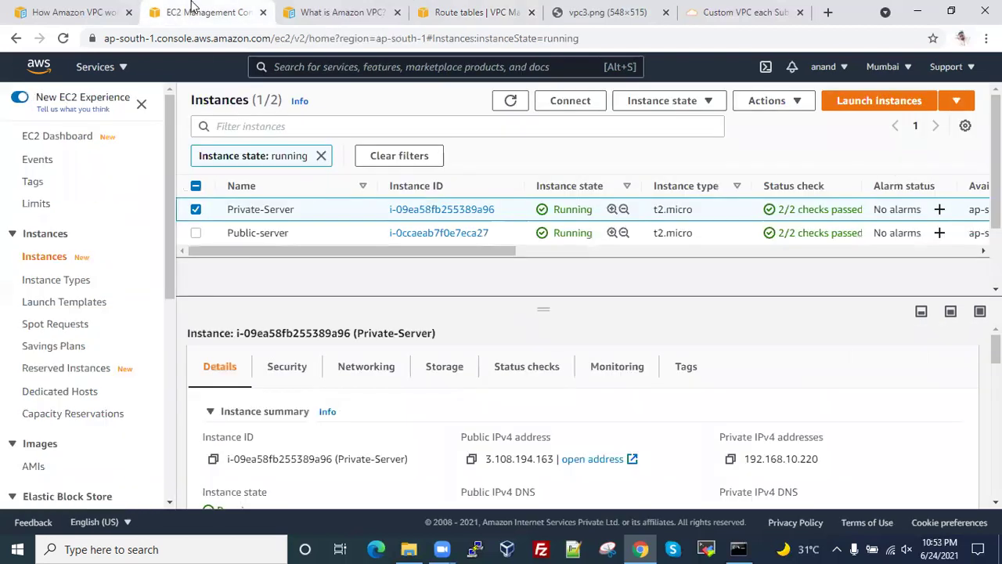
left_click(196, 210)
left_click(328, 233)
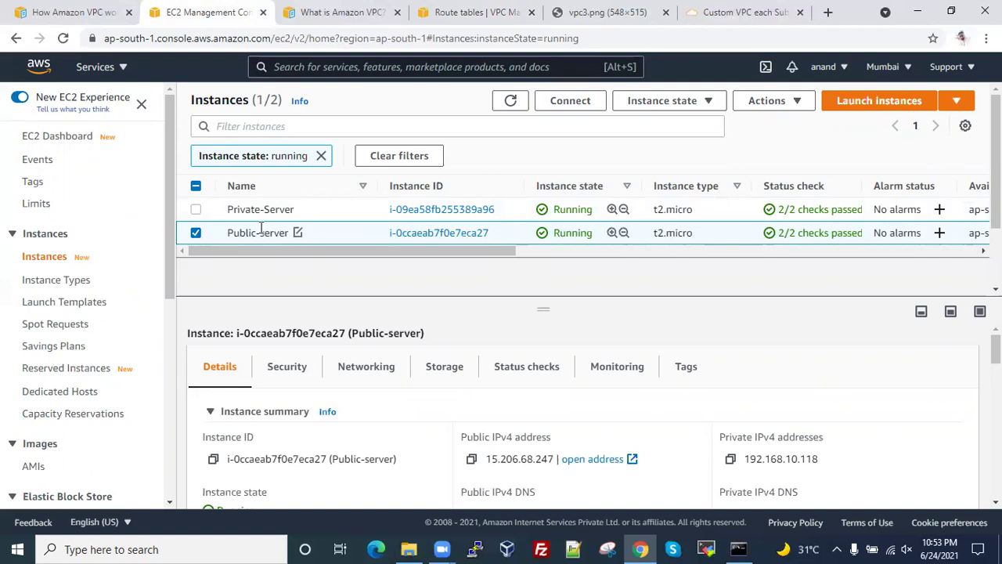
- Search the web for "bastion host", view the results for the corrected spelling and close the search page
left_click(827, 12)
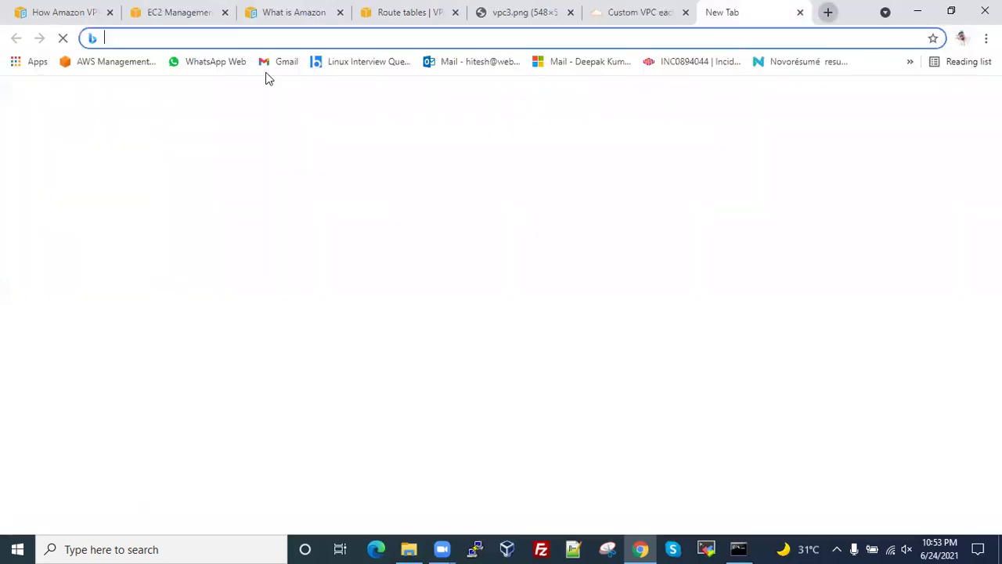
type("ba")
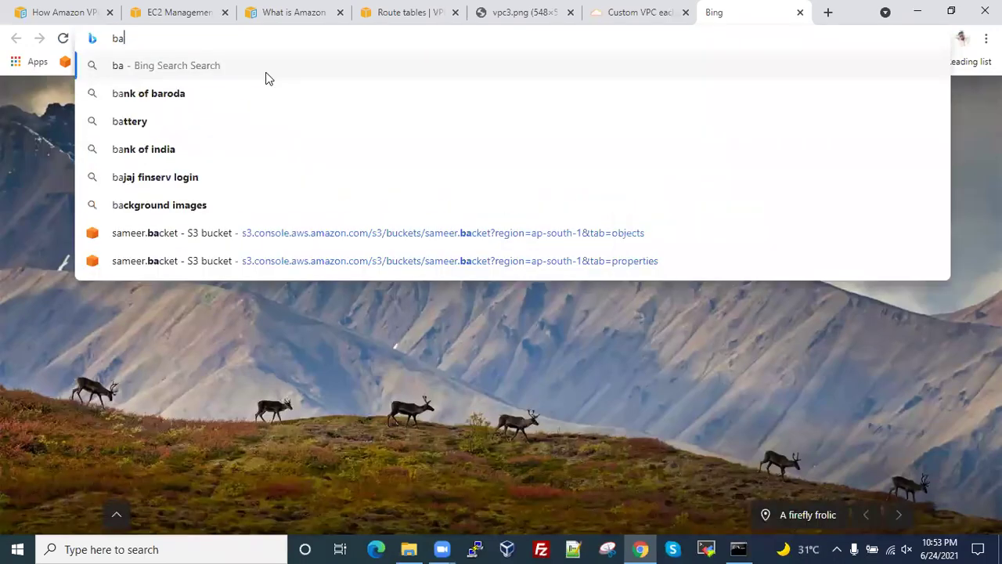
type("ston host")
key("Return")
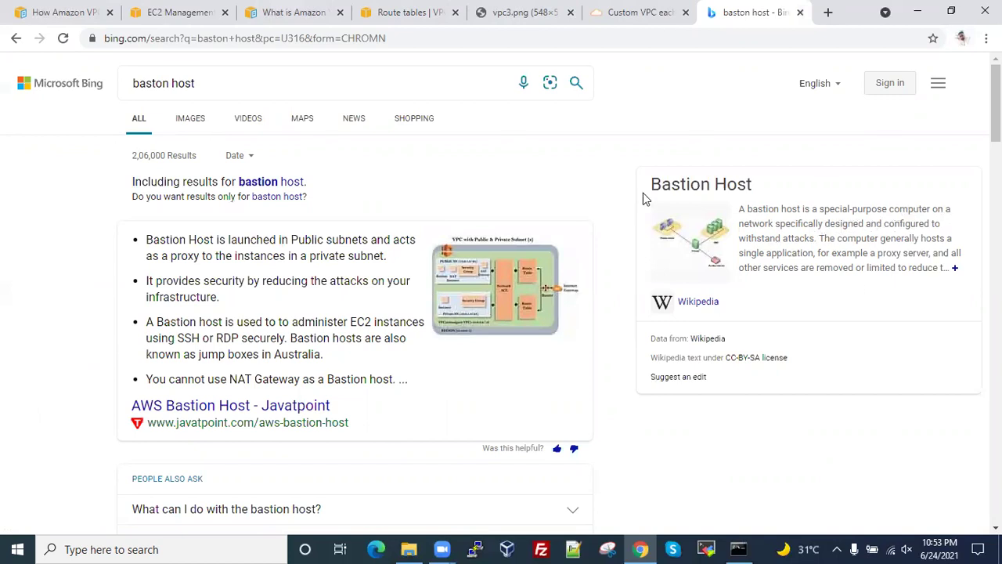
left_click(277, 185)
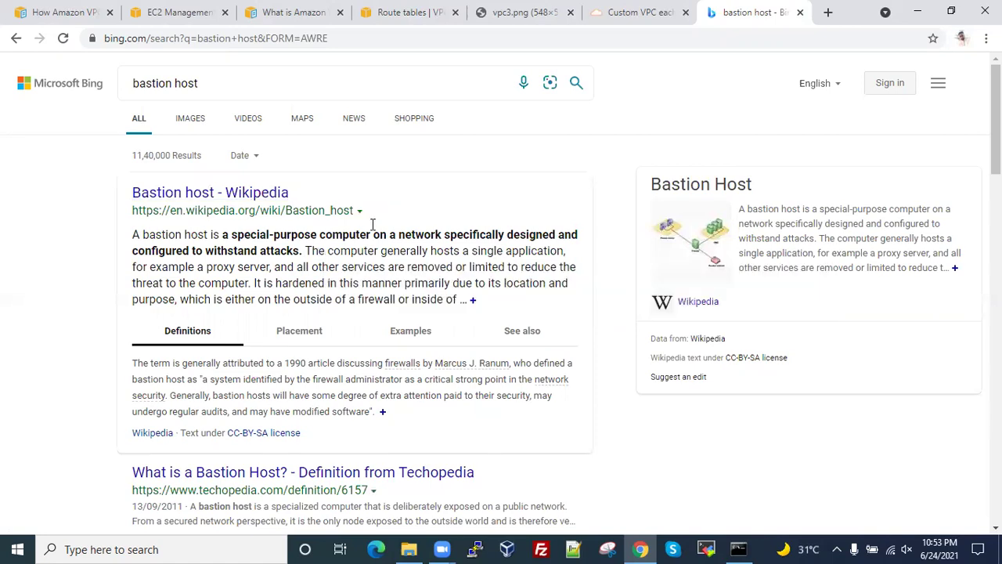
key("ctrl+w")
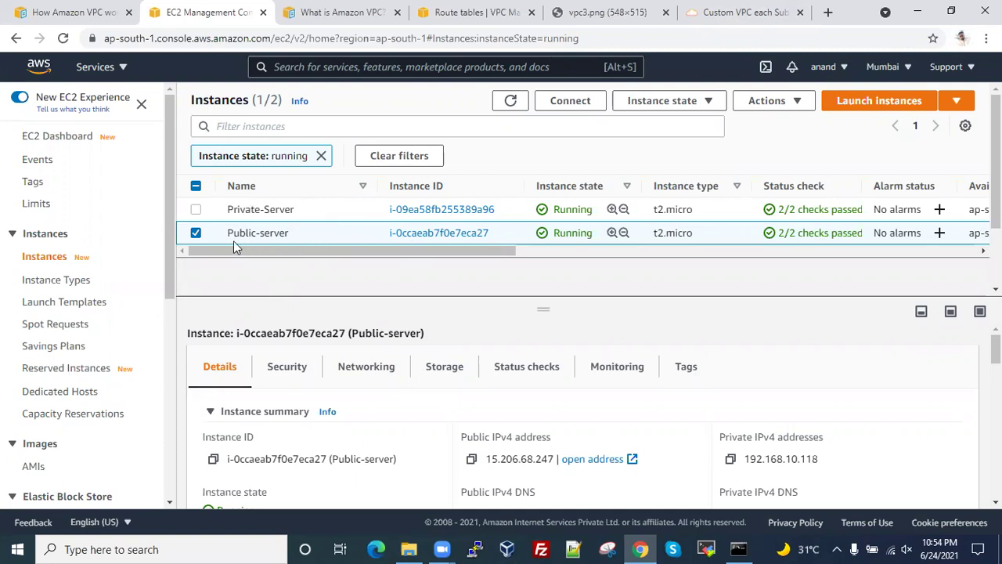
- Compare the instance details of Public-server and Private-Server, and clear the instance selection
left_click_drag(227, 232, 299, 234)
left_click(247, 211)
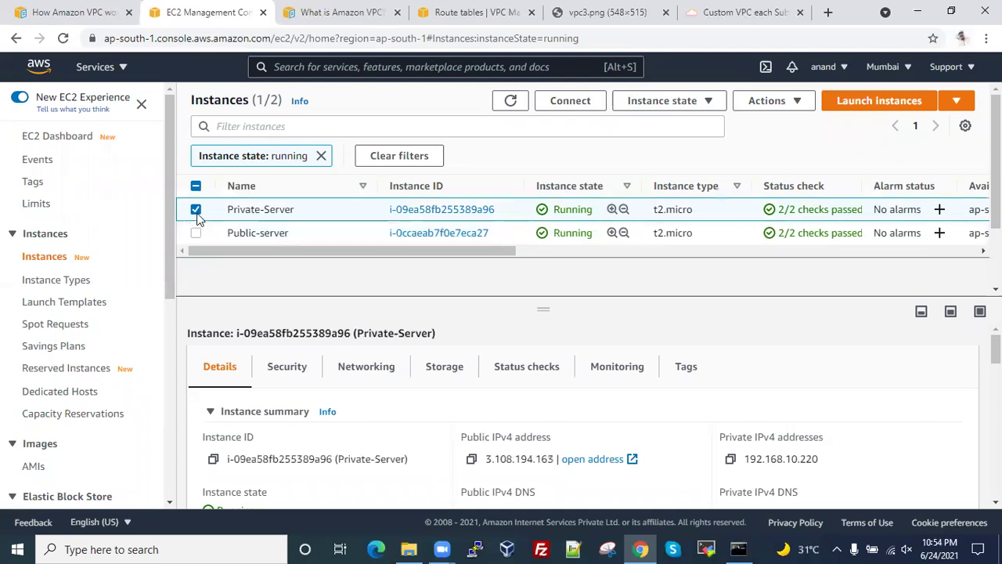
left_click(196, 210)
left_click(239, 233)
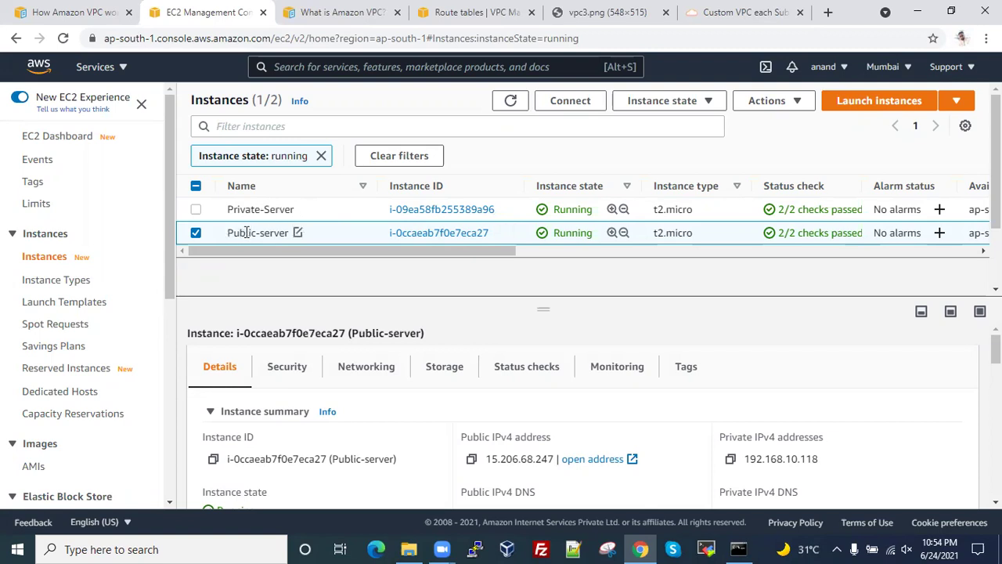
left_click_drag(228, 232, 274, 232)
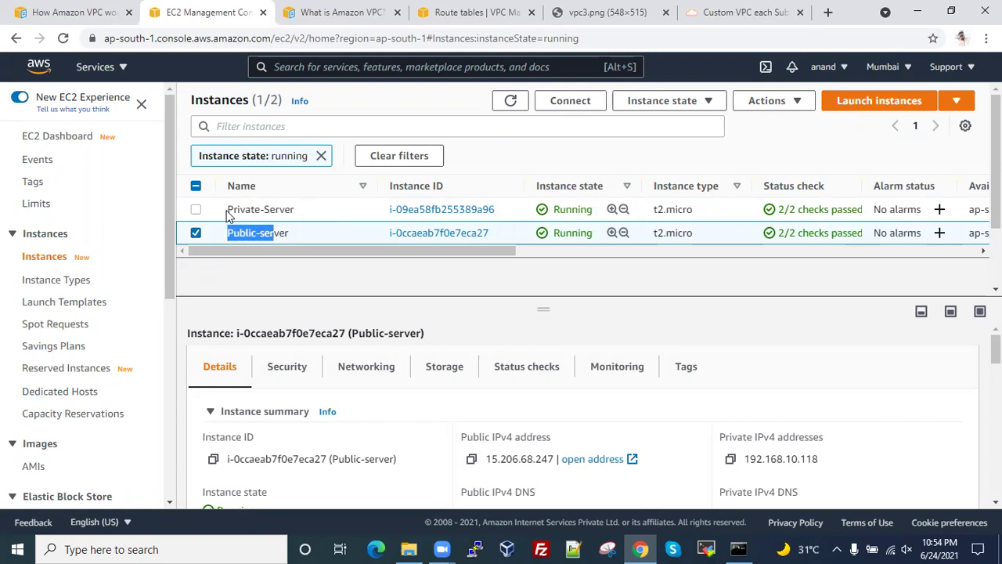
left_click(259, 209)
left_click(259, 208)
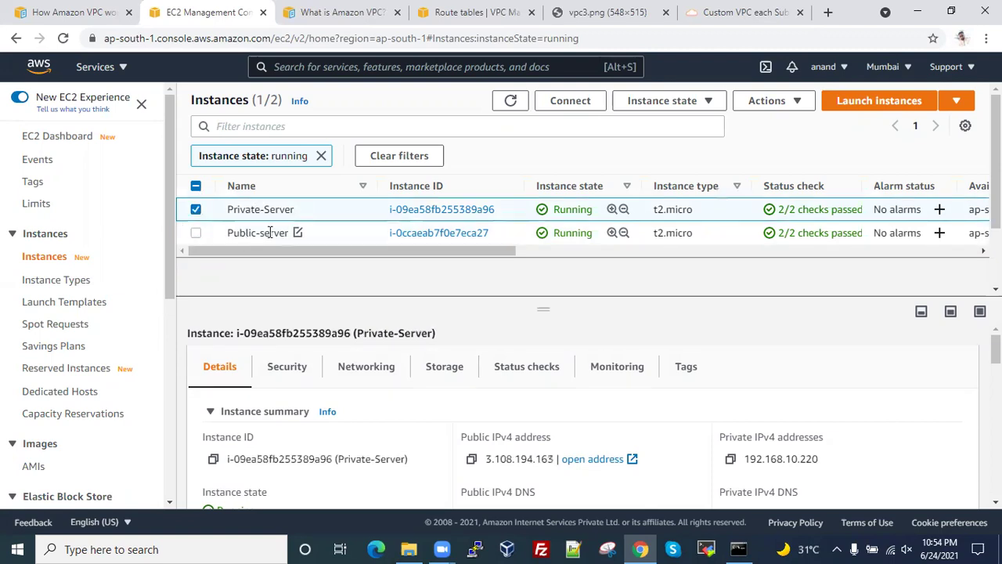
left_click(196, 210)
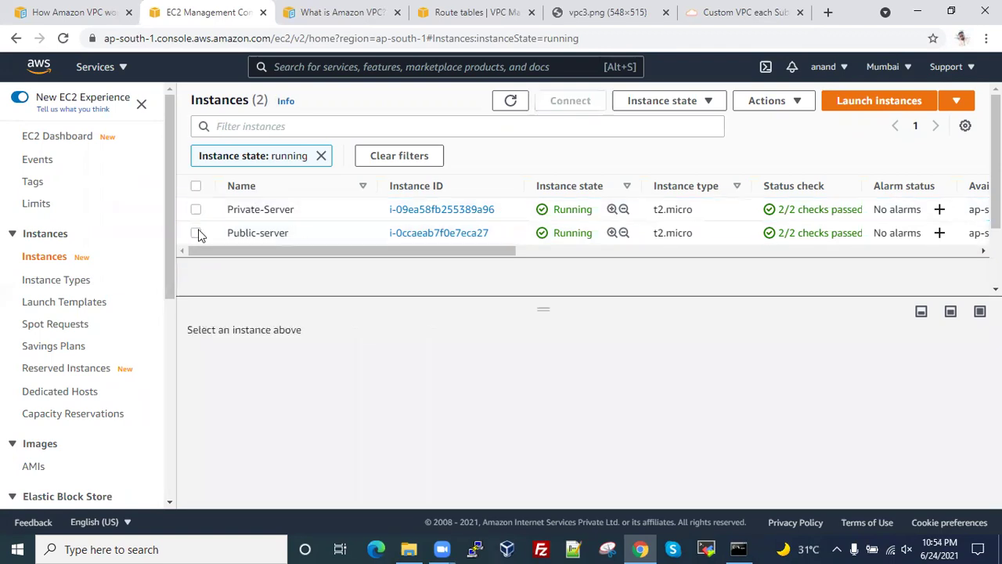
- Copy Public-server's public IPv4 address, switch to MobaXterm and enter 15.206.68.247 as the remote host of a new SSH session
left_click(282, 237)
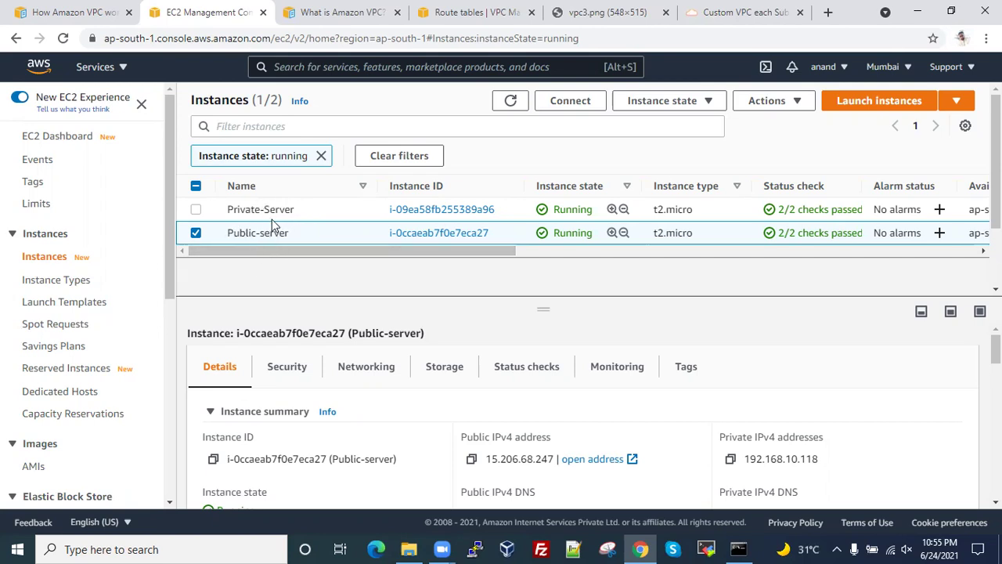
left_click(473, 461)
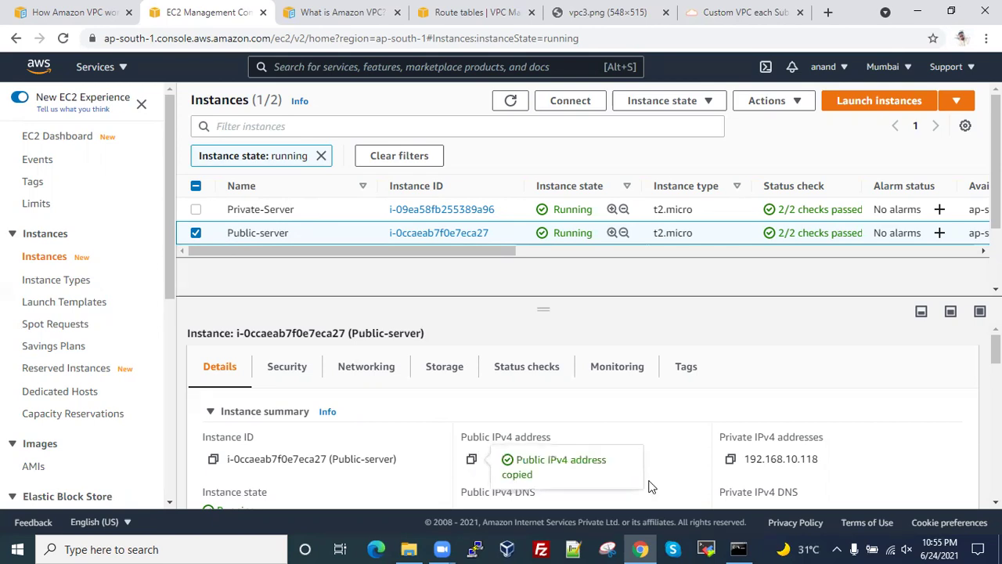
left_click(707, 549)
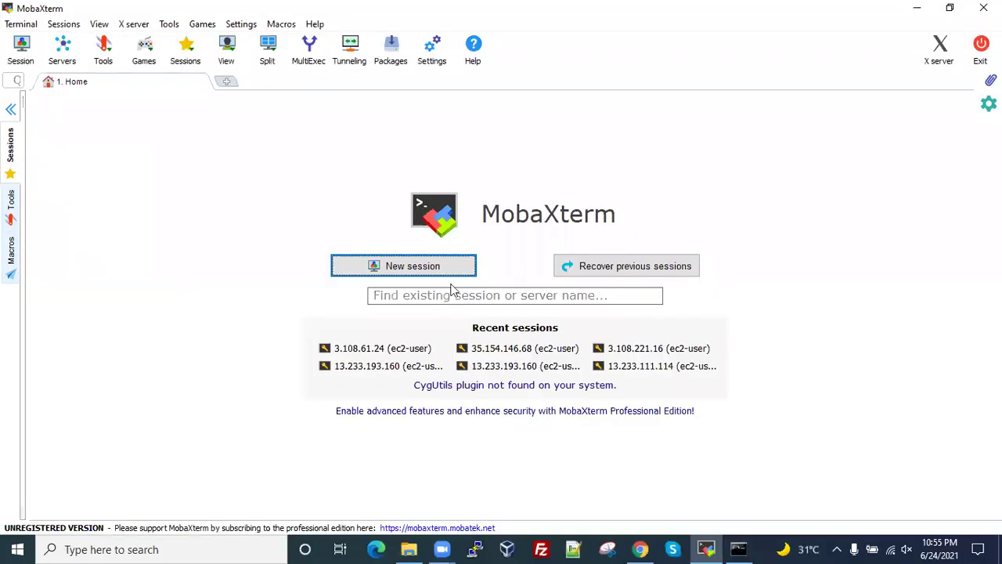
left_click(415, 267)
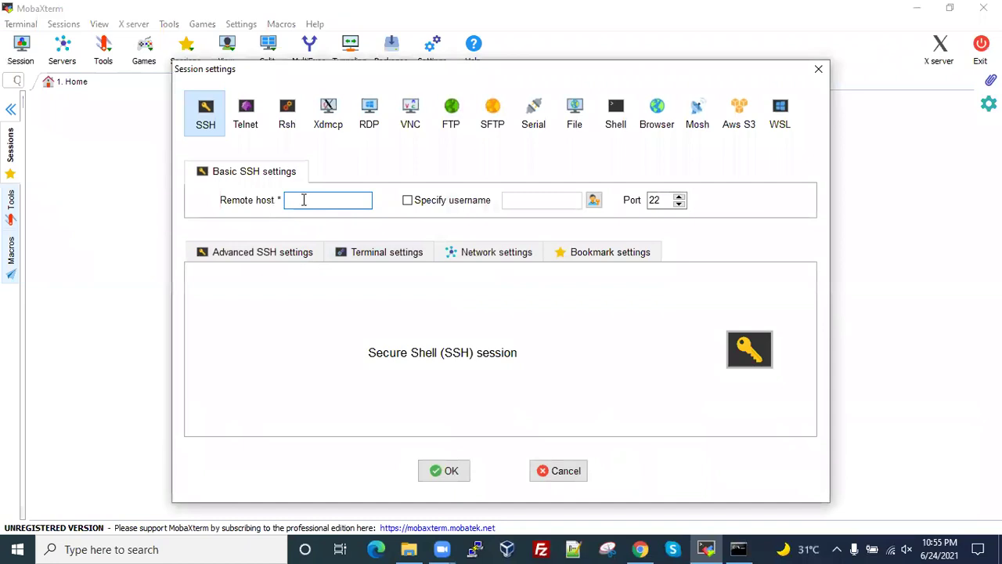
key("ctrl+v")
- Set the SSH username to ec2-user, use redhat.pem from Downloads as the private key and open the session
left_click(543, 201)
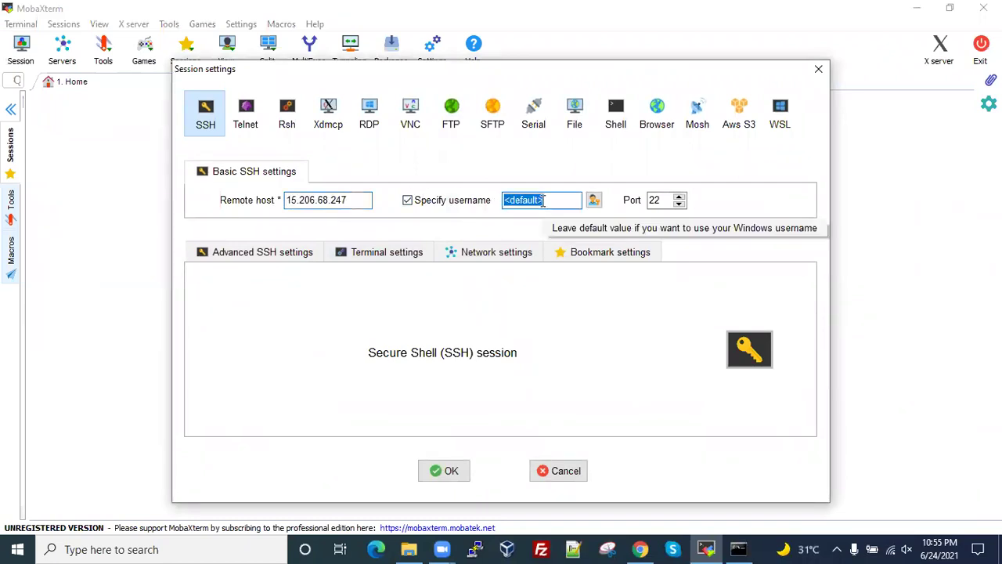
type("e")
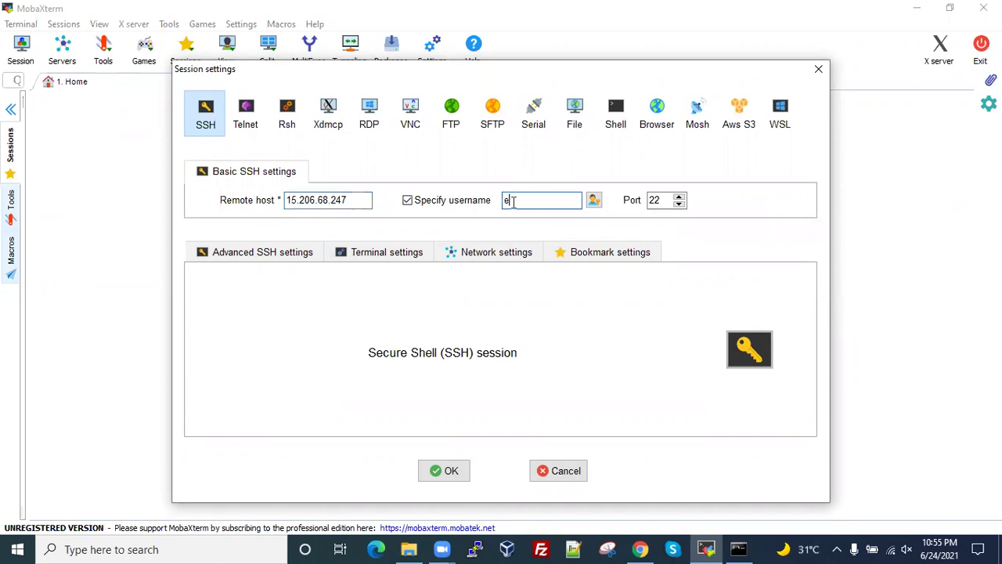
type("ec2-user")
left_click(281, 255)
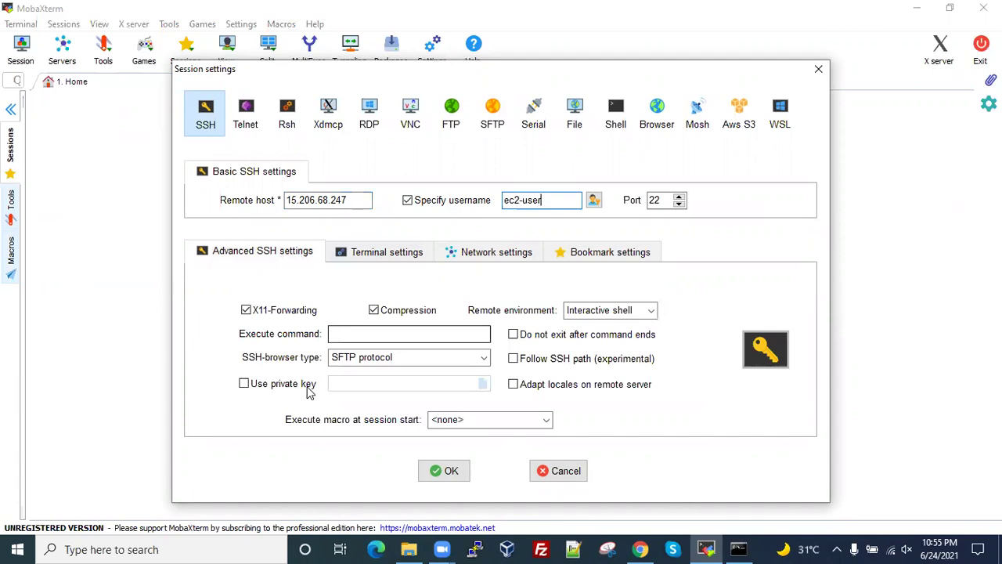
left_click(304, 383)
left_click(483, 383)
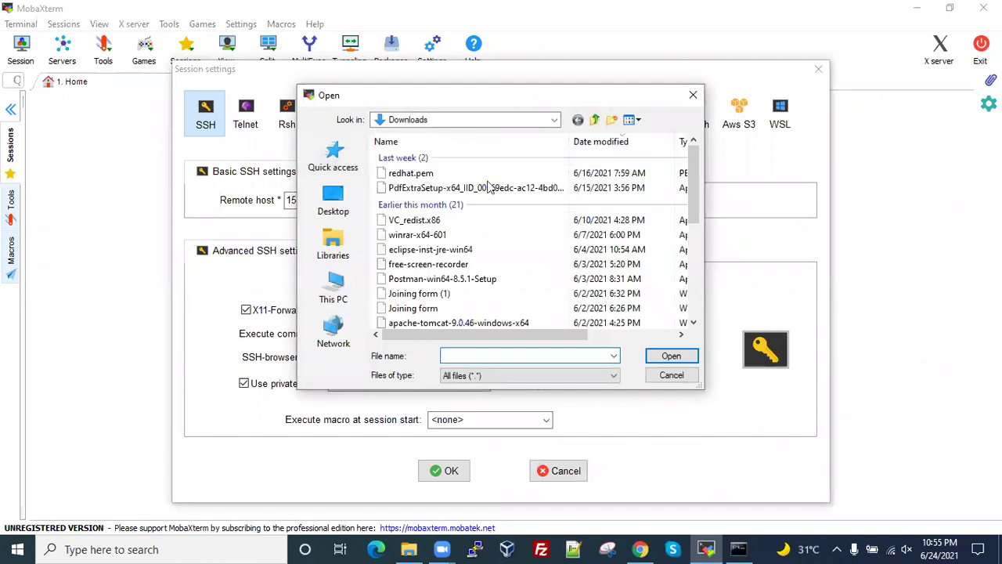
double_click(411, 173)
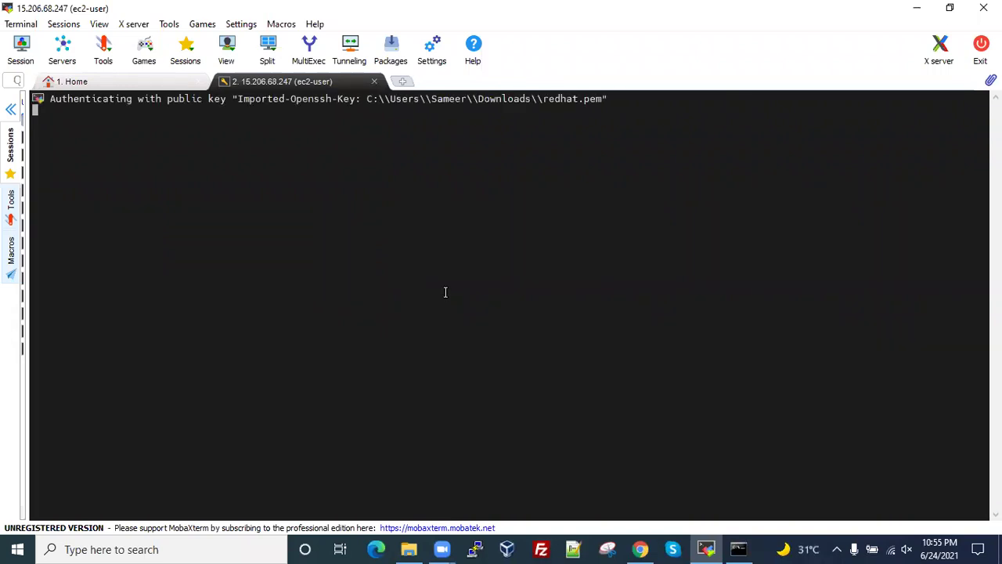
- Switch to the root account on Public-server with sudo su -
type("sudo su -")
key("Return")
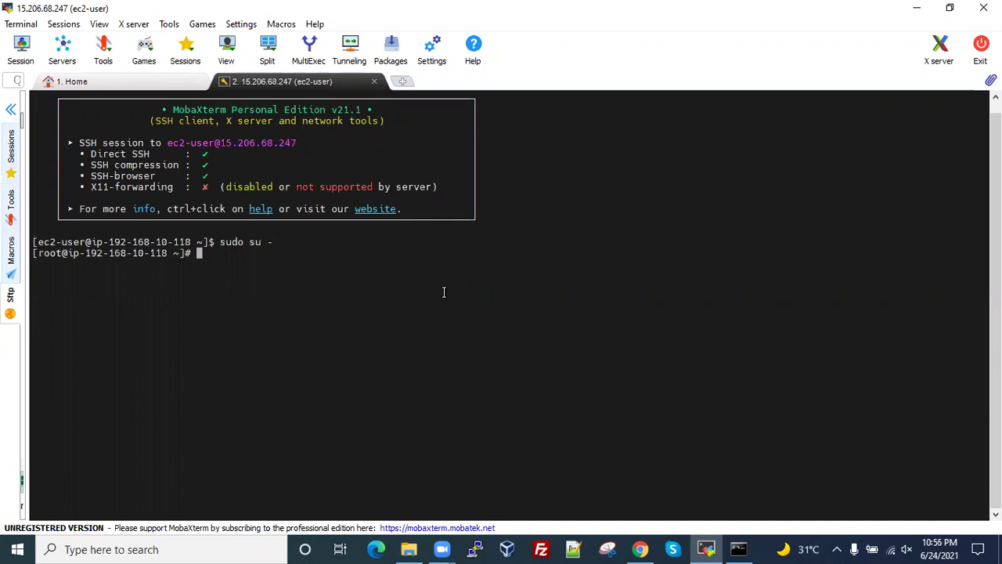
- Switch to the EC2 console in Chrome, deselect Public-server and select Private-Server in the instances list
key("Return")
key("Return")
key("Return")
key("Return")
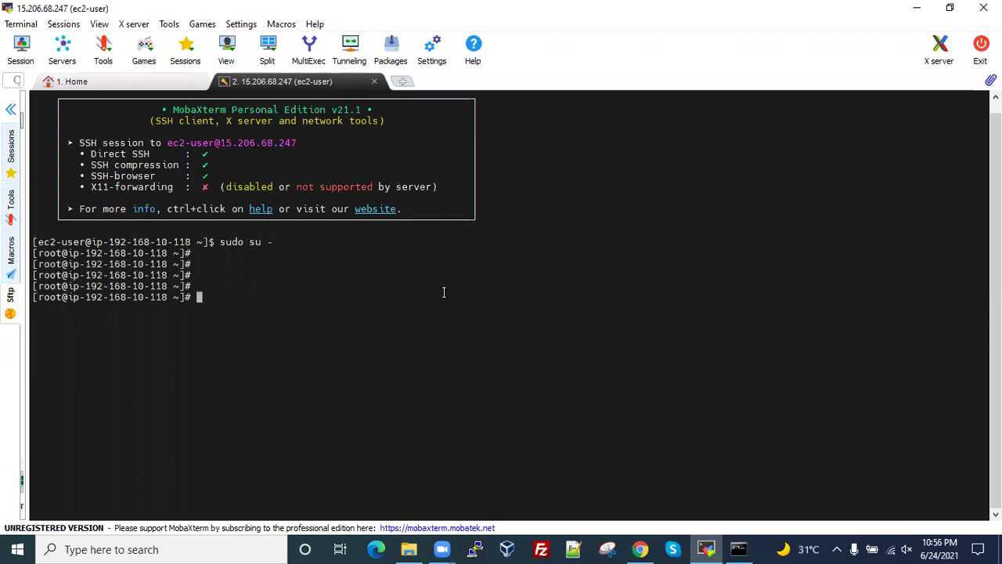
left_click(740, 548)
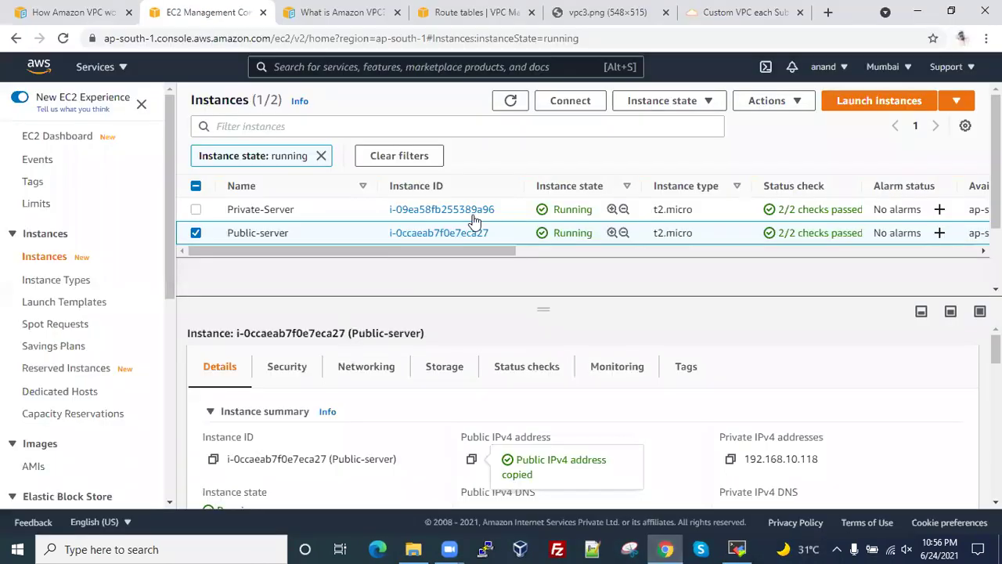
left_click(196, 233)
left_click(222, 210)
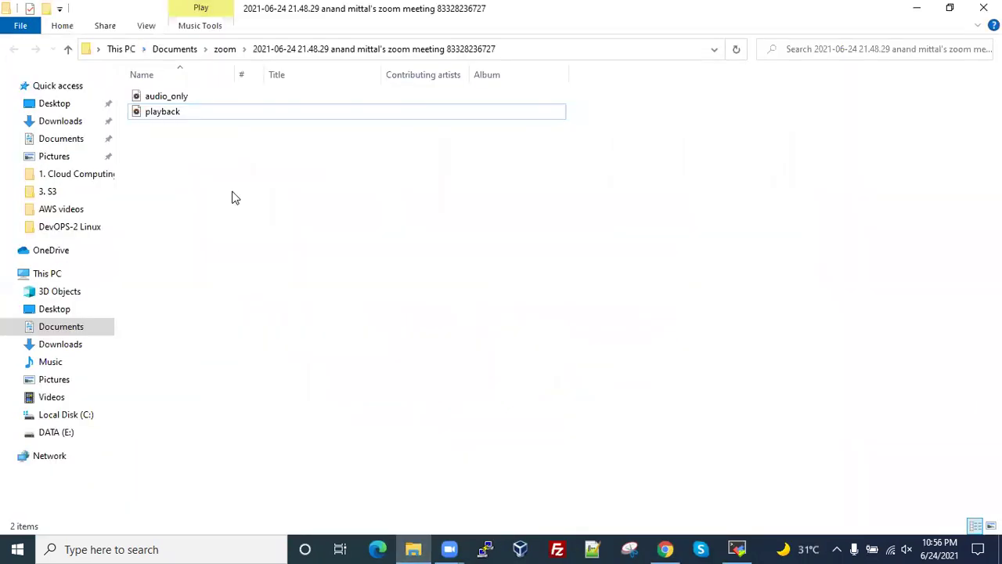
- Switch to File Explorer, go to the Downloads folder and select redhat.pem
left_click(50, 123)
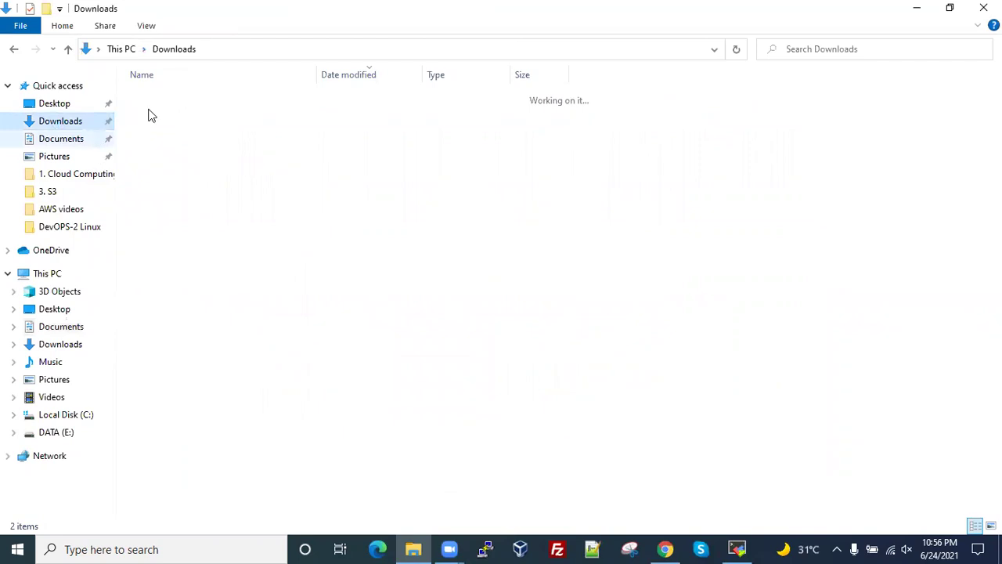
left_click(179, 118)
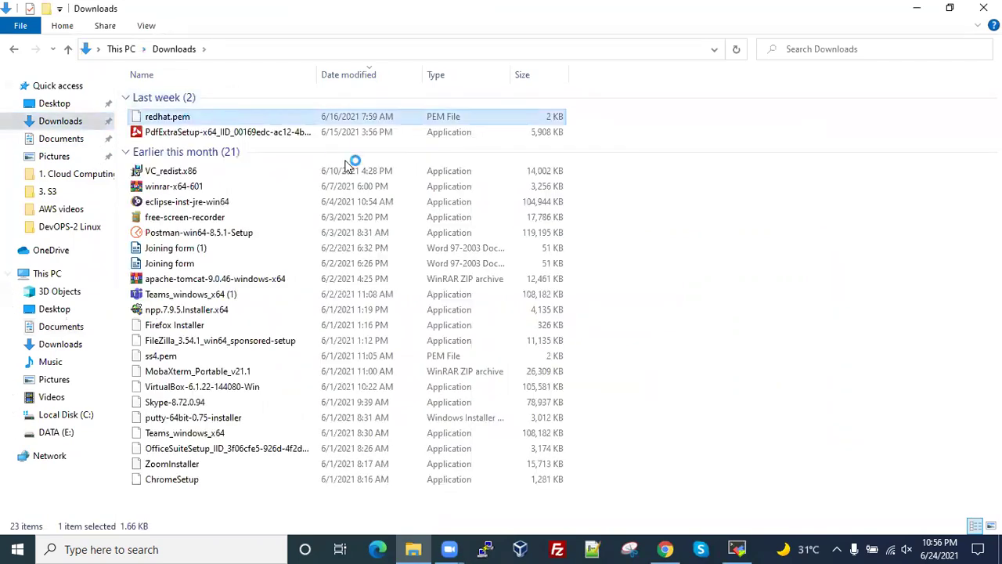
key("Return")
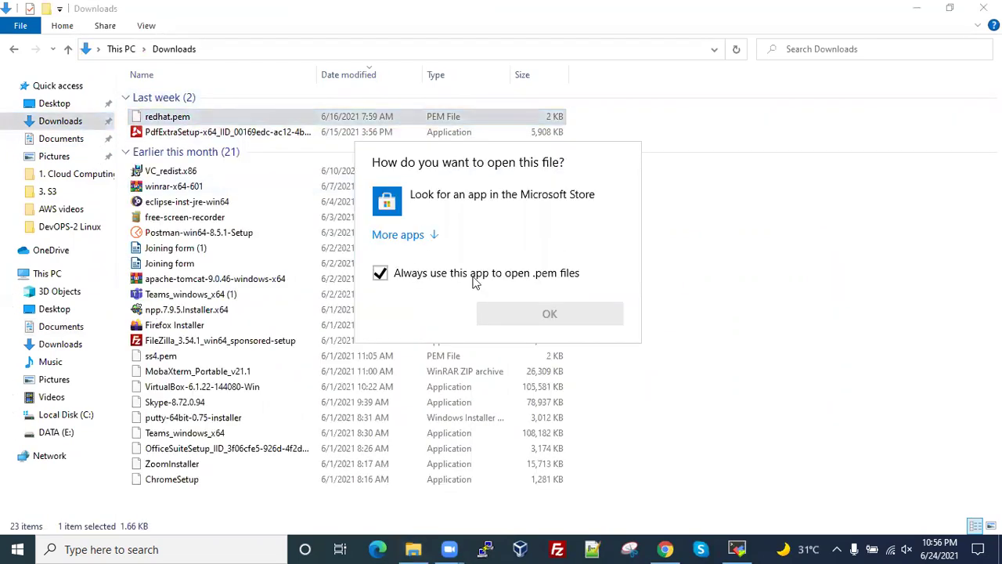
left_click(708, 295)
right_click(191, 116)
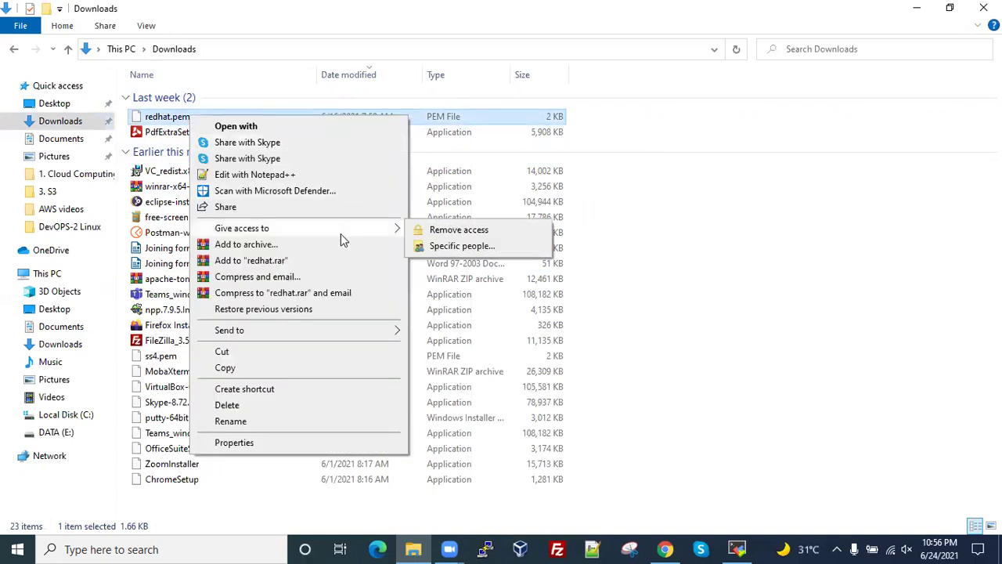
left_click(294, 126)
left_click(450, 280)
key("Escape")
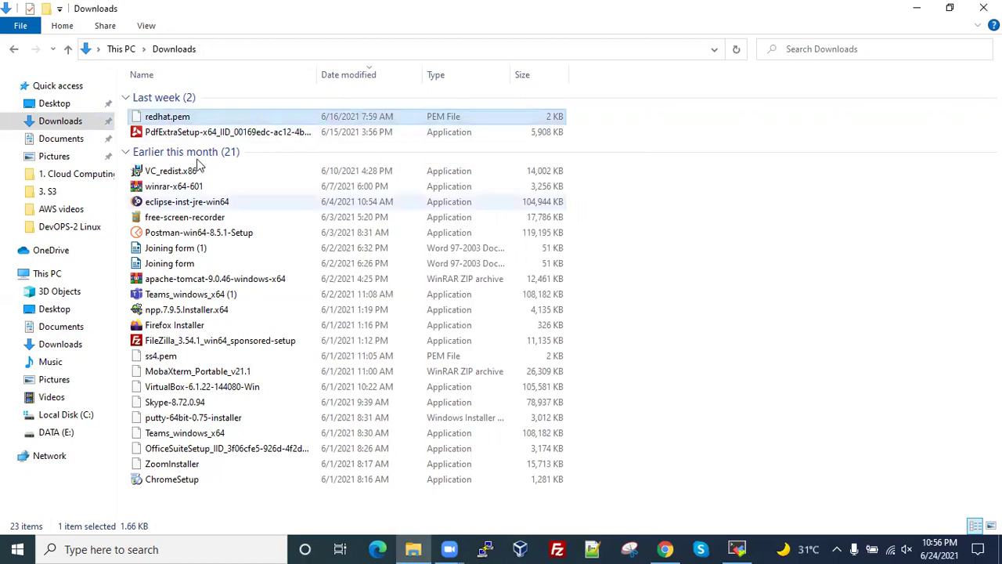
- Open redhat.pem in Notepad++ and copy the whole private key, including its BEGIN and END lines
right_click(170, 121)
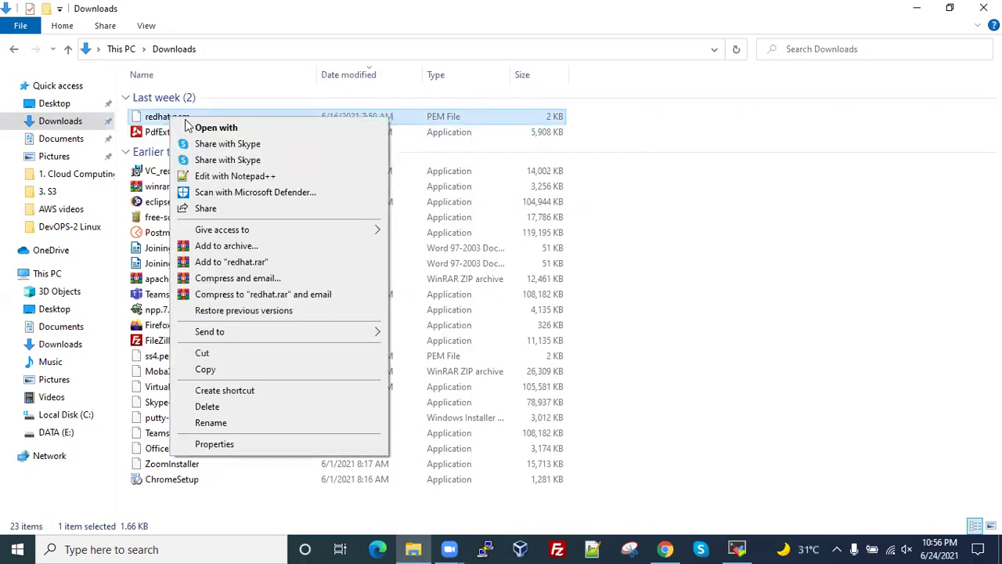
left_click(201, 178)
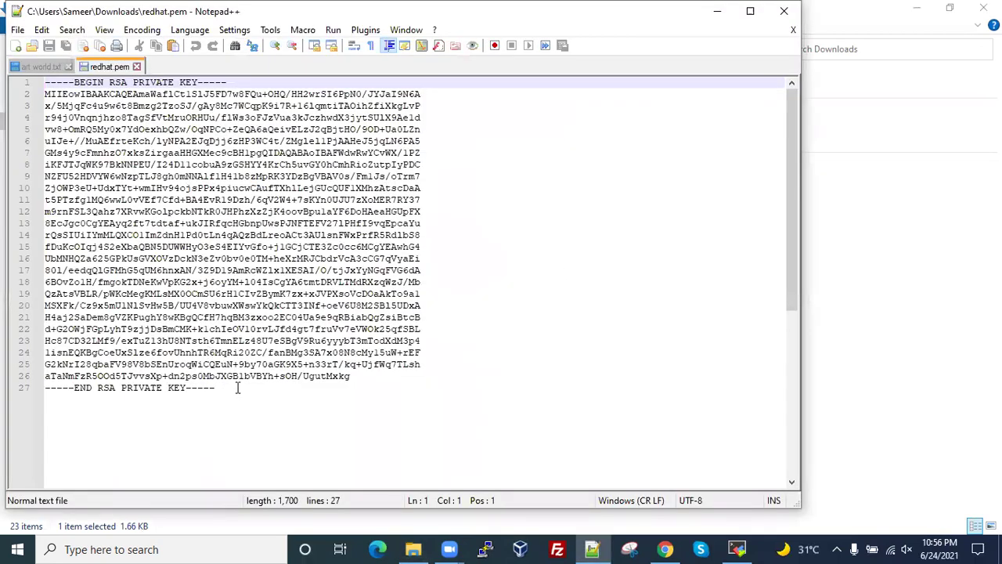
left_click_drag(237, 387, 45, 82)
right_click(147, 131)
left_click(210, 165)
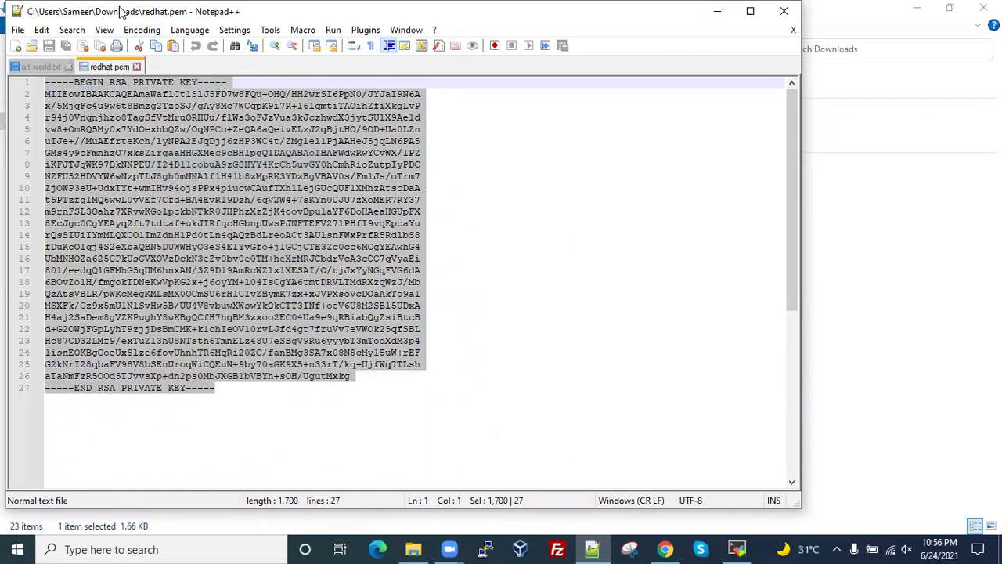
- Minimize Notepad++, switch to MobaXterm and create a new file named key with vi on Public-server
left_click(717, 11)
left_click(737, 548)
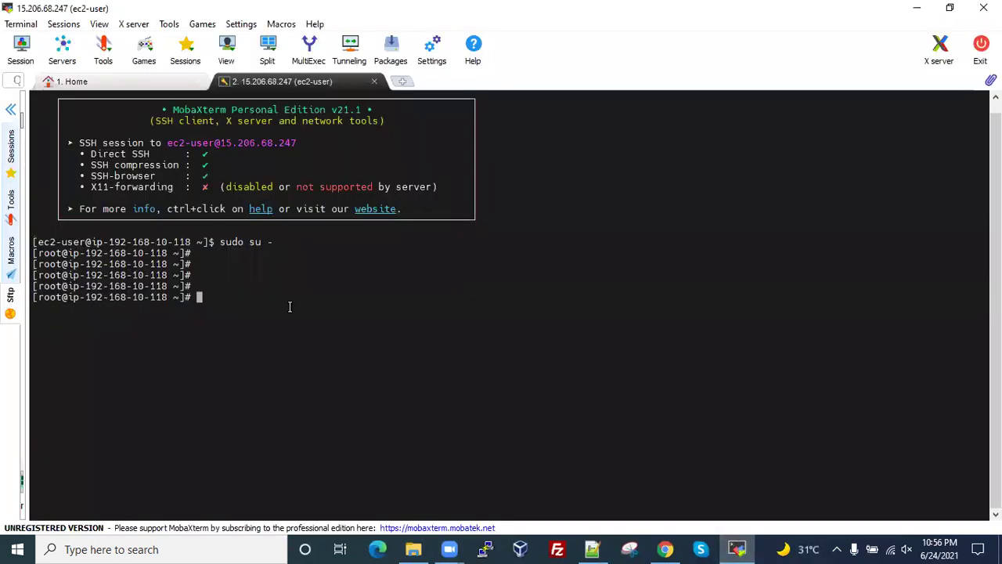
type("vi ket")
key("BackSpace")
type("y")
key("Return")
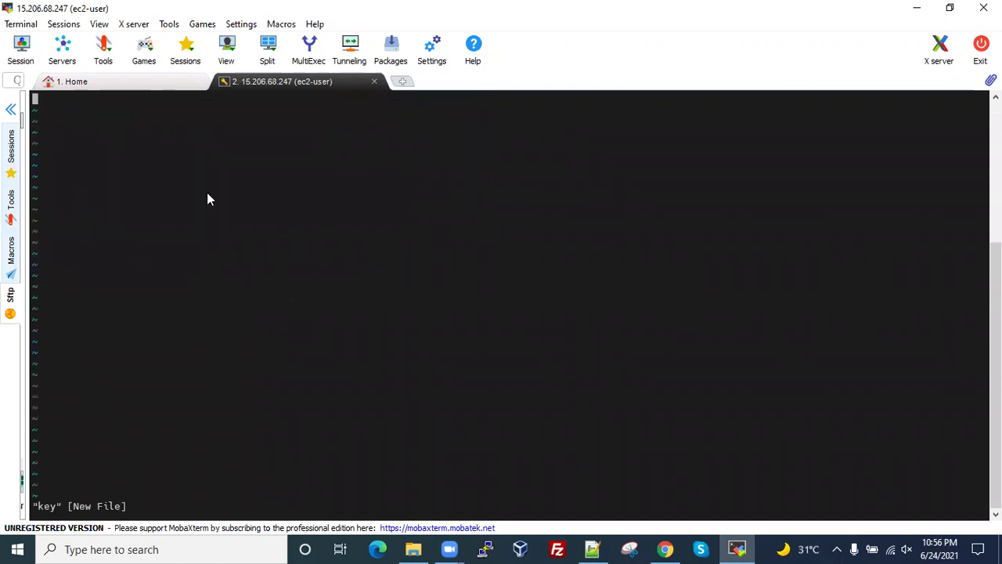
- Paste the copied RSA private key into the key file, then save it and quit vi with :wq
right_click(208, 193)
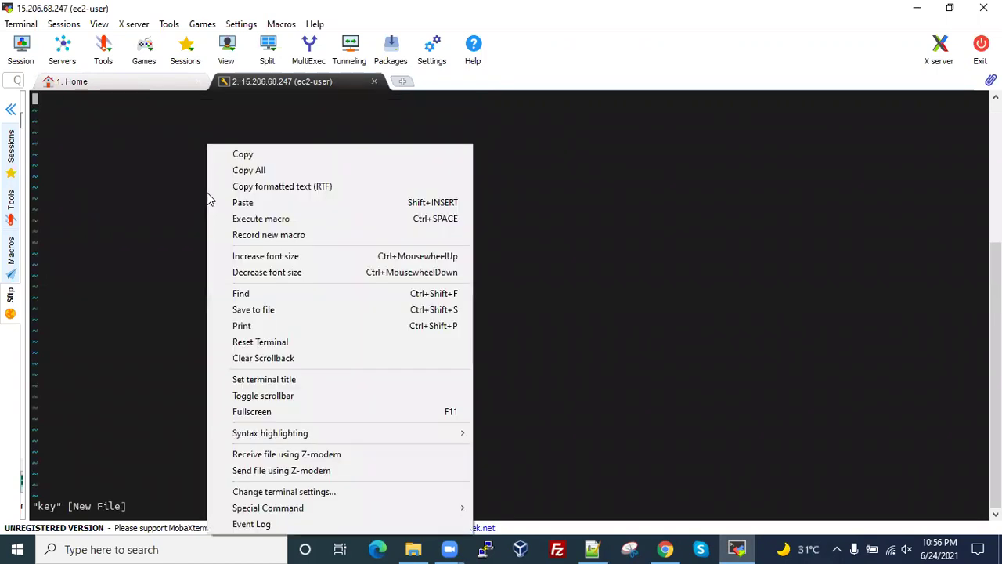
left_click(265, 202)
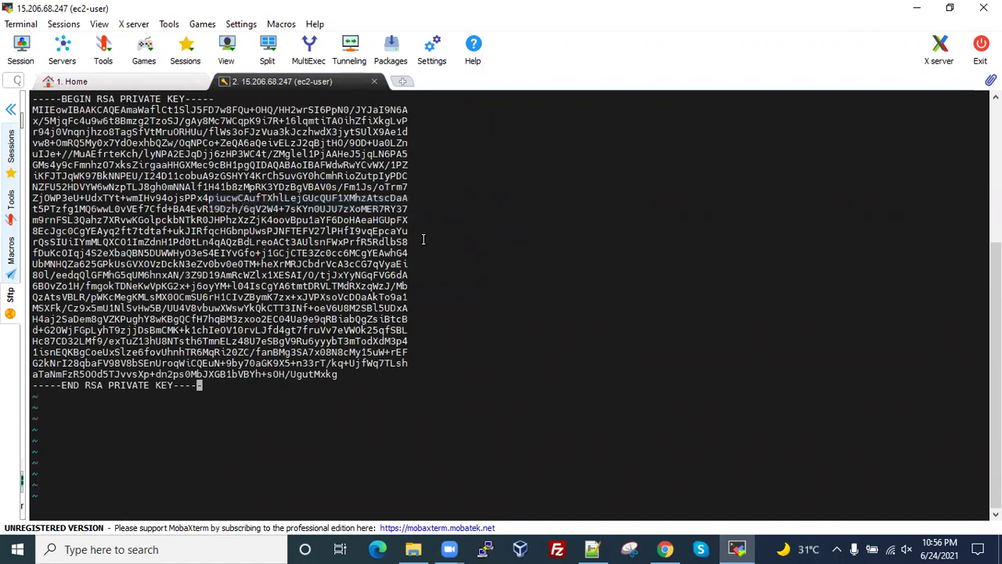
key("Escape")
type(":wq")
key("Return")
- Display the contents of the key file with cat key, then clear the terminal
type("cat key")
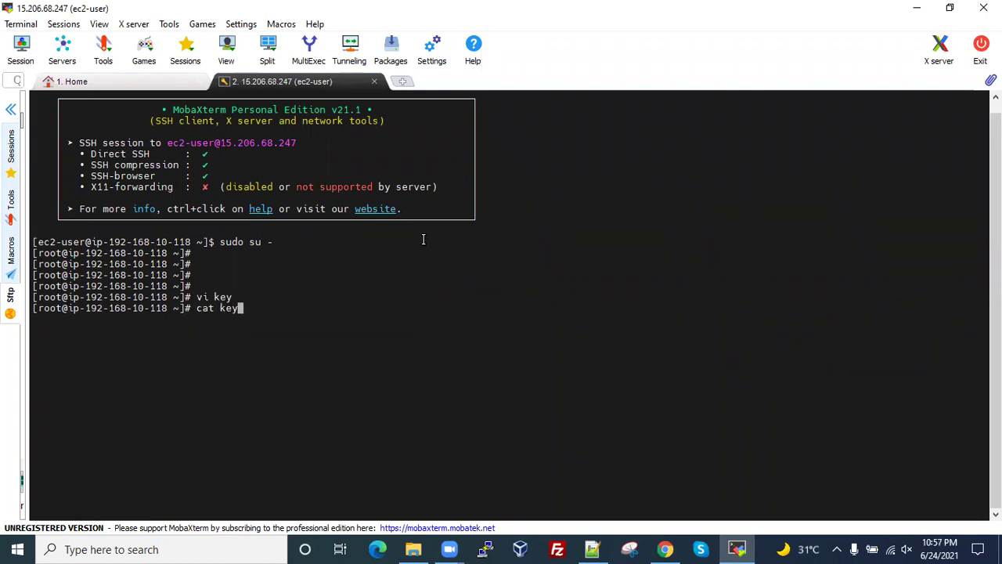
key("Return")
key("Return")
key("Return")
key("Return")
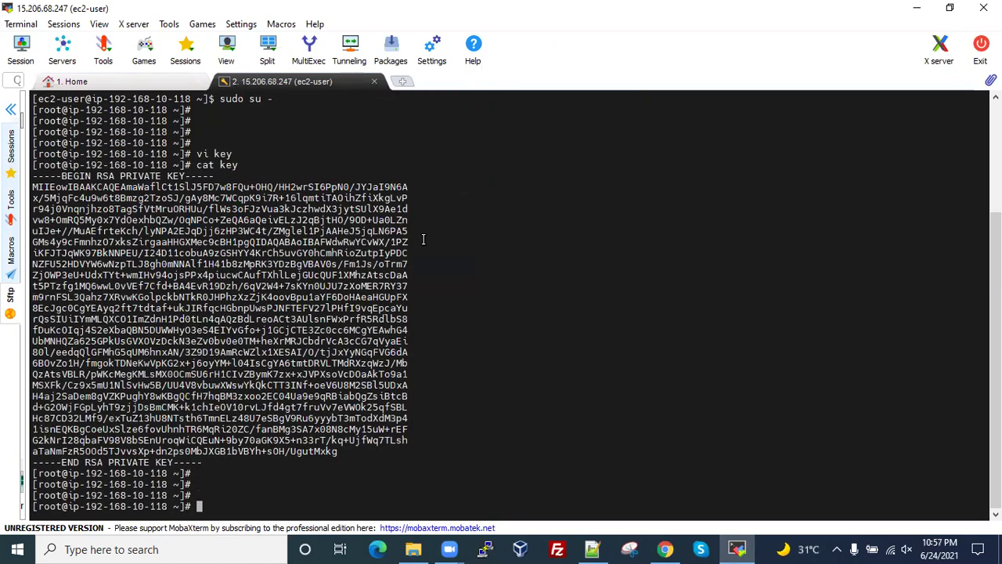
key("ctrl+l")
- Begin the command ssh -i key ec2-user@ and copy Private-Server's private IPv4 address from the EC2 console in Chrome
type("ss")
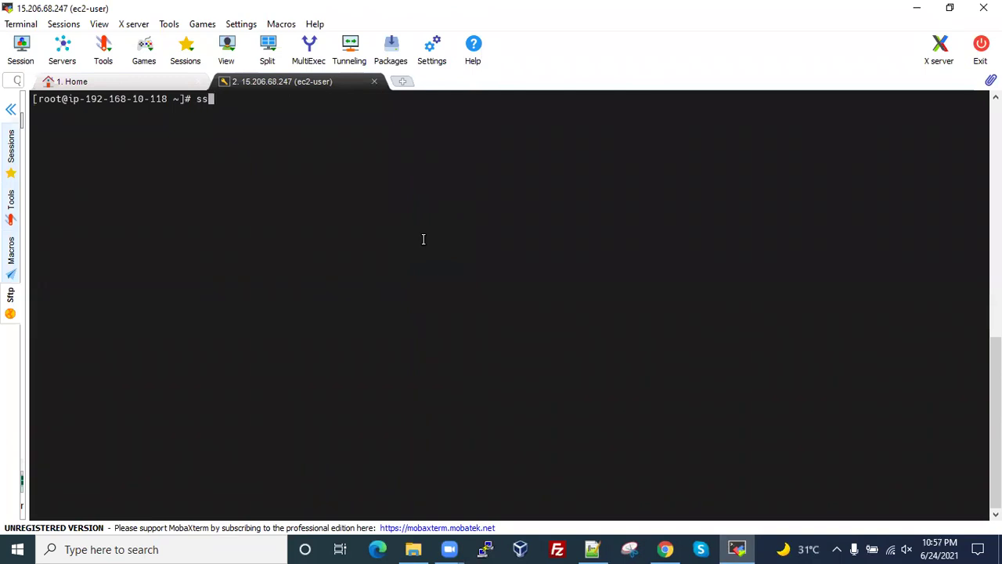
type("h -i key ec2-user@")
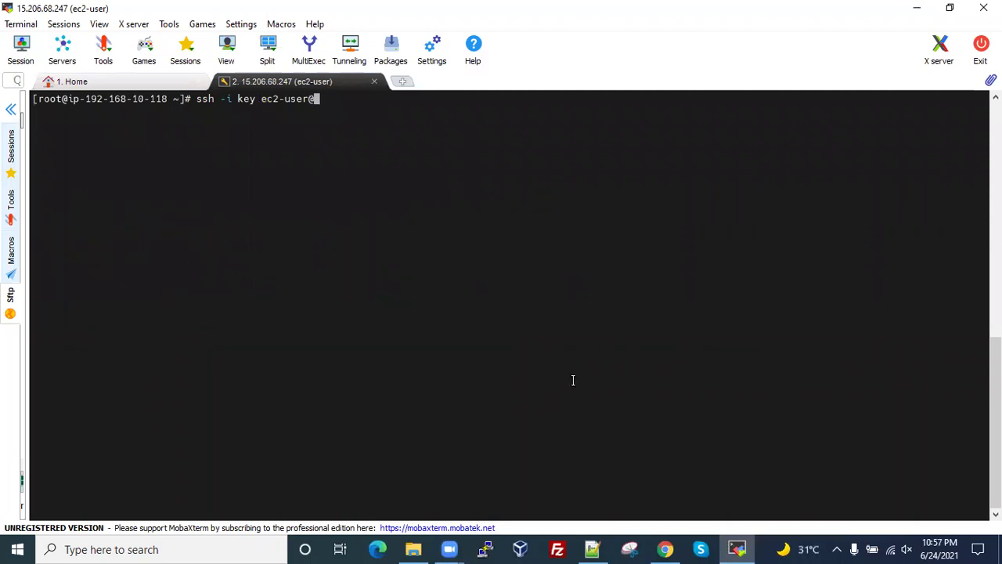
left_click(666, 548)
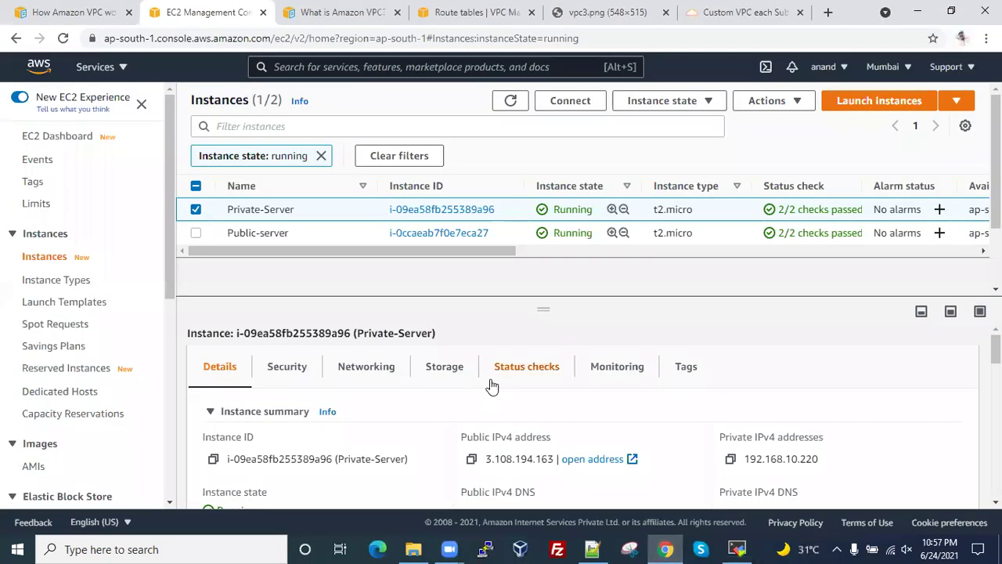
left_click(195, 212)
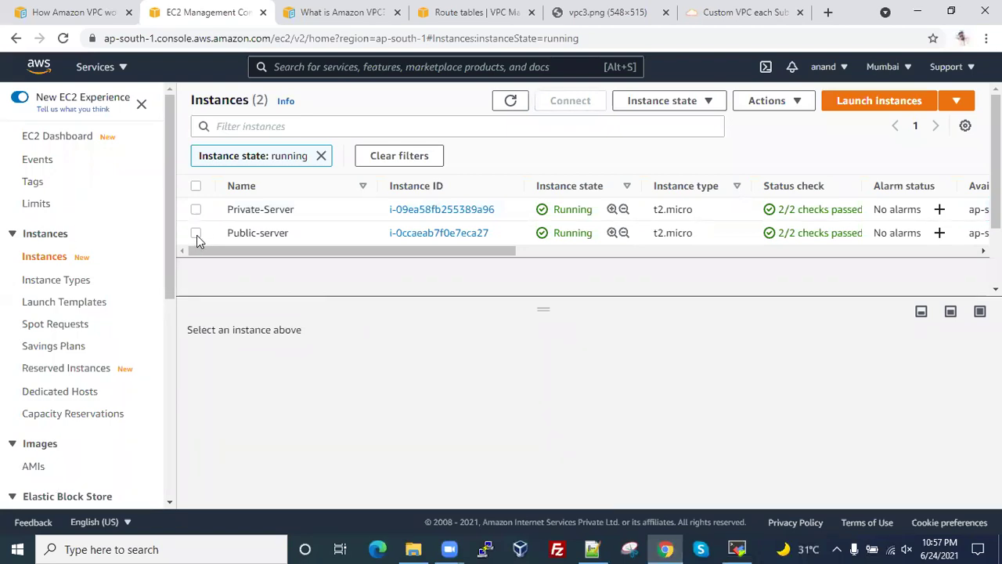
left_click(342, 213)
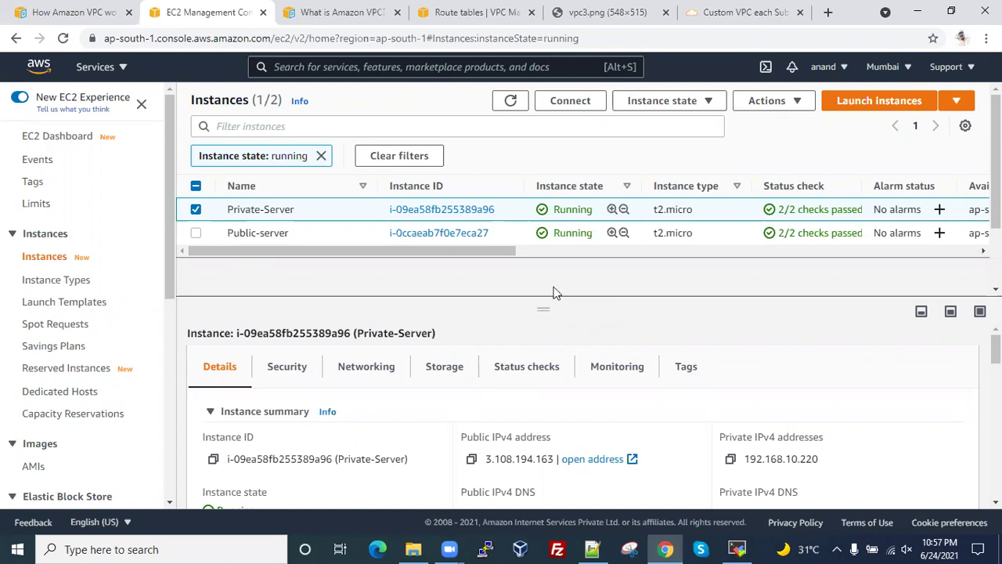
left_click(730, 462)
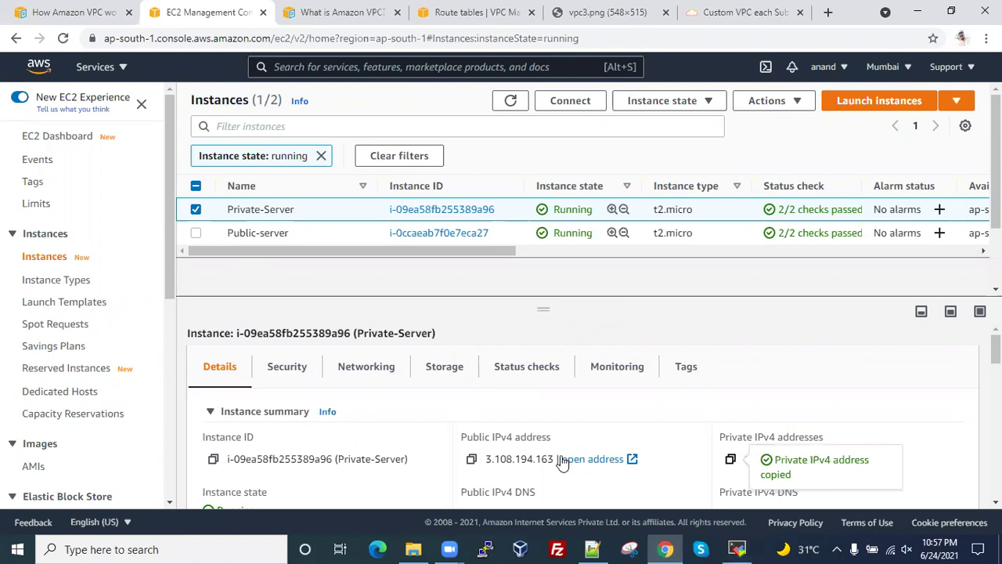
left_click(736, 549)
right_click(371, 115)
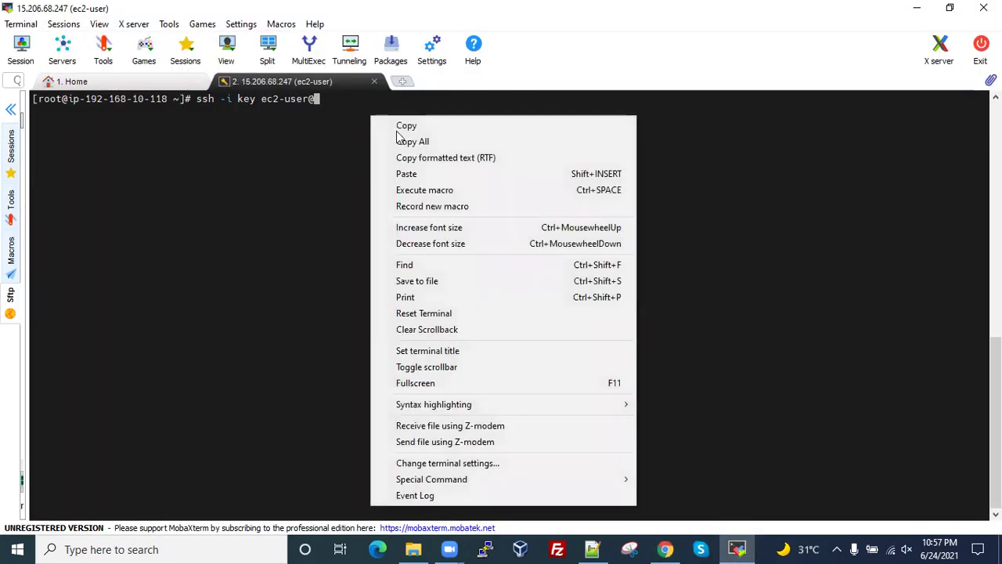
left_click(404, 173)
key("Return")
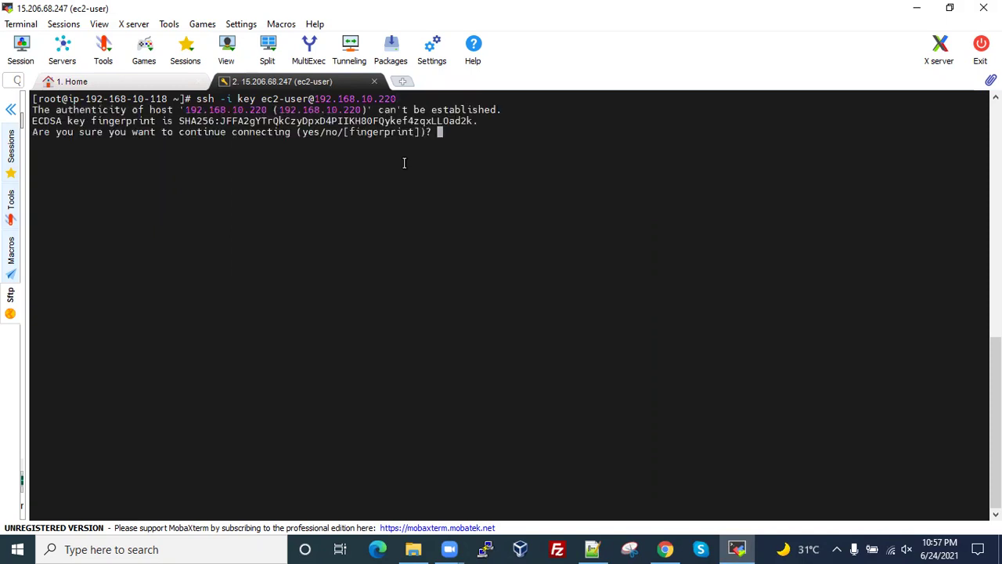
type("yes")
key("Return")
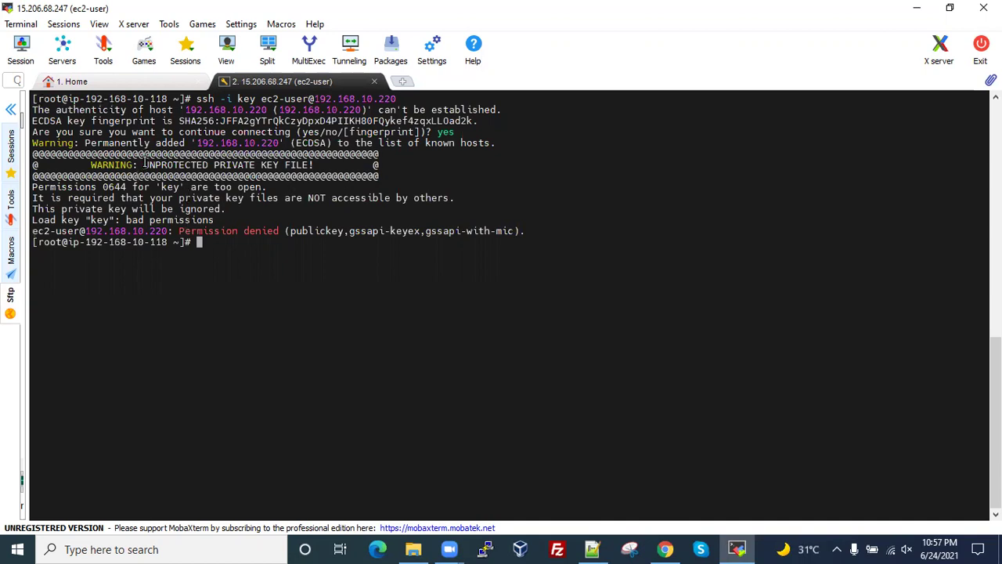
- Check the private key warning and list the key file's permissions with ls -l key
left_click_drag(144, 165, 284, 162)
type("ls -l key")
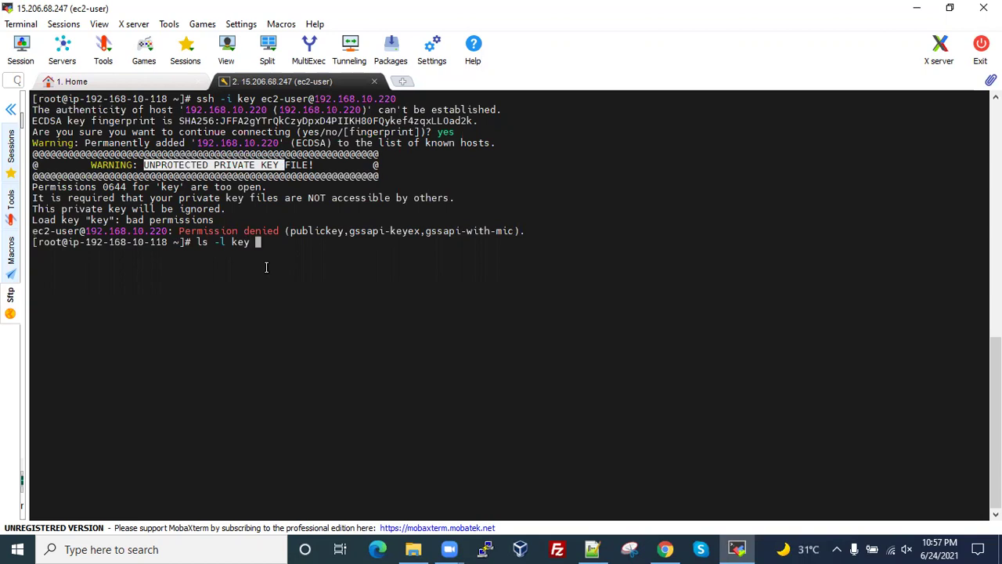
key("Return")
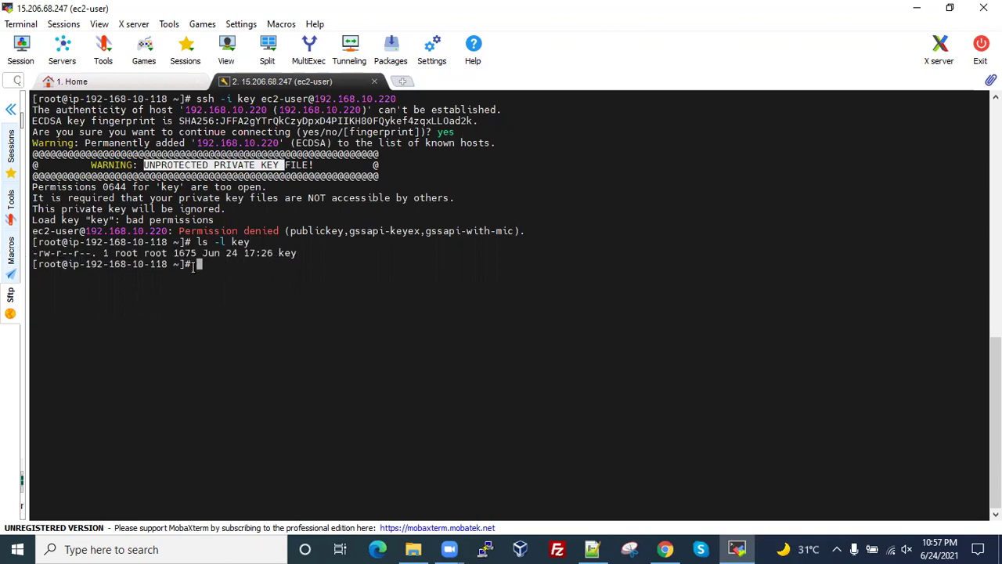
left_click_drag(50, 252, 73, 252)
left_click(219, 286)
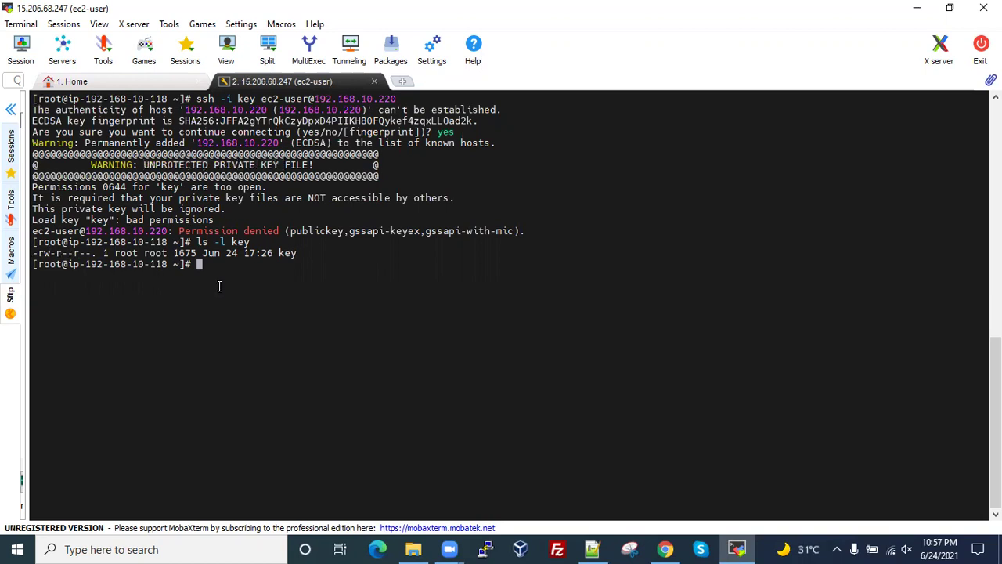
- Restrict the key file's permissions to its owner with chmod 700 key
type("chmod 700")
type("key")
key("Return")
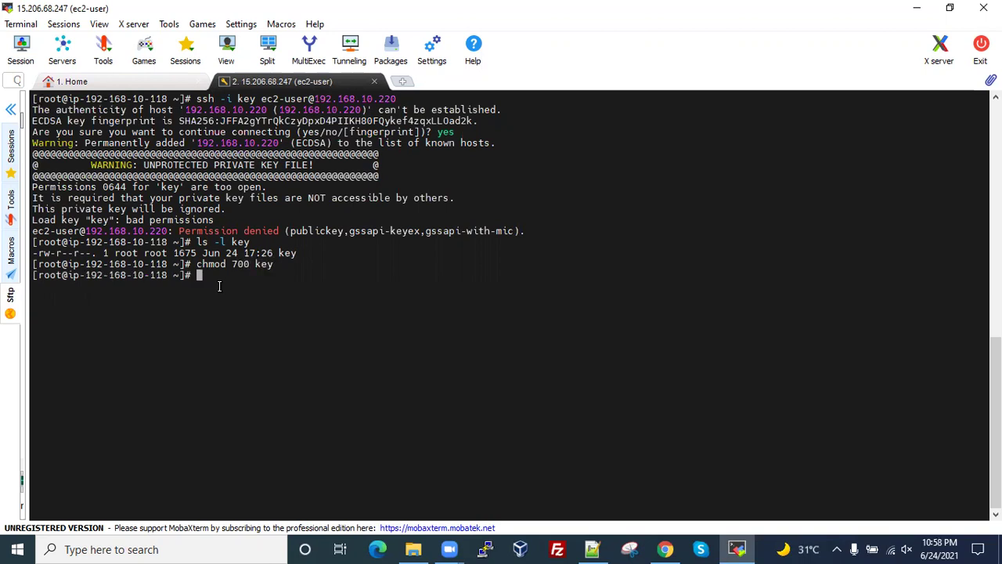
key("ctrl+l")
key("Up")
key("Up")
key("Up")
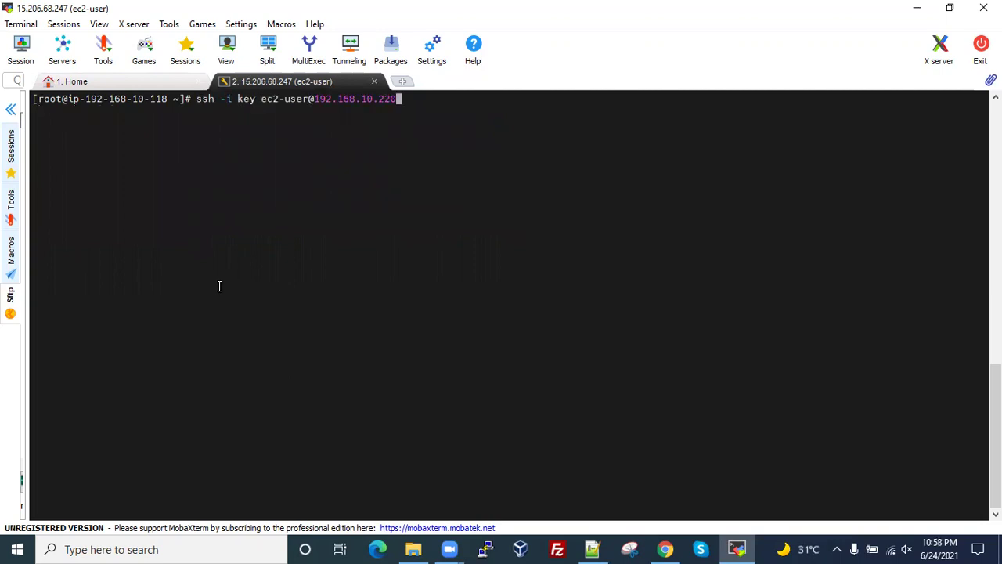
key("Return")
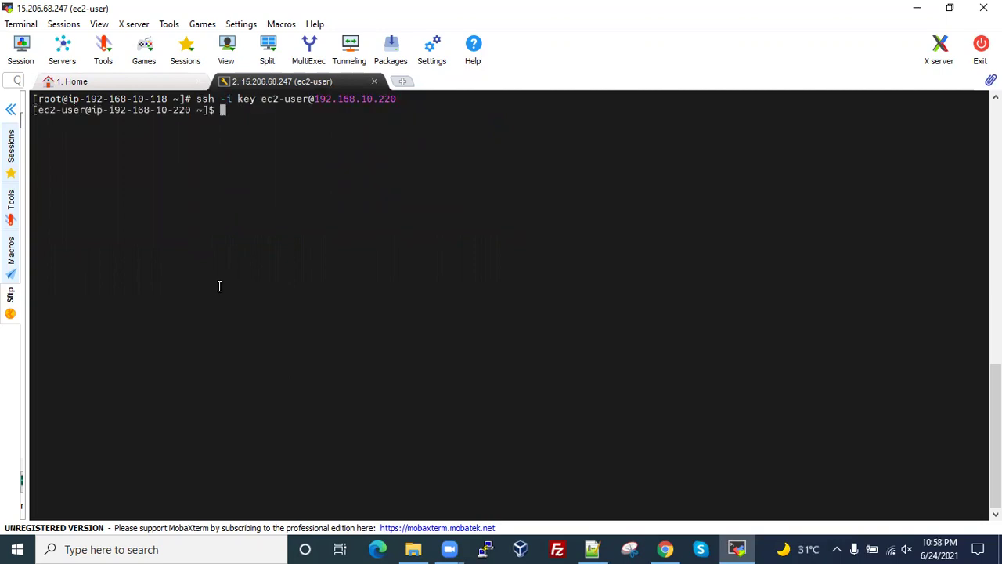
key("Return")
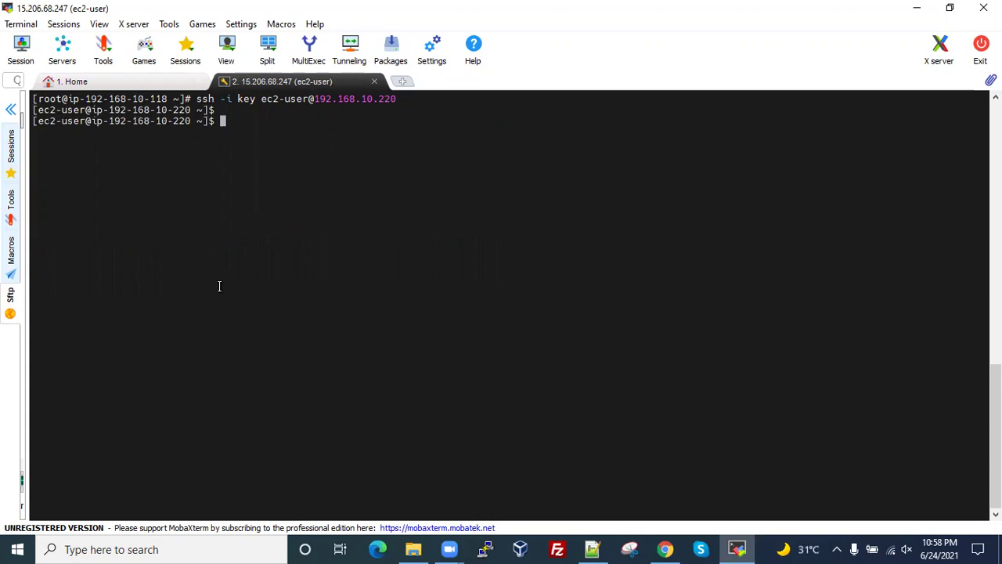
- Compare the host address in the shell prompt with Private-Server's details in the EC2 console in Chrome
left_click_drag(156, 121, 190, 122)
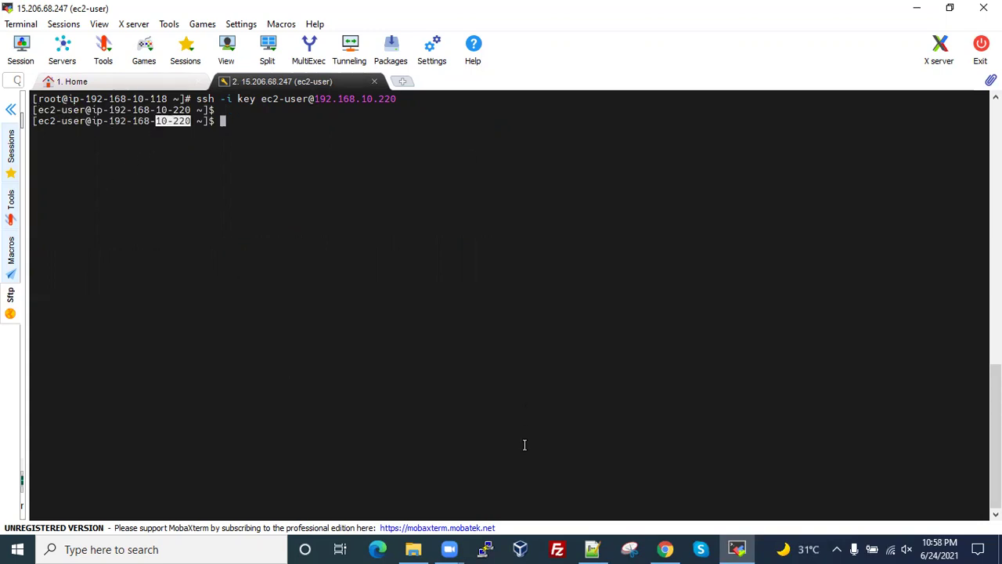
left_click(664, 549)
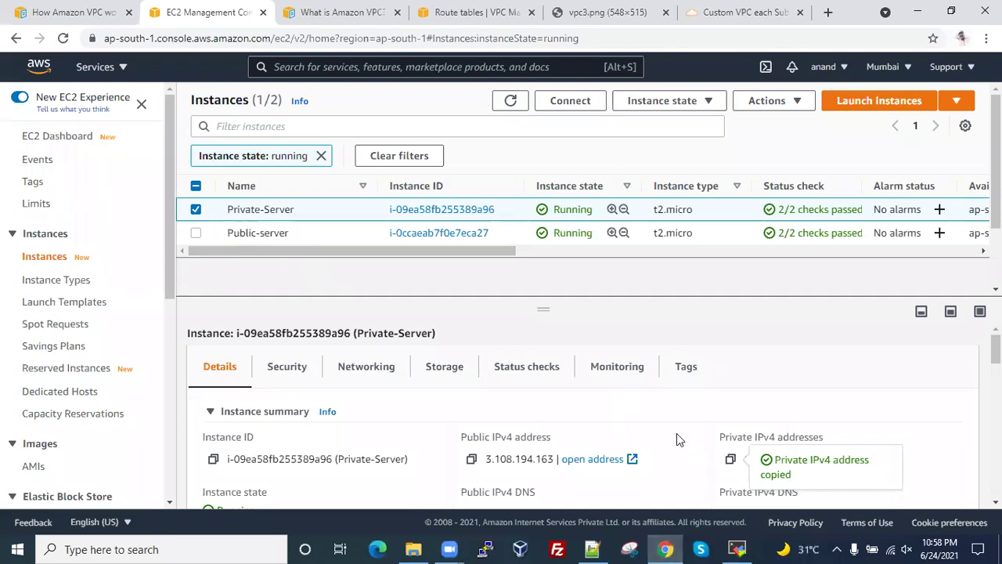
- Switch to MobaXterm and run ping google.com from Private-Server to test its internet access
left_click(737, 548)
type("ping ")
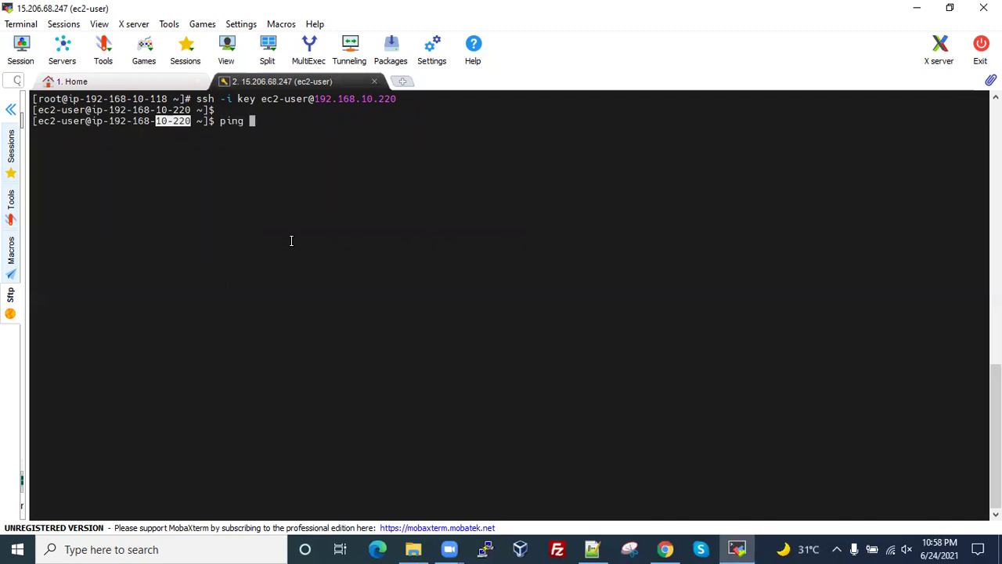
type("google.com")
key("Return")
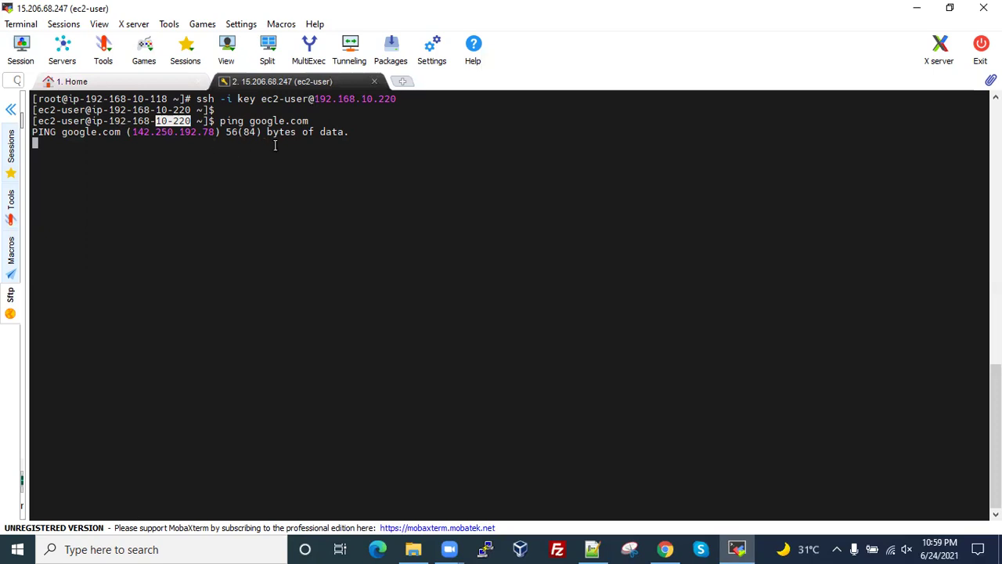
- Switch to the VPC console in Chrome and start a new NAT gateway named sameer-nat
left_click(917, 7)
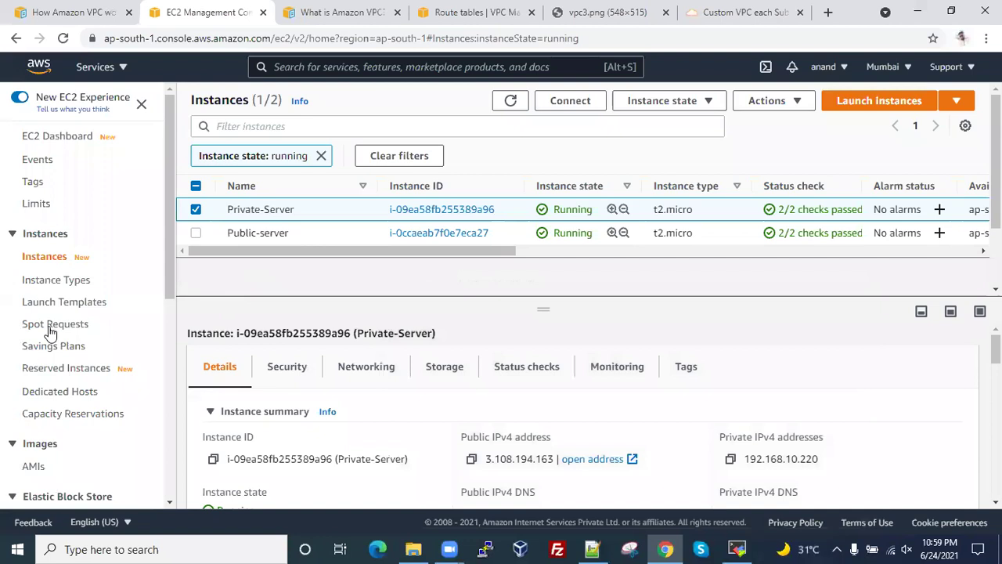
key("ctrl+4")
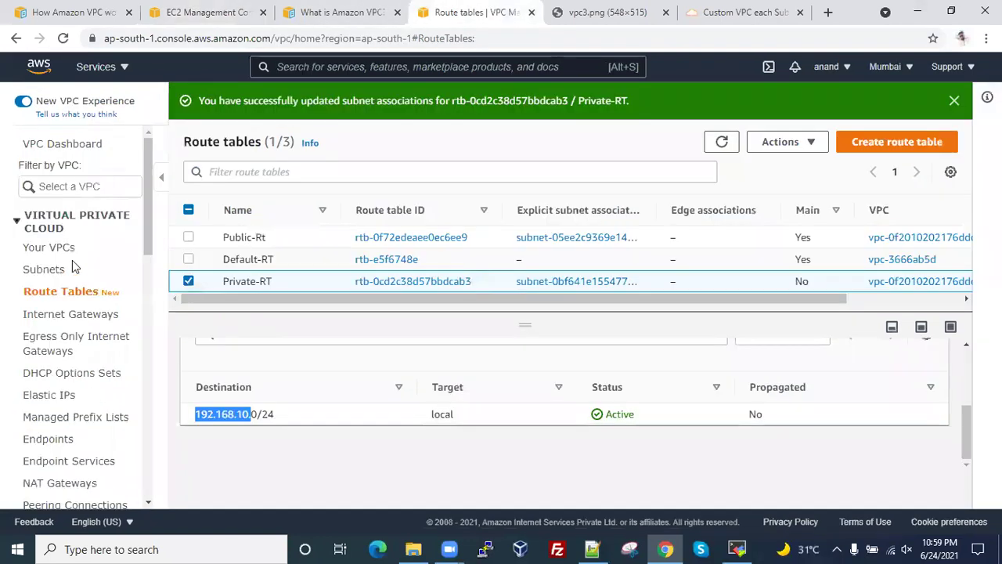
scroll(44, 360, "down", 2)
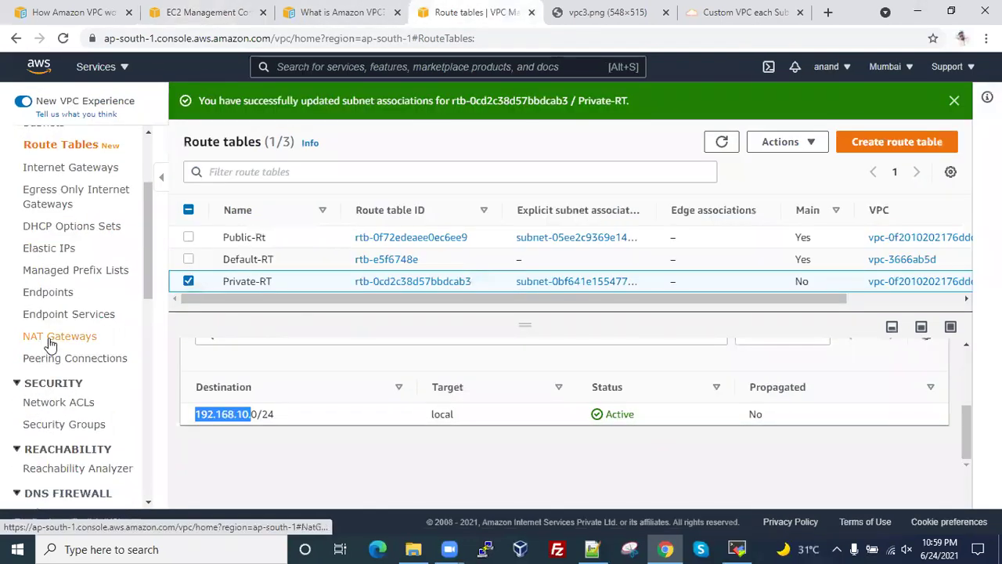
left_click(57, 336)
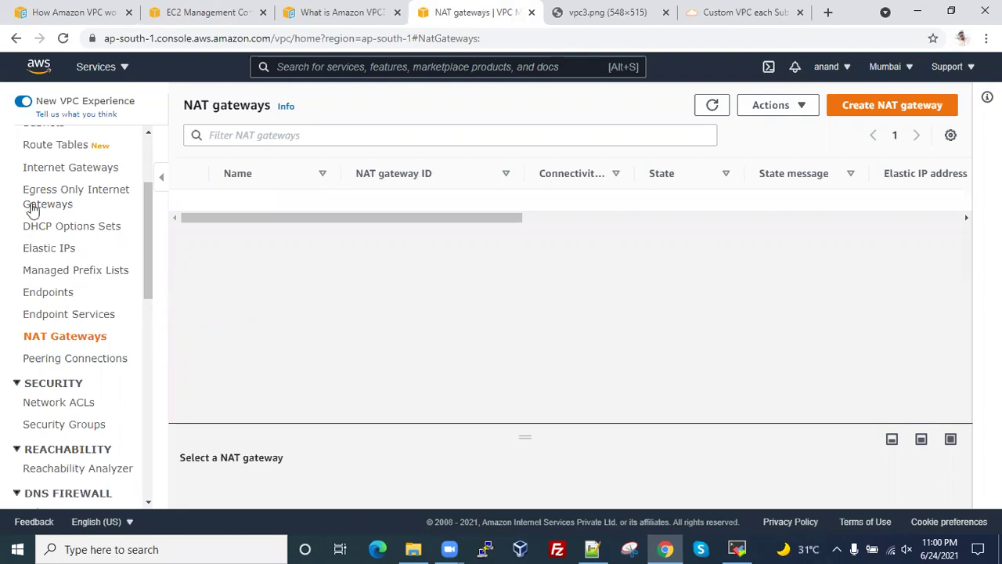
left_click(849, 111)
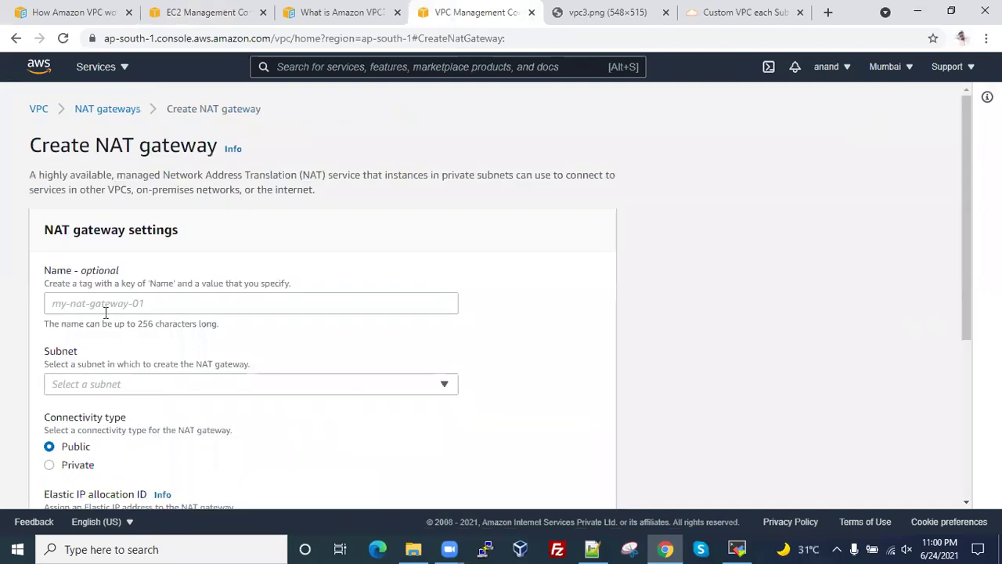
scroll(121, 290, "down", 1)
left_click(107, 232)
type("sameer-nat")
scroll(118, 244, "up", 1)
- Choose Public-subnet as the subnet for the NAT gateway
scroll(159, 205, "down", 3)
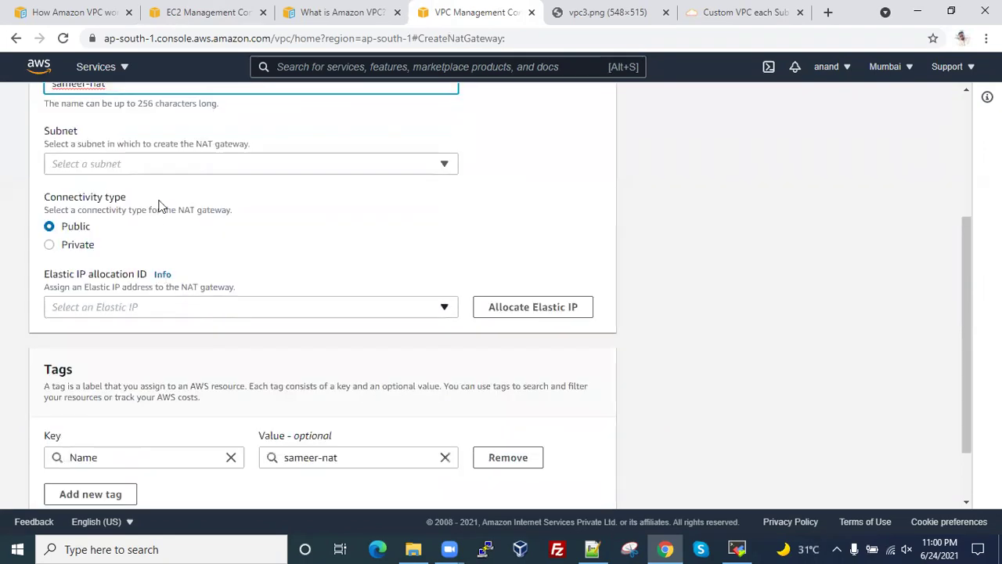
left_click(201, 165)
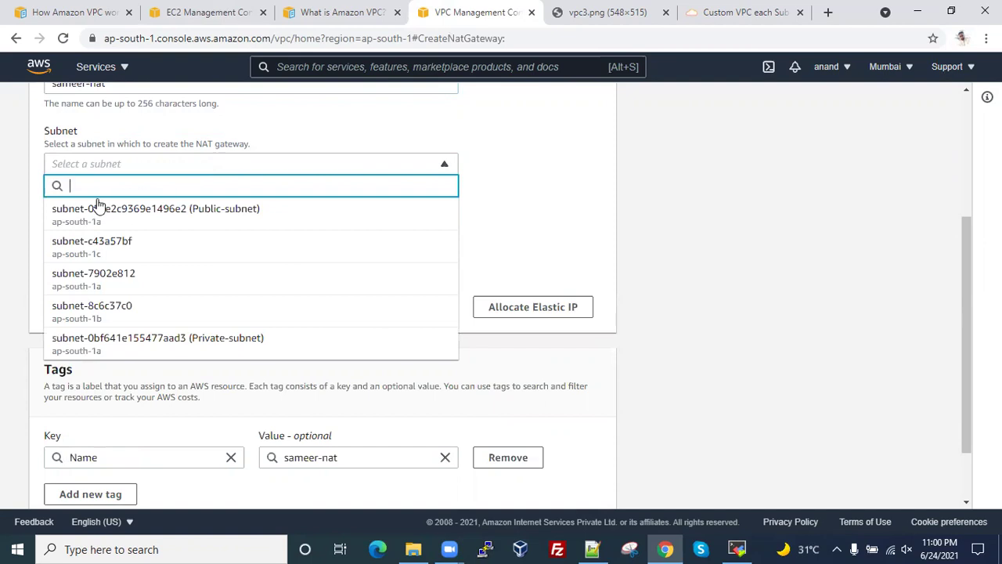
scroll(102, 207, "up", 1)
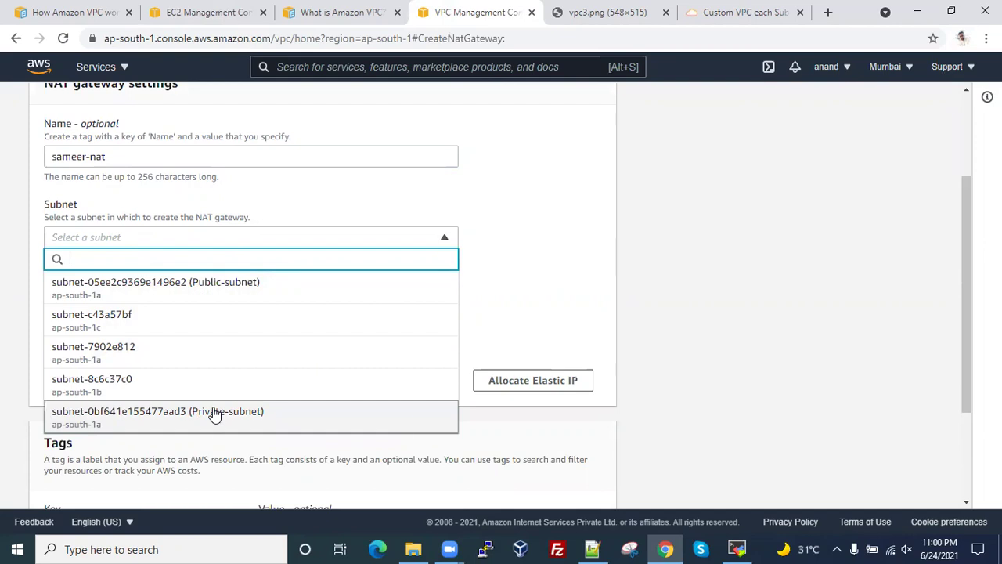
left_click(221, 293)
scroll(300, 262, "down", 2)
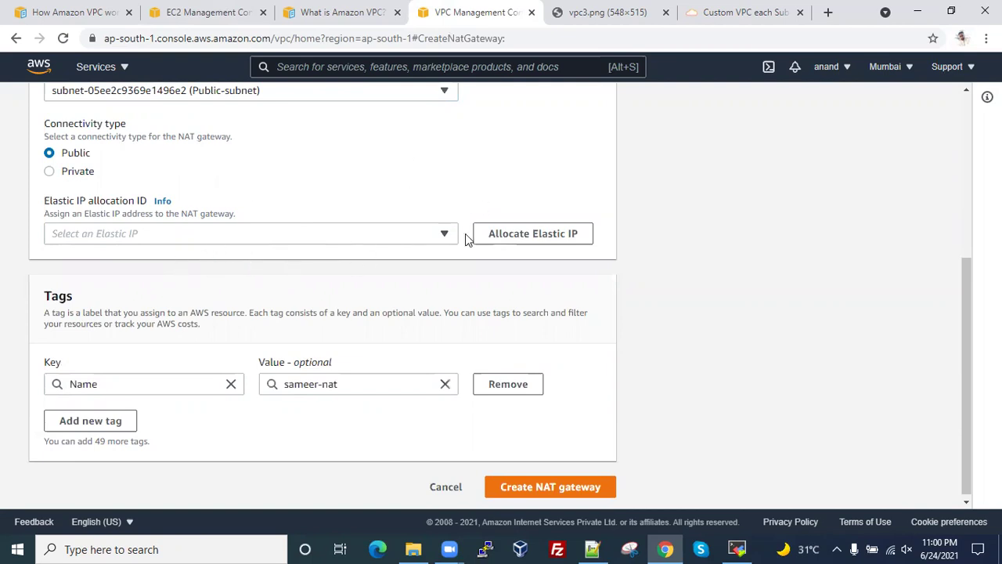
- Allocate an Elastic IP for the NAT gateway with public connectivity and create the gateway
left_click(528, 236)
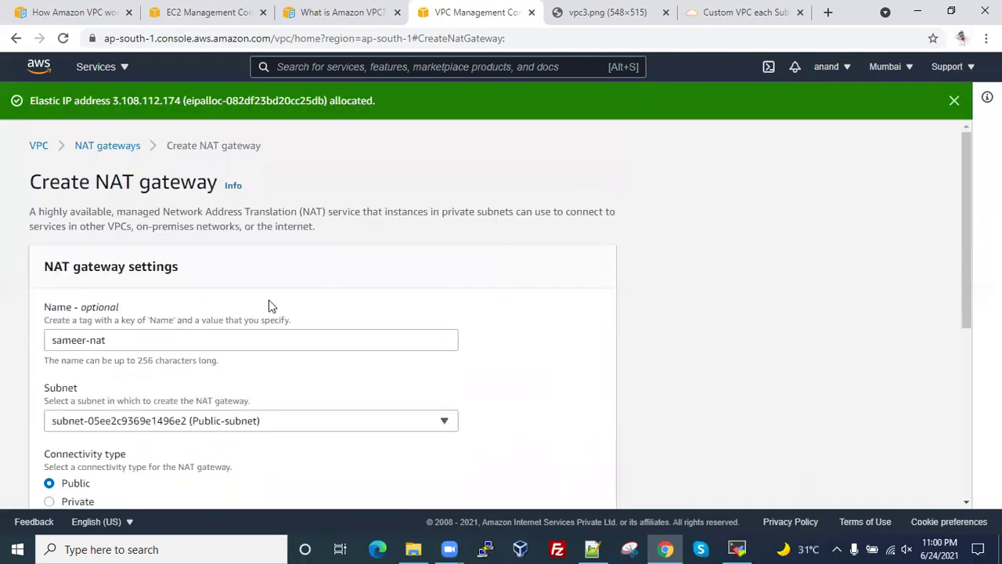
scroll(240, 321, "down", 4)
scroll(239, 321, "down", 1)
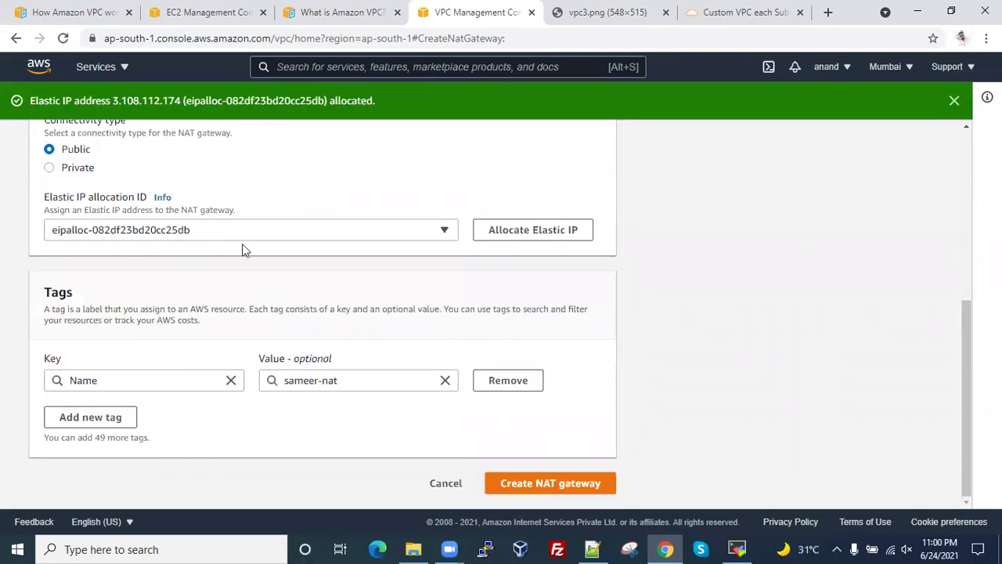
left_click(523, 485)
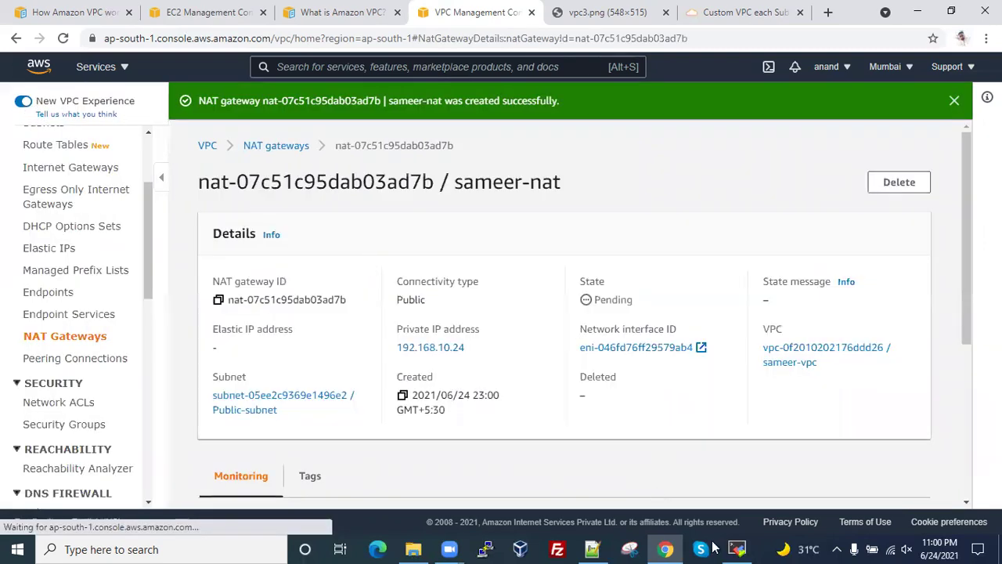
- Check the running ping in MobaXterm, and open Private-RT's routes for editing in the VPC console in Chrome
left_click(737, 549)
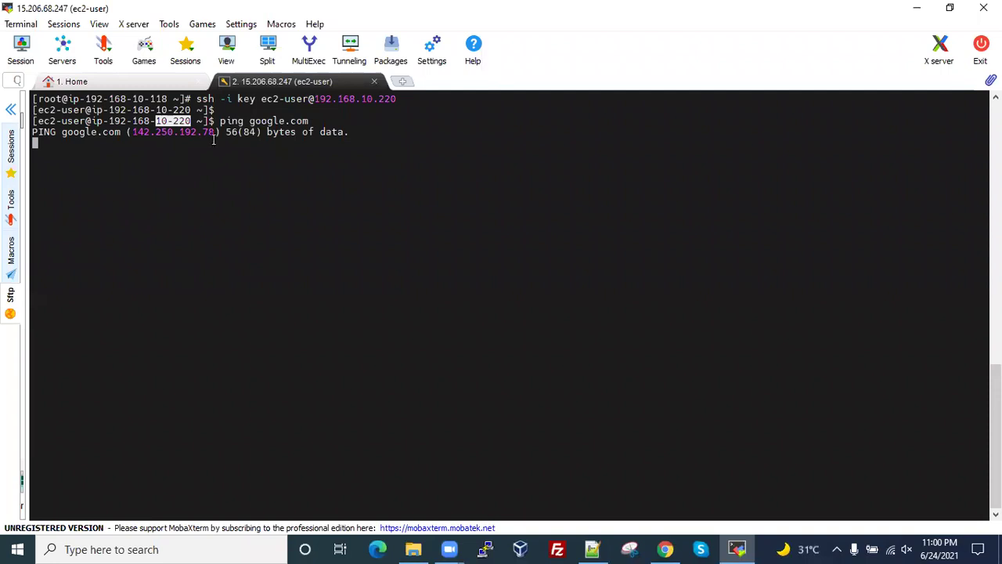
left_click(912, 9)
scroll(240, 331, "down", 4)
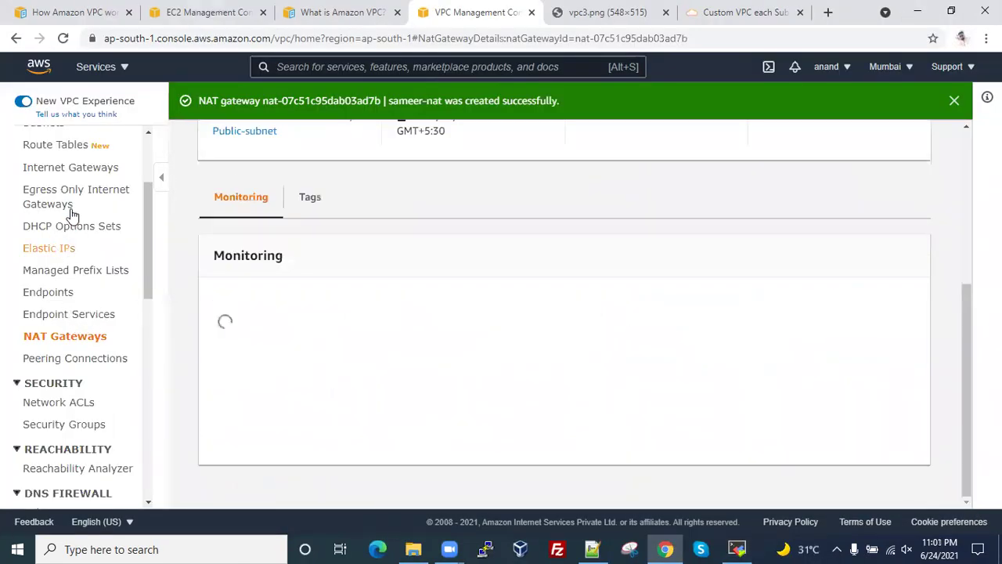
left_click(222, 138)
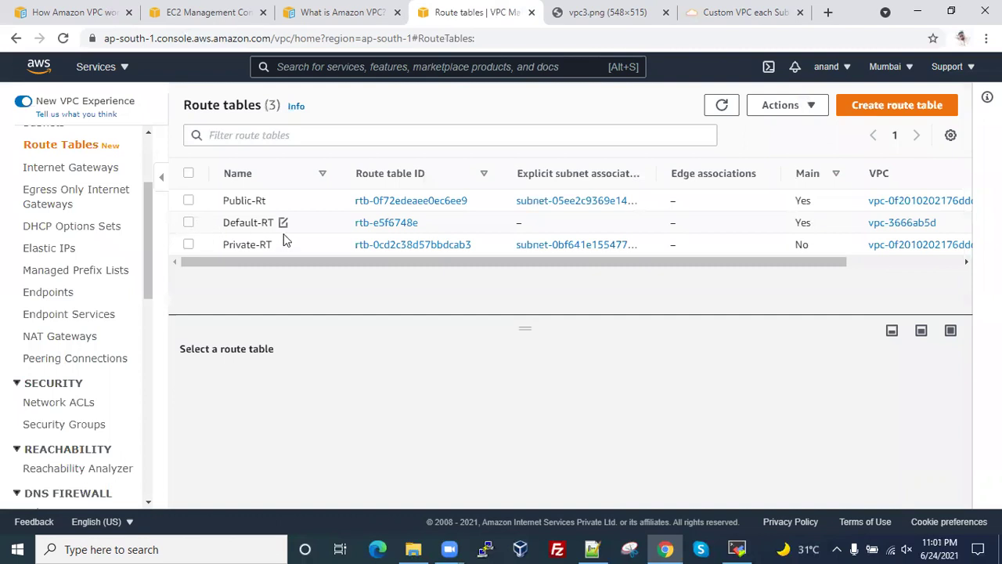
left_click(389, 244)
left_click_drag(527, 326, 525, 243)
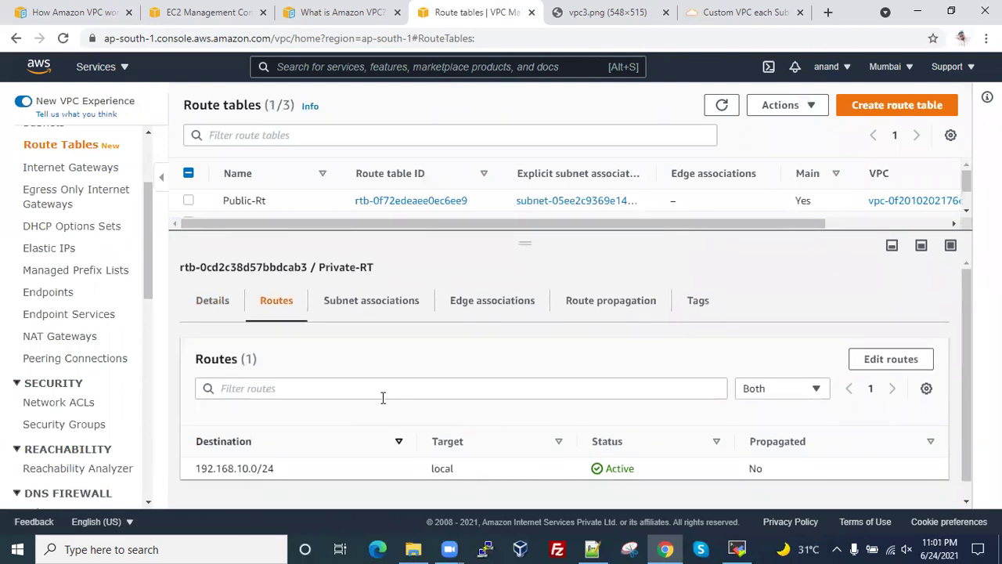
left_click(877, 359)
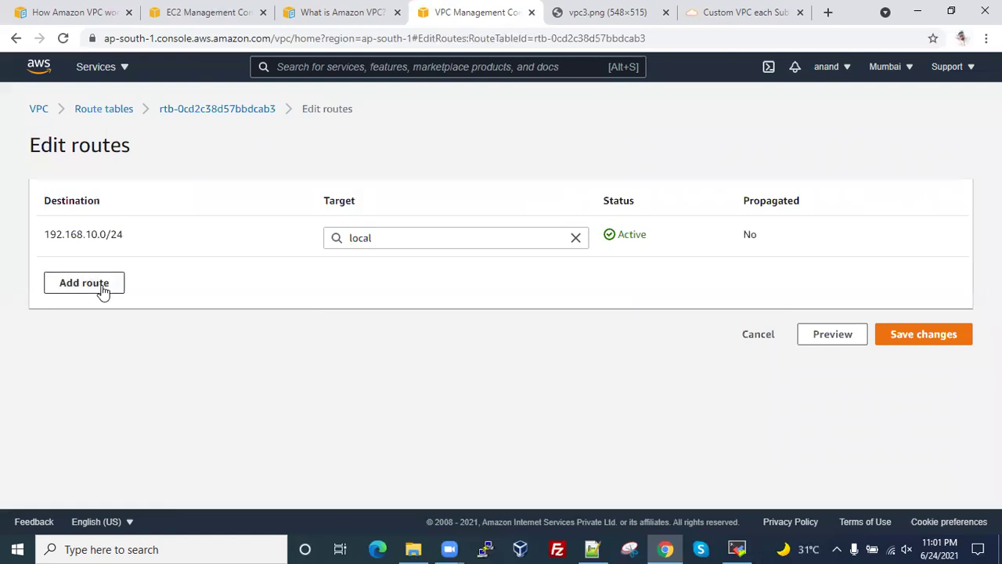
left_click(102, 289)
left_click(90, 279)
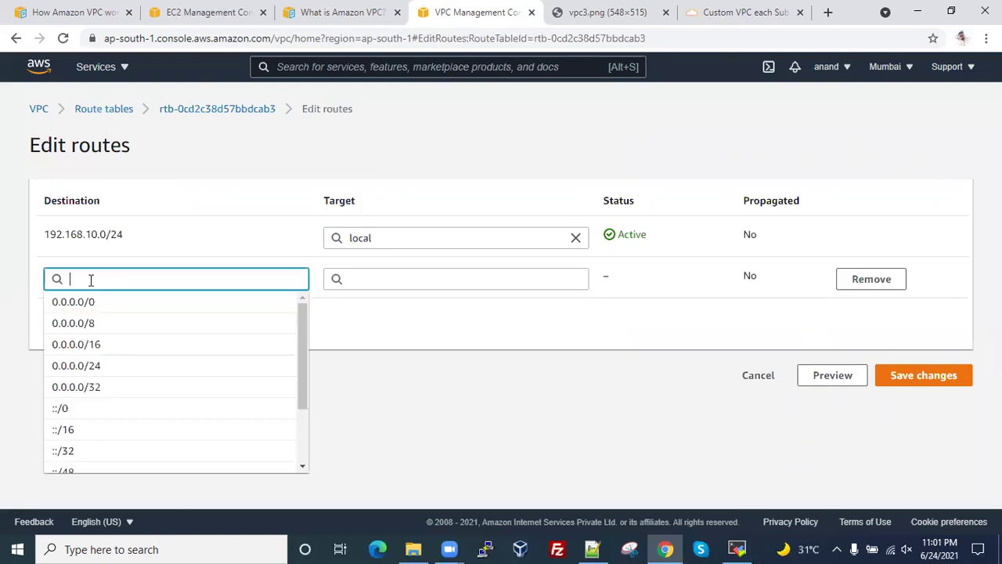
type("0")
left_click(92, 304)
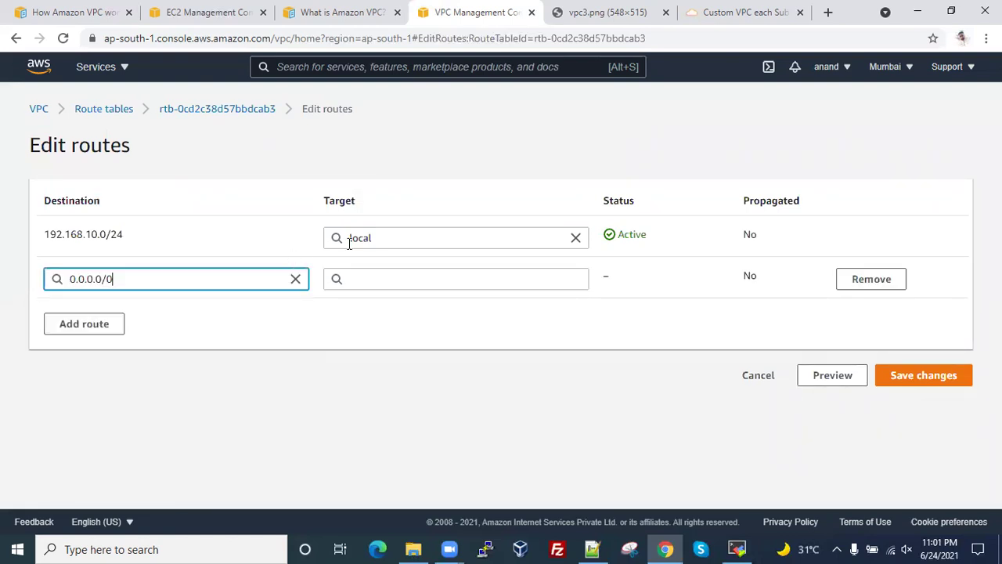
left_click(396, 277)
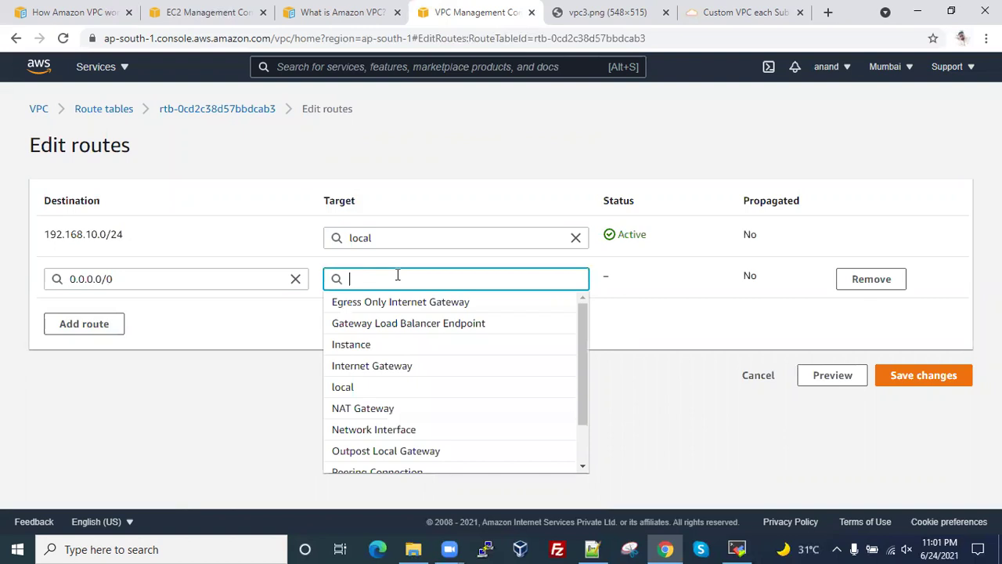
left_click(376, 408)
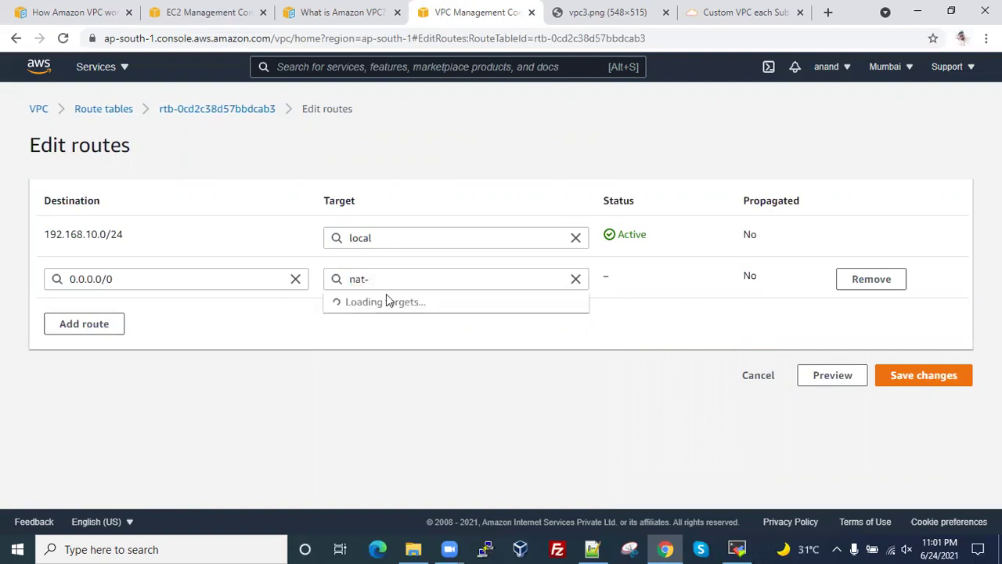
left_click(863, 280)
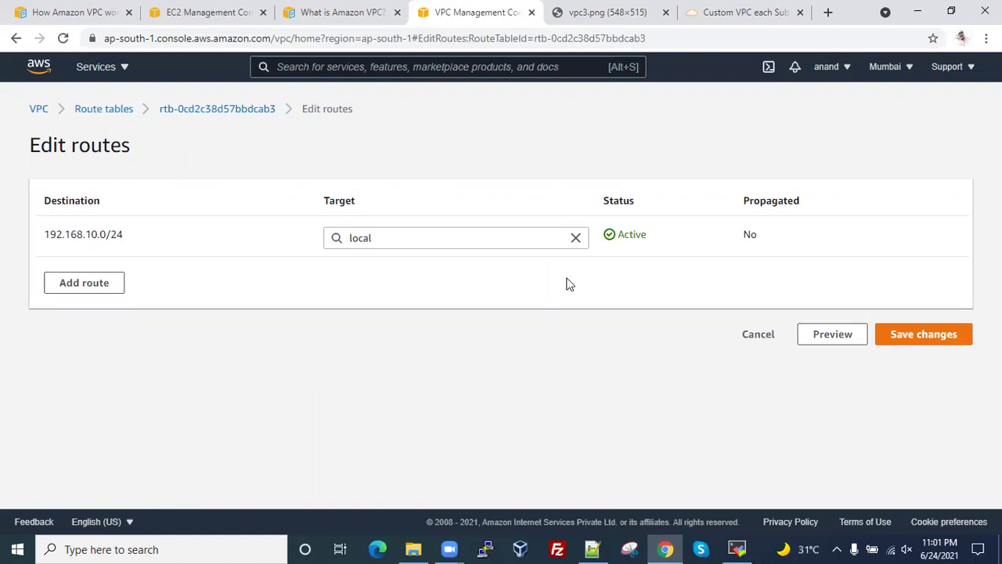
- Add a route to Private-RT with destination 0.0.0.0/0 and the sameer-nat NAT gateway as target, and save the changes
left_click(83, 287)
left_click(105, 278)
type("0")
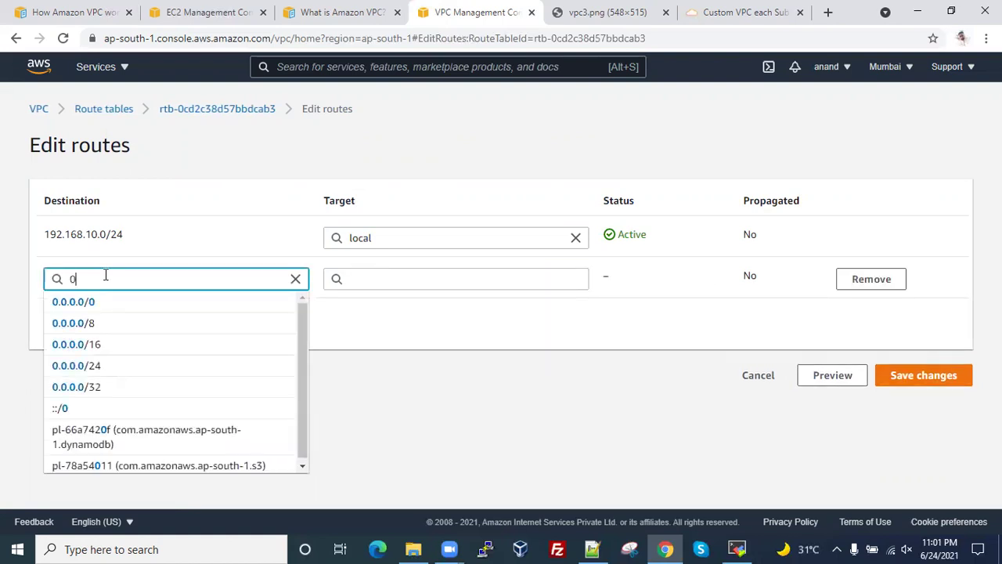
key("Return")
left_click(417, 279)
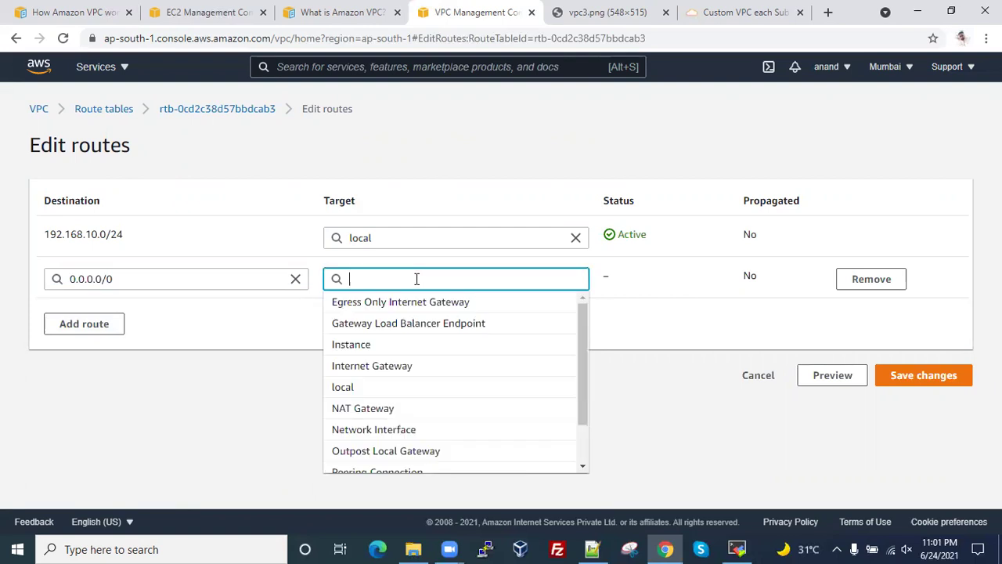
left_click(364, 409)
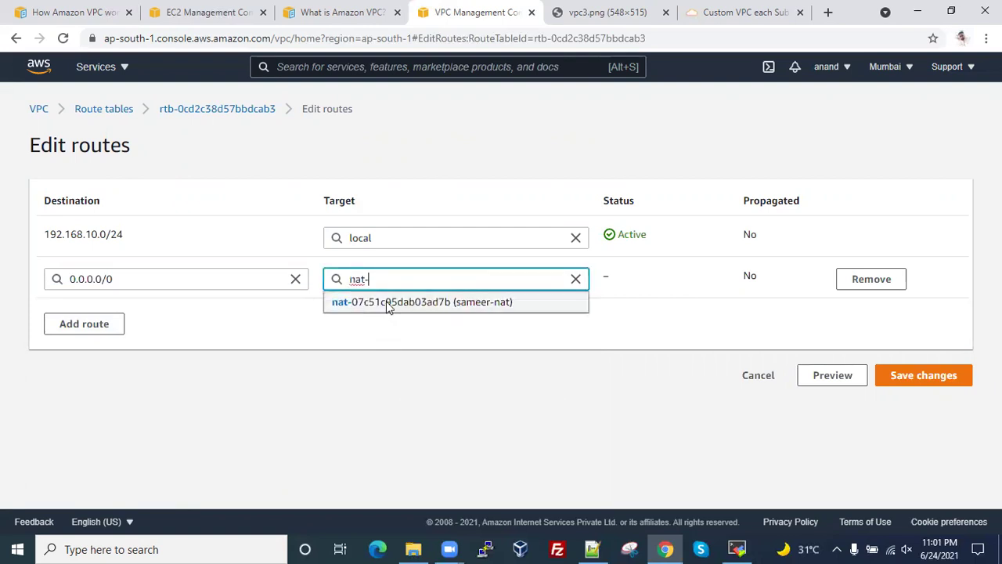
left_click(389, 306)
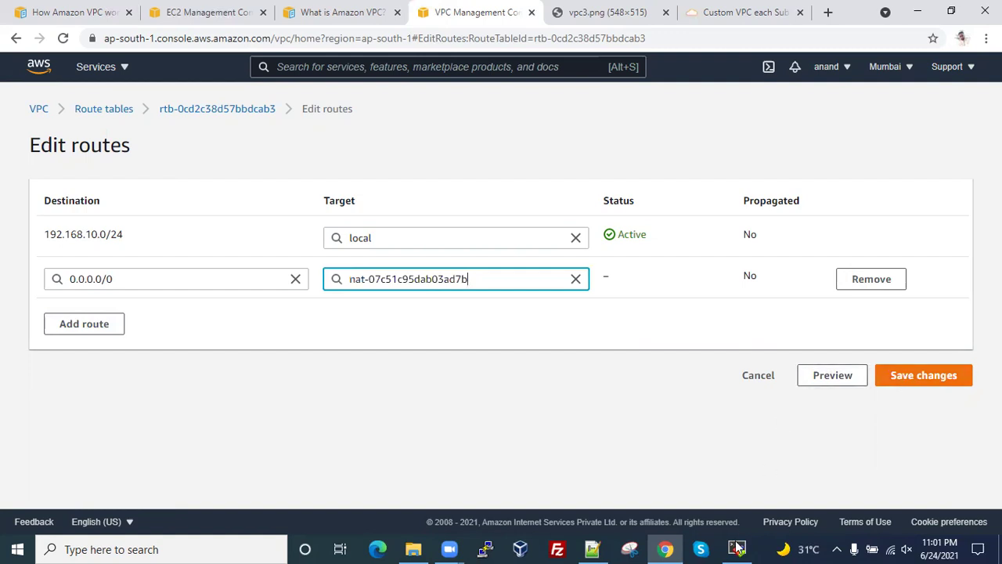
key("alt+Tab")
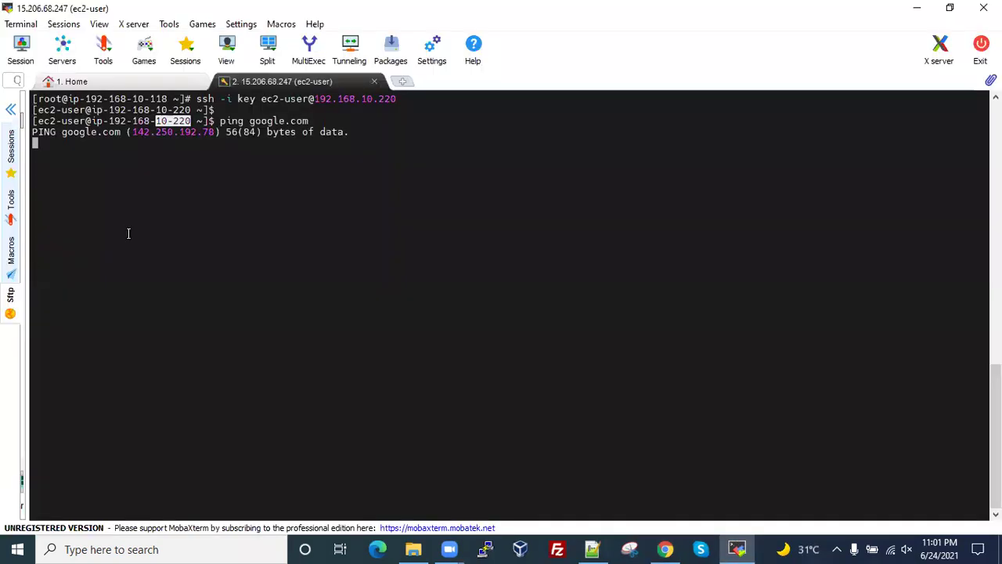
left_click(917, 9)
left_click(910, 376)
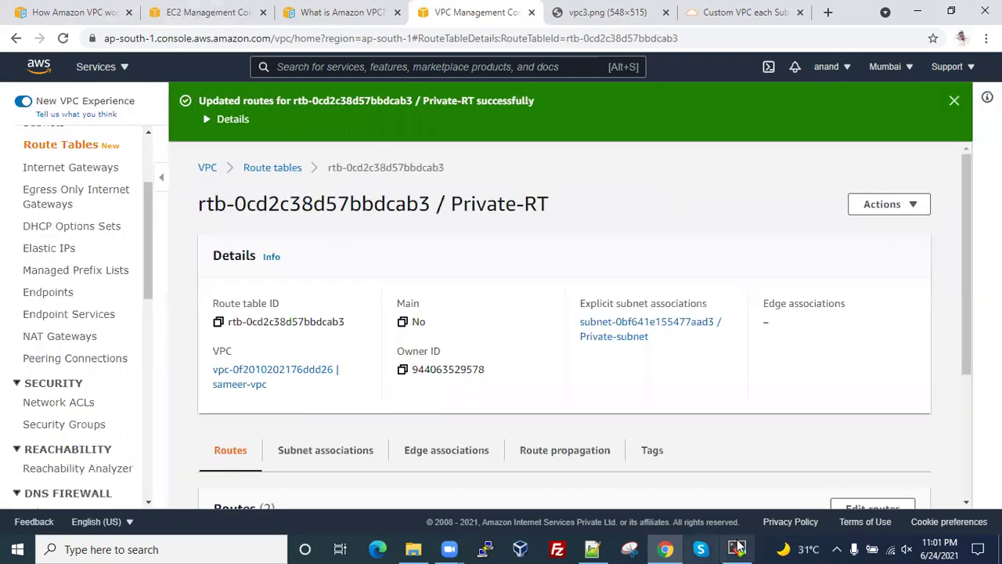
- Switch to MobaXterm, stop the running ping, and rerun ping google.com from Private-Server before stopping it again
left_click(737, 549)
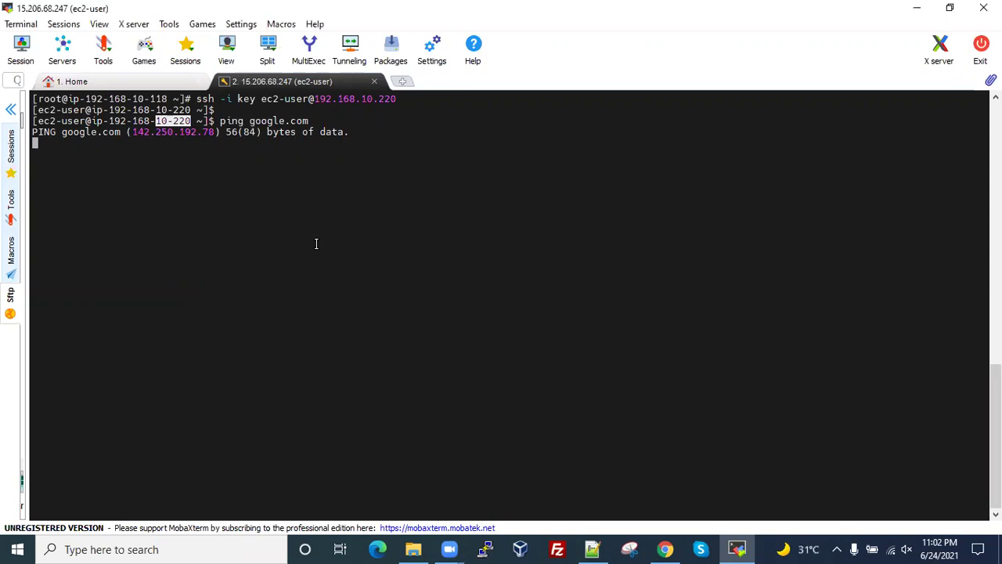
key("ctrl+c")
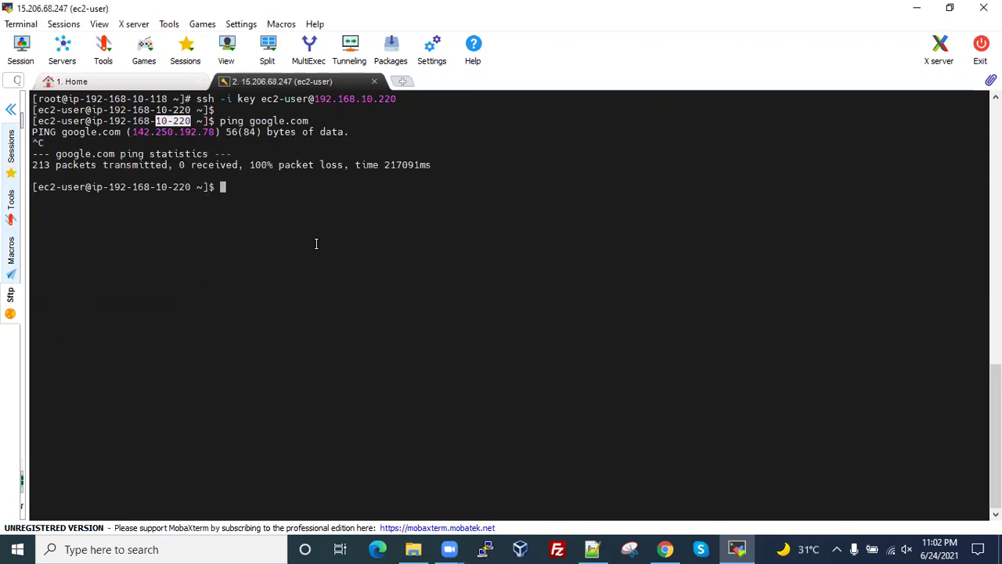
key("Up")
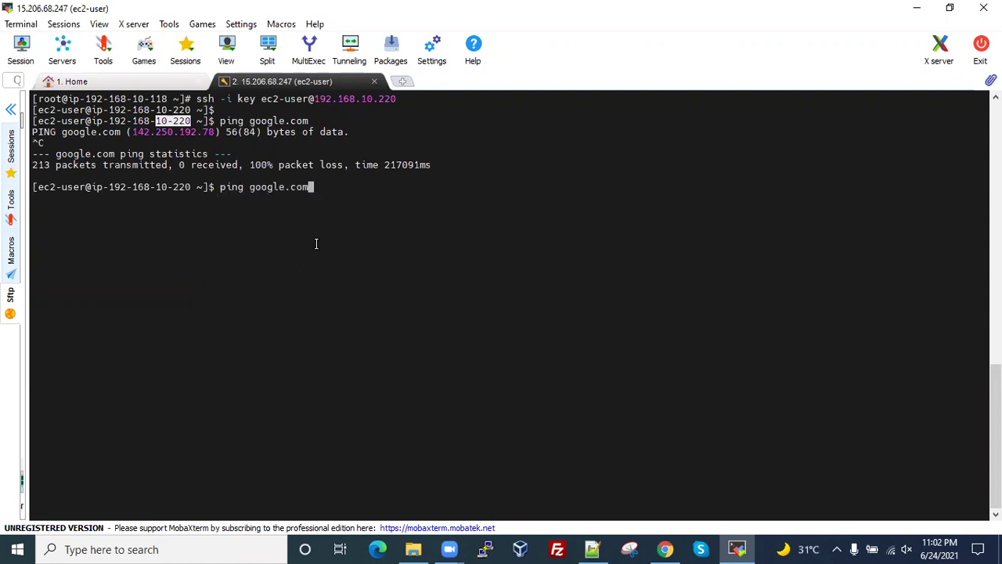
key("Return")
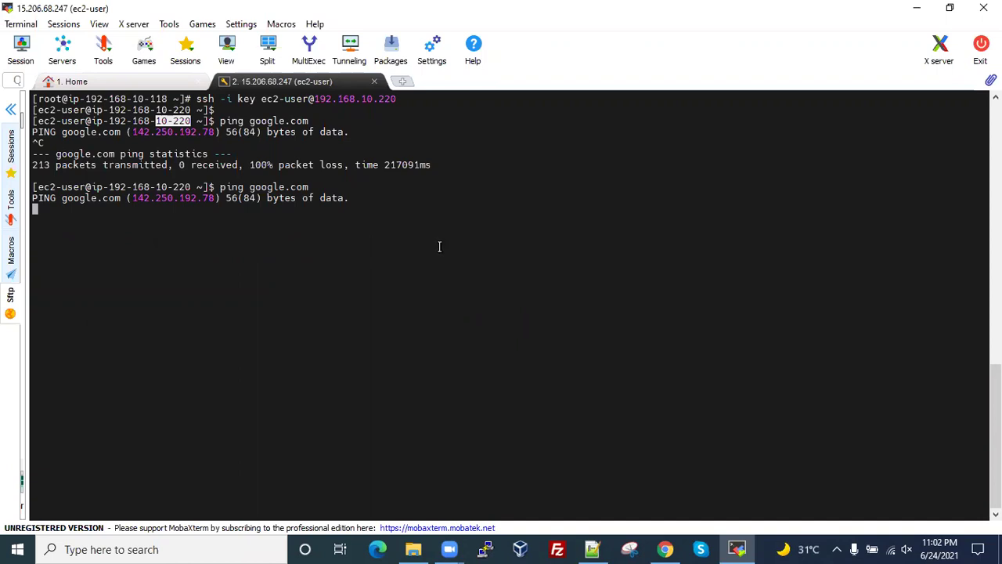
key("ctrl+c")
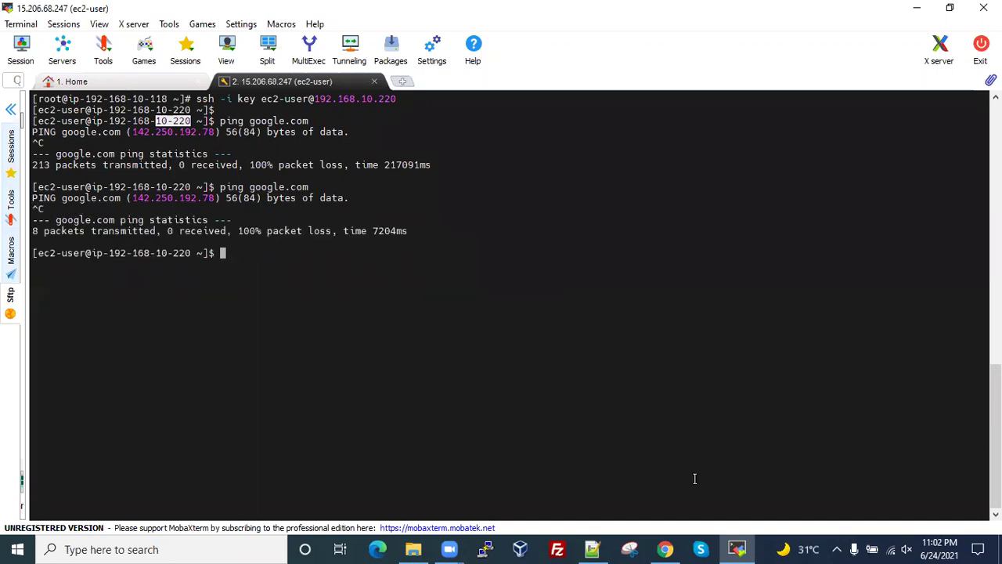
- Switch to the VPC console in Chrome and review Private-RT's details, routes and explicit subnet associations
left_click(664, 549)
scroll(341, 346, "down", 2)
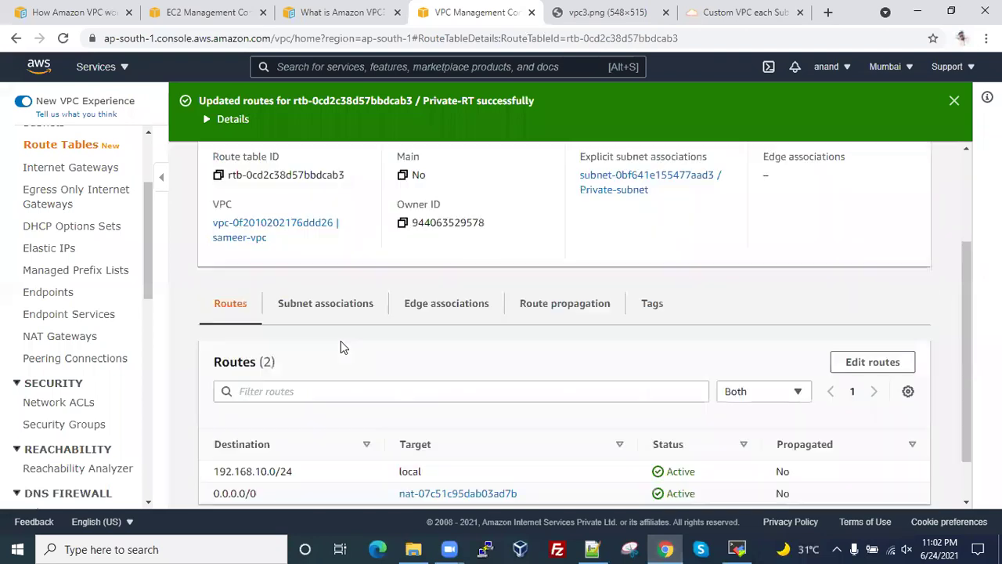
scroll(344, 411, "down", 1)
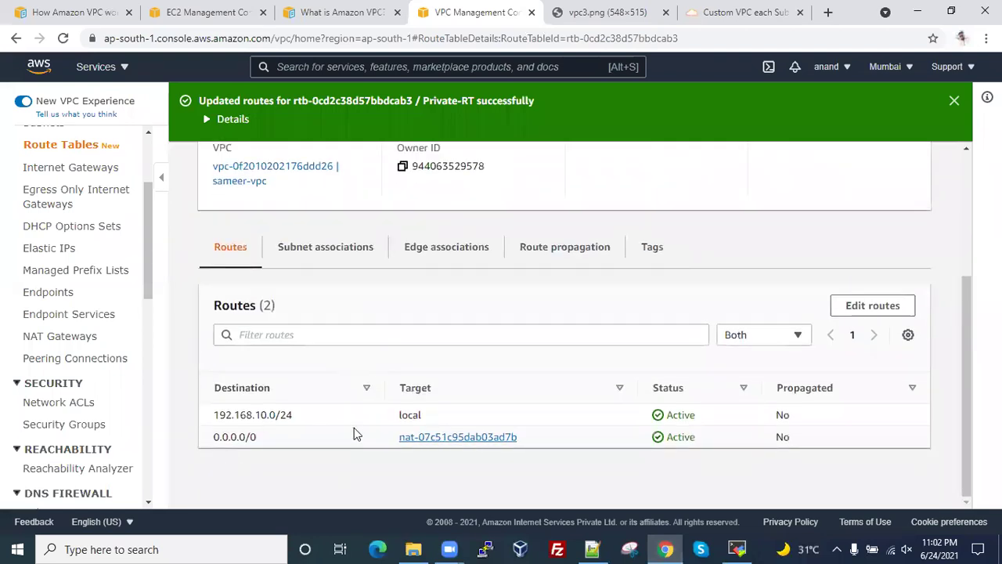
scroll(384, 423, "up", 2)
scroll(330, 305, "up", 1)
scroll(347, 315, "down", 2)
scroll(336, 399, "up", 2)
scroll(331, 384, "up", 1)
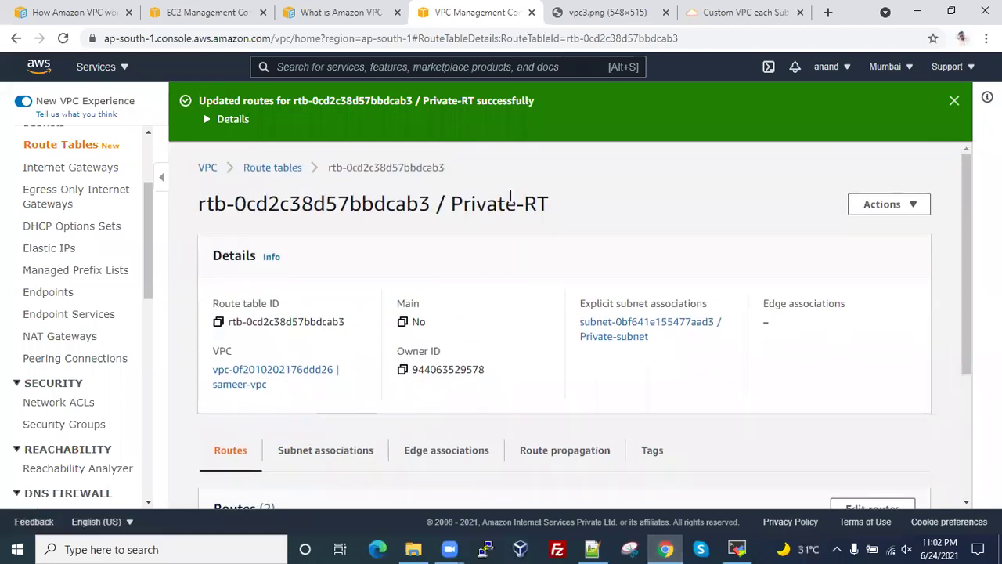
scroll(517, 293, "down", 3)
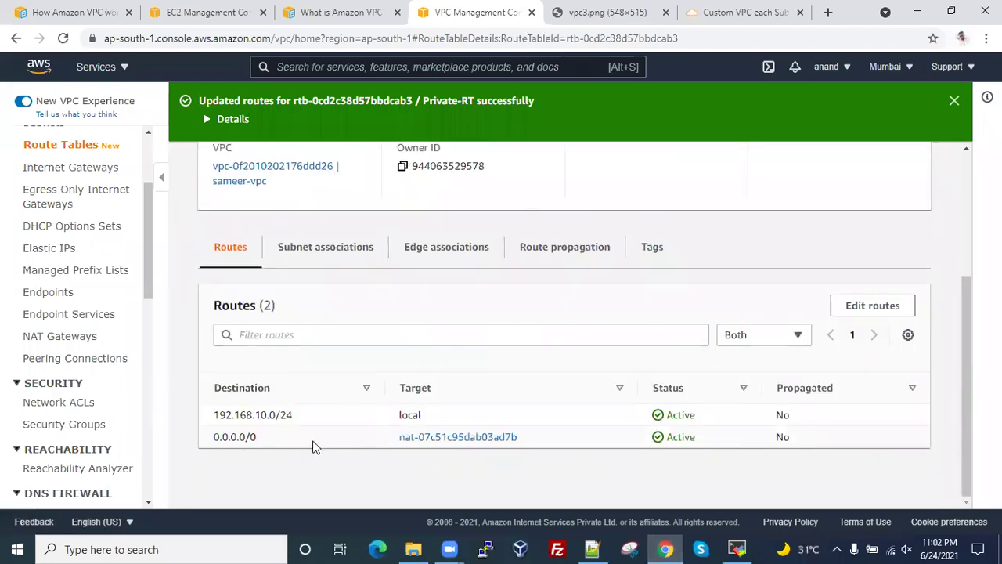
left_click(310, 262)
scroll(655, 449, "down", 2)
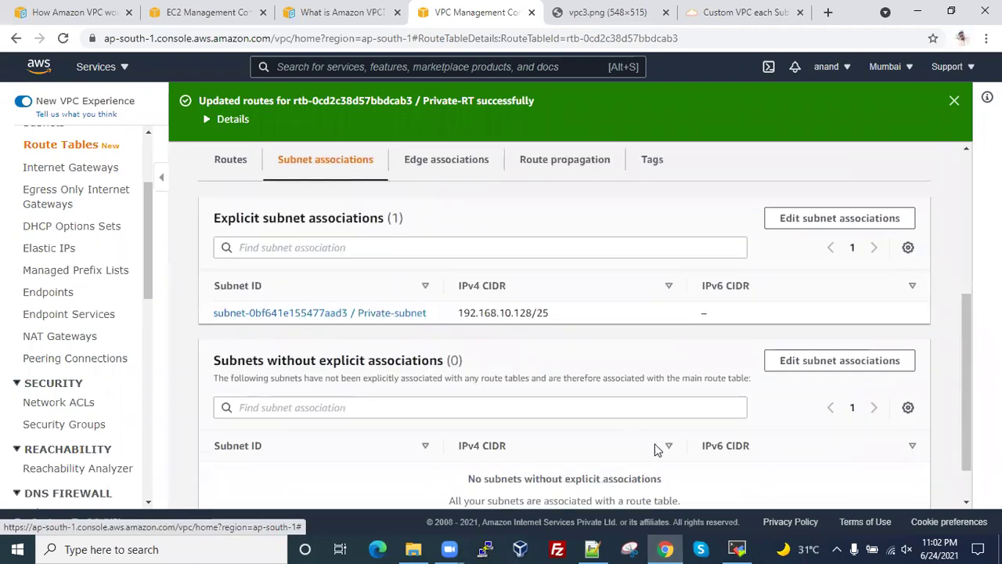
- Switch back to MobaXterm and rerun ping google.com from Private-Server
left_click(737, 549)
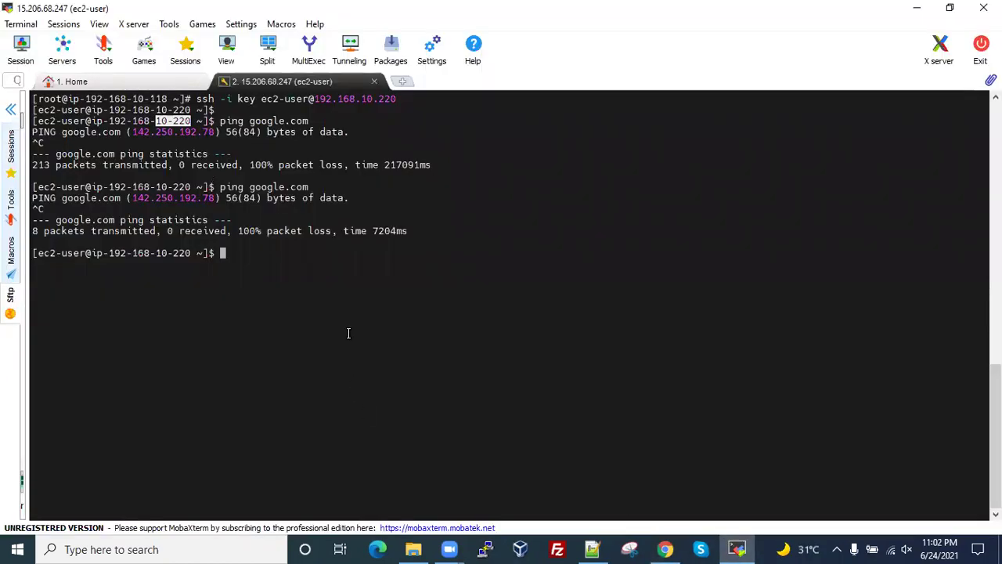
key("Up")
key("Return")
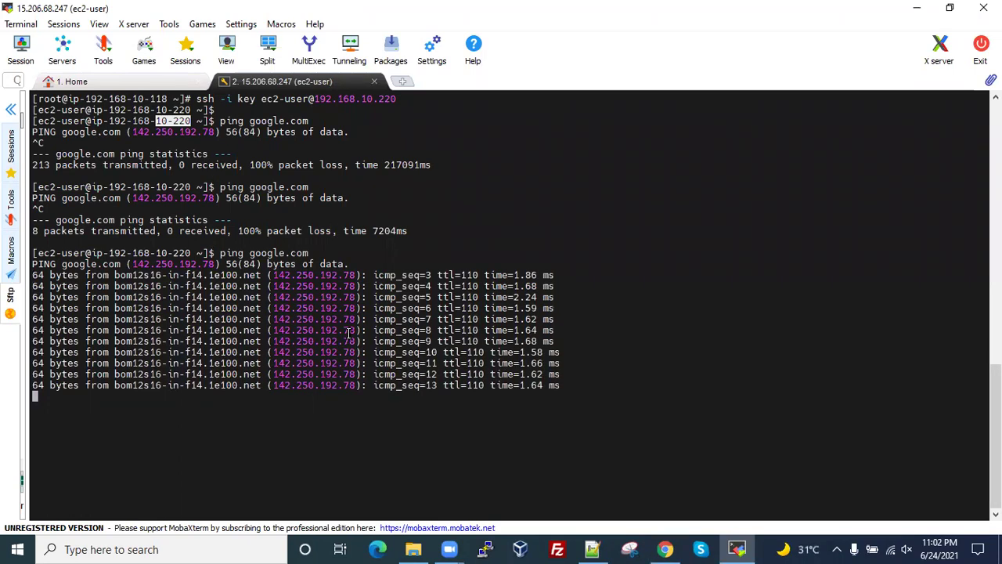
- Launch a Windows Command Prompt with cmd, and copy Private-Server's public IPv4 address from the EC2 instances page in Chrome
key("super+r")
type("cm")
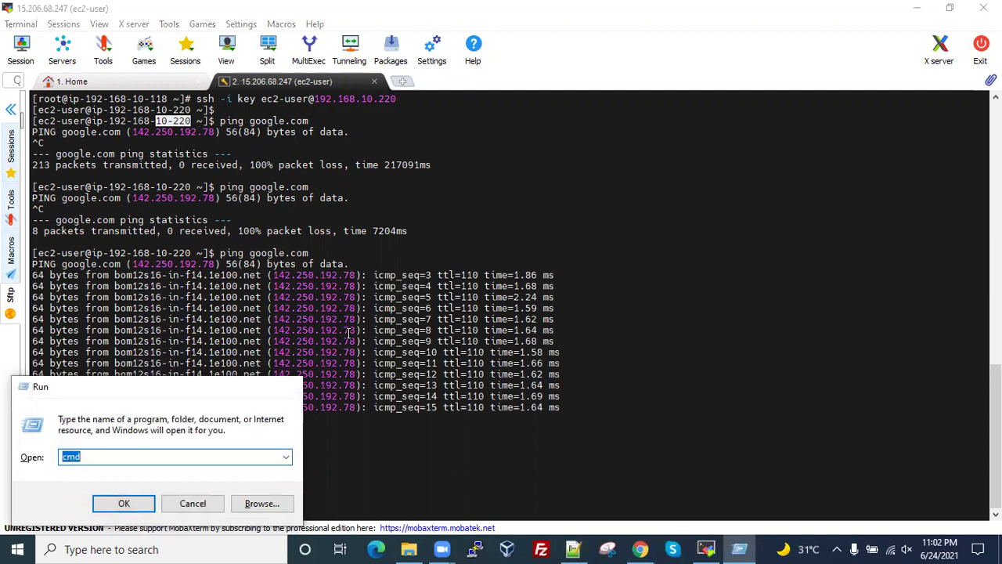
key("Return")
left_click(640, 549)
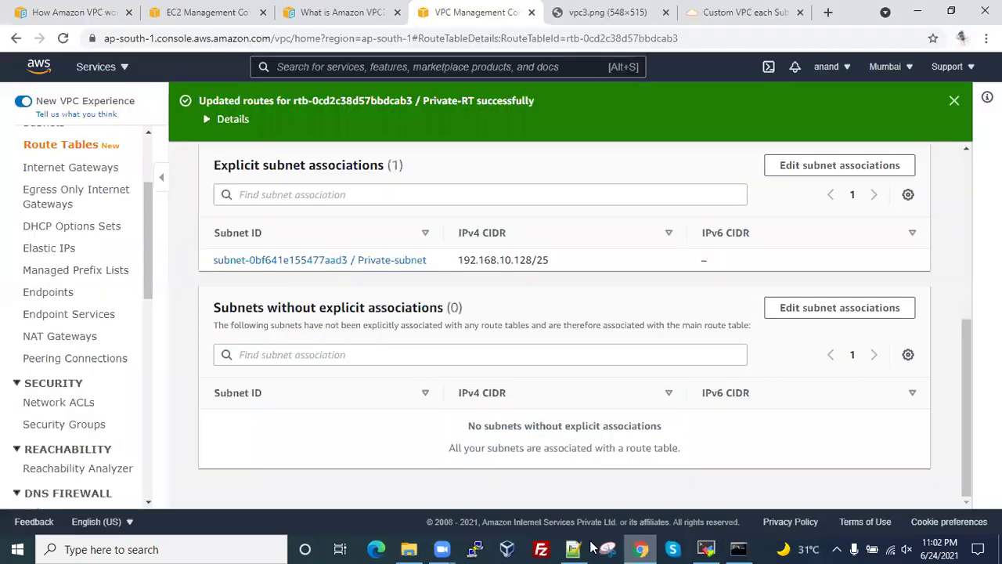
scroll(510, 315, "up", 3)
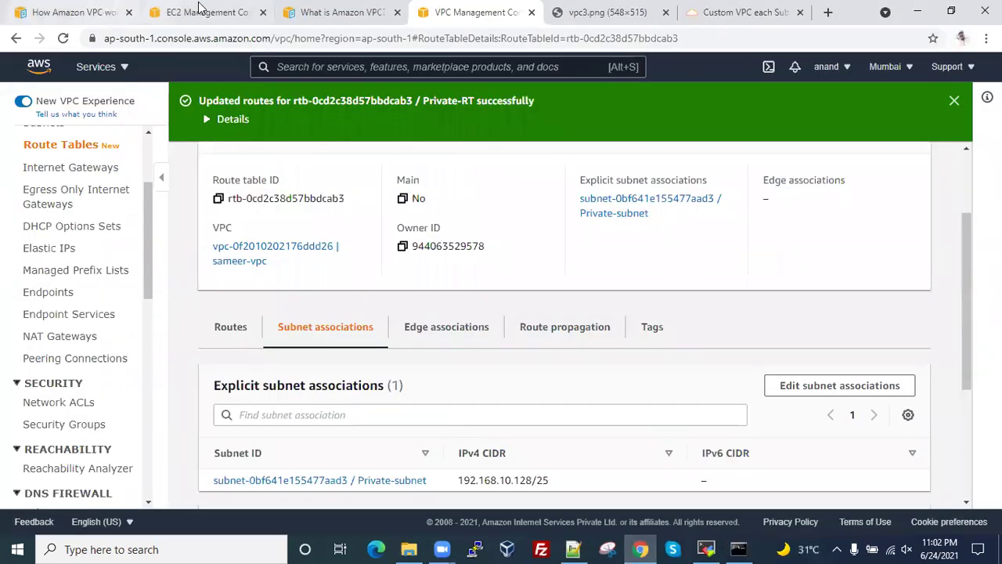
left_click(200, 10)
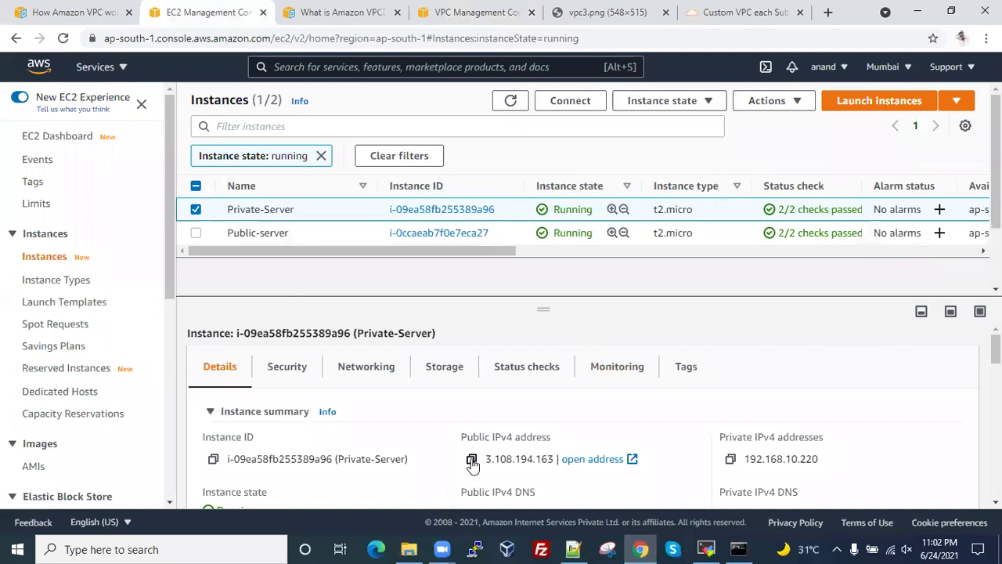
left_click(472, 461)
- Ping Private-Server's public address 3.108.194.163 from the local Command Prompt, then close that window
left_click(738, 548)
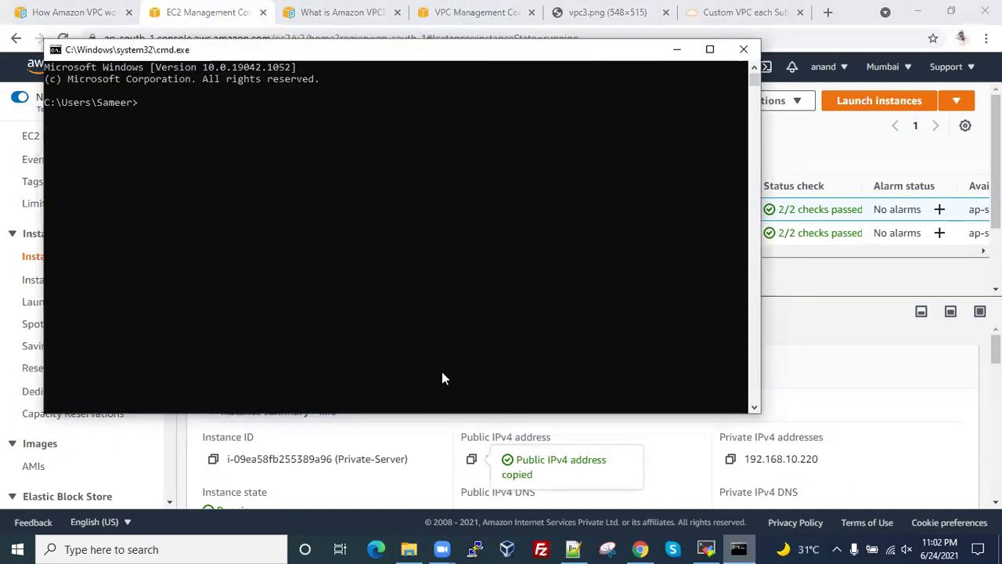
type("ping")
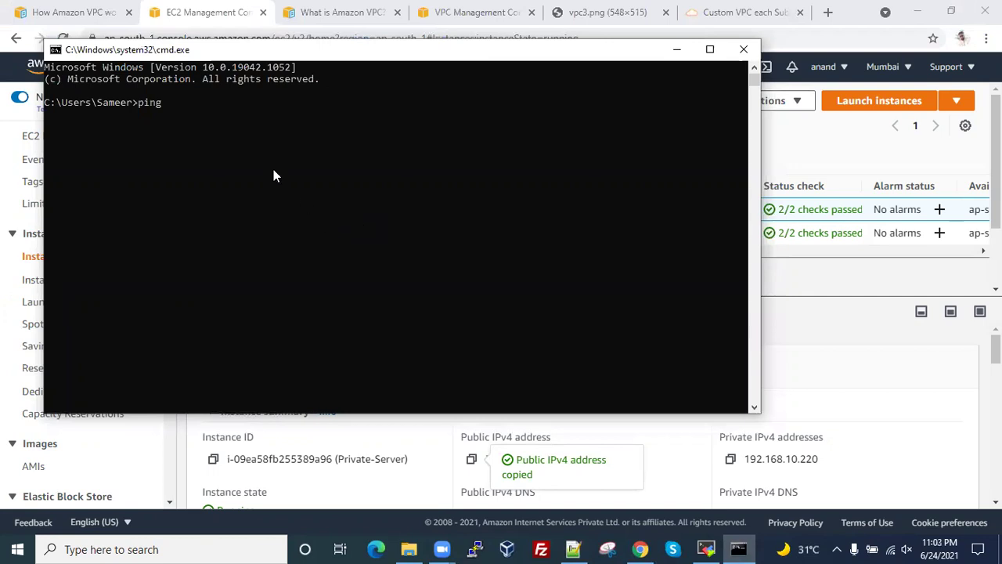
key("ctrl+v")
key("Return")
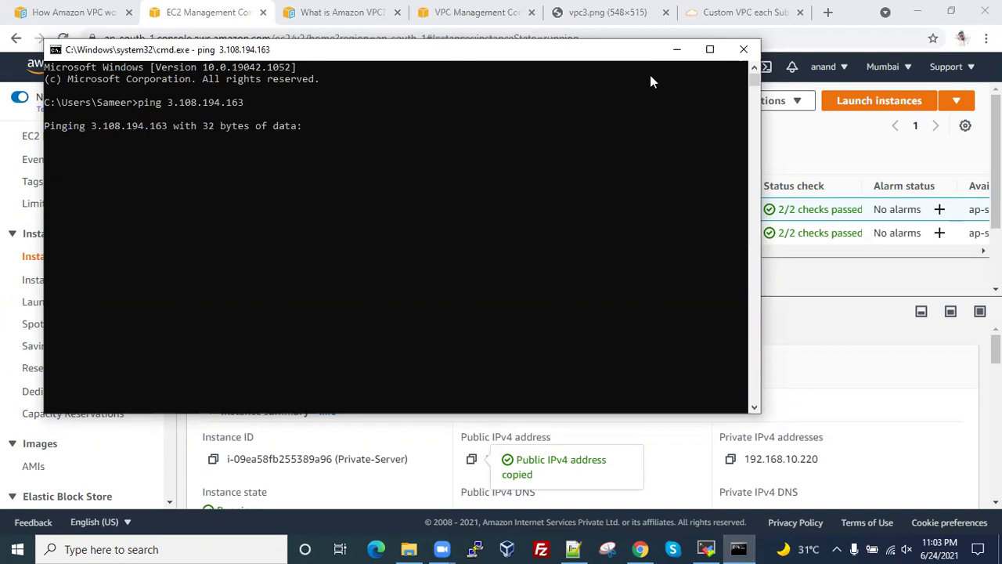
left_click(744, 49)
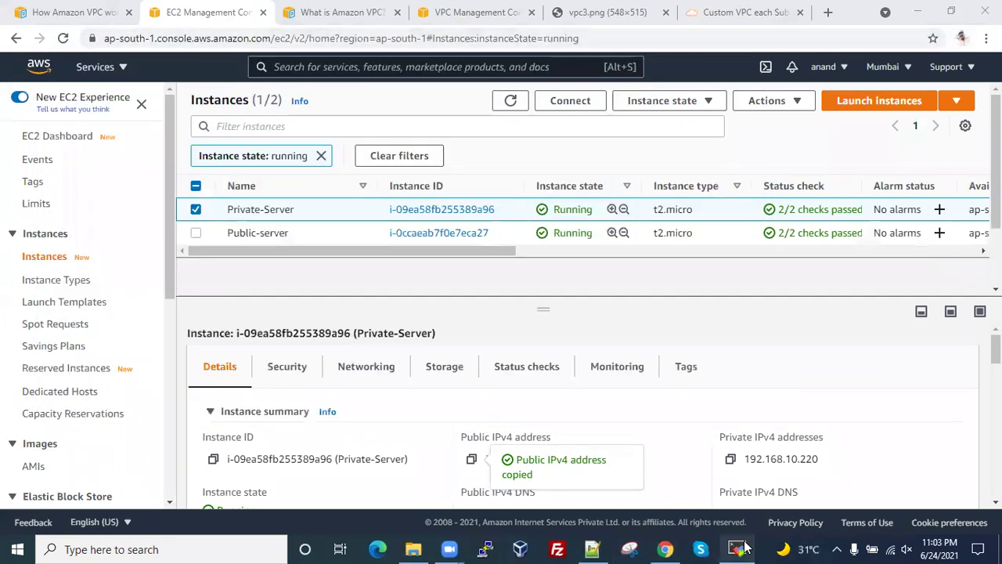
- Switch to MobaXterm, stop the running google.com ping, and ping 8.8.8.8 from Private-Server
left_click(736, 549)
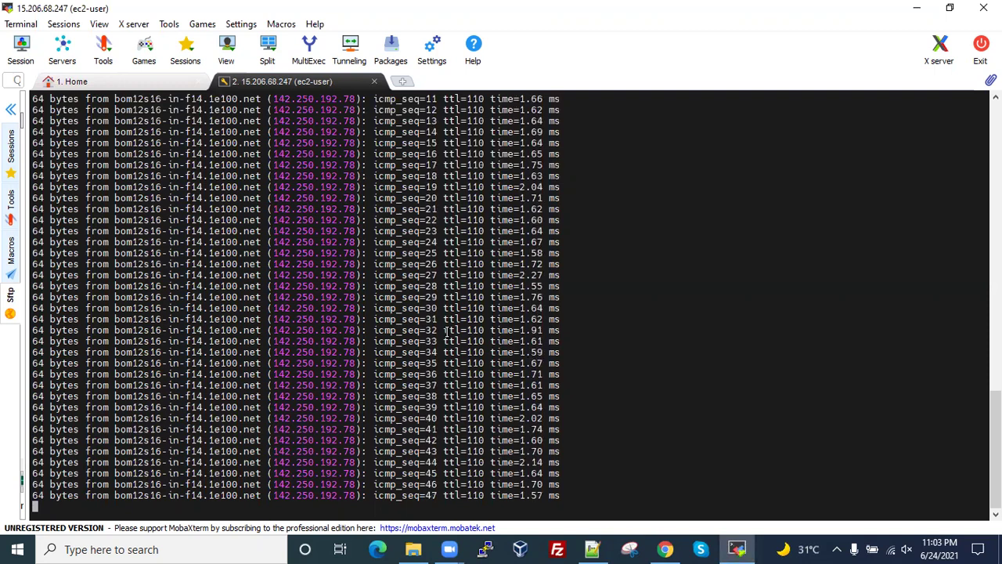
key("ctrl+c")
type("ping")
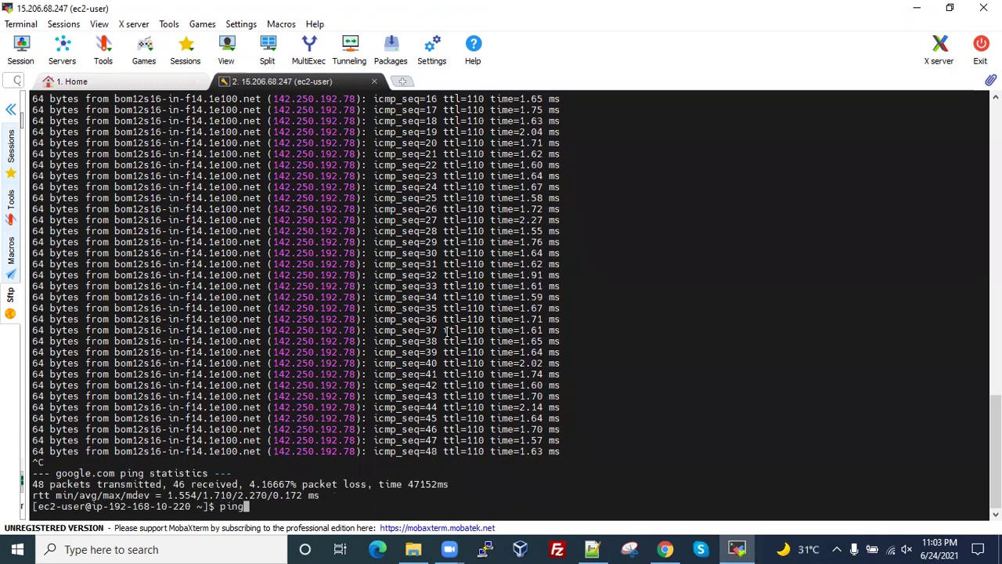
type(" 8.8.8.8")
key("Return")
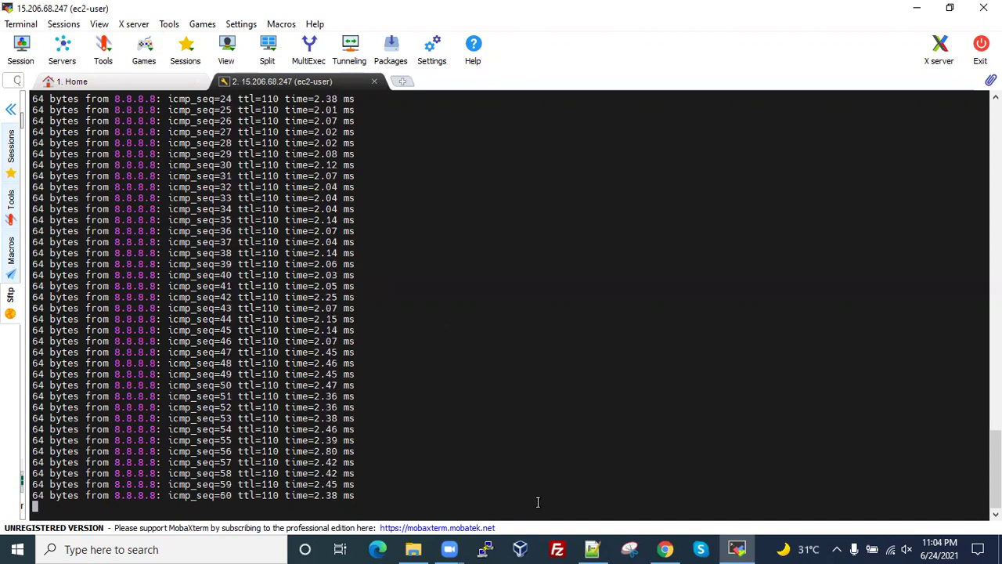
- Switch to Chrome, open an additional browser tab, and select only Public-server in the EC2 instances list
left_click(664, 548)
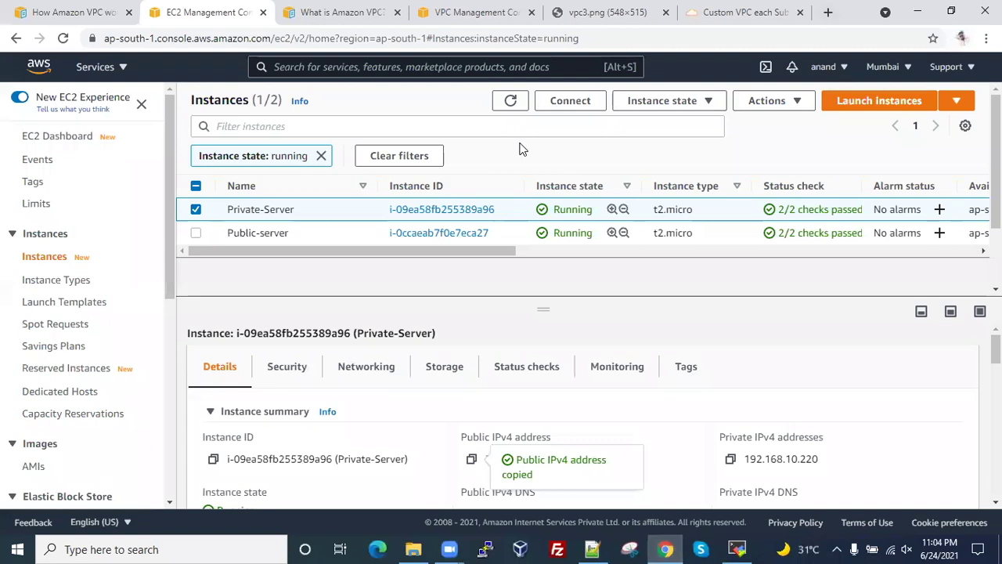
key("ctrl+t")
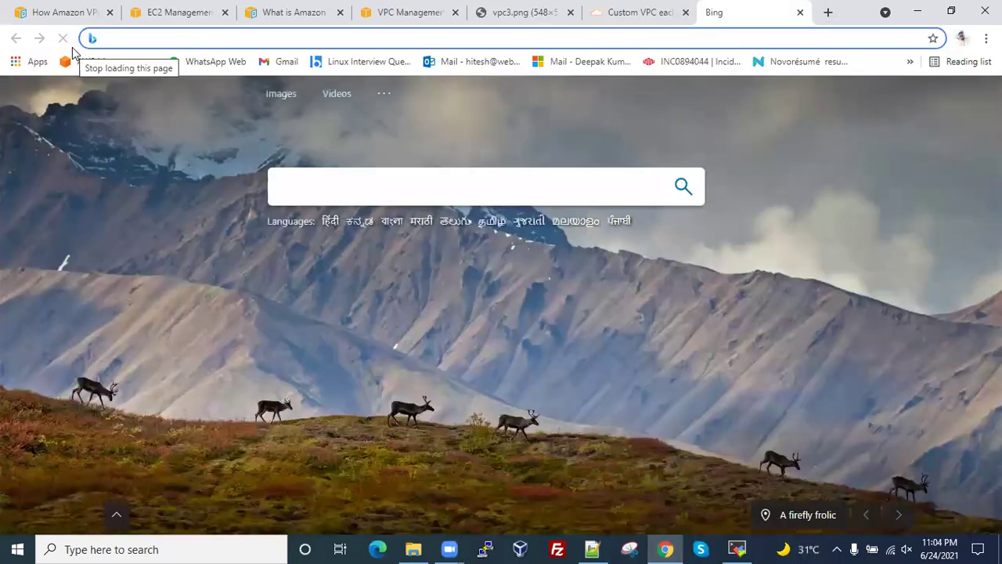
left_click(164, 11)
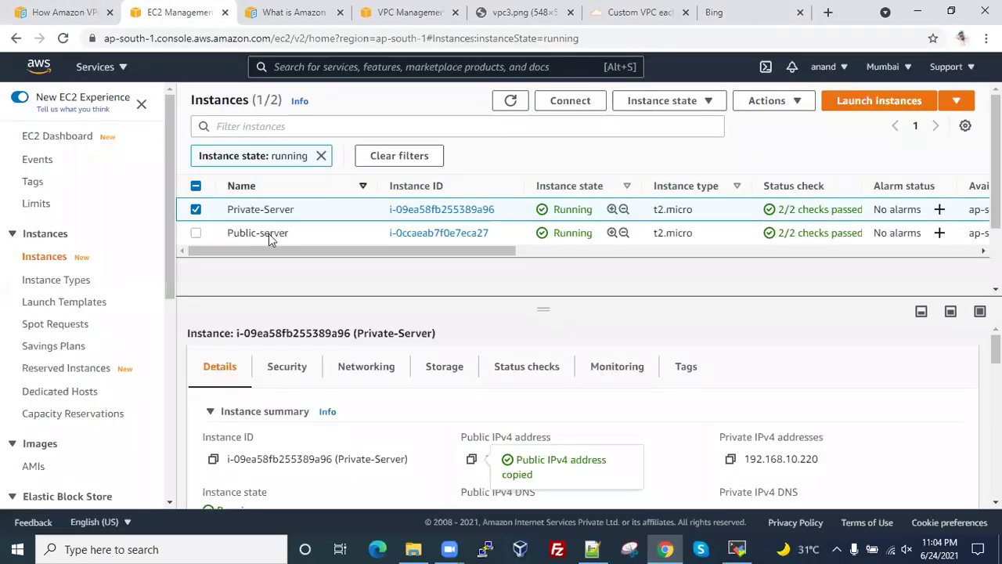
left_click(196, 209)
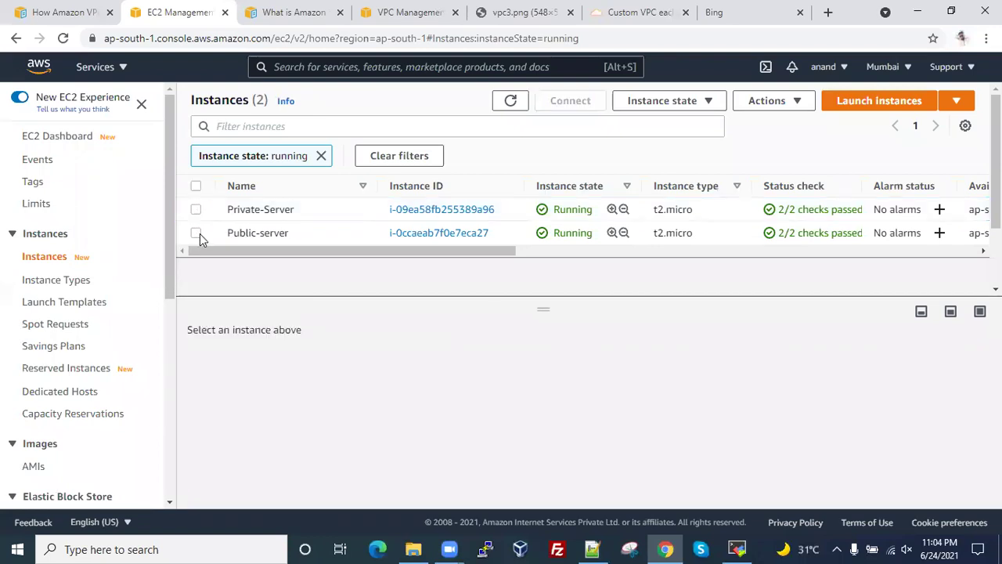
left_click(243, 235)
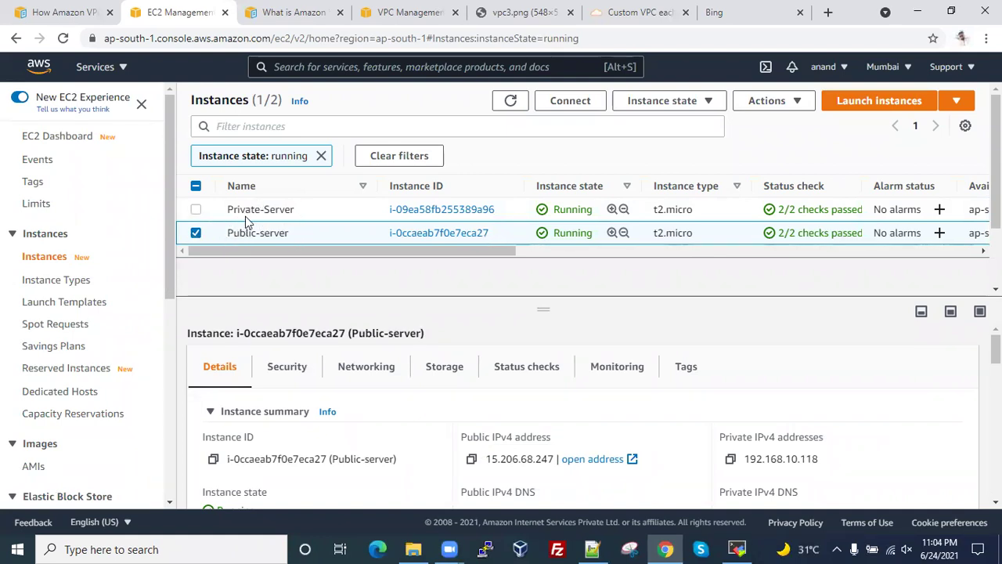
- Search the web for "jump server" in the new browser tab
left_click(714, 12)
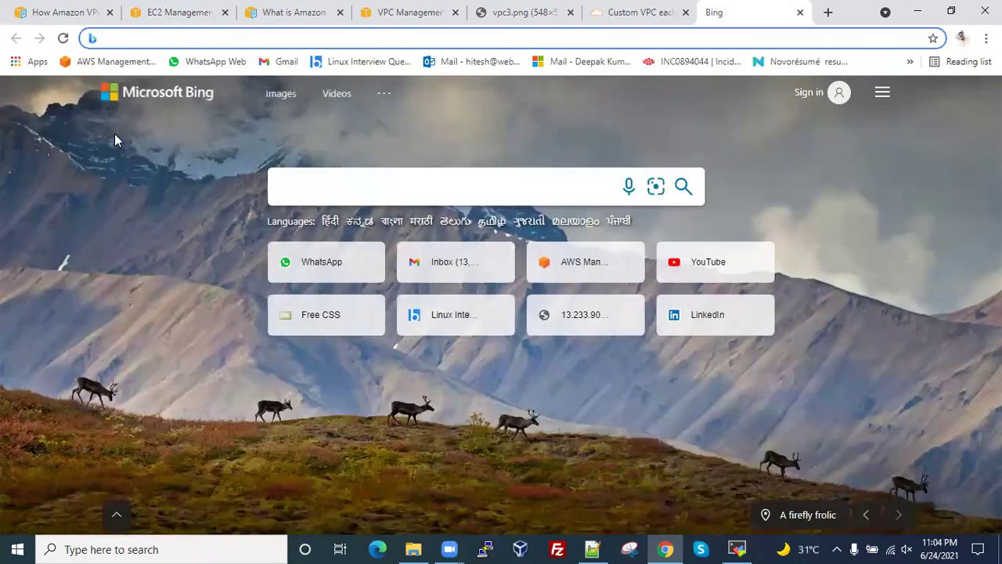
type("jump")
type("server")
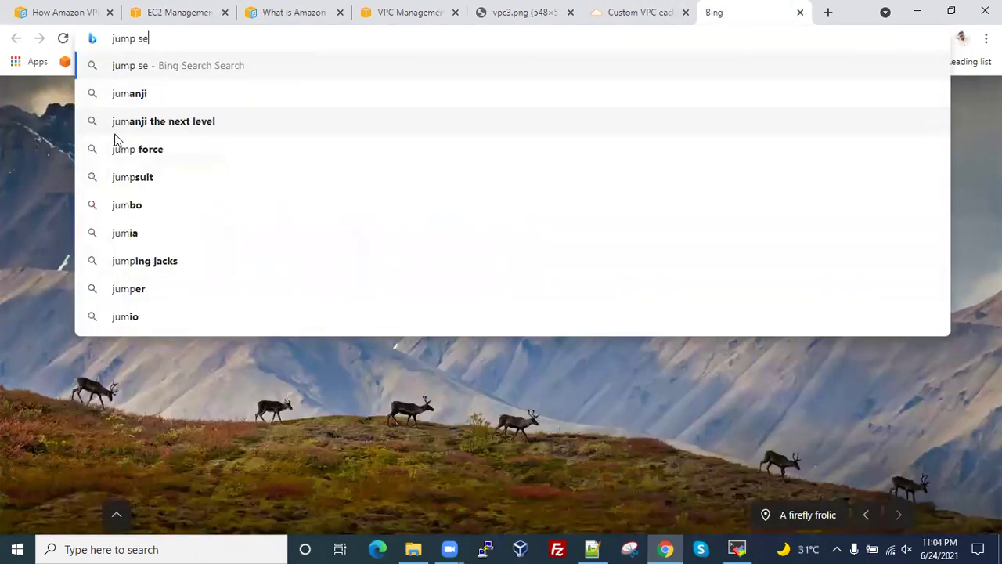
key("Return")
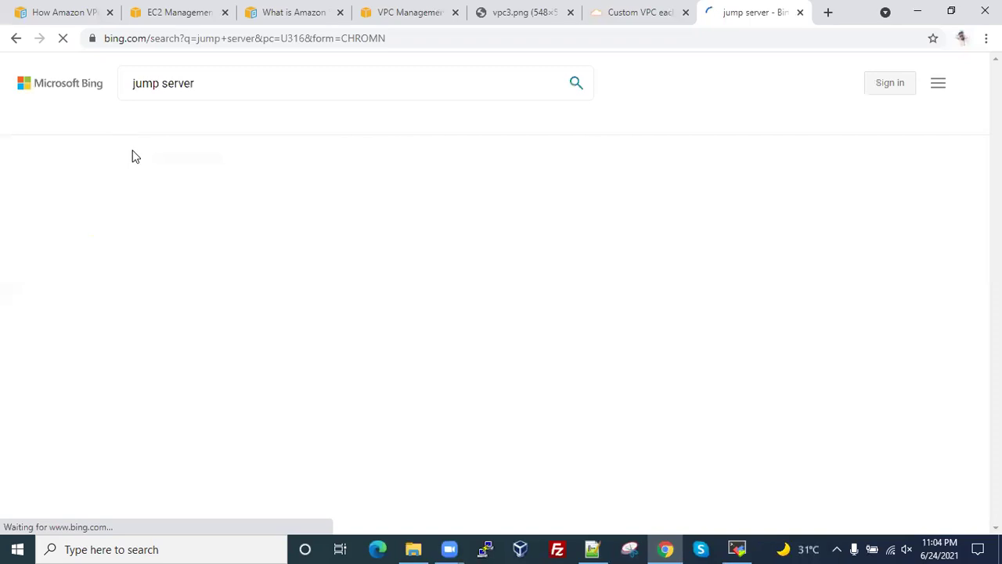
scroll(438, 227, "down", 2)
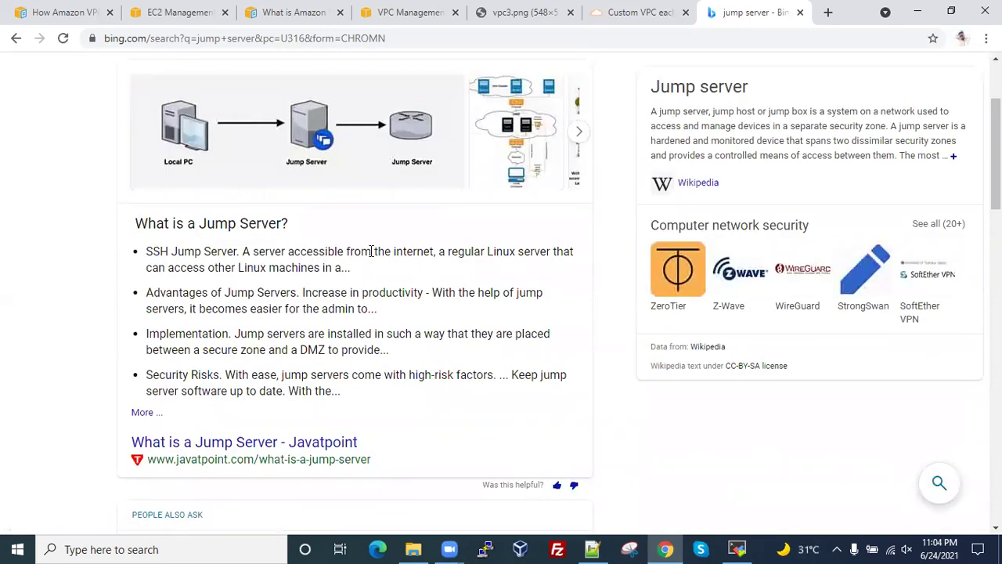
- Read the search summary's SSH jump server definition, highlighting the phrases on internet accessibility and access to other Linux machines
left_click_drag(431, 250, 252, 251)
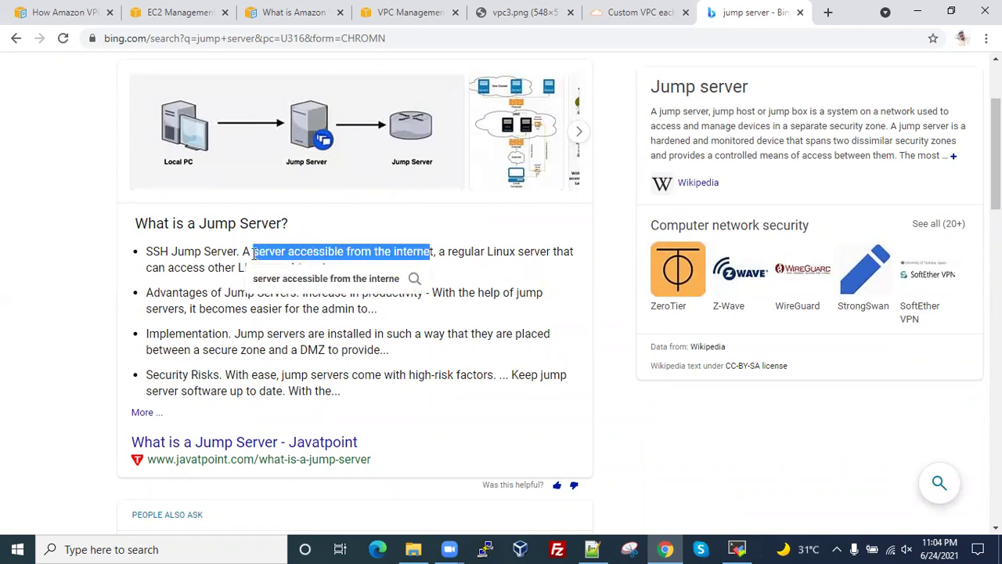
left_click(566, 256)
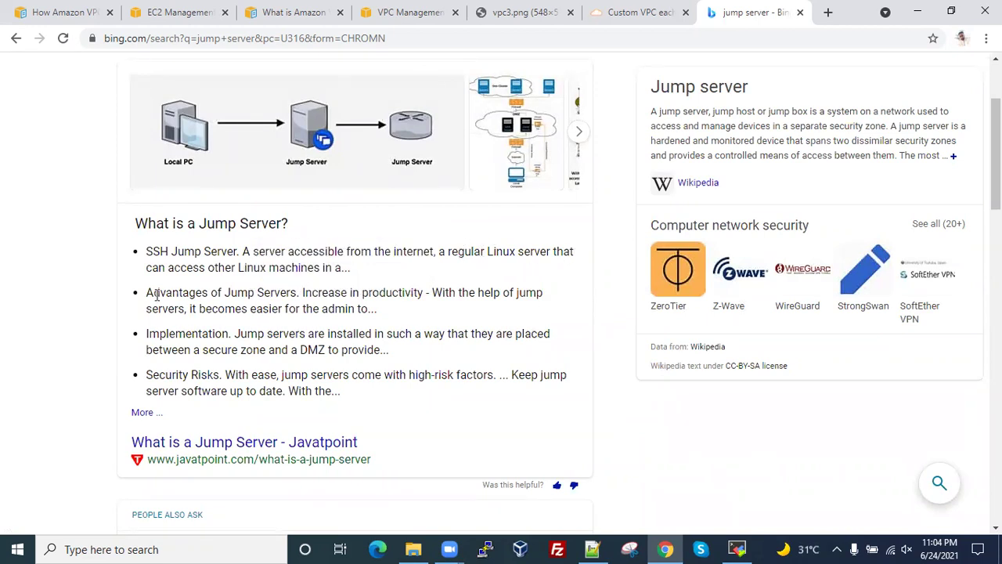
left_click_drag(207, 268, 351, 267)
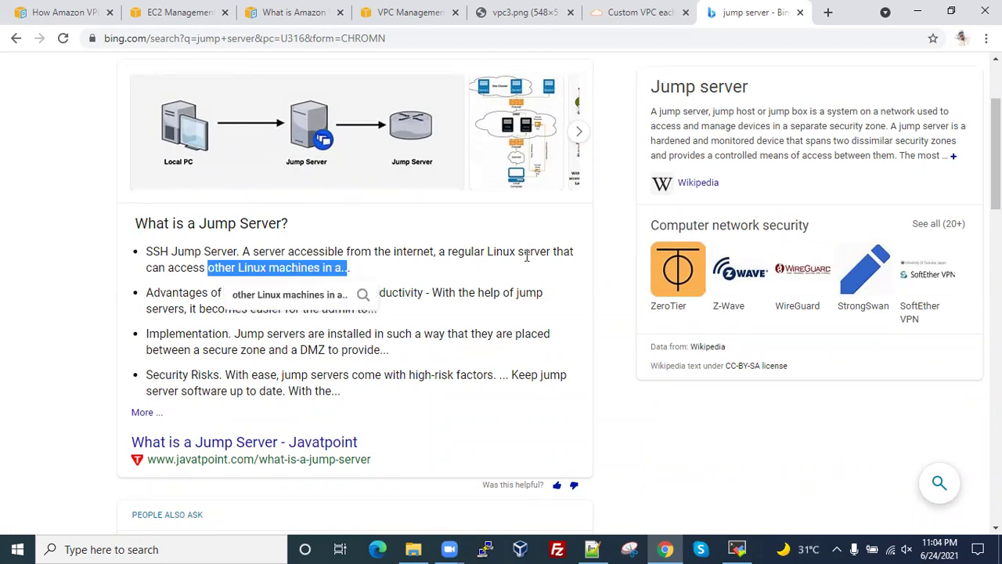
left_click(566, 286)
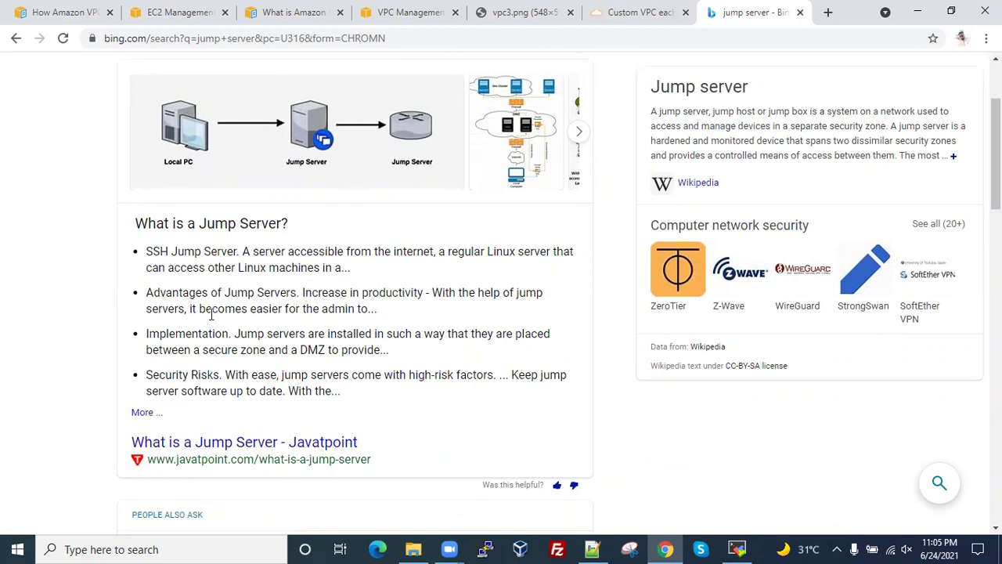
scroll(380, 313, "down", 1)
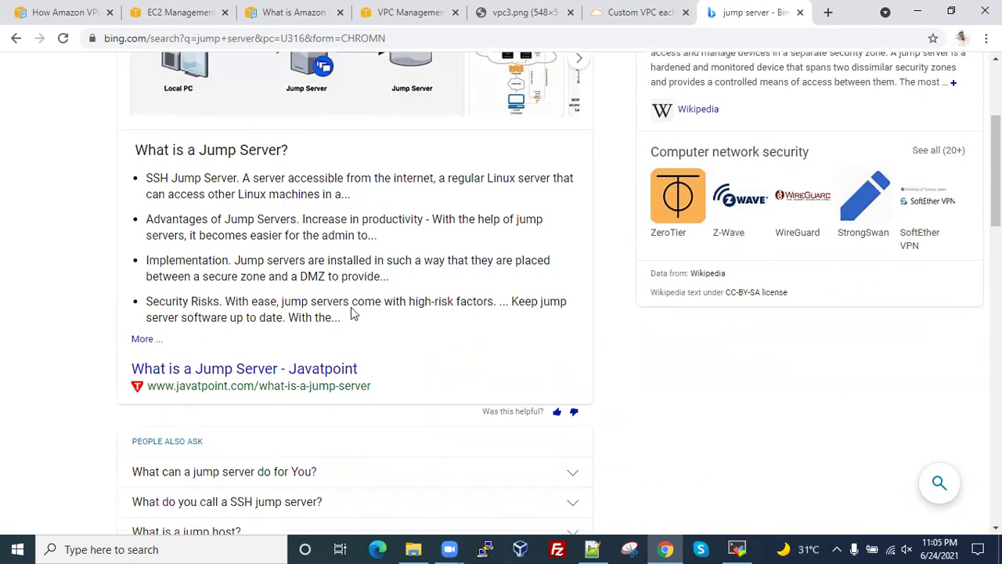
- Open Javatpoint's "What is a Jump Server" article and skim its sections on SSH jump servers, advantages and security risks
left_click(231, 368)
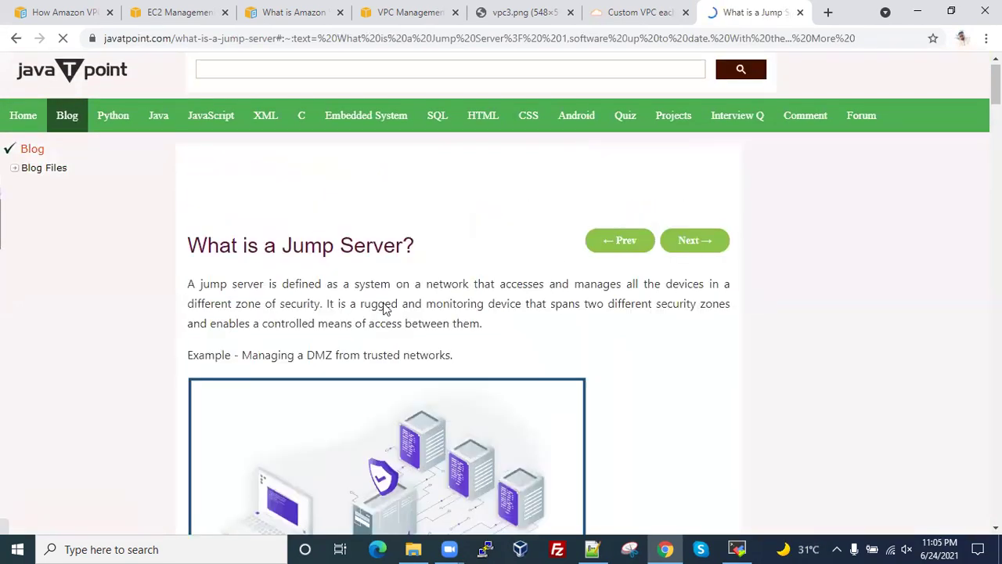
scroll(383, 308, "down", 4)
scroll(385, 301, "down", 2)
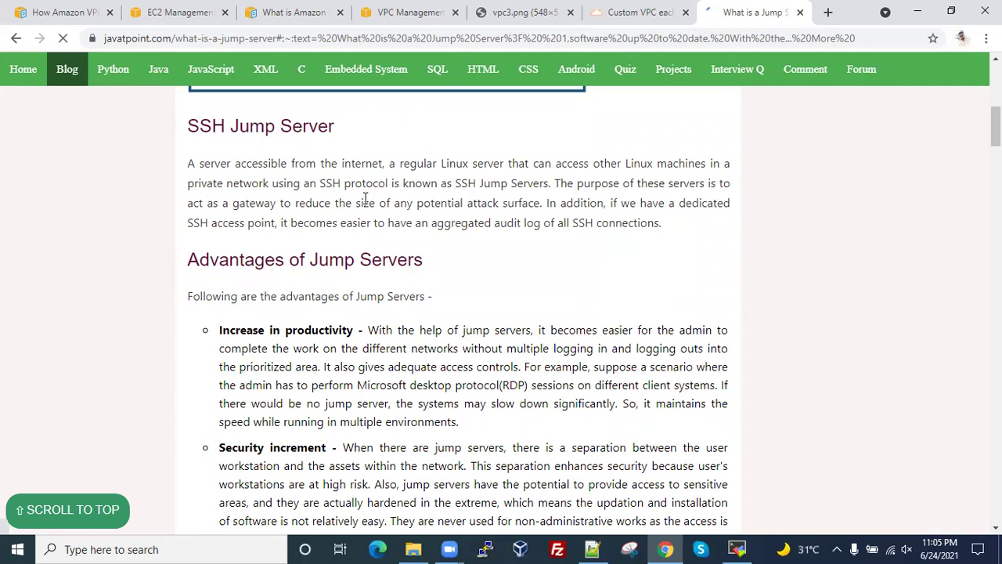
scroll(365, 198, "down", 12)
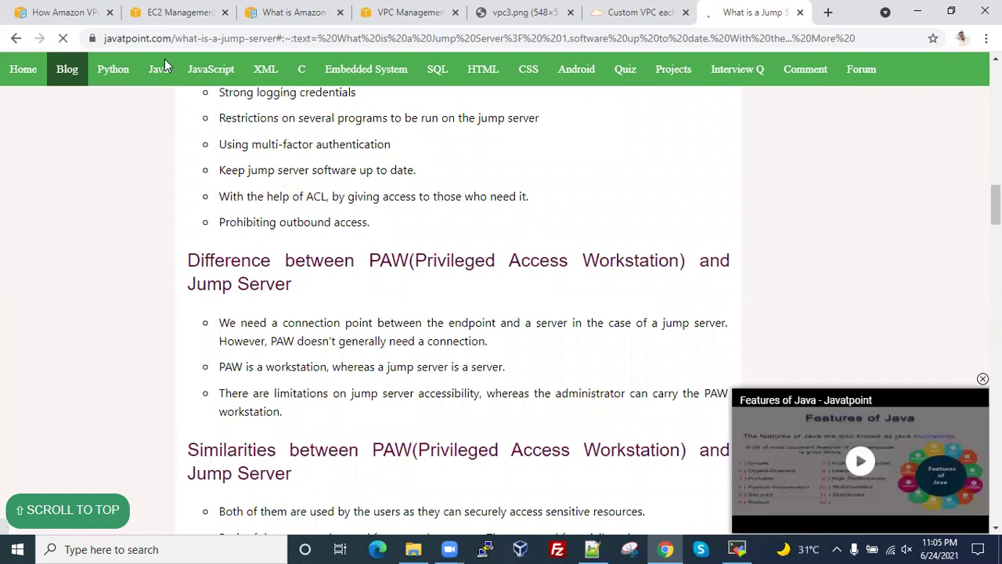
scroll(165, 59, "up", 4)
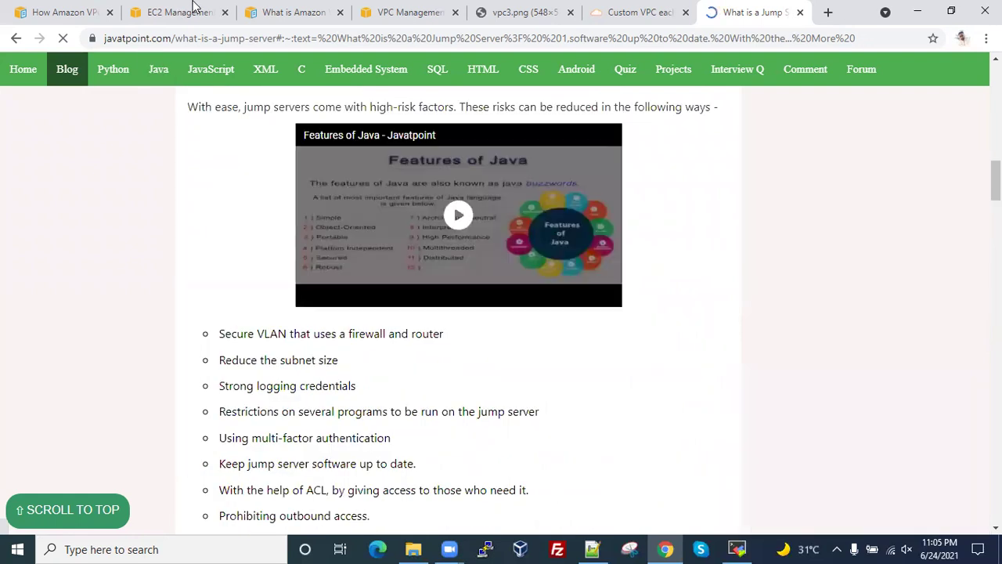